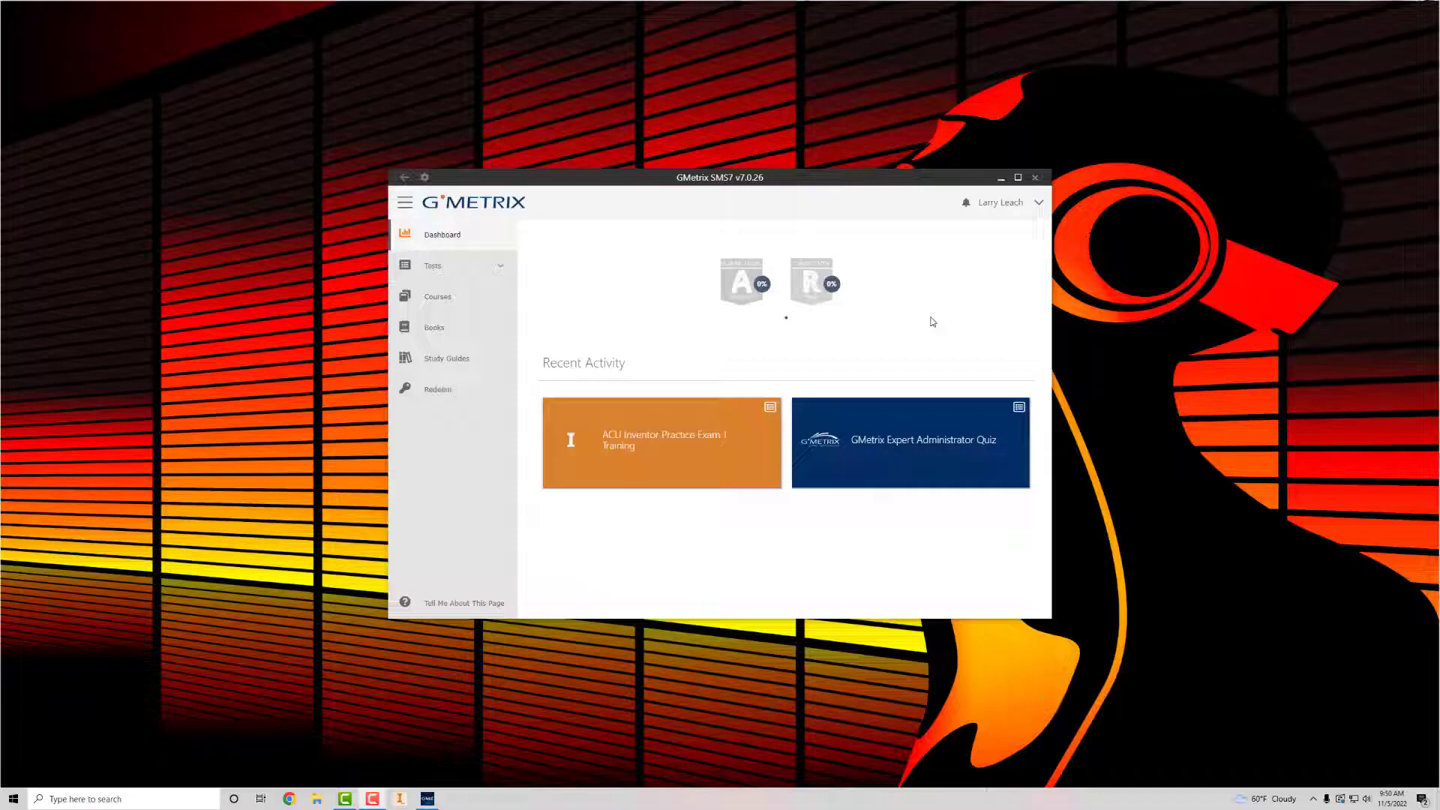
Resume the saved ACU Inventor Practice Exam 1 Training test and open View Cube.ipt from its data files folder in Inventor.
{"action": "mouse_move", "coordinate": [712, 402]}
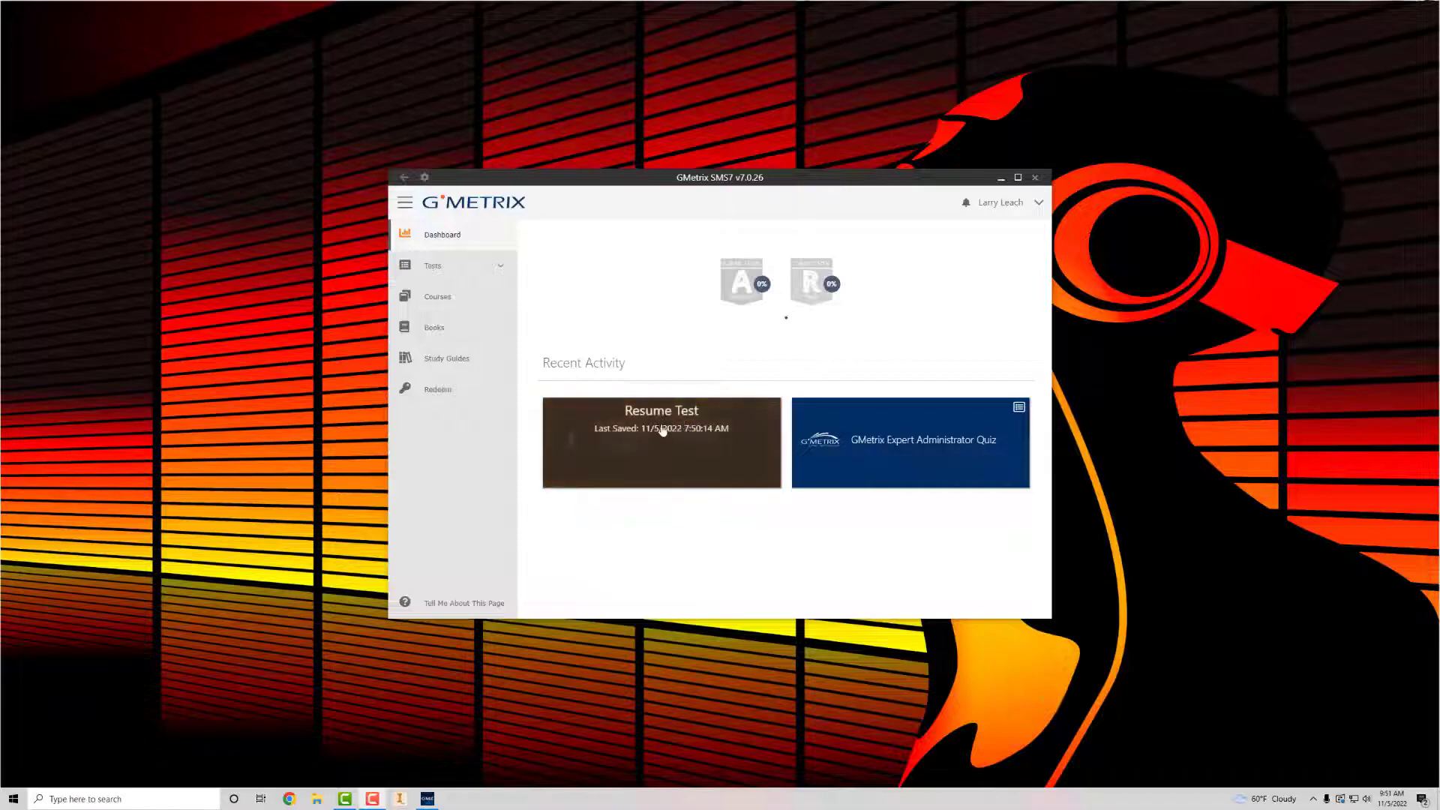
{"action": "left_click", "coordinate": [677, 448]}
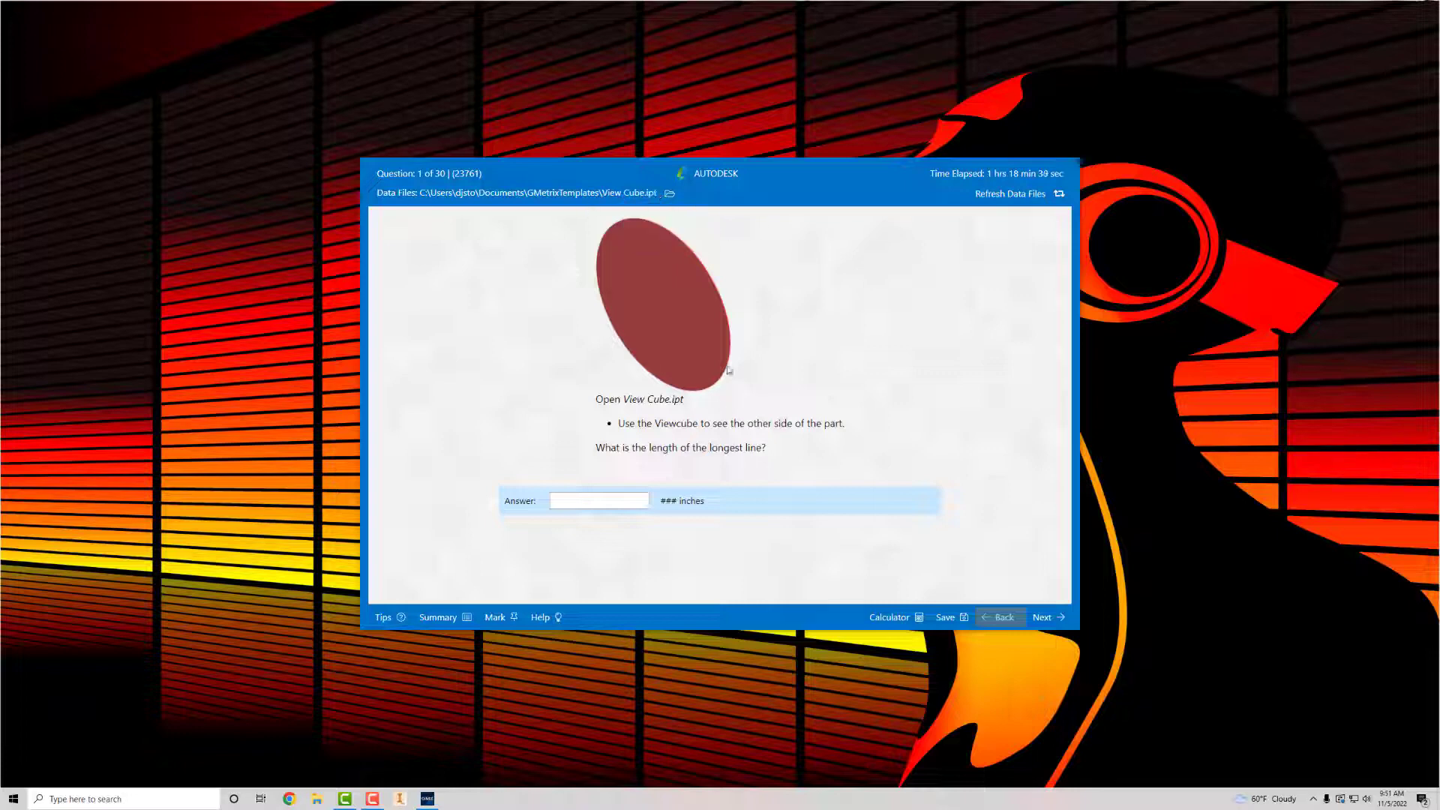
{"action": "left_click", "coordinate": [670, 196]}
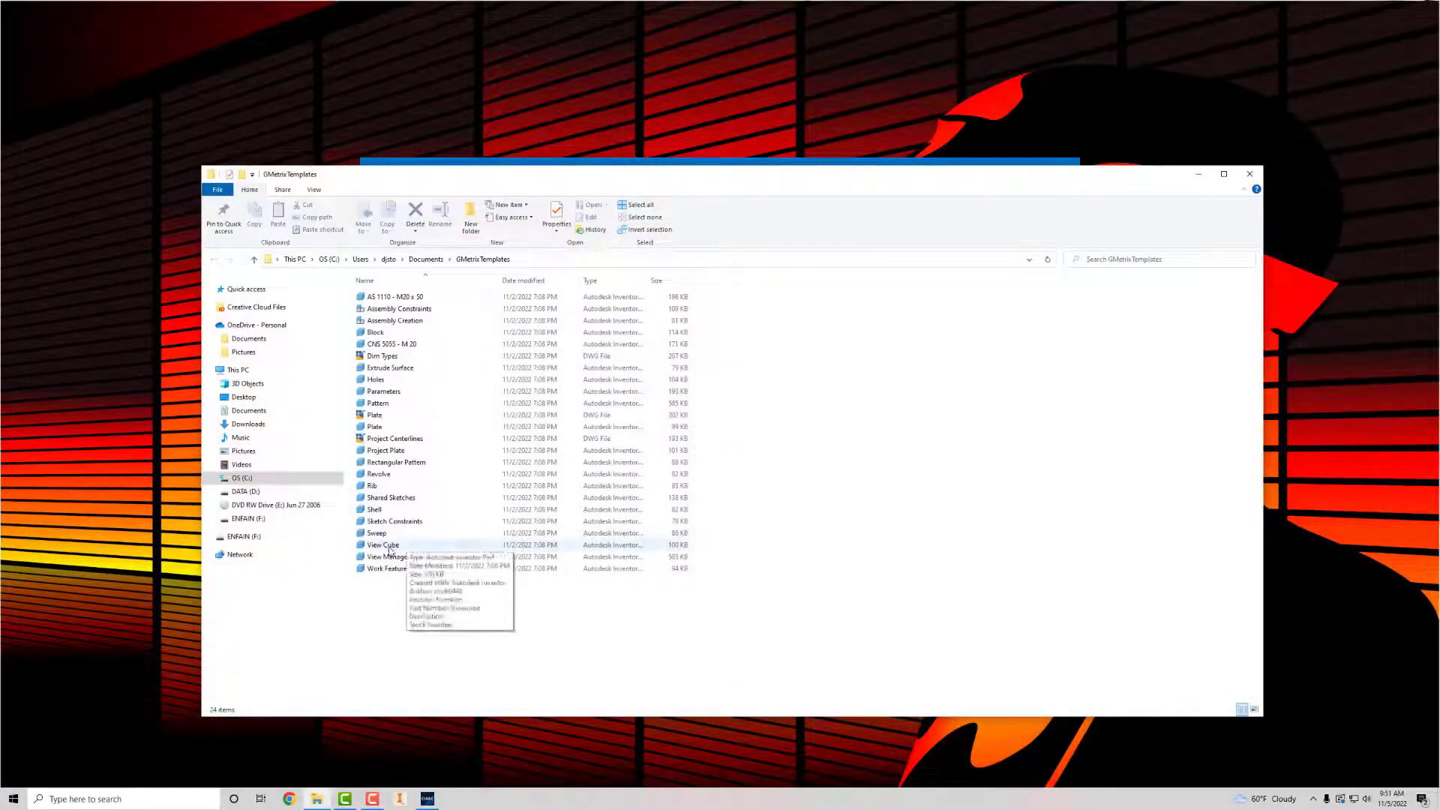
{"action": "double_click", "coordinate": [390, 546]}
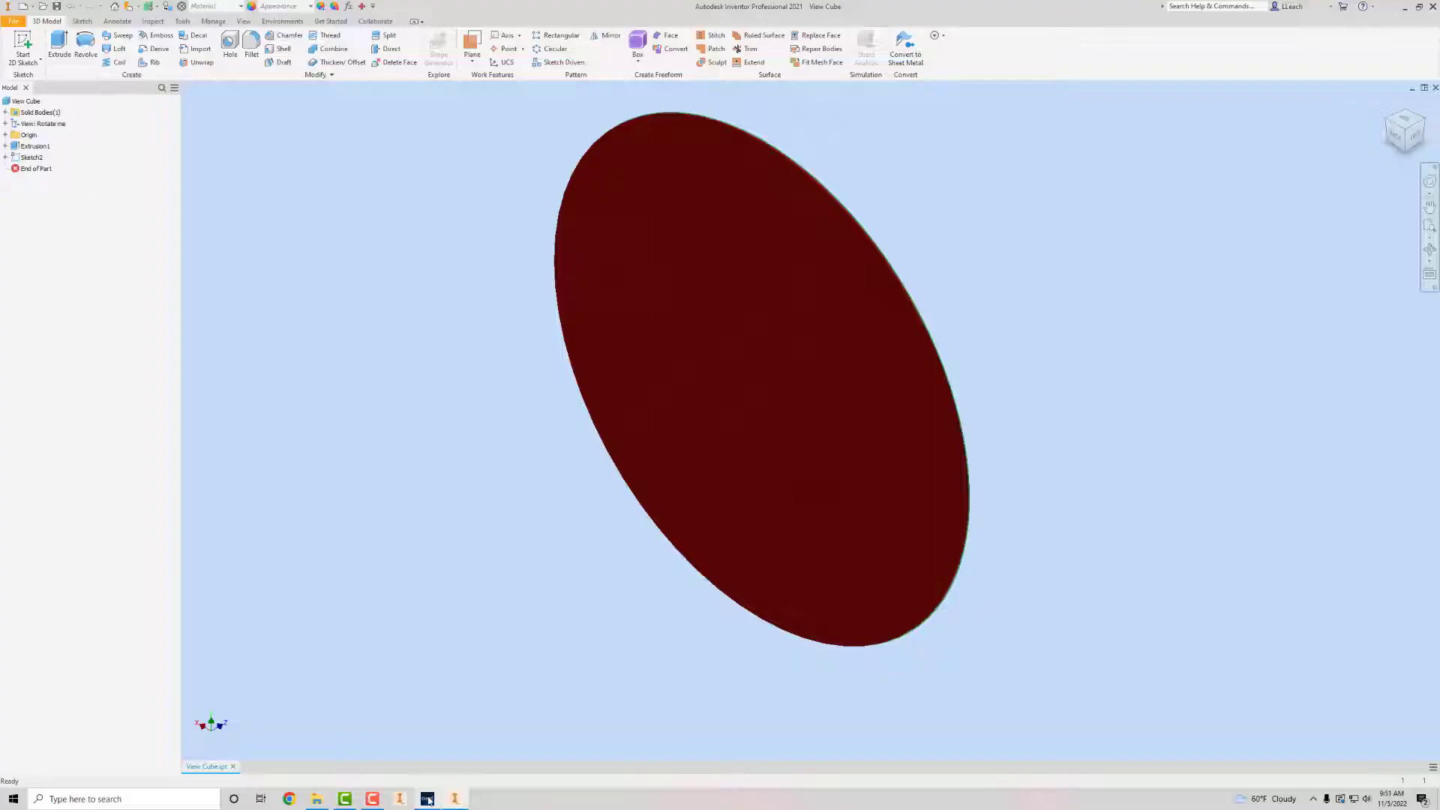
Reread question 1 in GMetrix and orient the part in Inventor to its Front view with the ViewCube.
{"action": "left_click", "coordinate": [427, 797]}
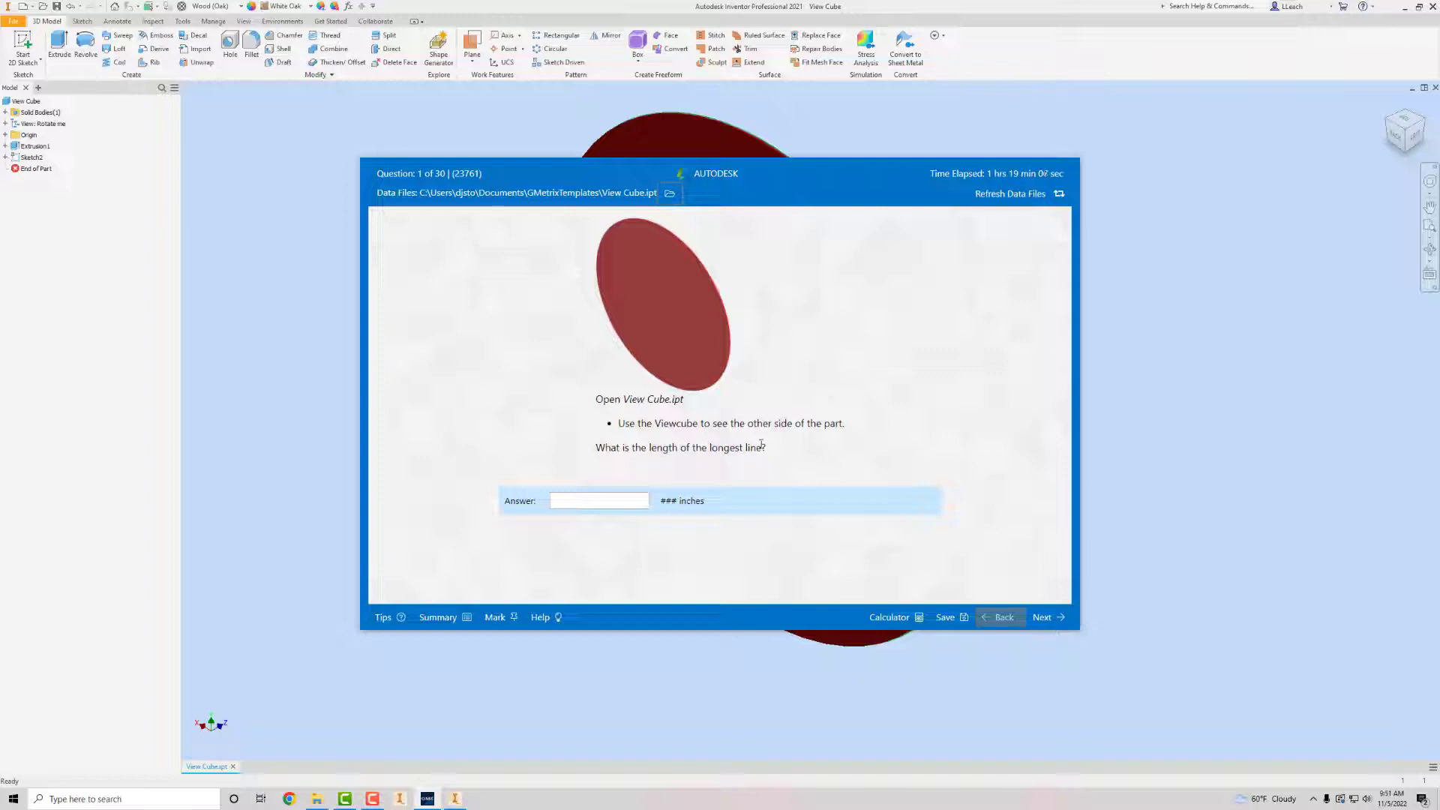
{"action": "left_click", "coordinate": [605, 719]}
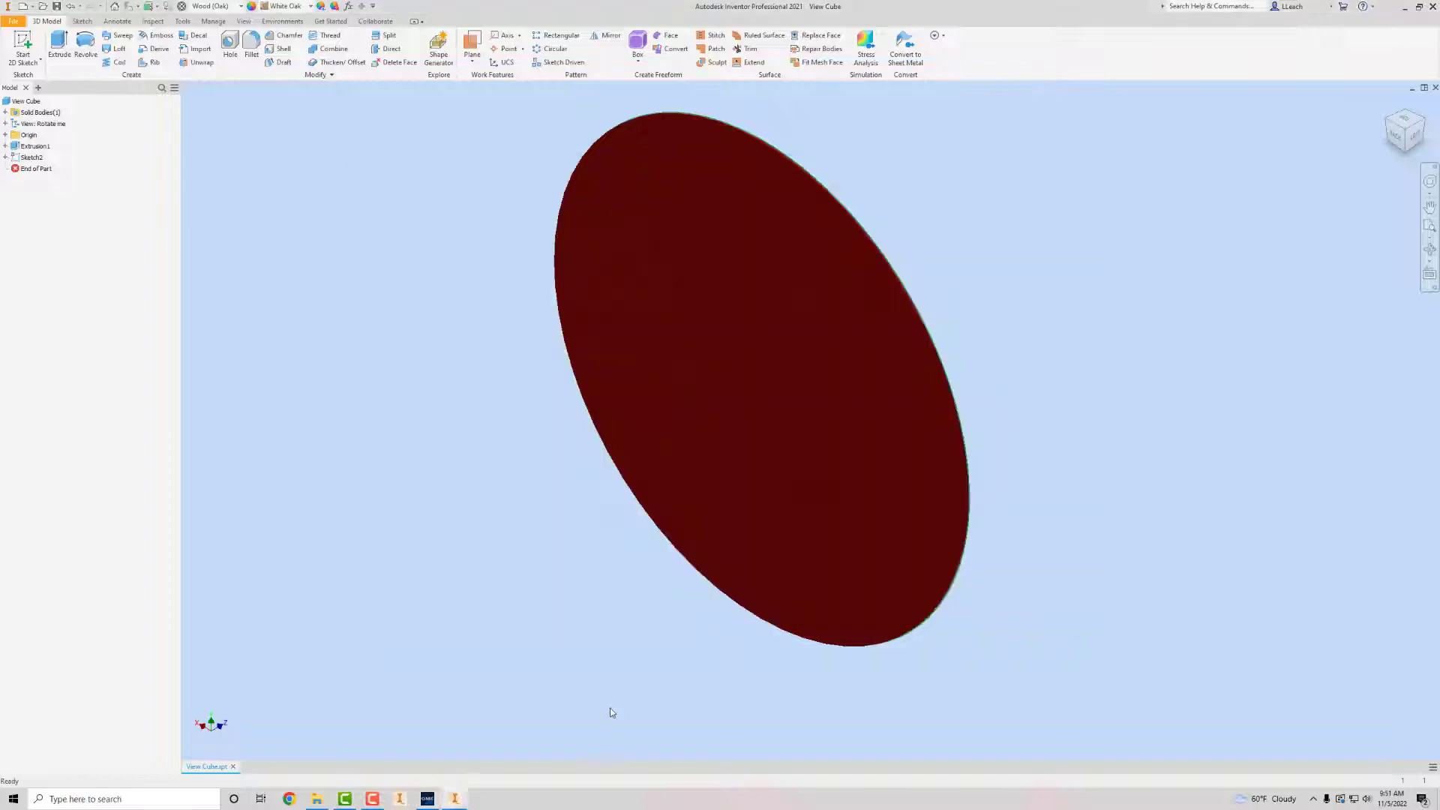
{"action": "left_click", "coordinate": [1420, 139]}
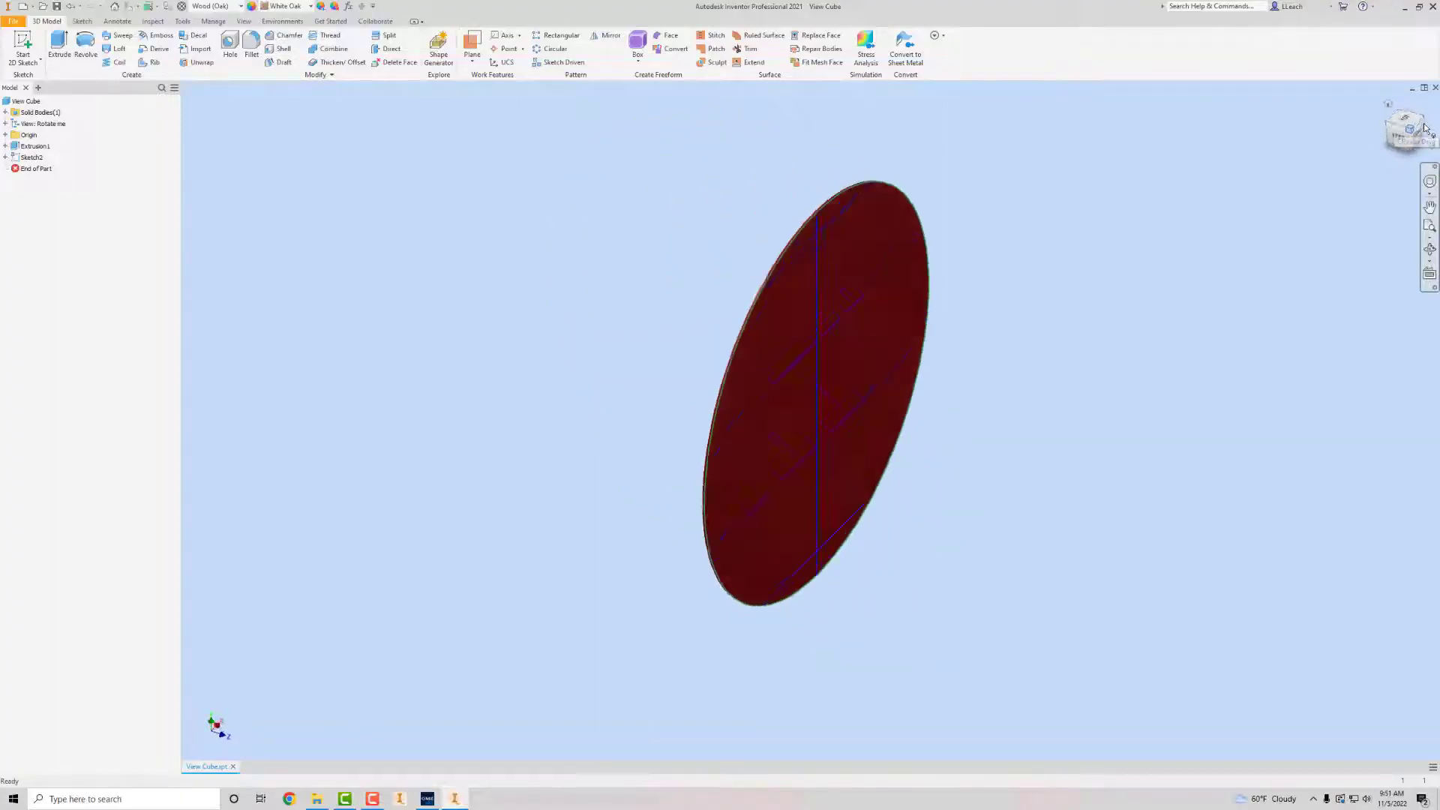
{"action": "left_click", "coordinate": [1417, 138]}
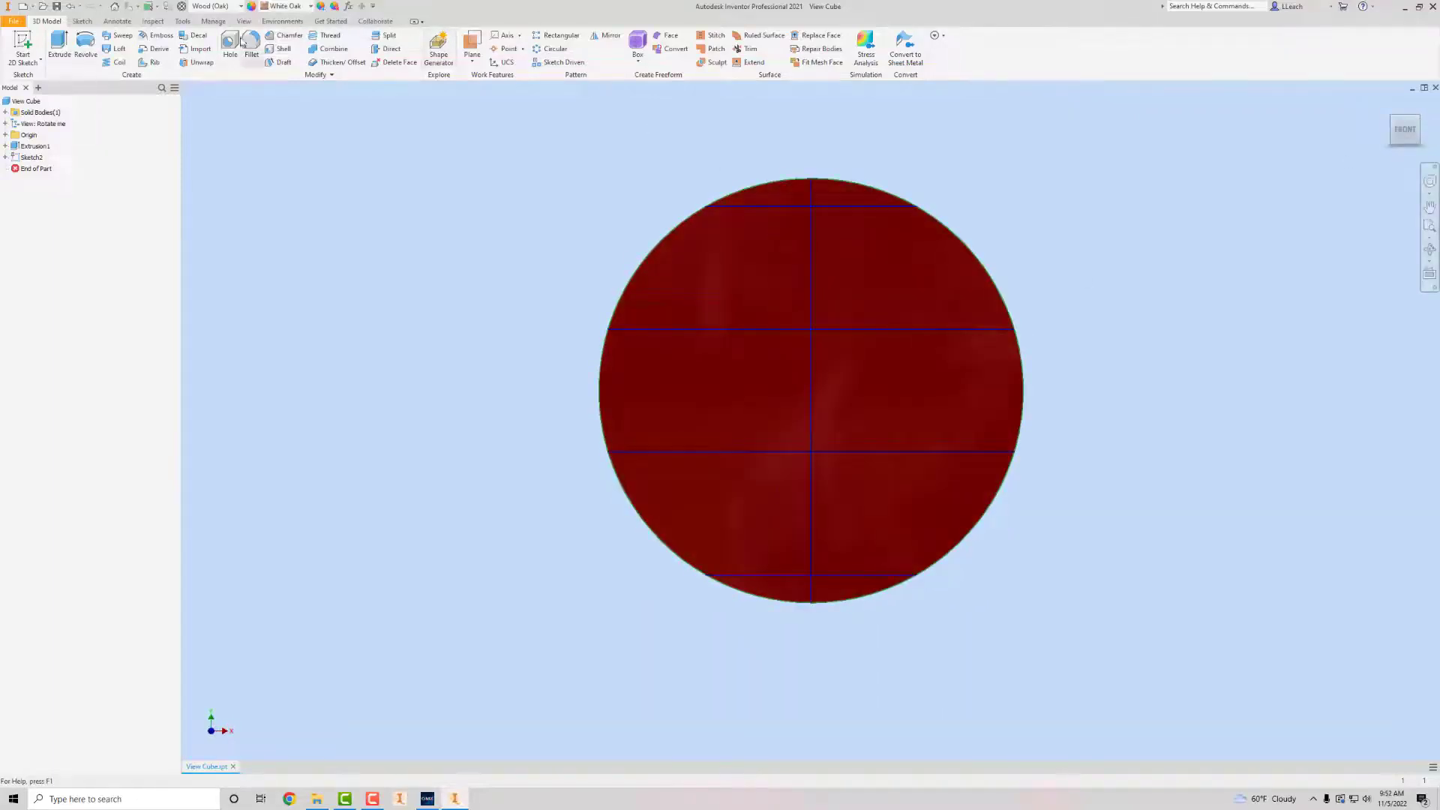
Measure the length of the vertical sketch line through the centre of the disc.
{"action": "left_click", "coordinate": [159, 25]}
{"action": "left_click", "coordinate": [180, 22]}
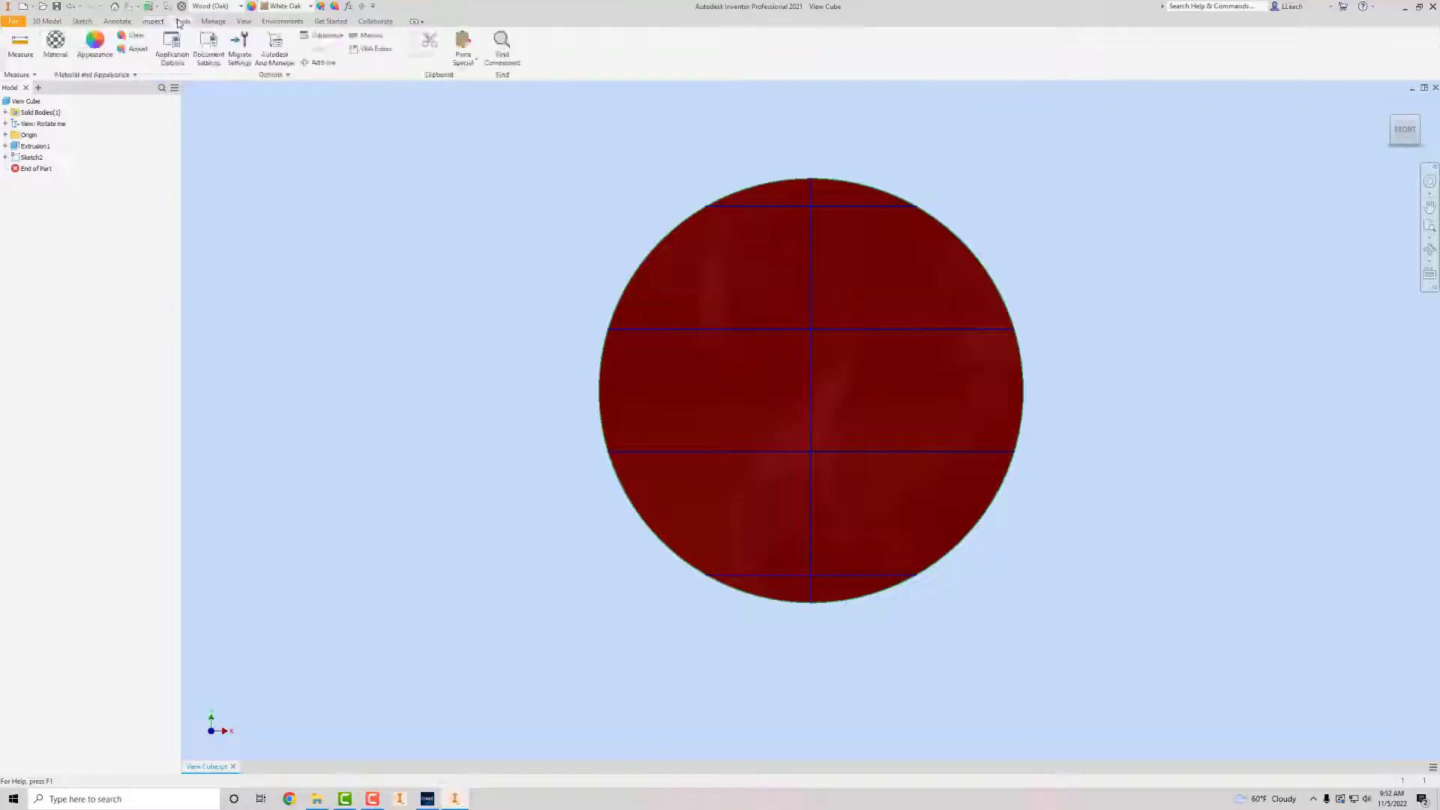
{"action": "left_click", "coordinate": [21, 45]}
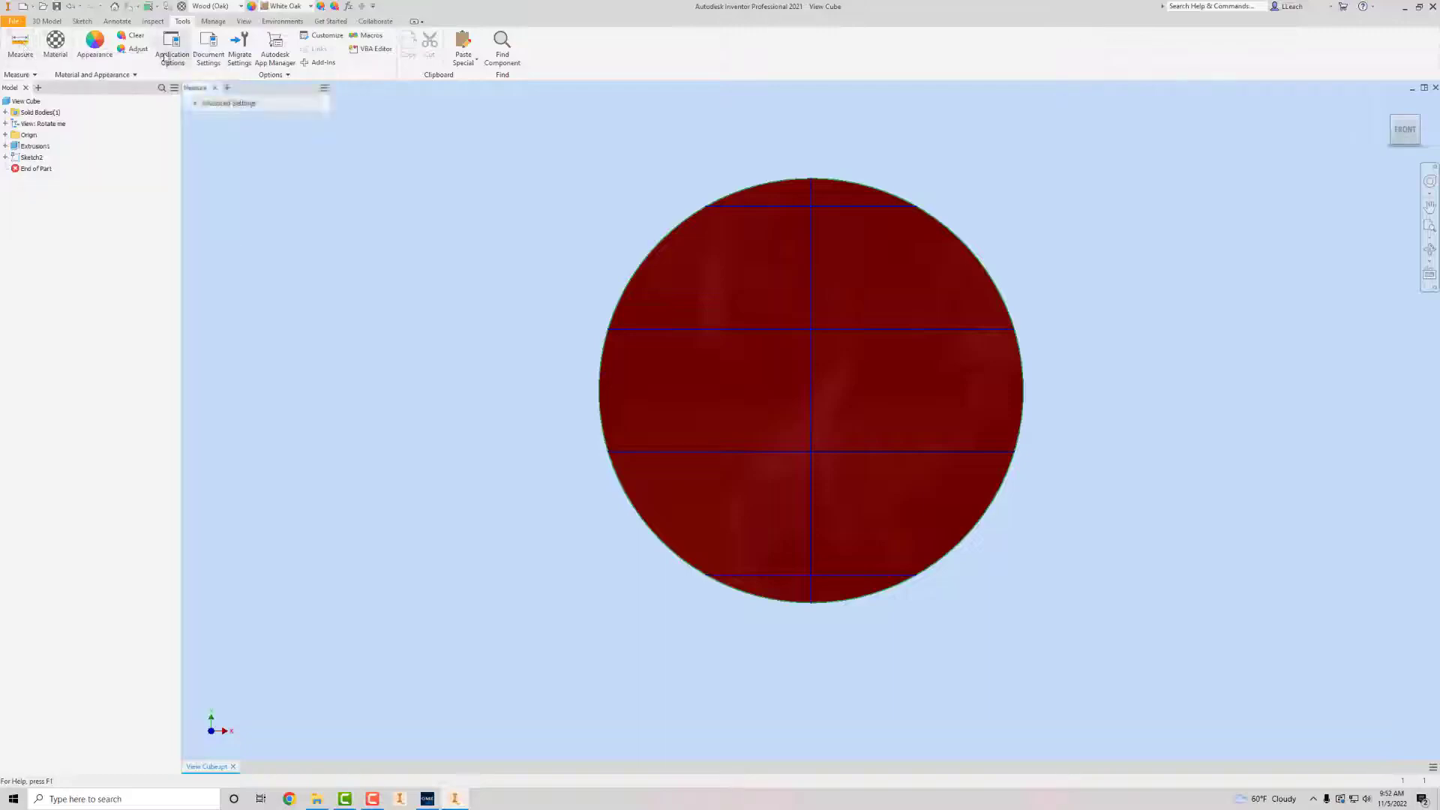
{"action": "left_click", "coordinate": [810, 261]}
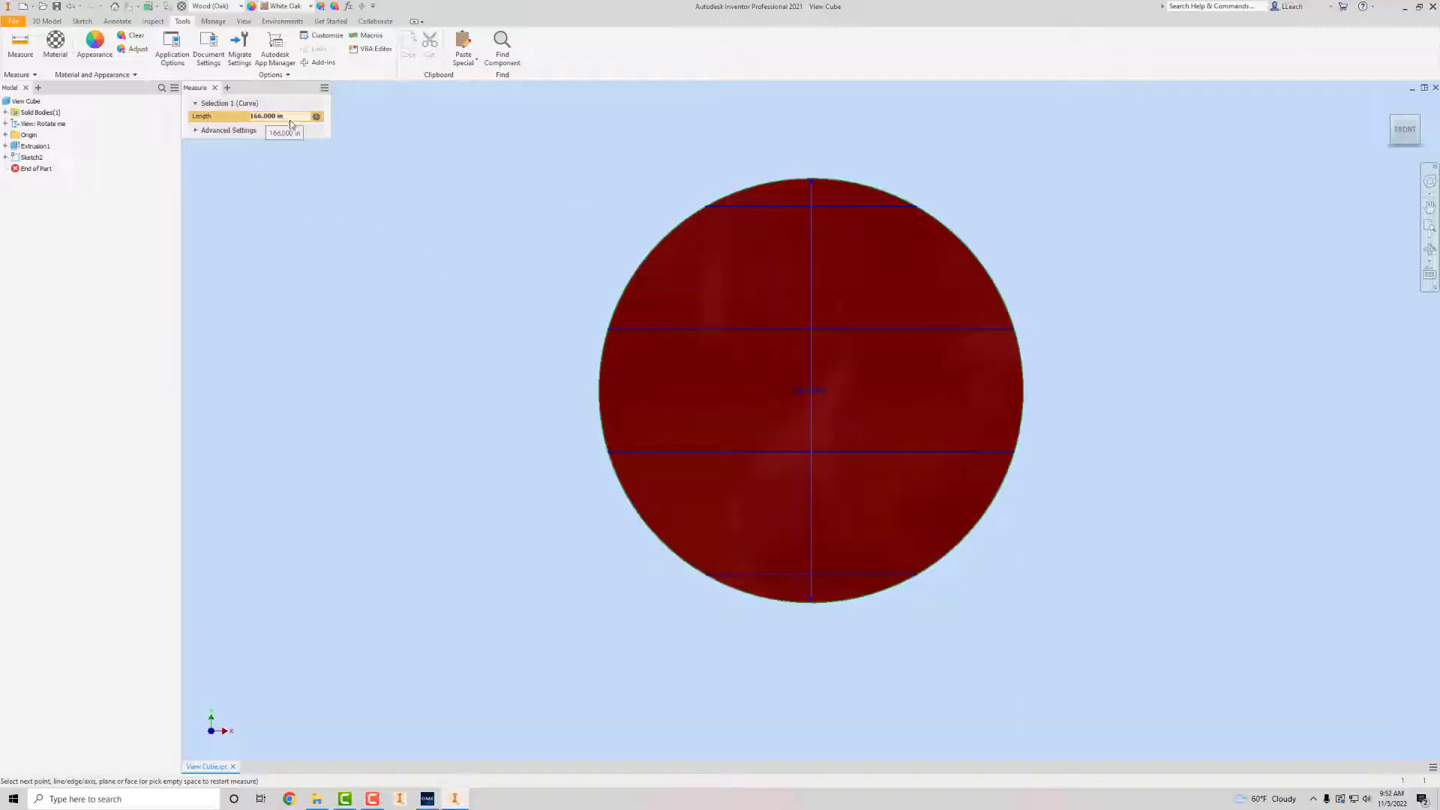
Switch to GMetrix, answer question 1 with 166 inches, and continue to question 2.
{"action": "left_click", "coordinate": [429, 799]}
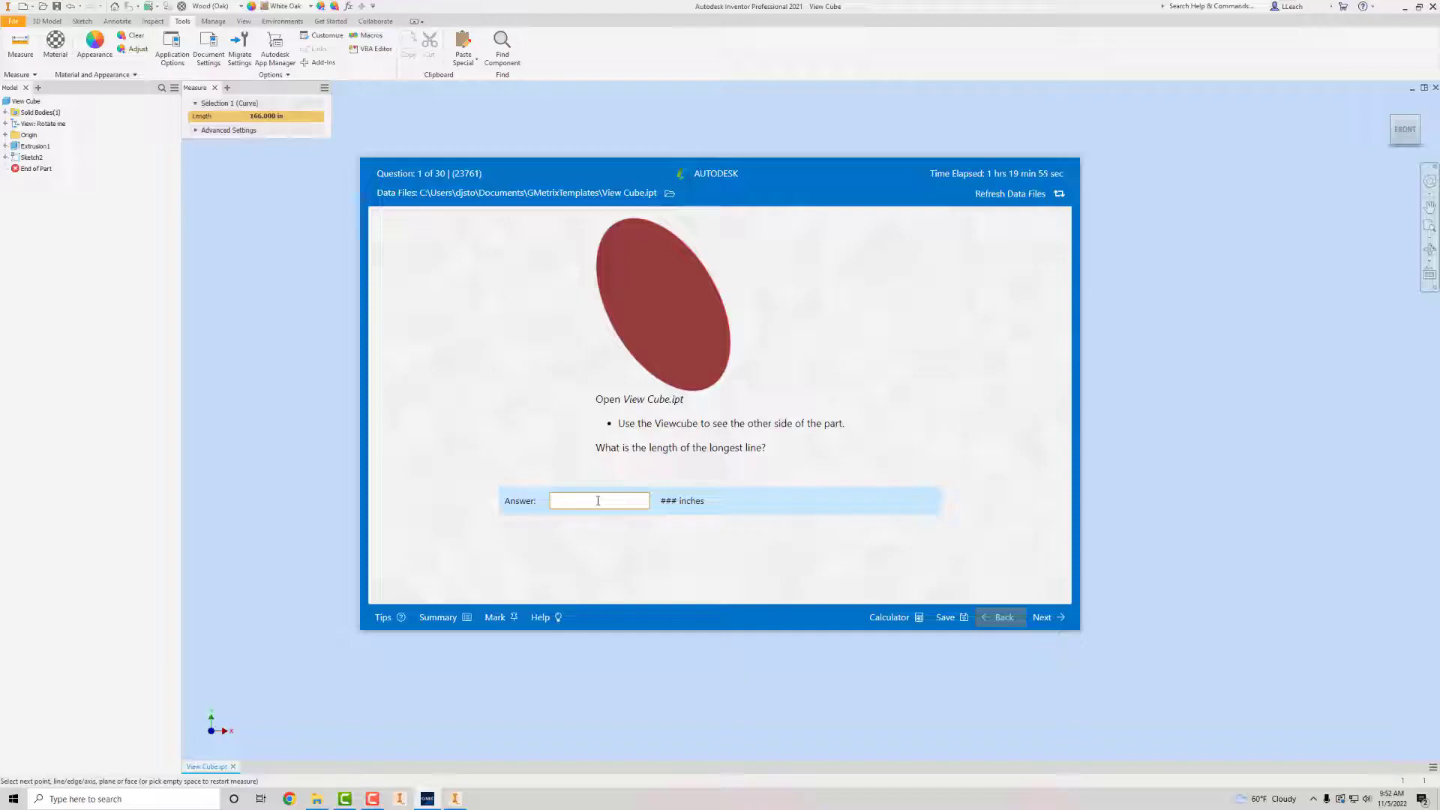
{"action": "type", "text": "166"}
{"action": "left_click", "coordinate": [1041, 619]}
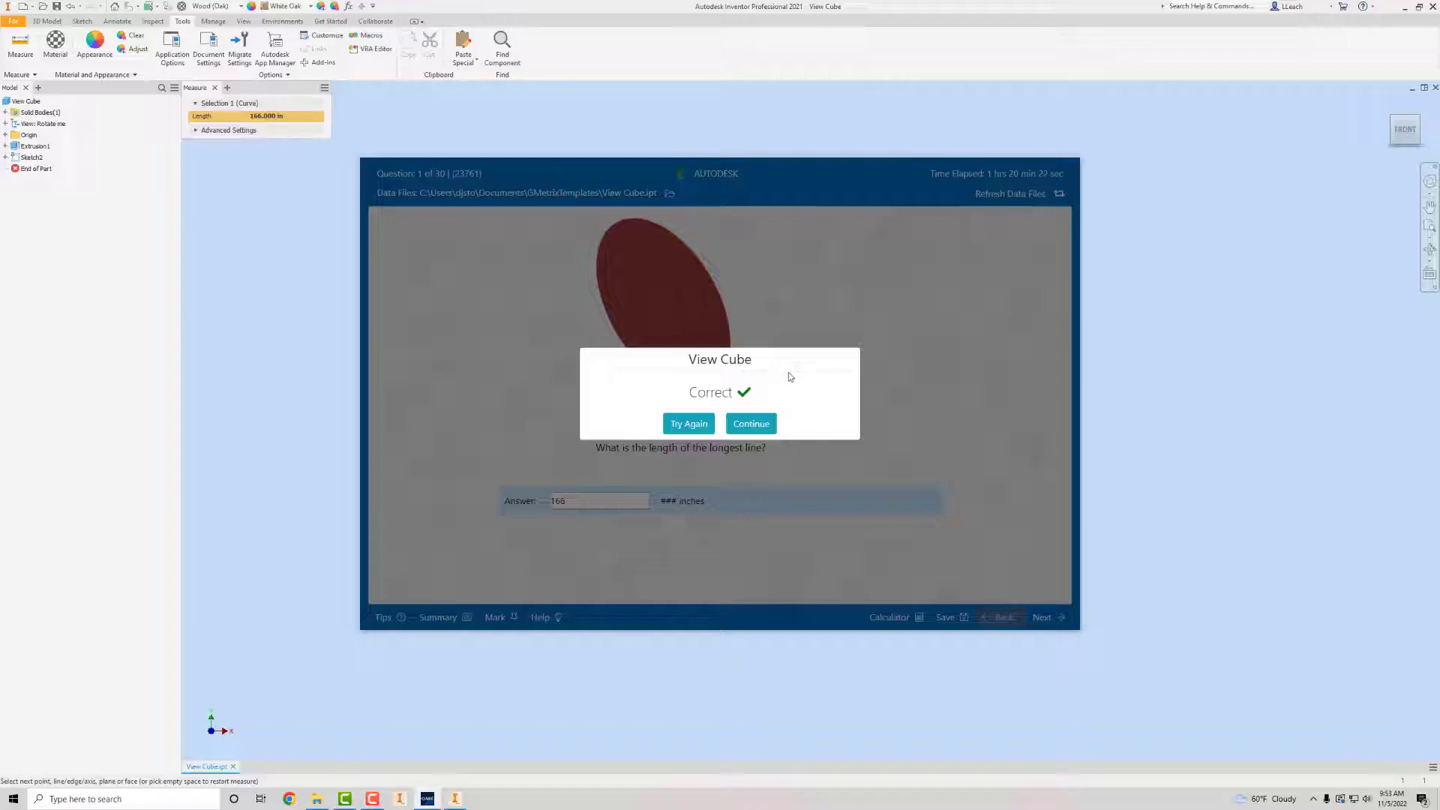
{"action": "left_click", "coordinate": [763, 428]}
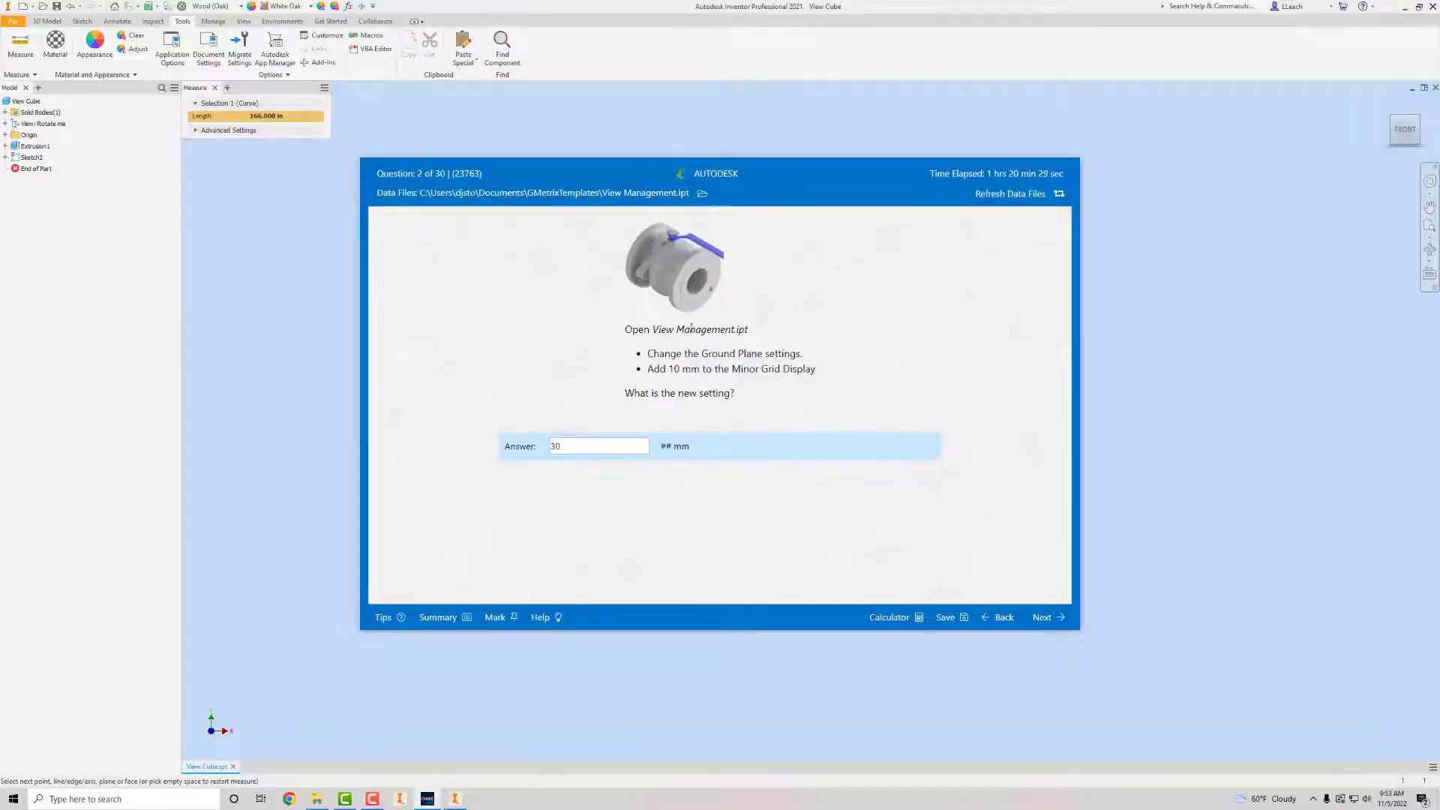
Switch to Inventor, close the View Cube part, and open View Management.ipt from the GMetrixTemplates folder.
{"action": "left_click", "coordinate": [321, 225]}
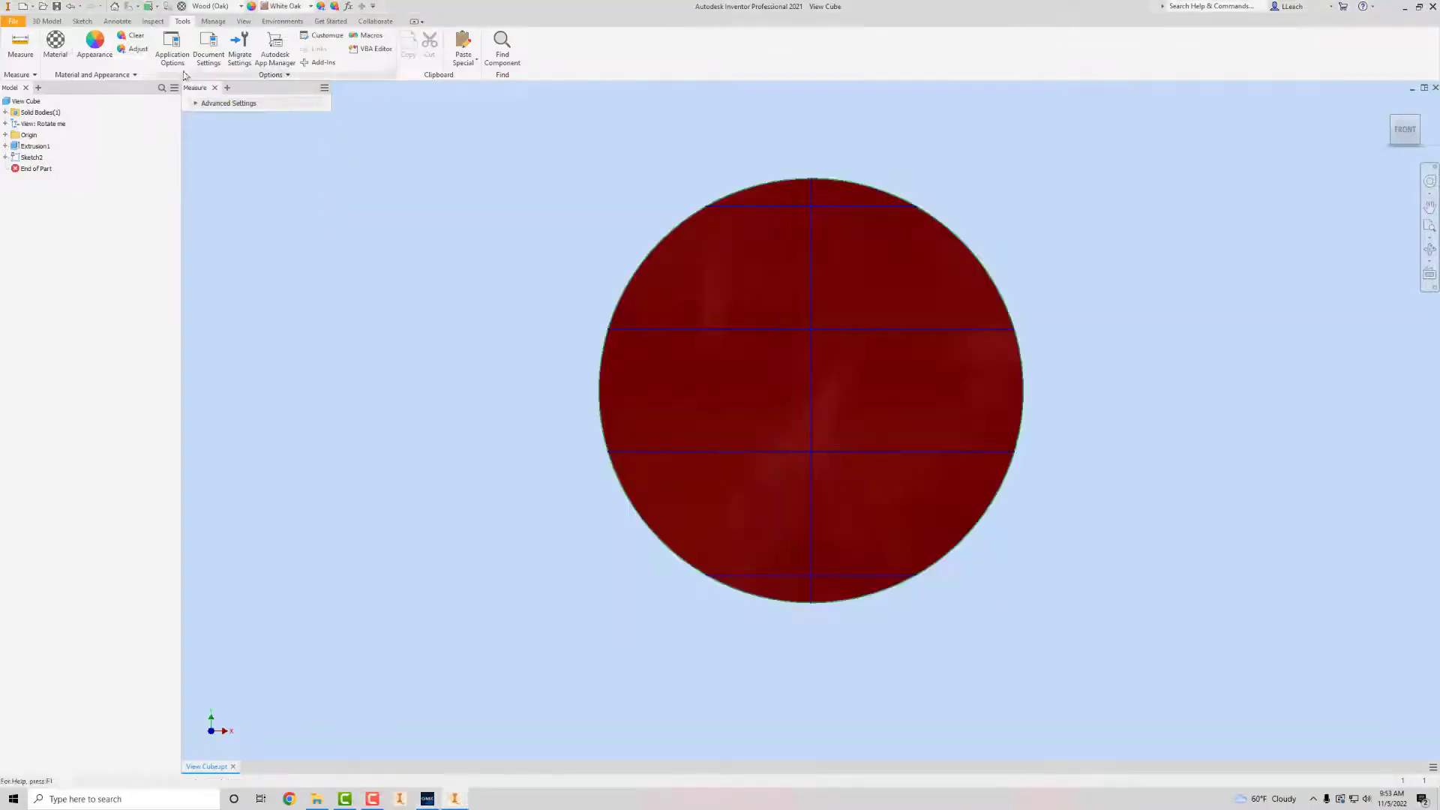
{"action": "left_click", "coordinate": [14, 21]}
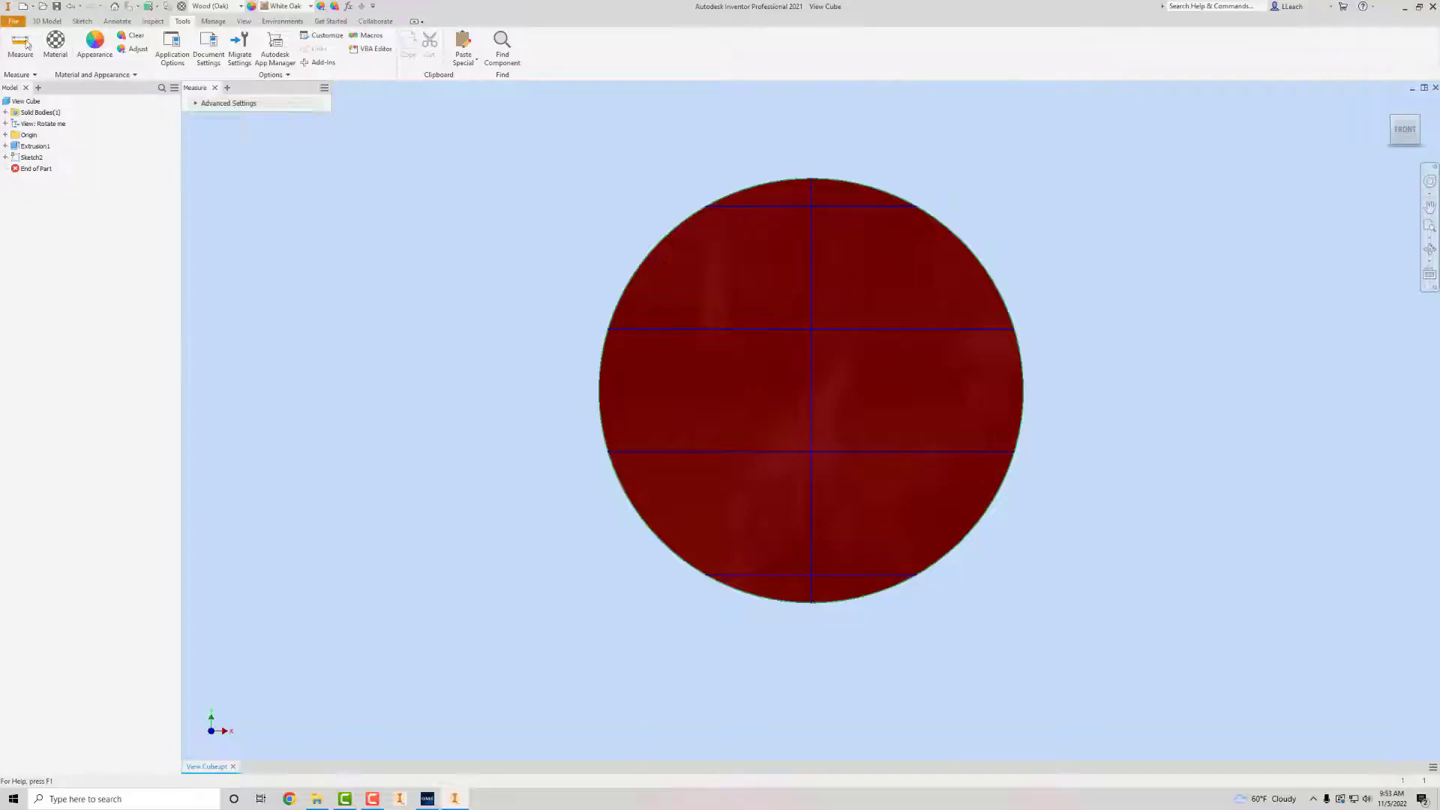
{"action": "left_click", "coordinate": [39, 303]}
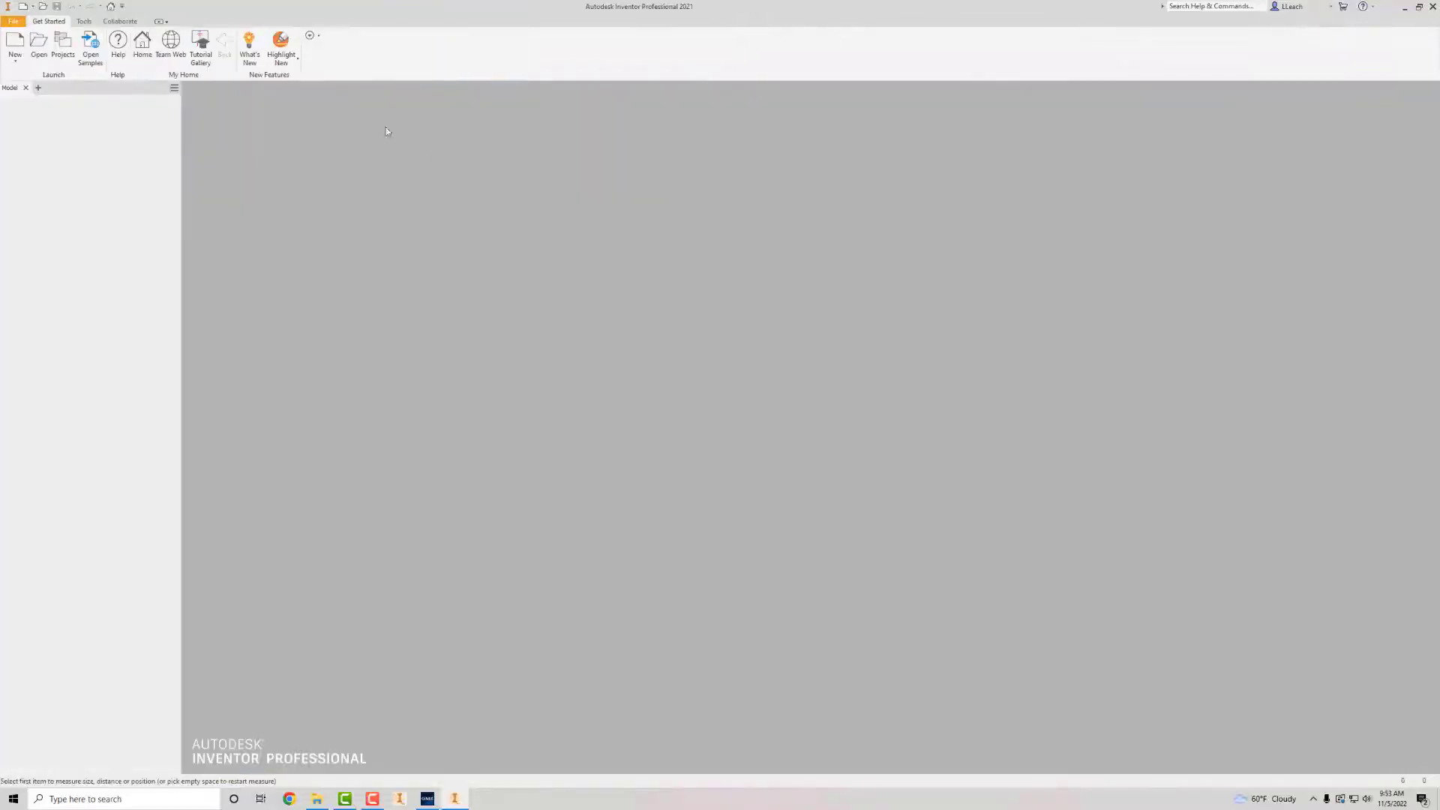
{"action": "left_click", "coordinate": [38, 43]}
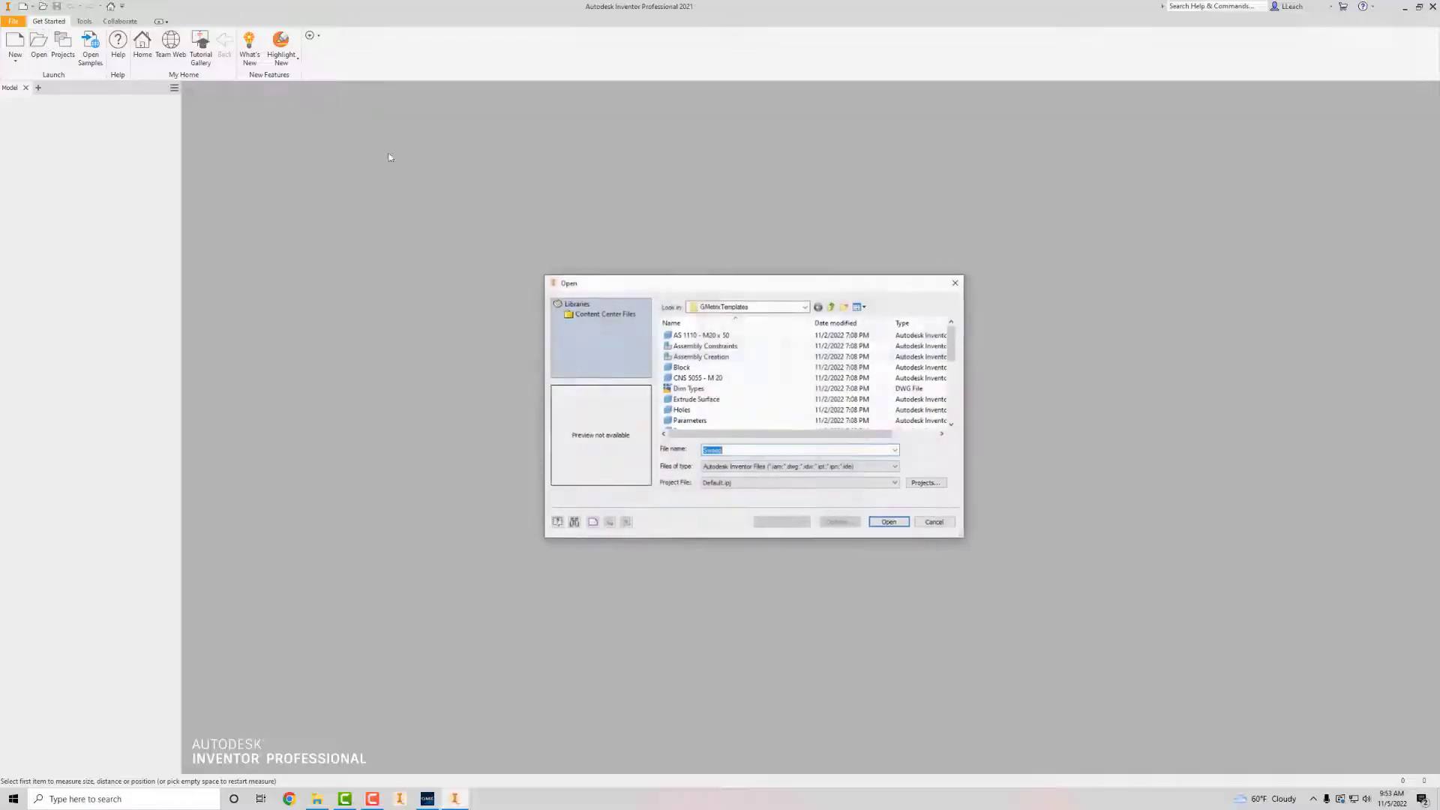
{"action": "scroll", "coordinate": [747, 388], "scroll_direction": "down", "scroll_amount": 5}
{"action": "left_click", "coordinate": [742, 409]}
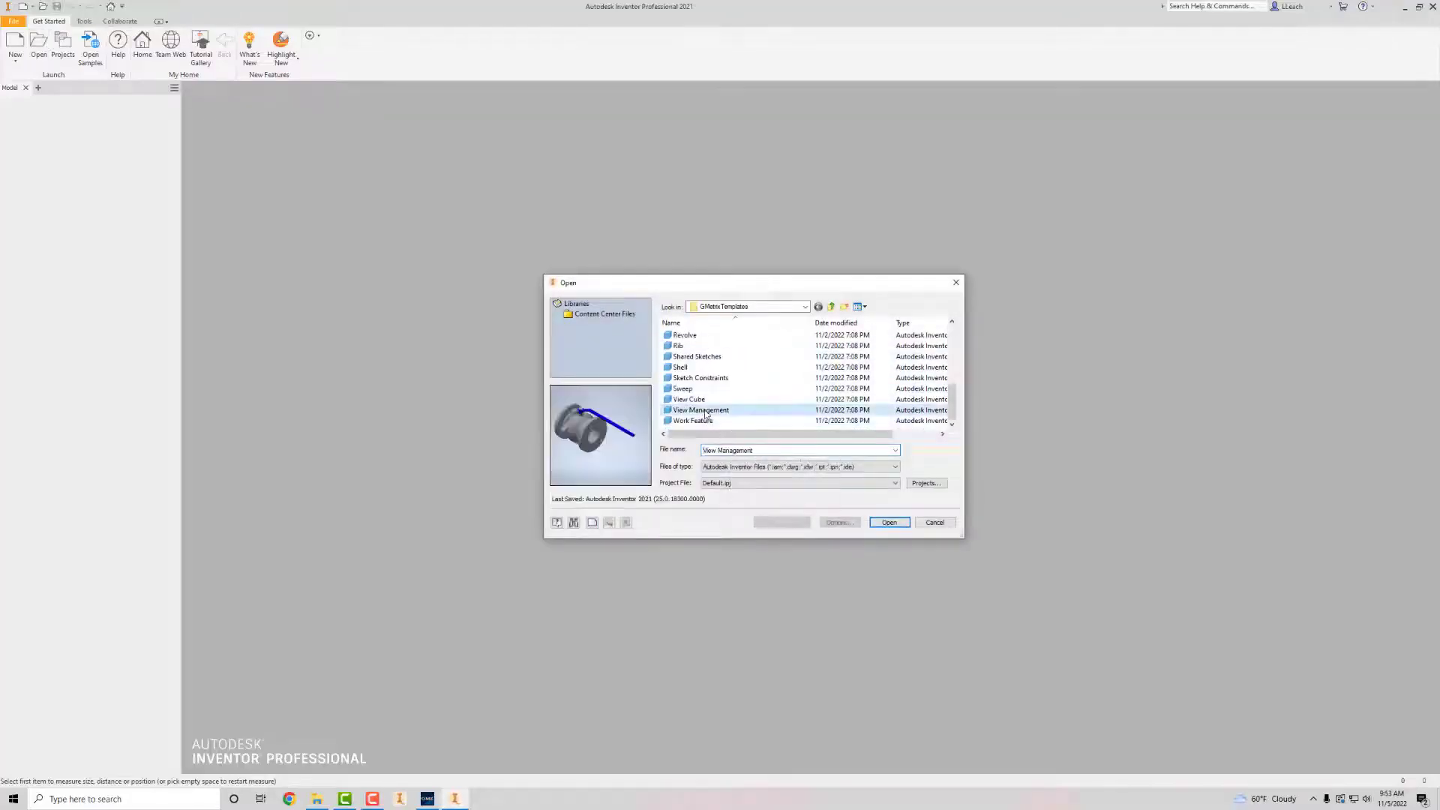
{"action": "left_click", "coordinate": [885, 521]}
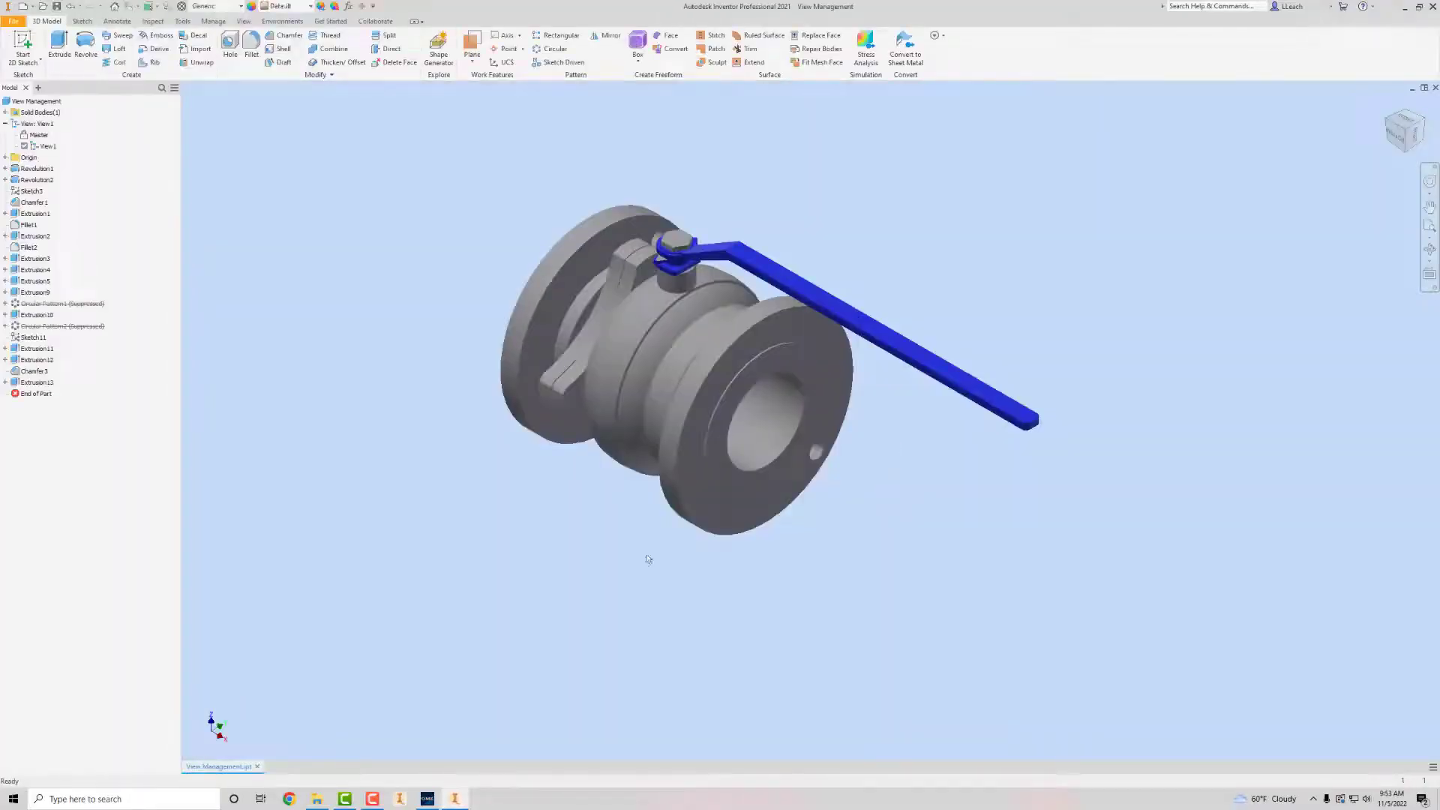
Switch to GMetrix and clear the stored answer to question 2.
{"action": "left_click", "coordinate": [453, 798]}
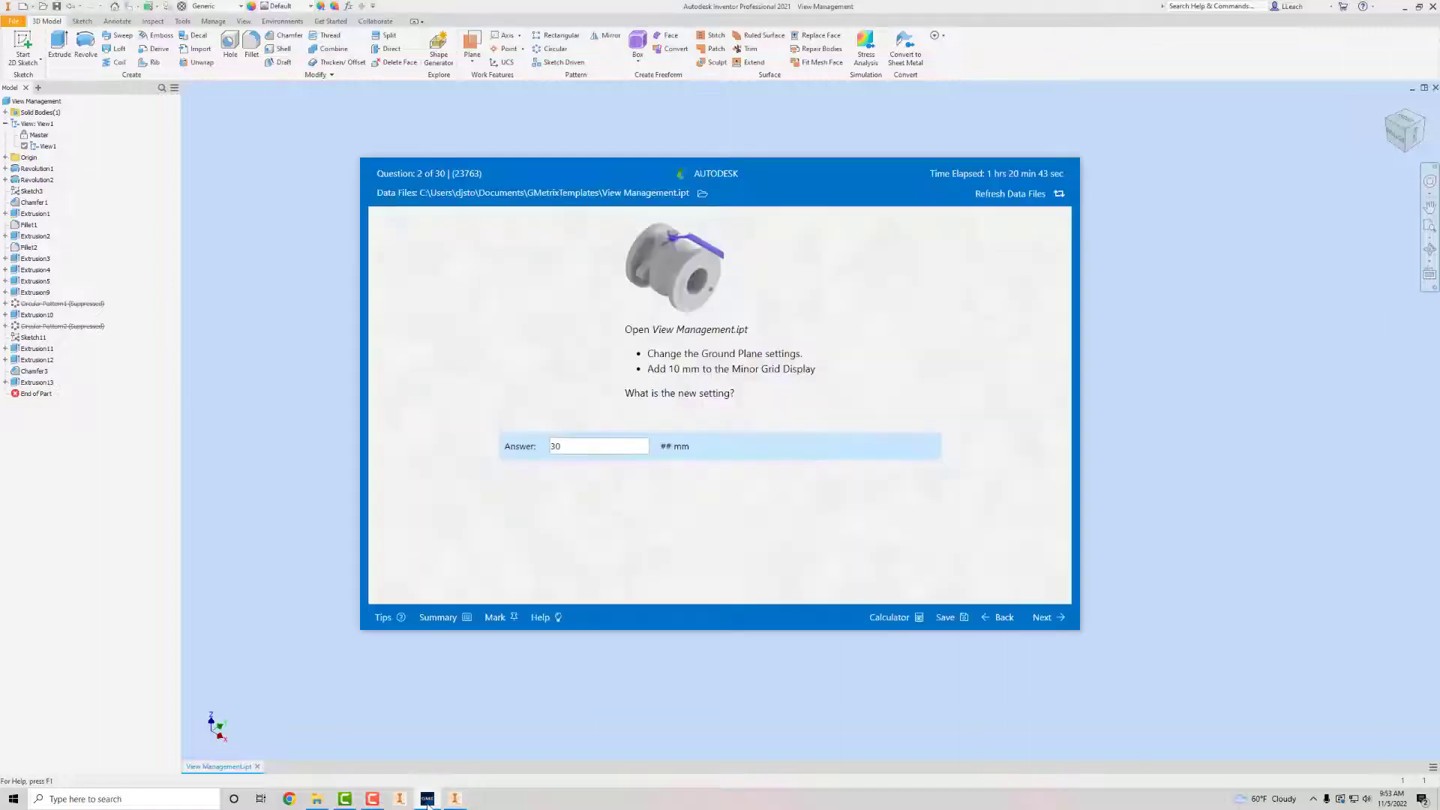
{"action": "left_click_drag", "start_coordinate": [574, 448], "coordinate": [550, 448]}
{"action": "key", "text": "BackSpace"}
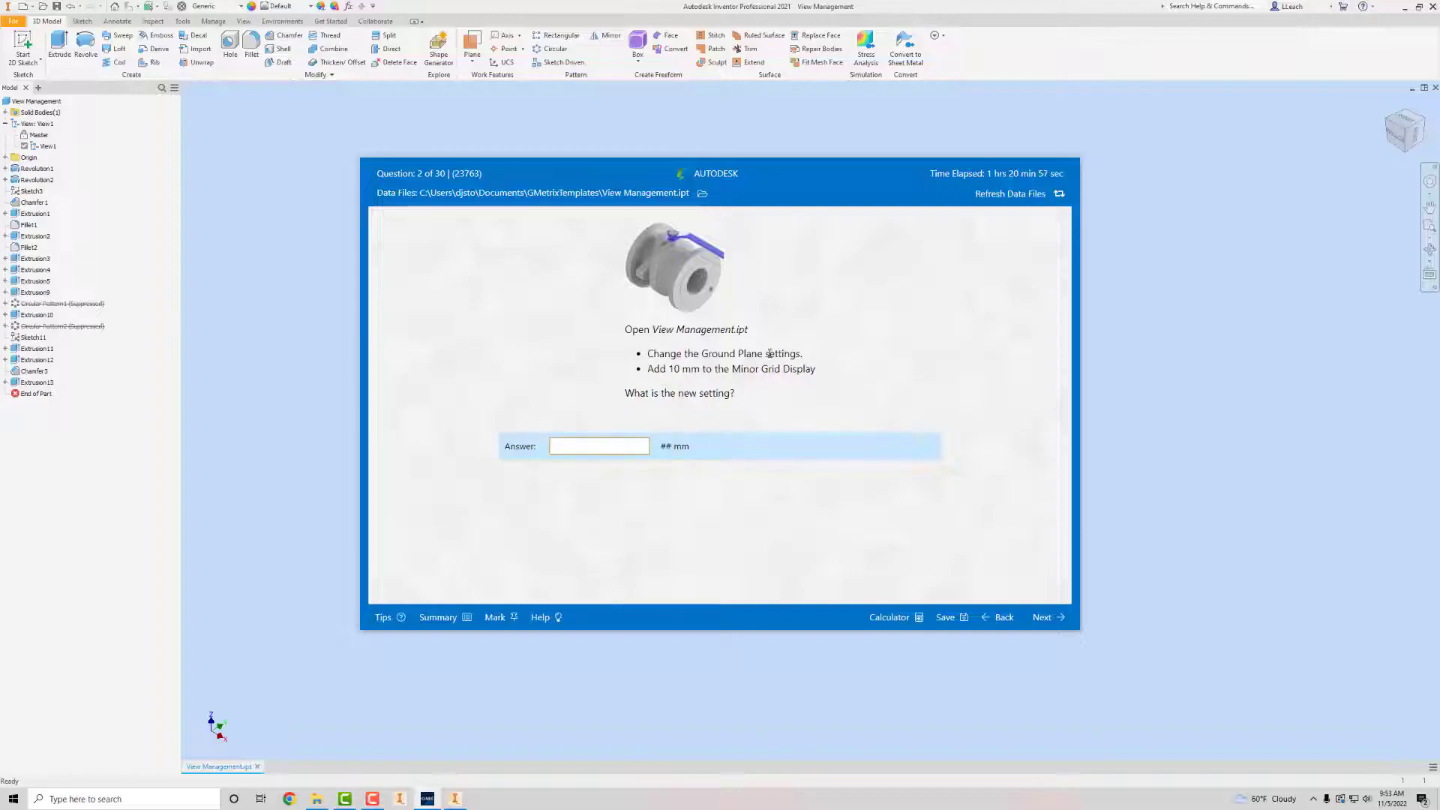
Open the Ground Plane settings in Inventor to read the minor grid display spacing.
{"action": "left_click", "coordinate": [255, 368]}
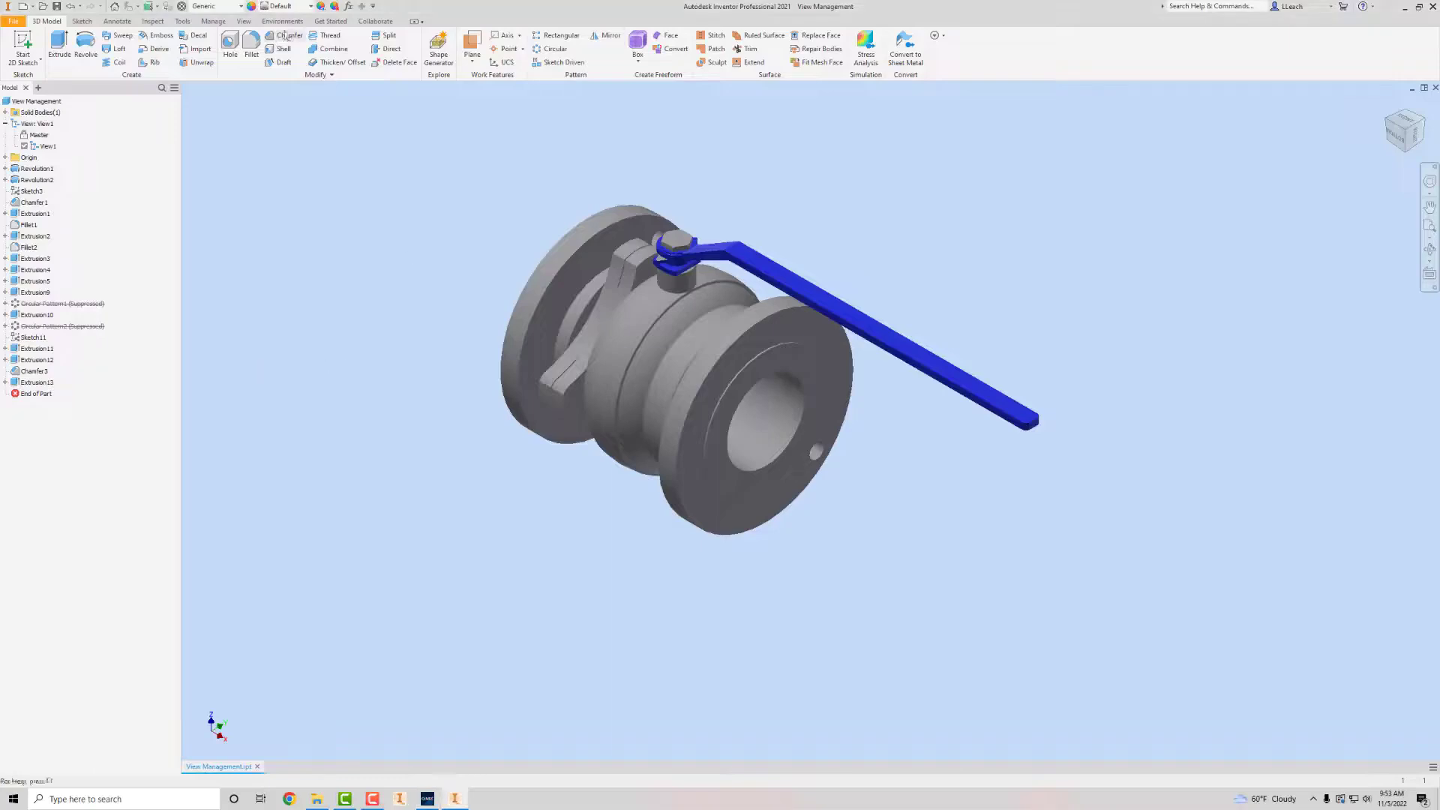
{"action": "left_click", "coordinate": [244, 21]}
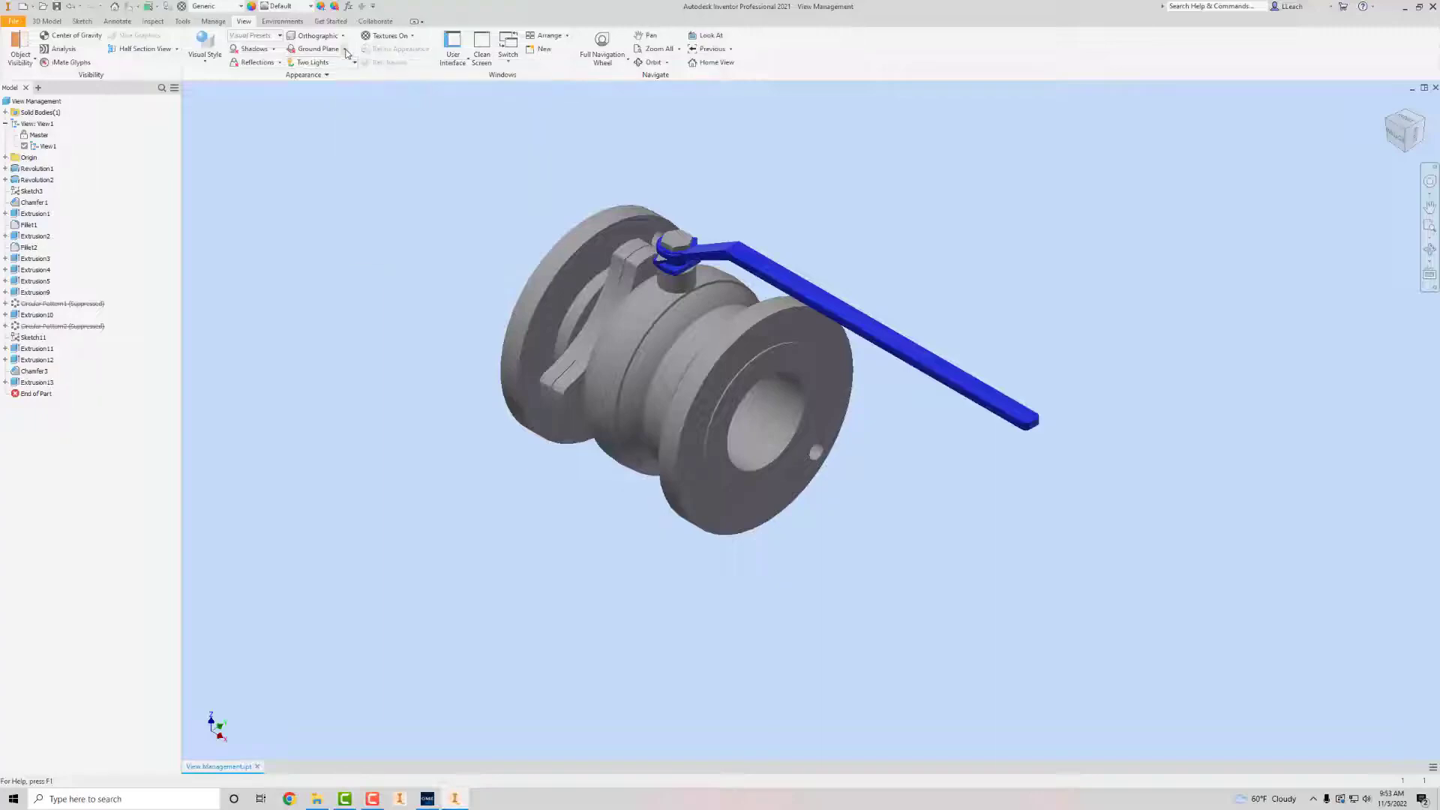
{"action": "left_click", "coordinate": [345, 49]}
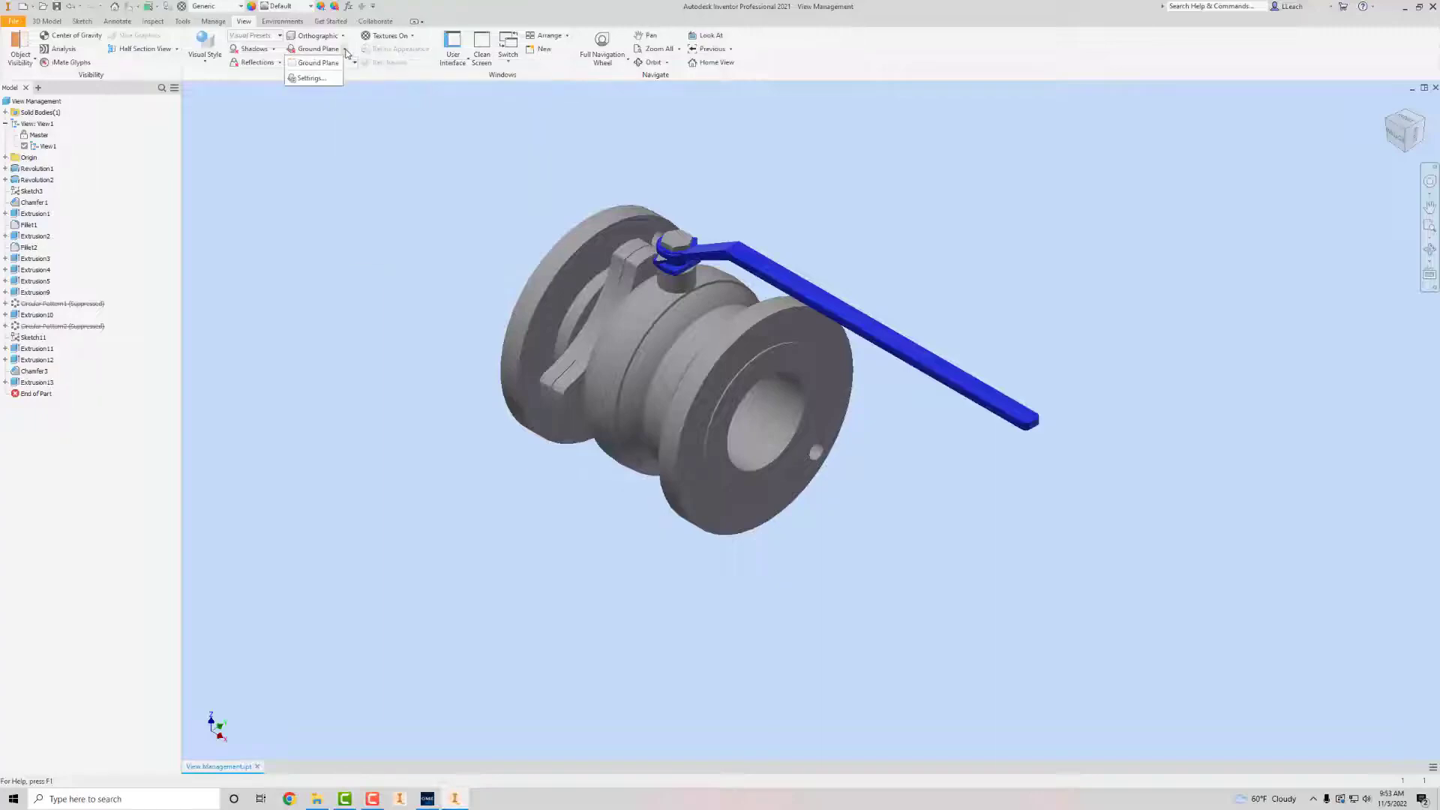
{"action": "left_click", "coordinate": [310, 79]}
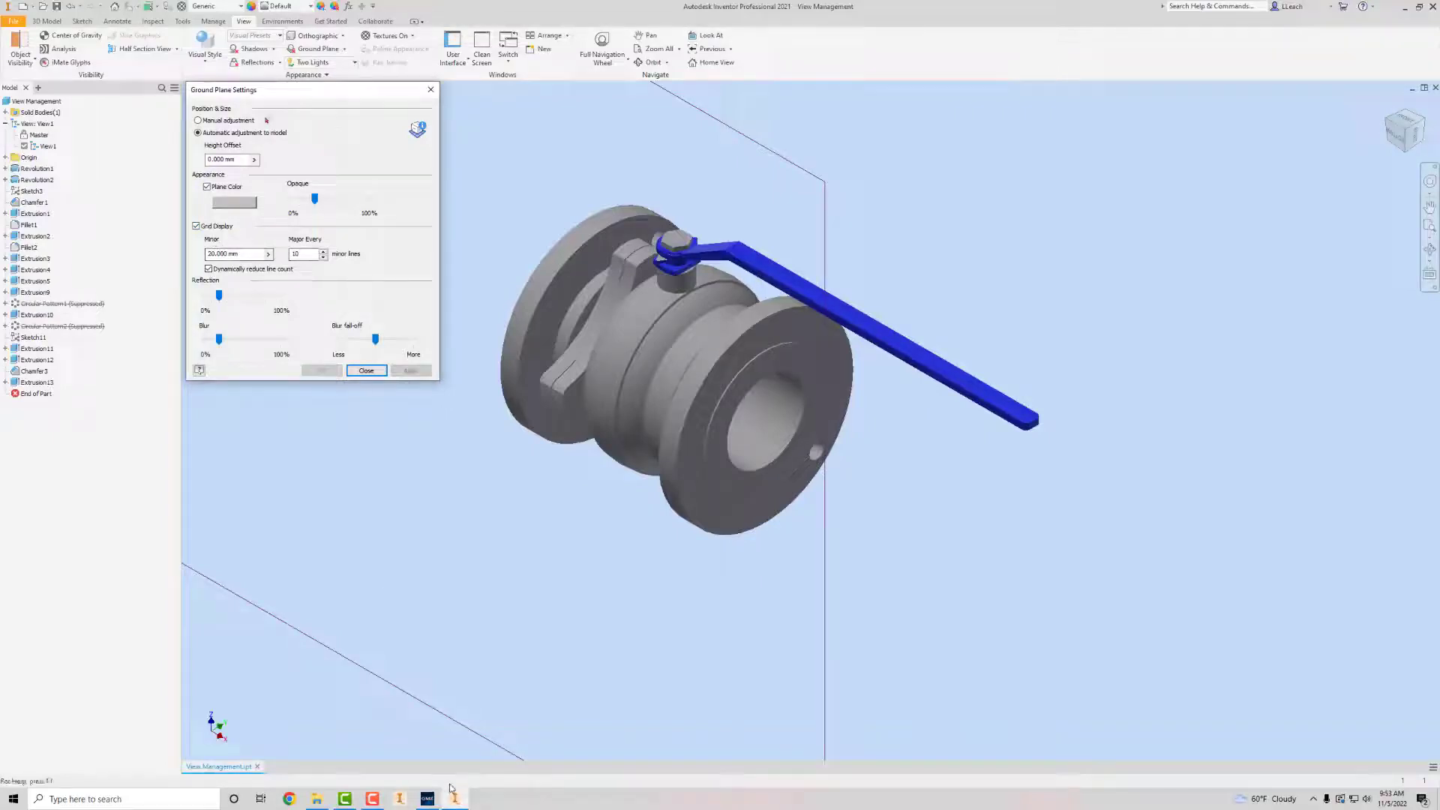
Switch to GMetrix, answer question 2 with 30 mm, and continue to question 3.
{"action": "left_click", "coordinate": [428, 798]}
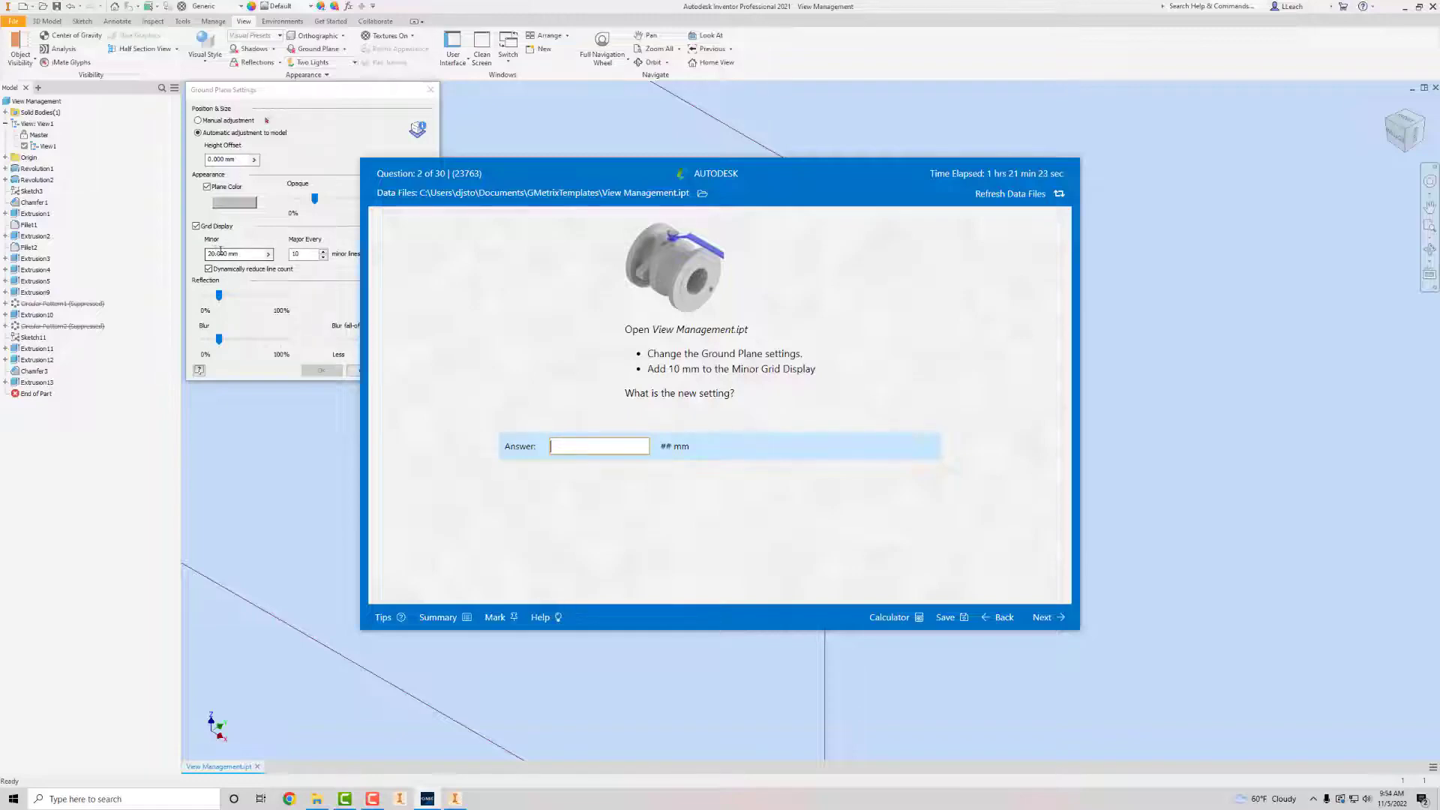
{"action": "left_click", "coordinate": [597, 448]}
{"action": "left_click", "coordinate": [1043, 618]}
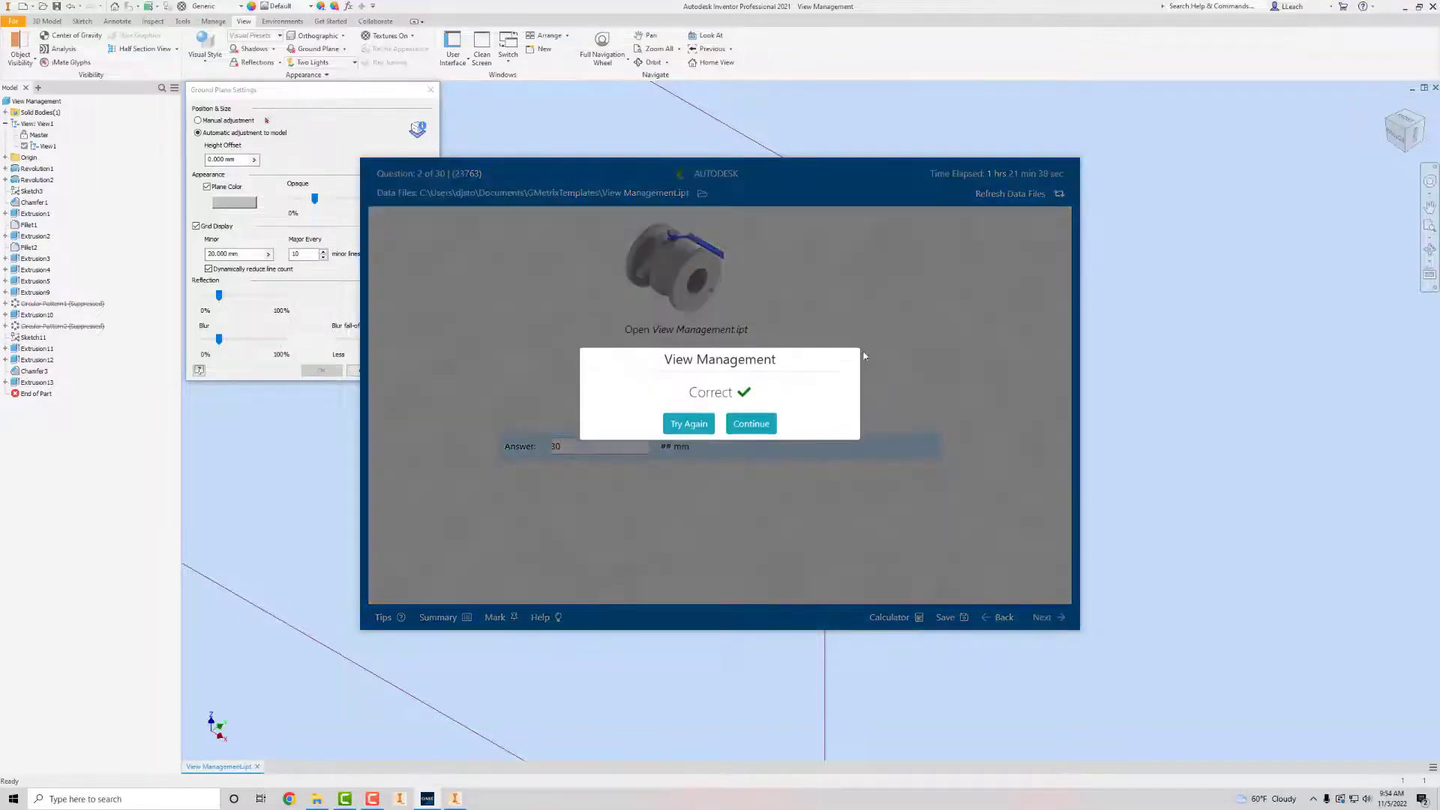
{"action": "left_click", "coordinate": [770, 425]}
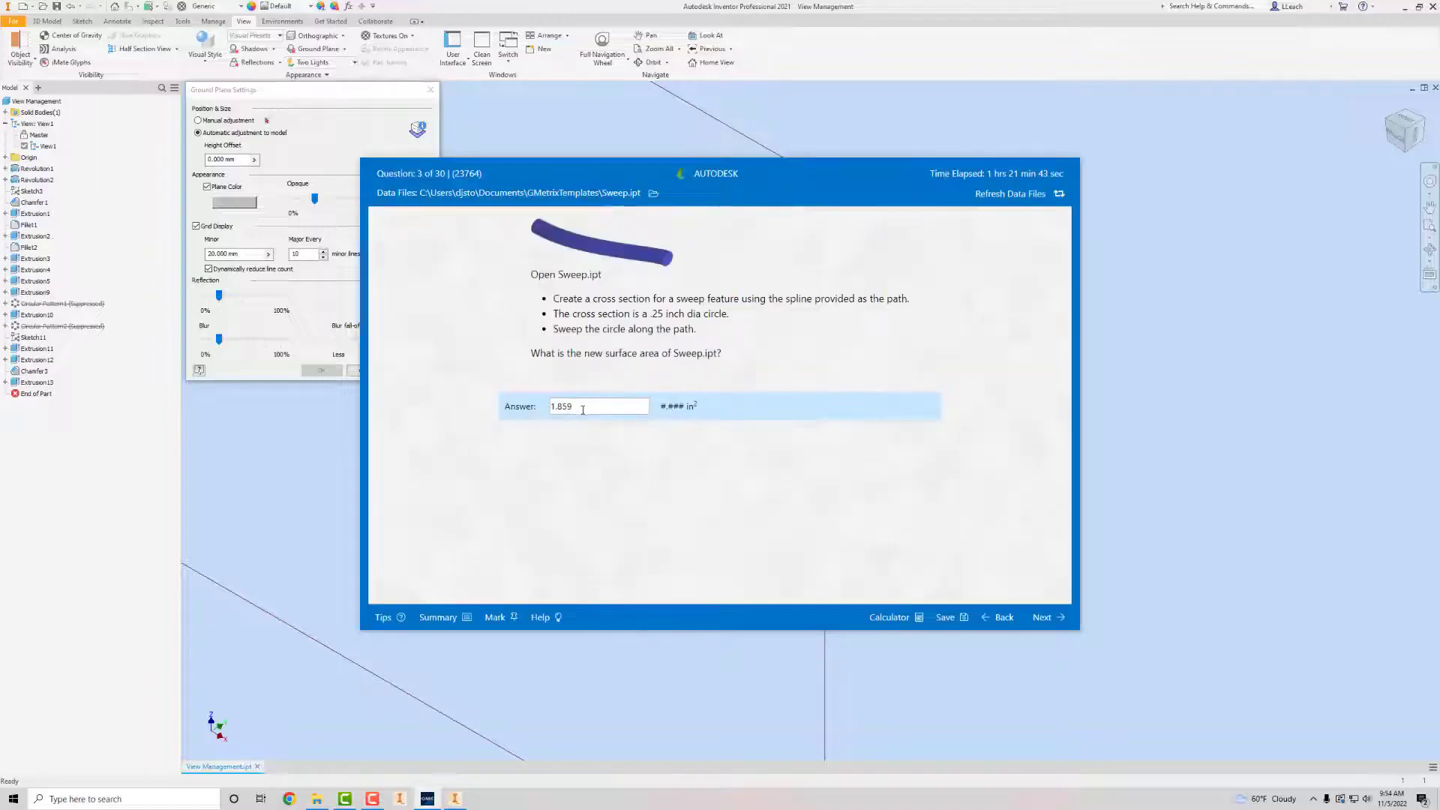
Clear the stored answer to question 3 and move the question window clear of the Ground Plane Settings dialog.
{"action": "left_click_drag", "start_coordinate": [582, 409], "coordinate": [451, 418]}
{"action": "key", "text": "BackSpace"}
{"action": "left_click_drag", "start_coordinate": [642, 168], "coordinate": [675, 166]}
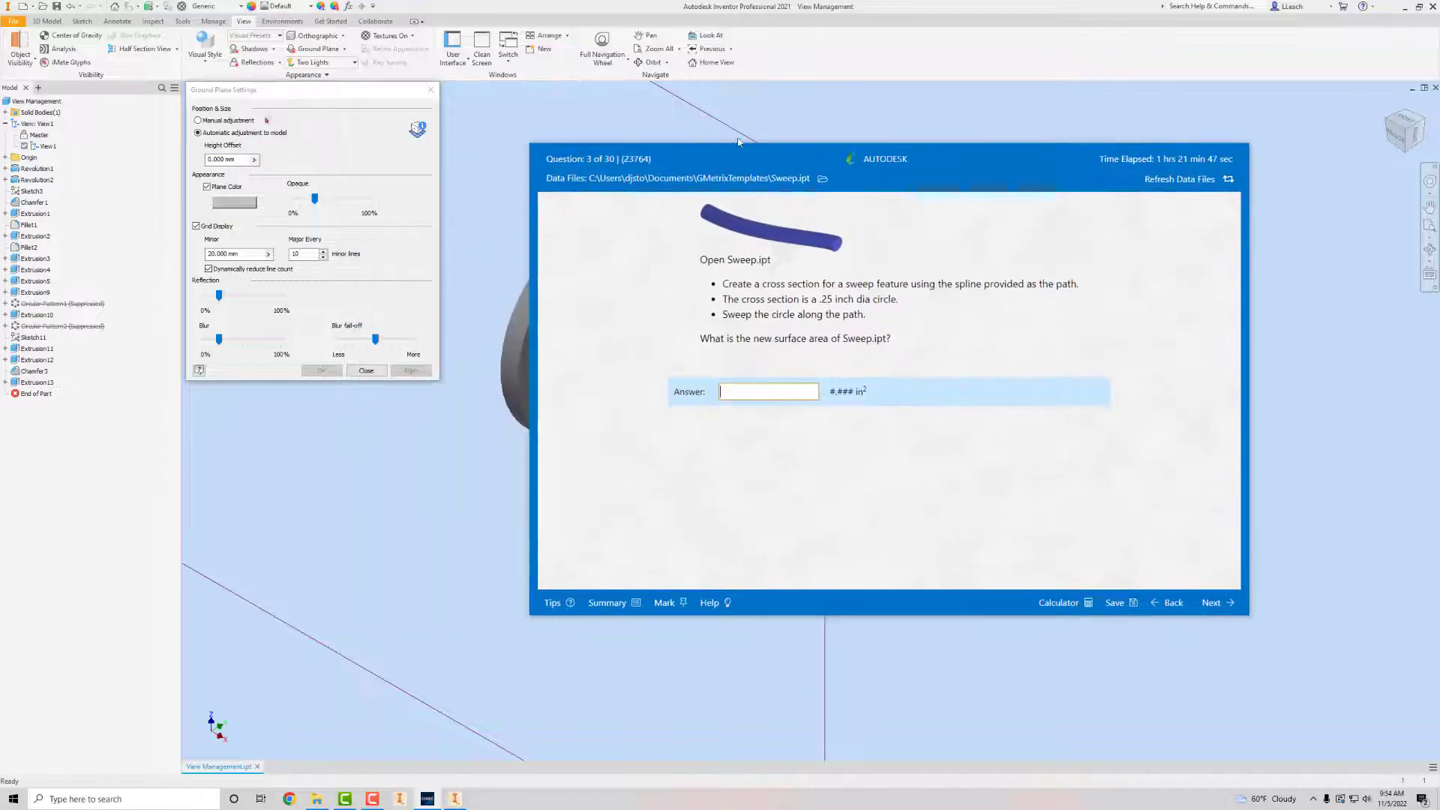
Return to Inventor and close the Ground Plane Settings dialog and the View Management part.
{"action": "left_click", "coordinate": [538, 144]}
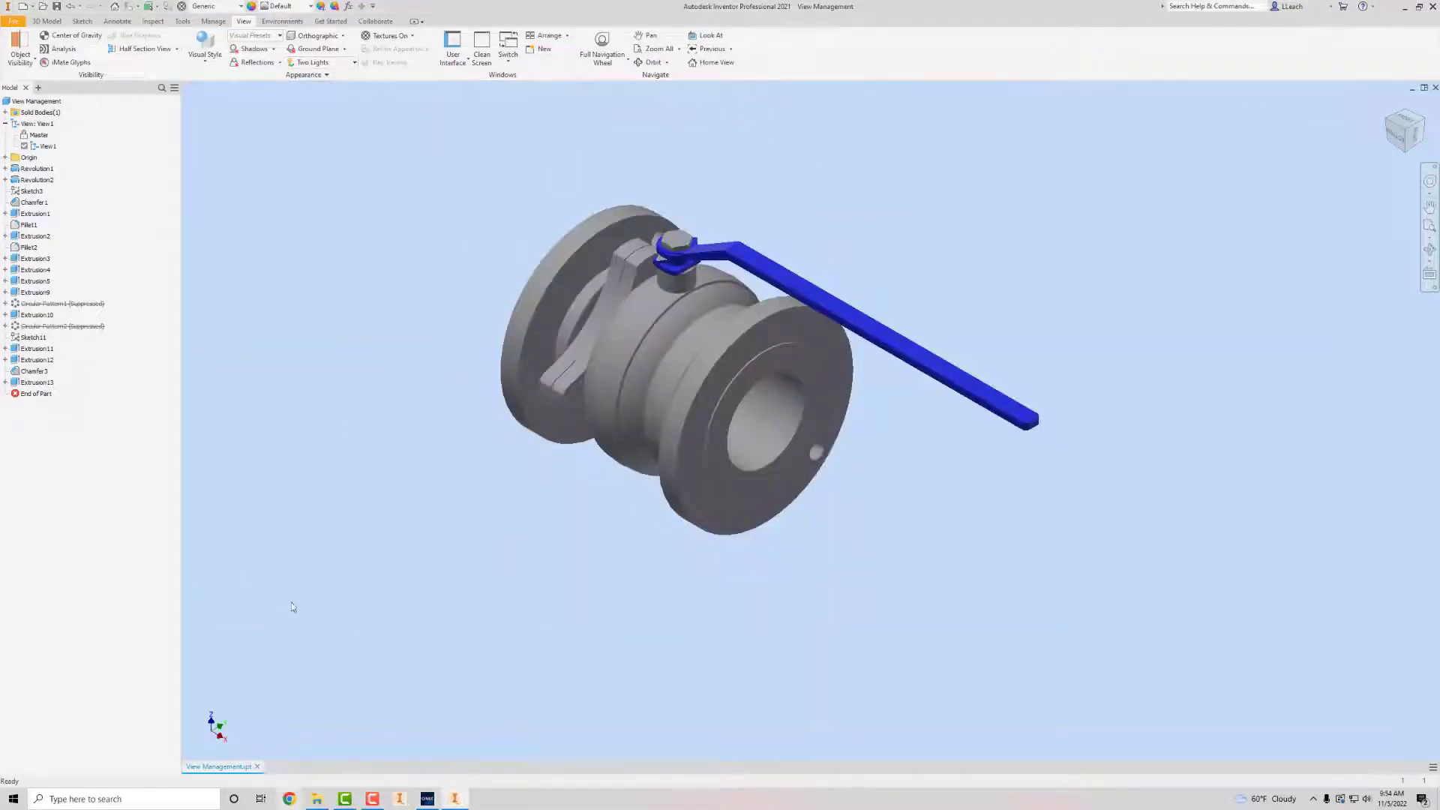
{"action": "left_click", "coordinate": [36, 100]}
{"action": "left_click", "coordinate": [20, 56]}
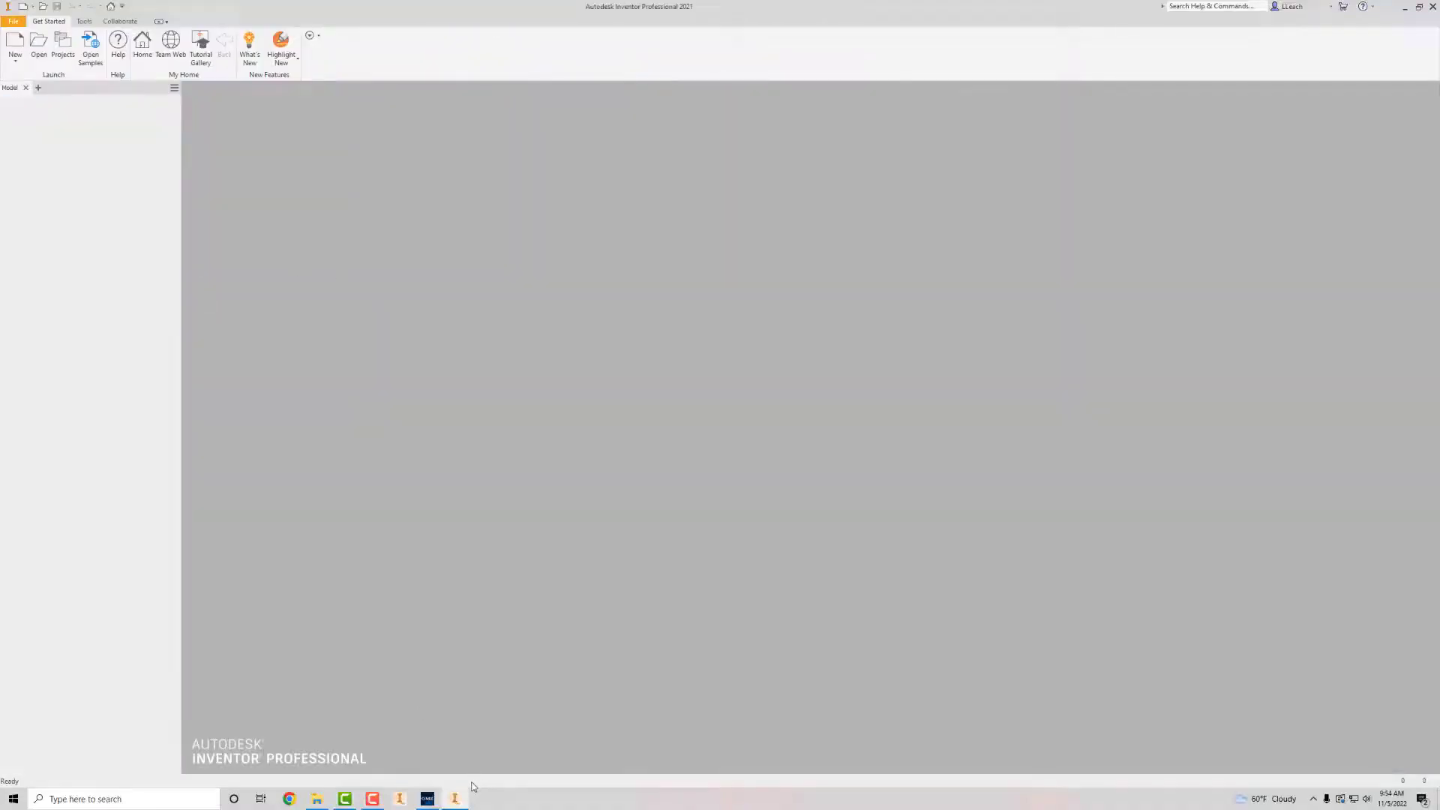
Check question 3 in GMetrix and open the Sweep part from the GMetrixTemplates folder in Inventor.
{"action": "left_click", "coordinate": [455, 798]}
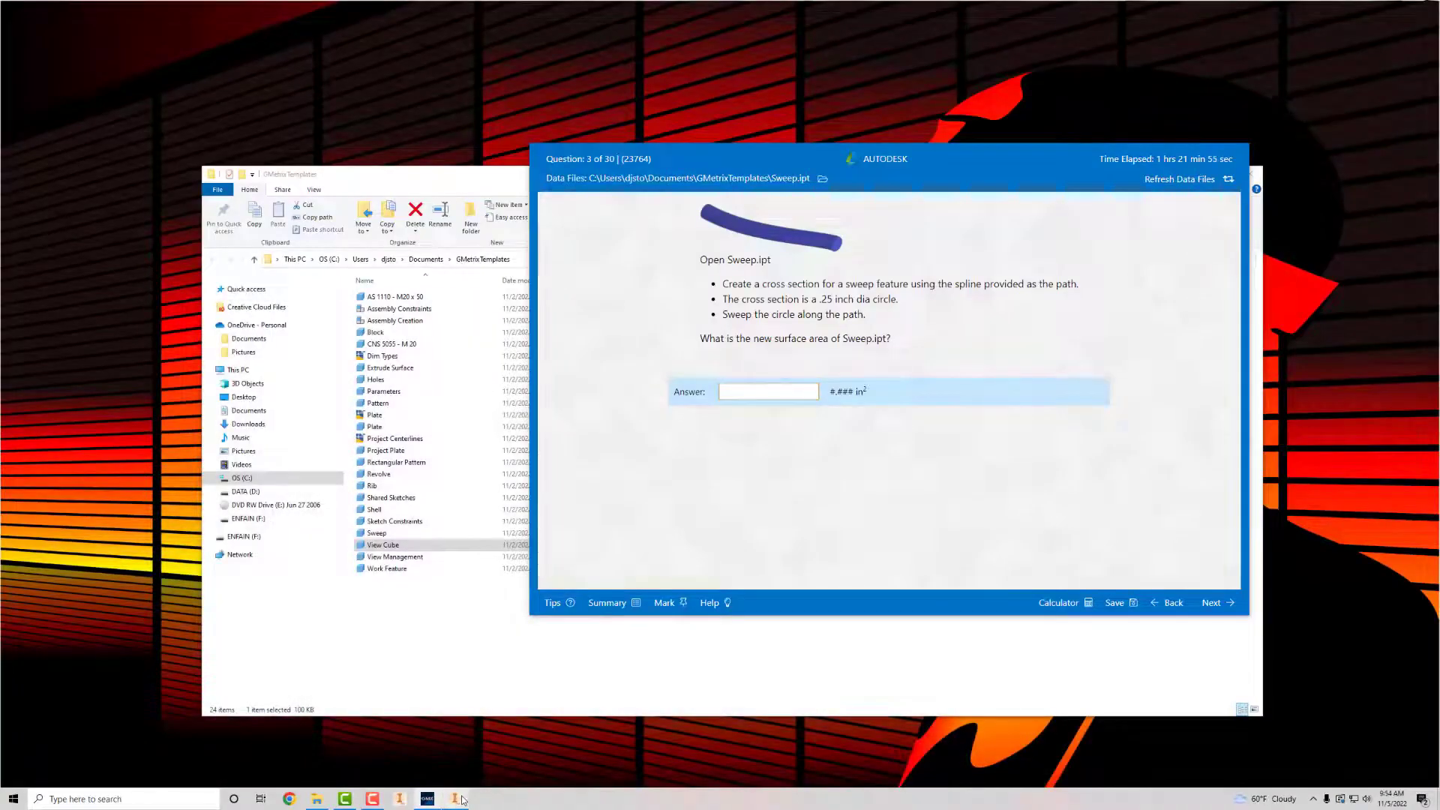
{"action": "left_click", "coordinate": [455, 798]}
{"action": "left_click", "coordinate": [38, 43]}
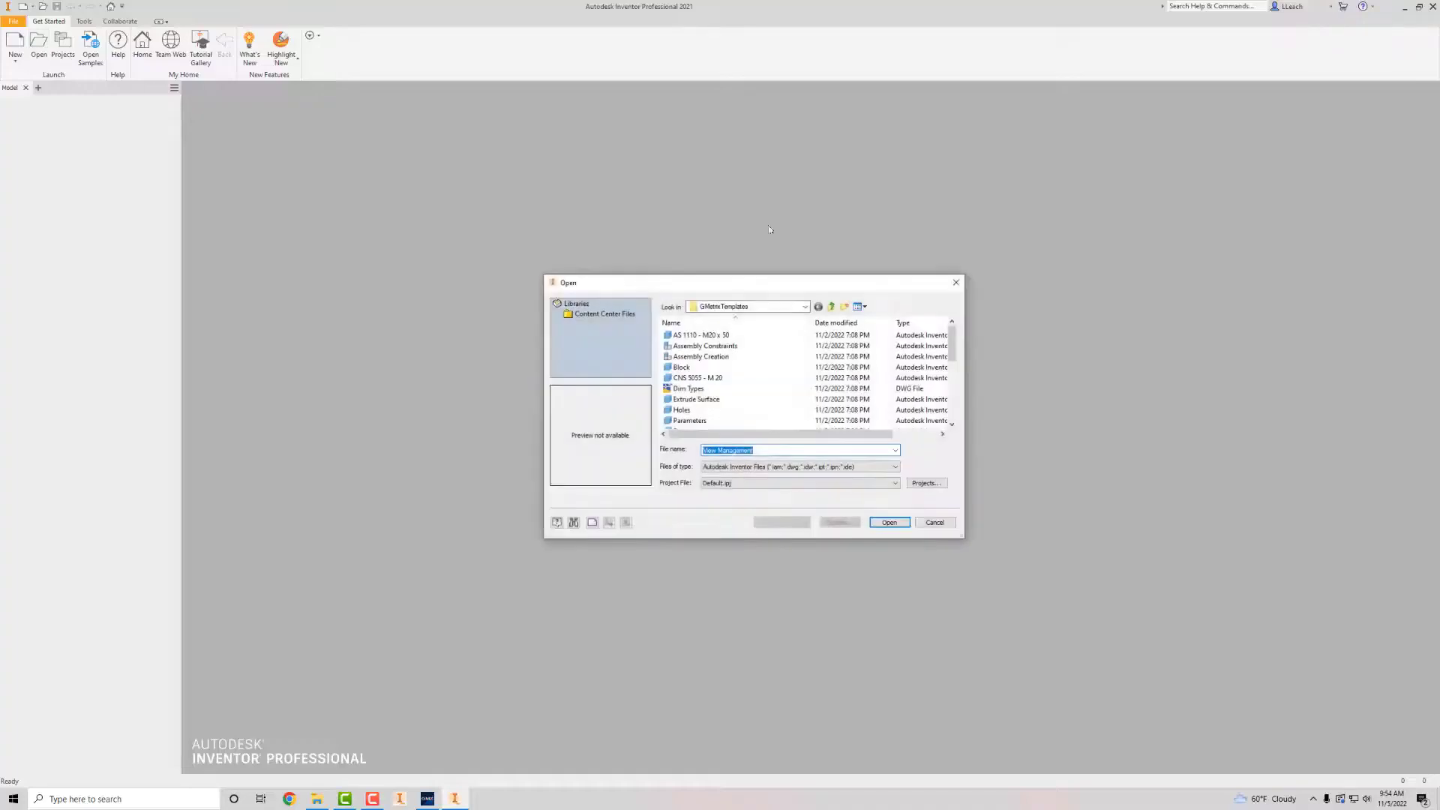
{"action": "left_click", "coordinate": [698, 389]}
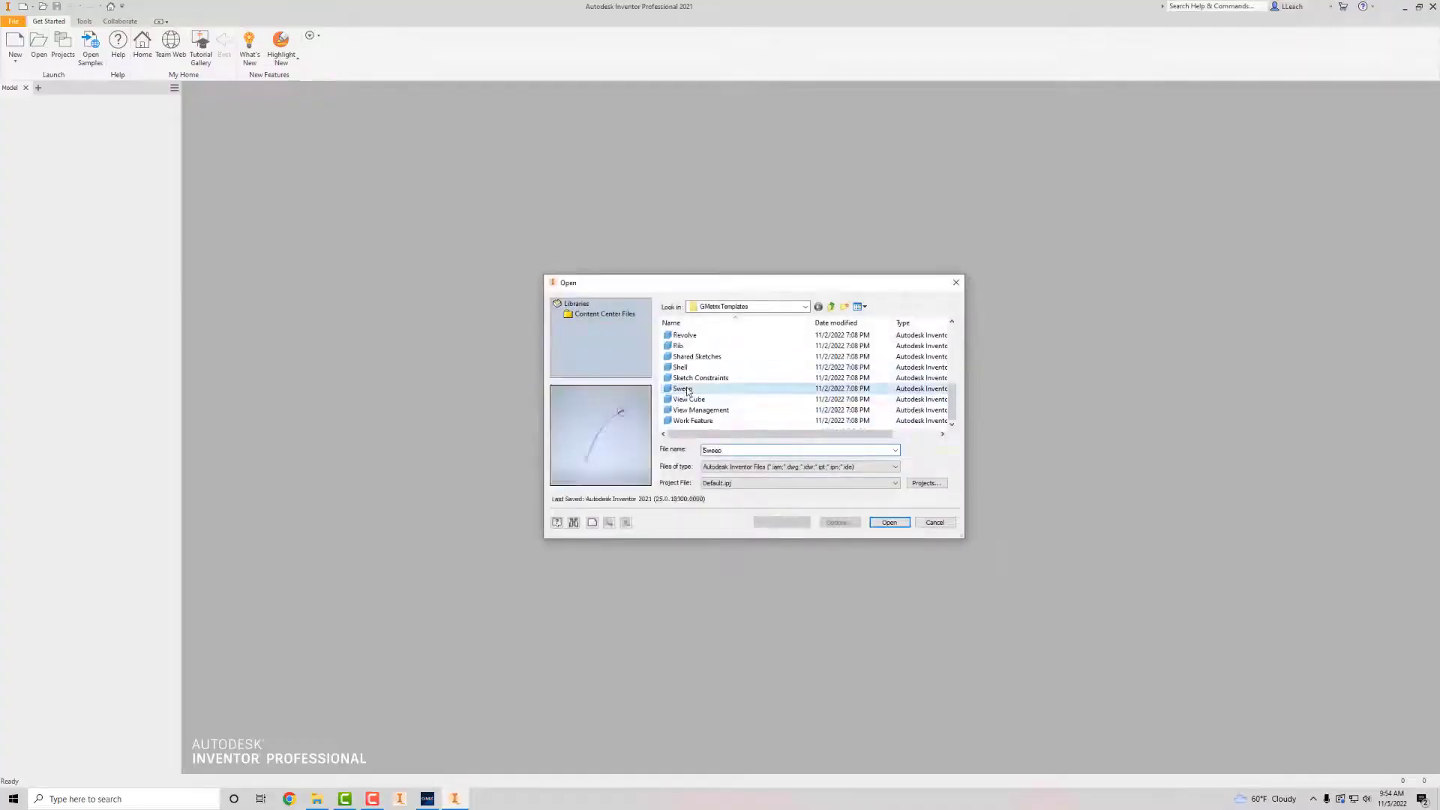
{"action": "left_click", "coordinate": [902, 524]}
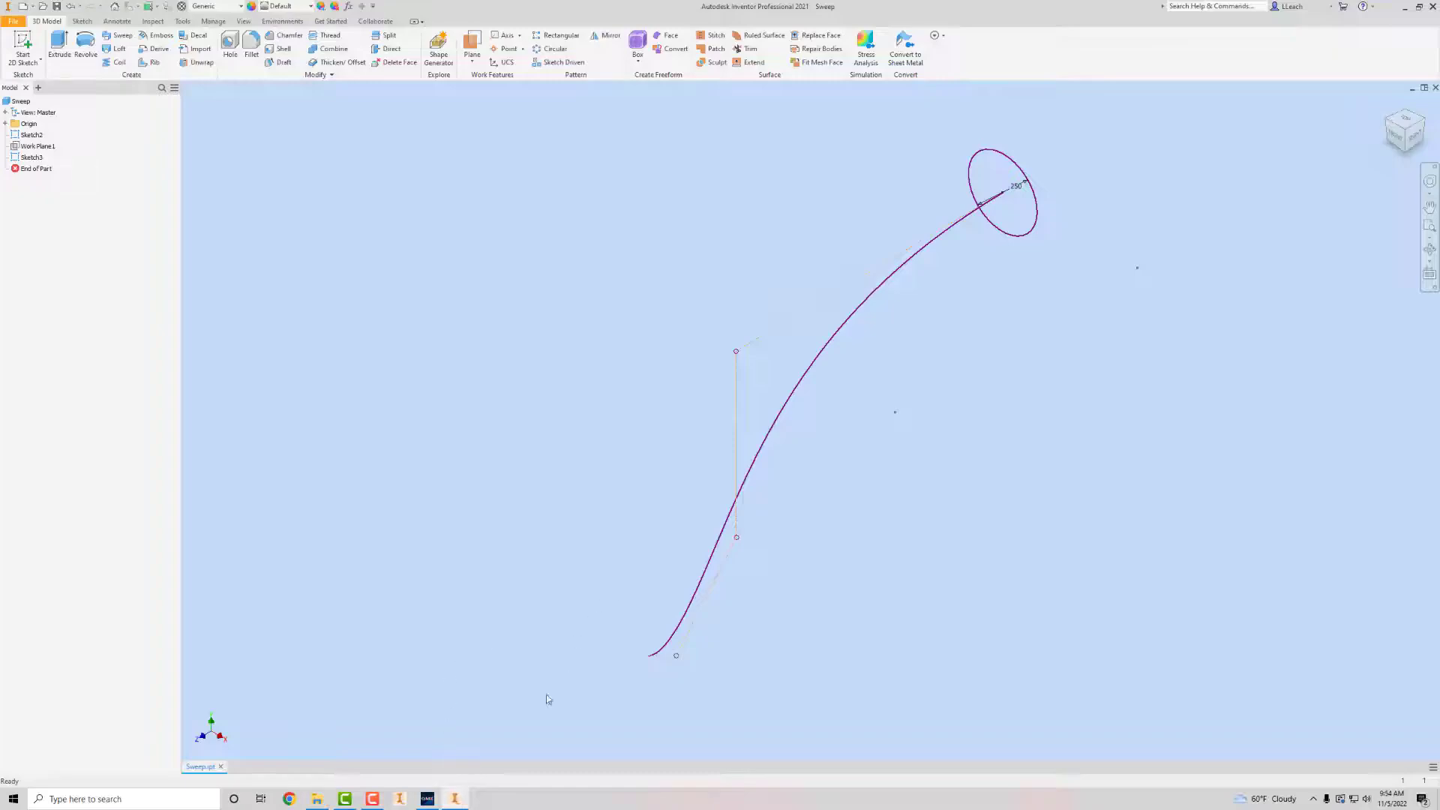
Recheck question 3 in GMetrix and, in Inventor, sweep the circle profile along the spline path with Fixed orientation.
{"action": "left_click", "coordinate": [462, 803]}
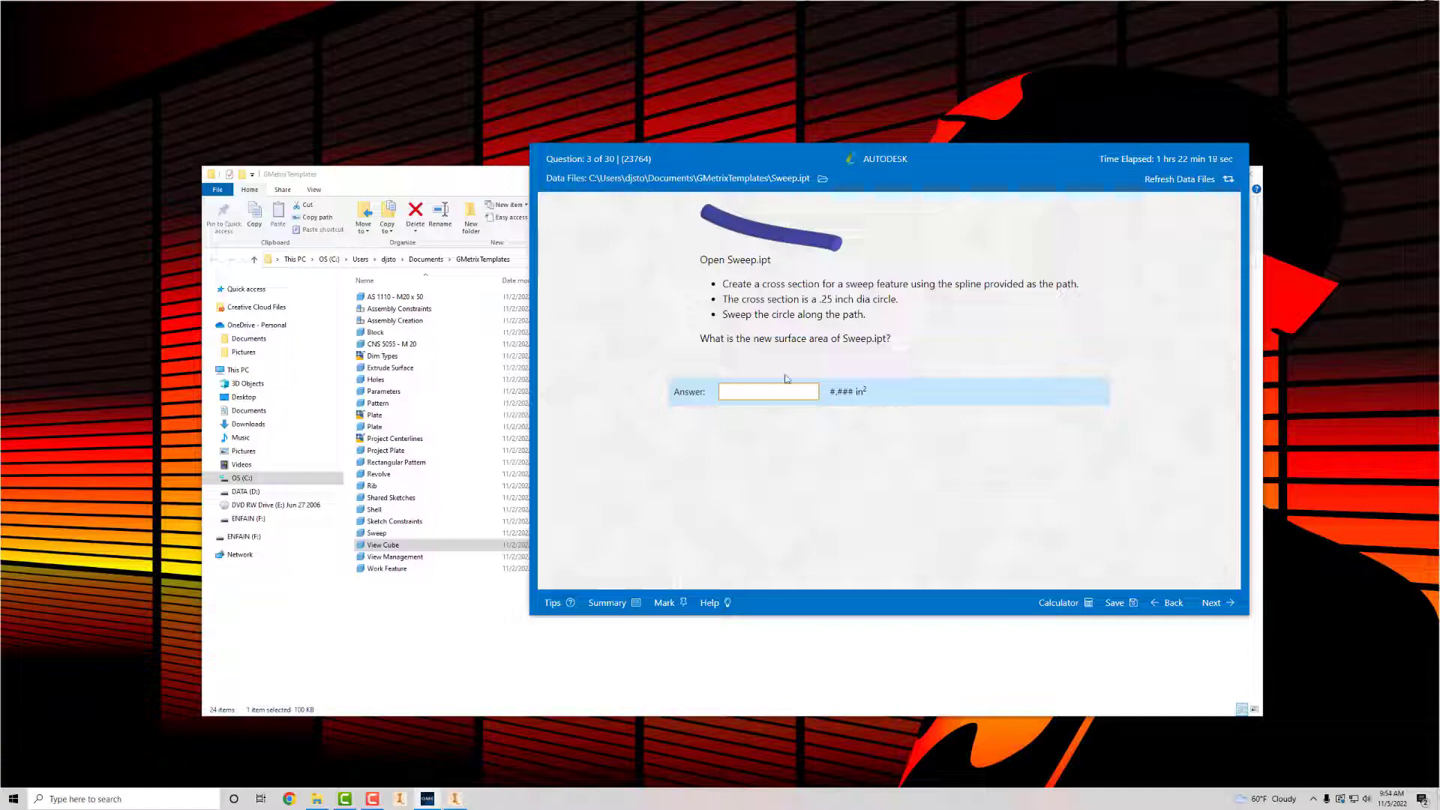
{"action": "left_click", "coordinate": [457, 796]}
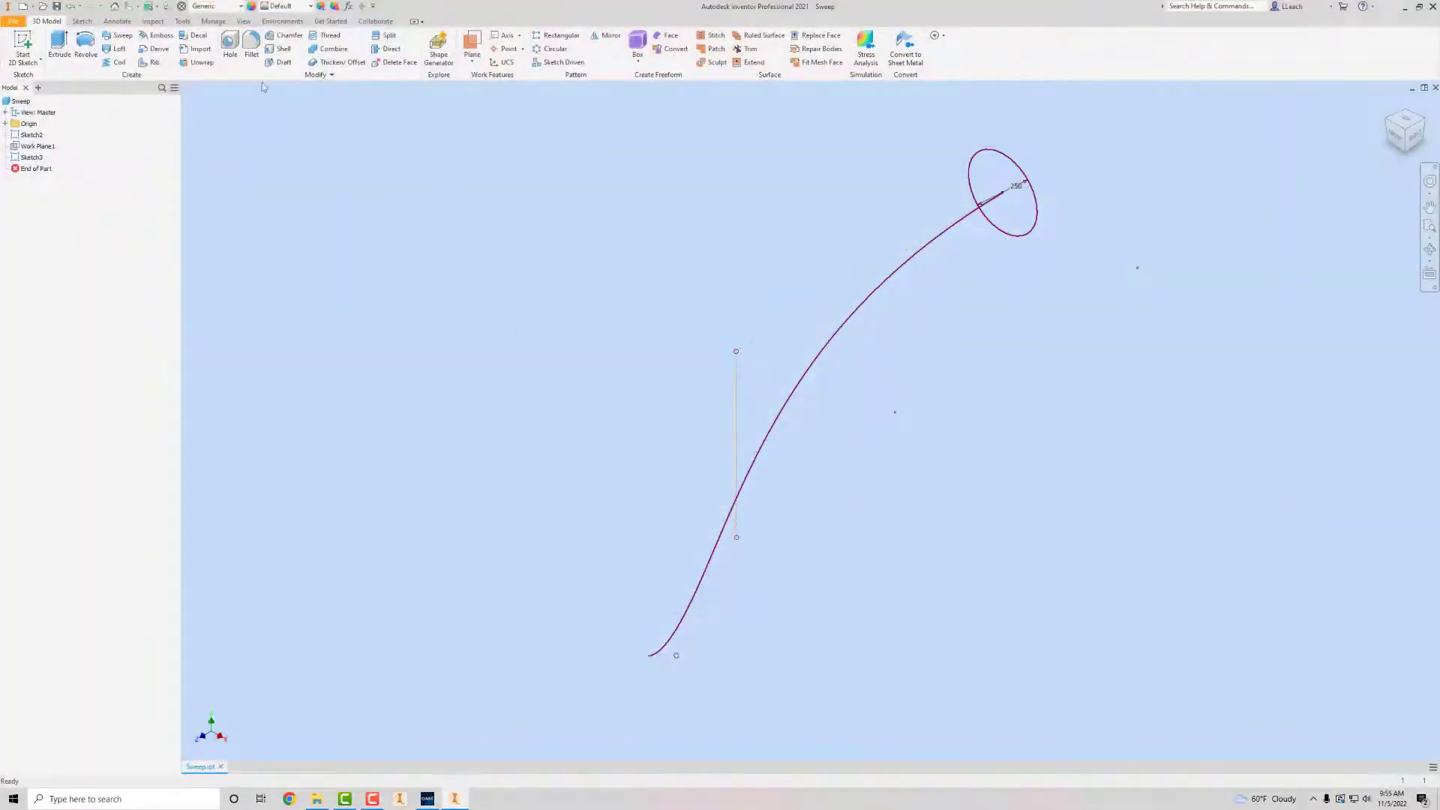
{"action": "left_click", "coordinate": [121, 35]}
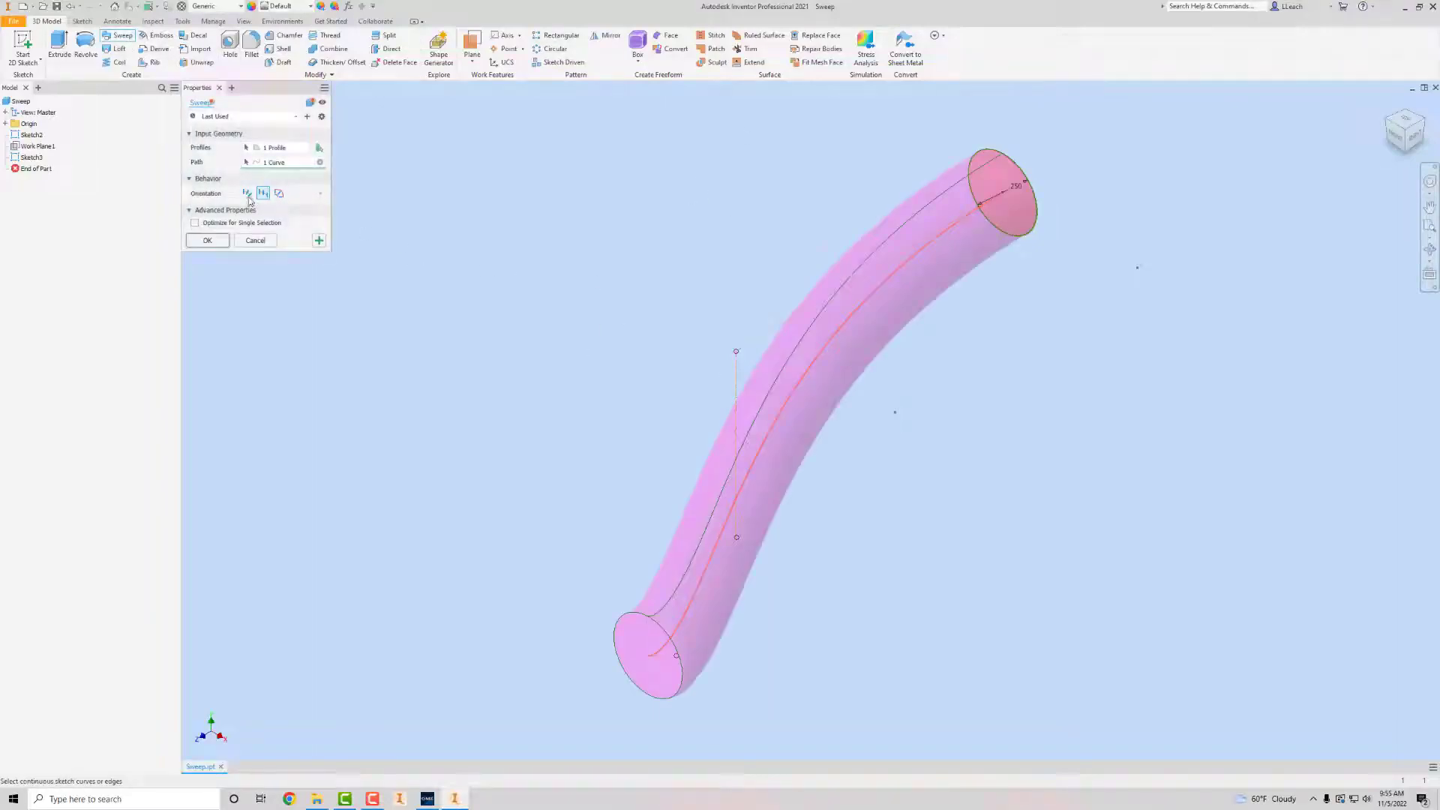
{"action": "left_click", "coordinate": [247, 193]}
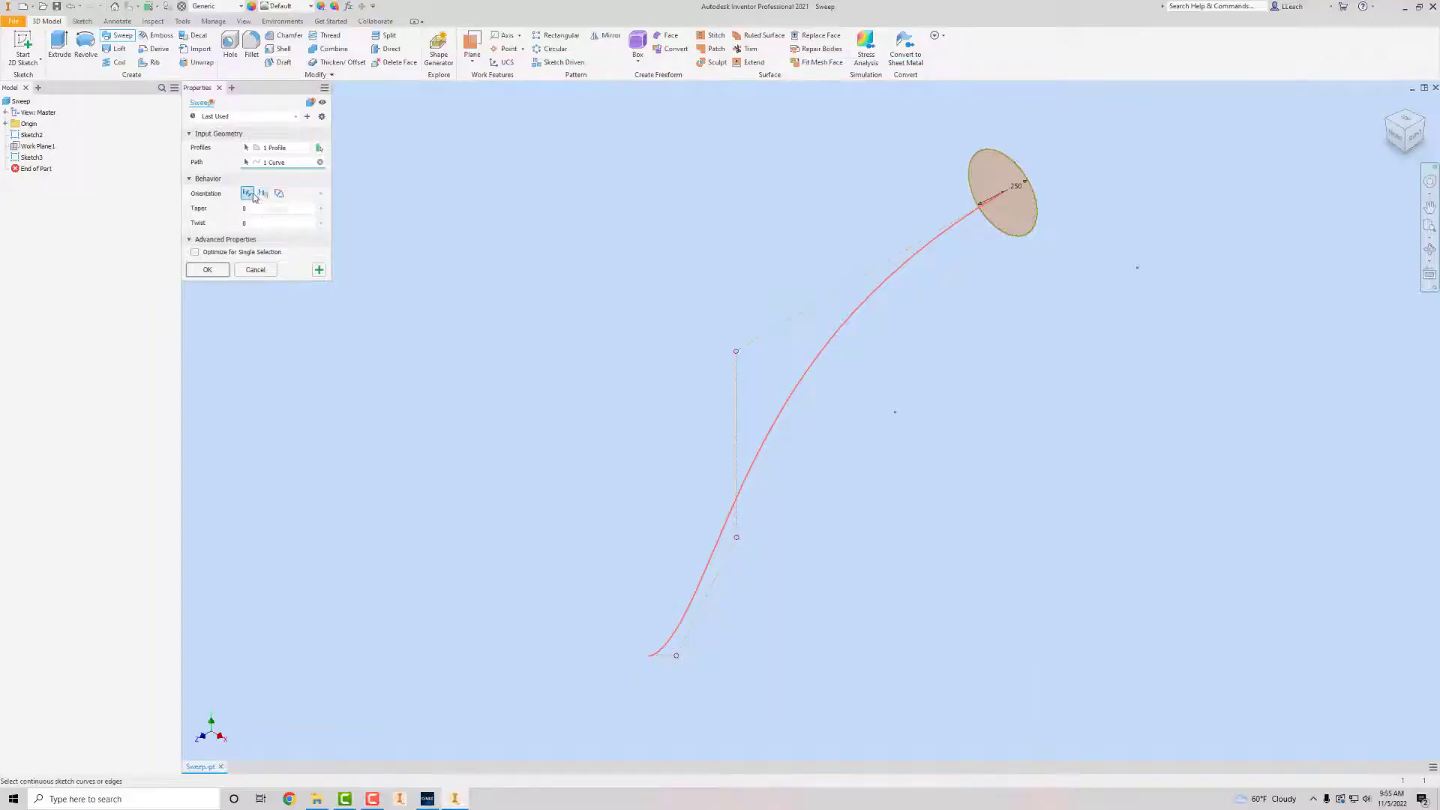
{"action": "left_click", "coordinate": [263, 194]}
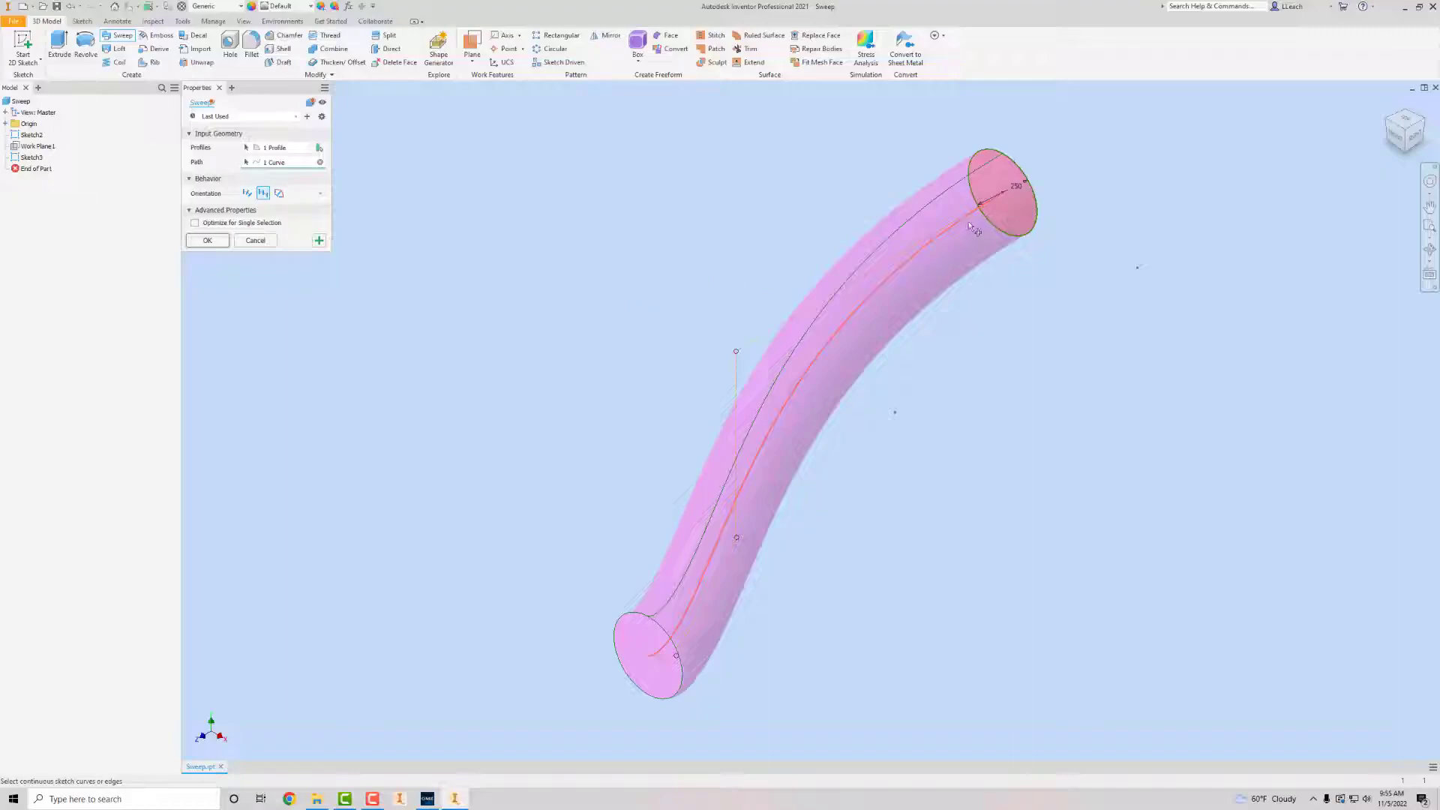
{"action": "left_click", "coordinate": [208, 241]}
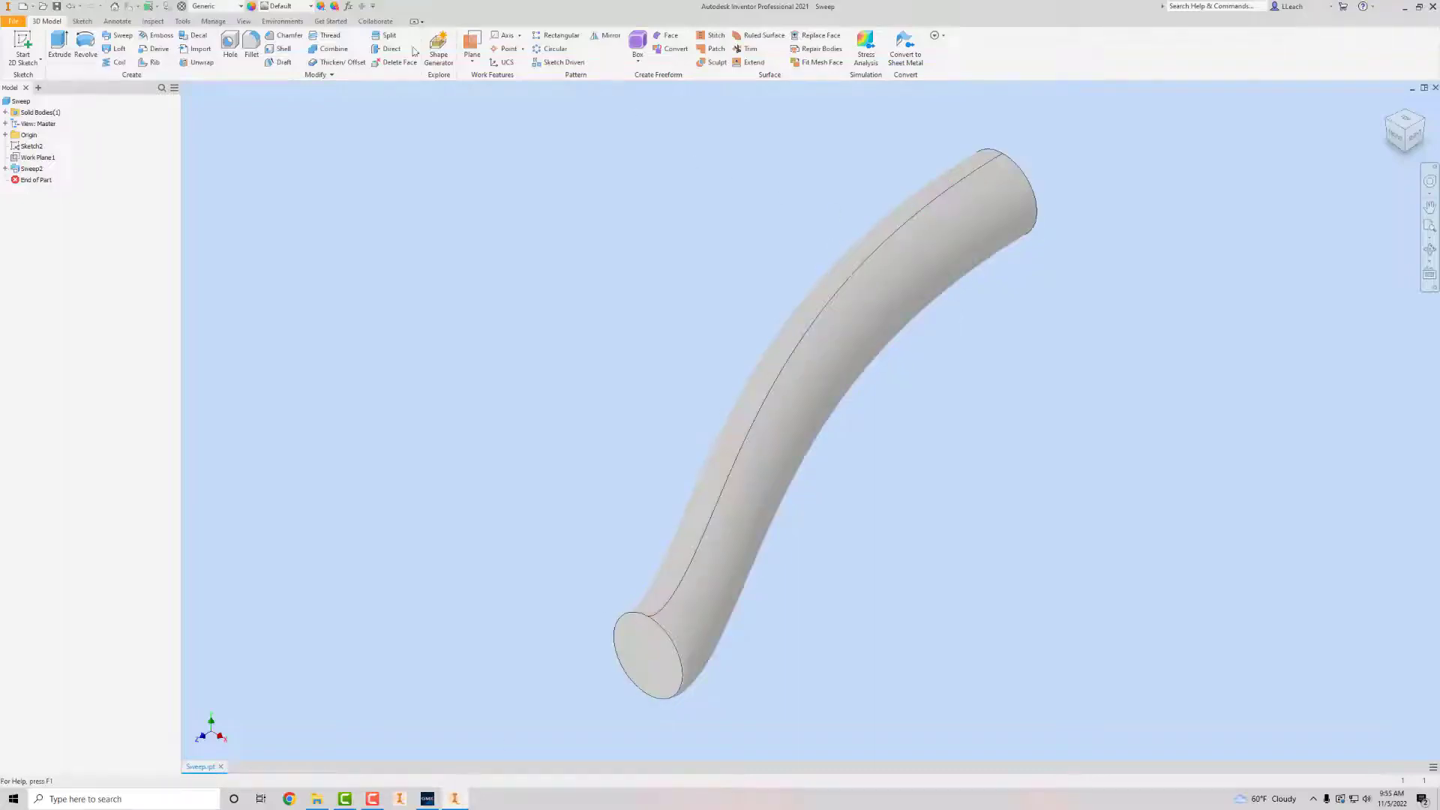
Open the Sweep part's iProperties and update its physical properties to read the surface area.
{"action": "right_click", "coordinate": [23, 104]}
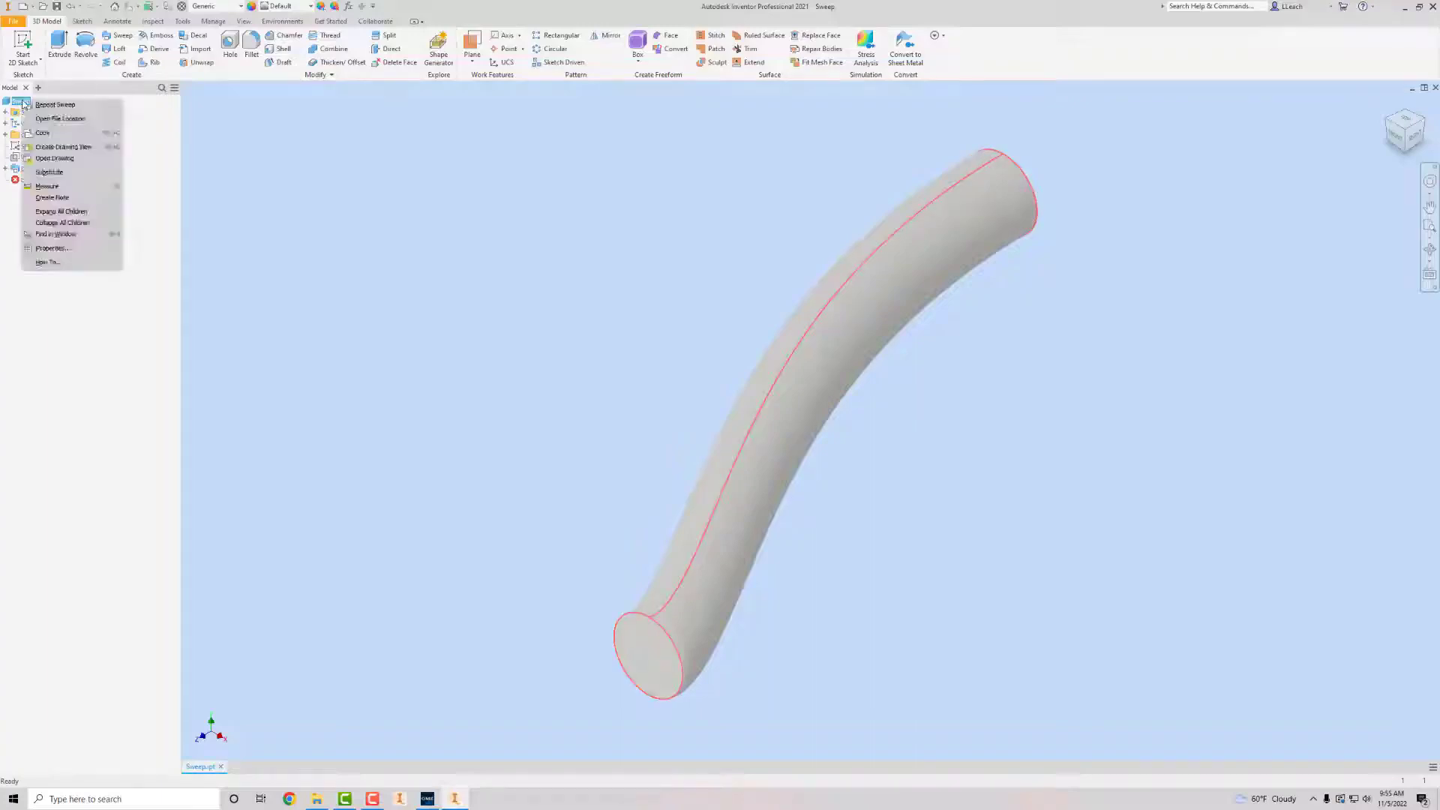
{"action": "left_click", "coordinate": [46, 249]}
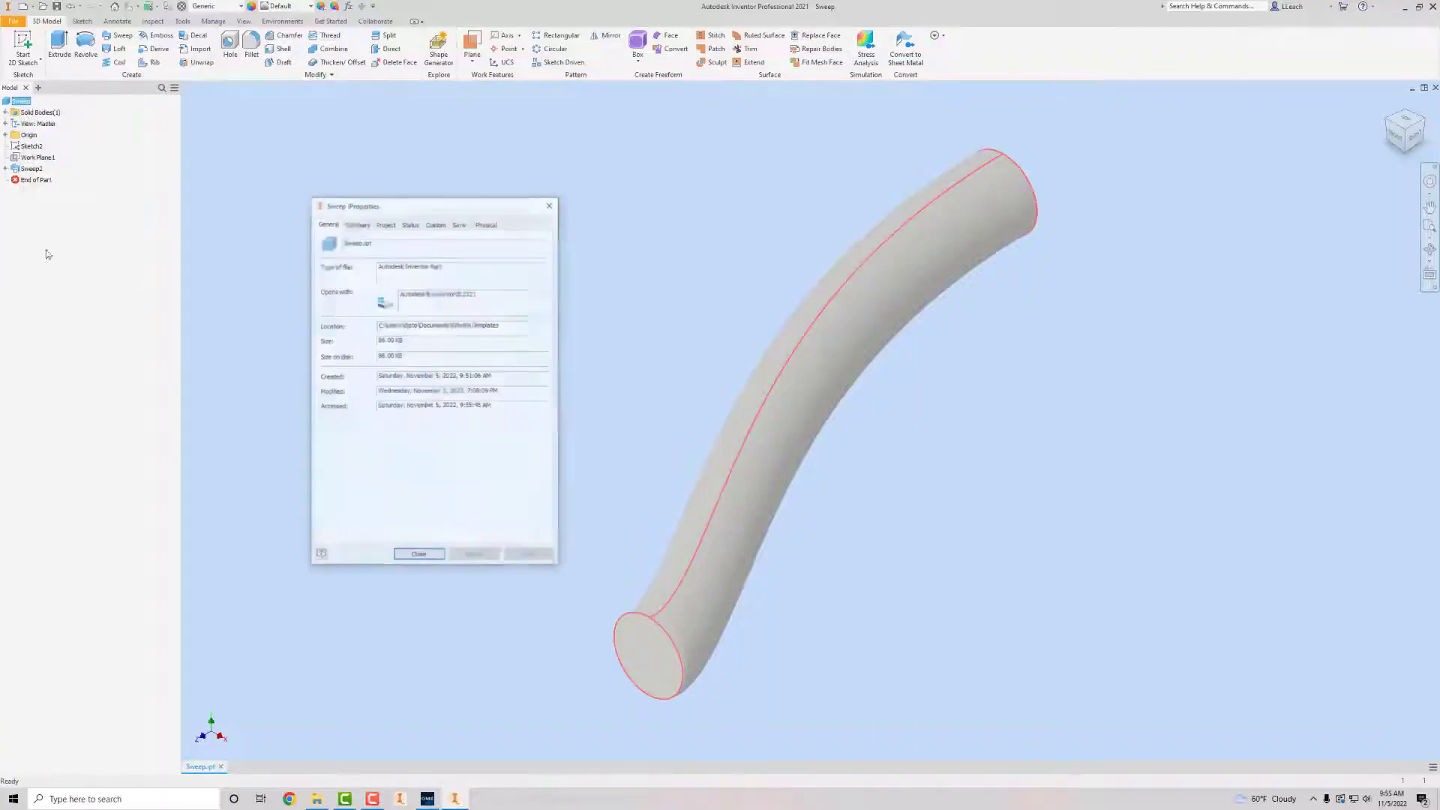
{"action": "left_click", "coordinate": [487, 223]}
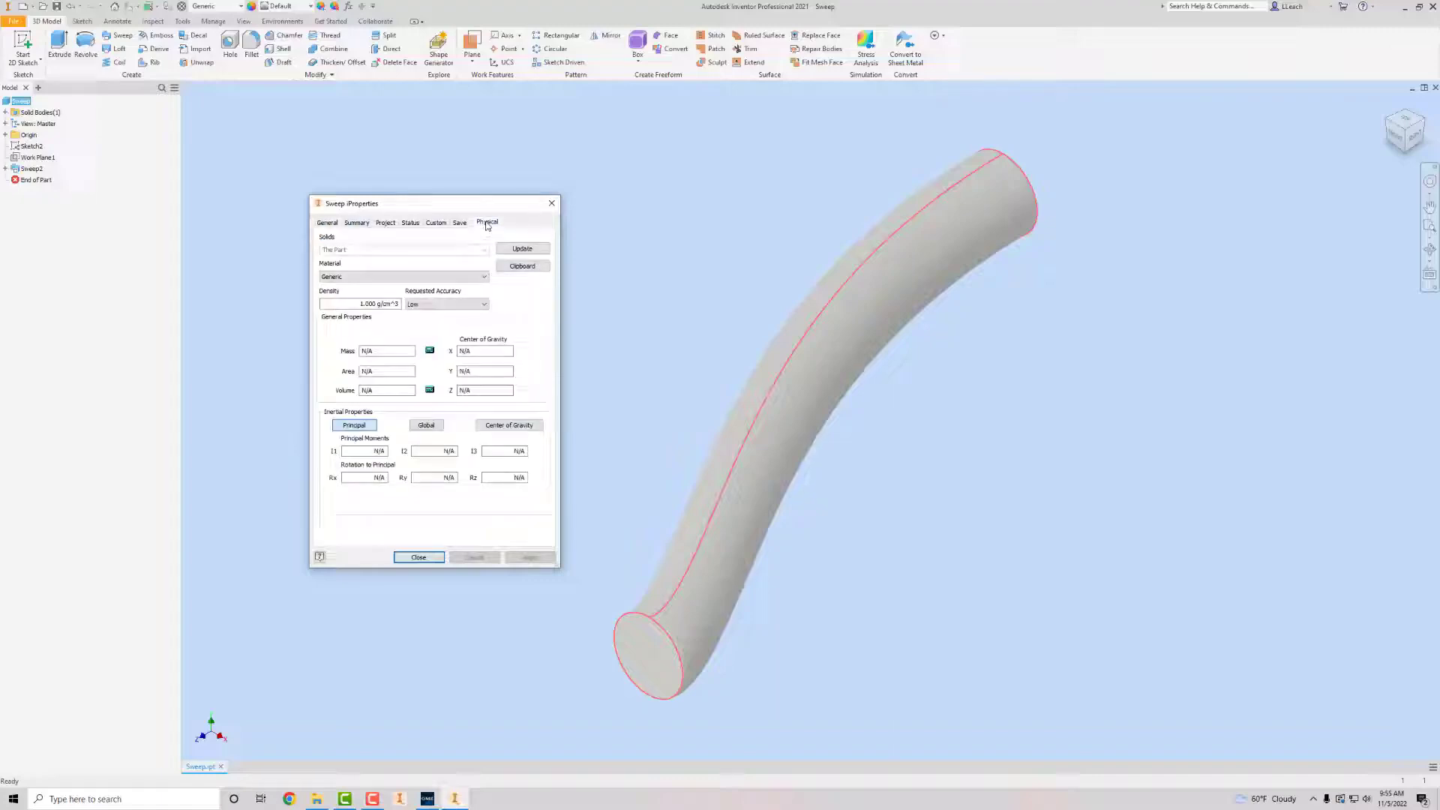
{"action": "left_click", "coordinate": [530, 253]}
{"action": "left_click", "coordinate": [539, 252]}
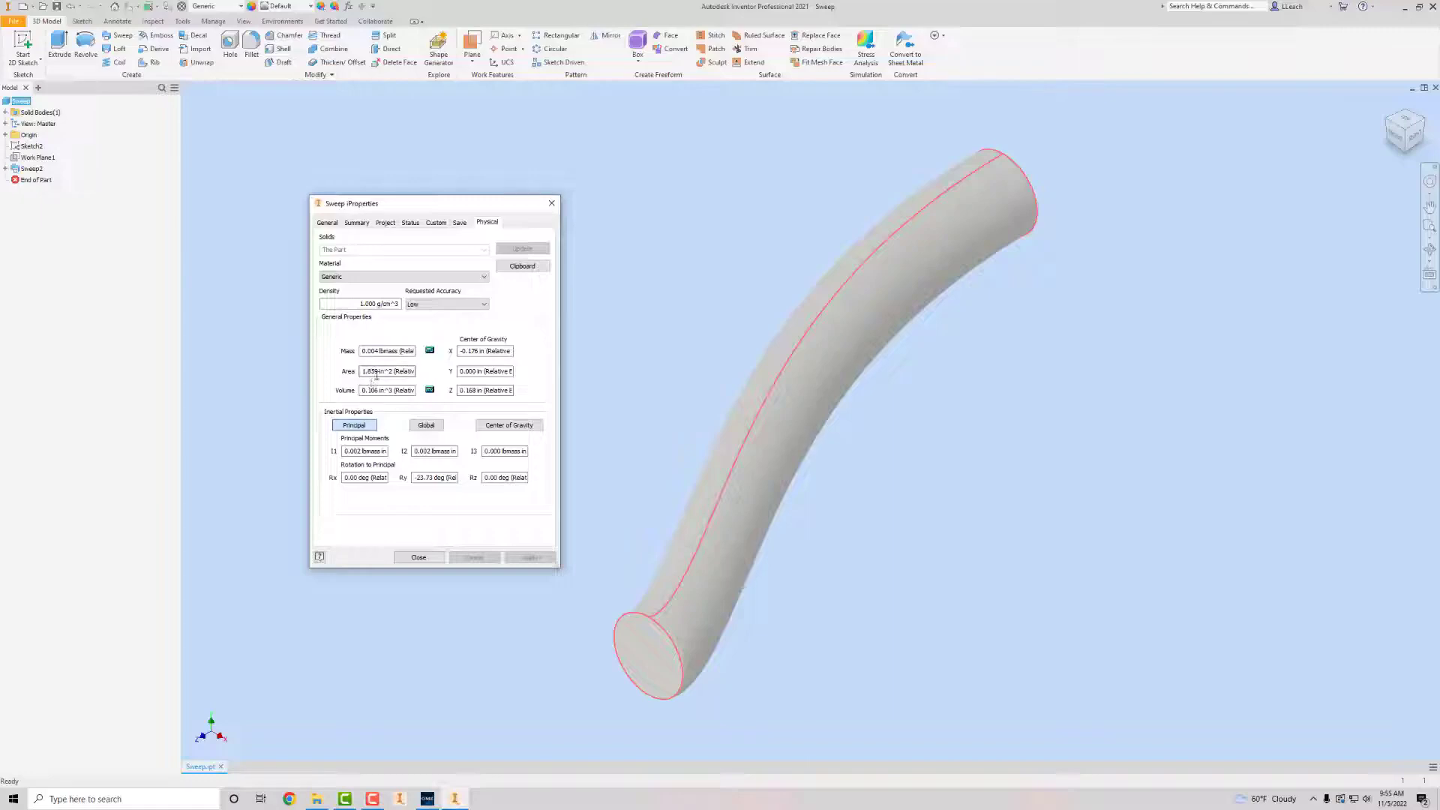
Switch to GMetrix, answer question 3 with 1.859 in², and continue to question 4.
{"action": "left_click", "coordinate": [457, 801]}
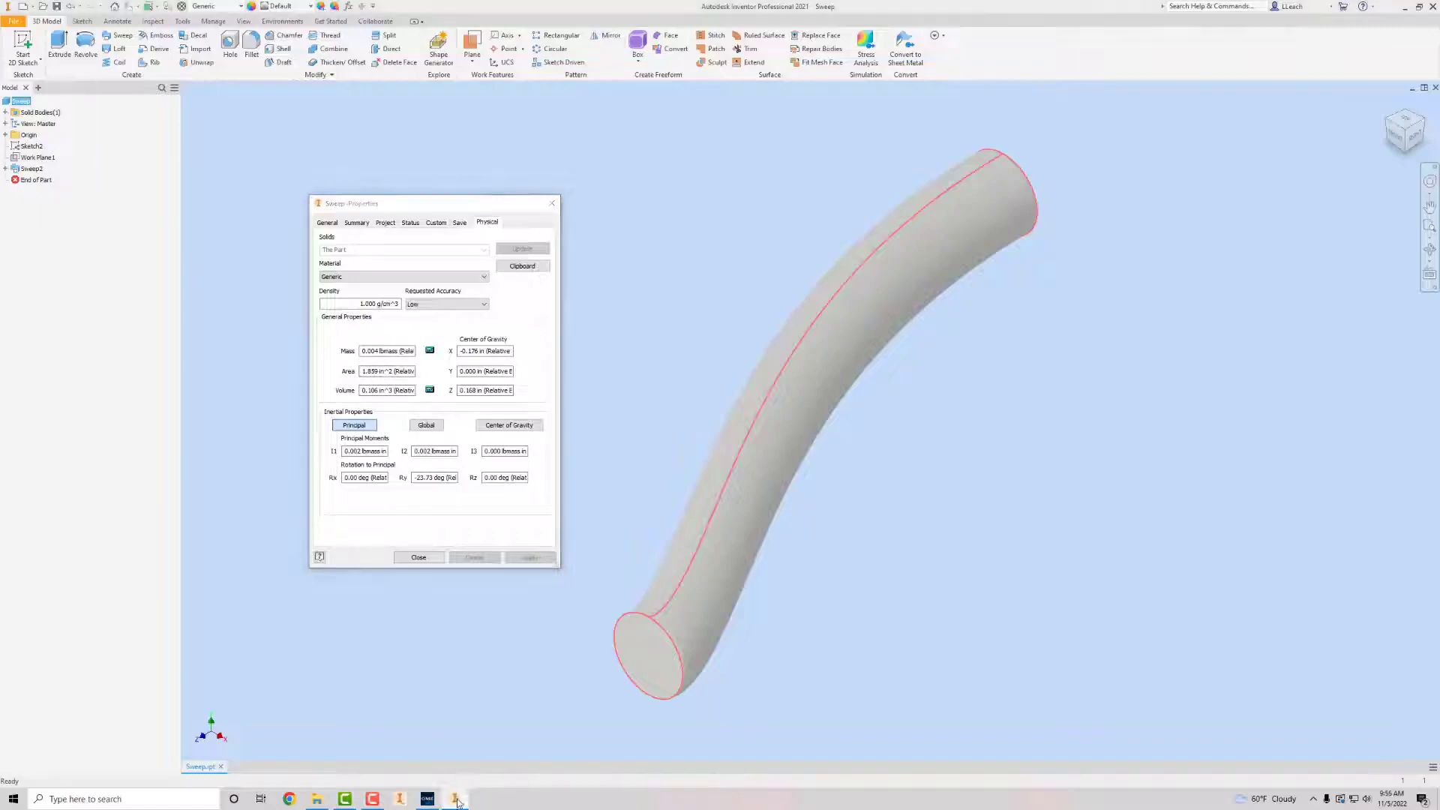
{"action": "left_click", "coordinate": [428, 799]}
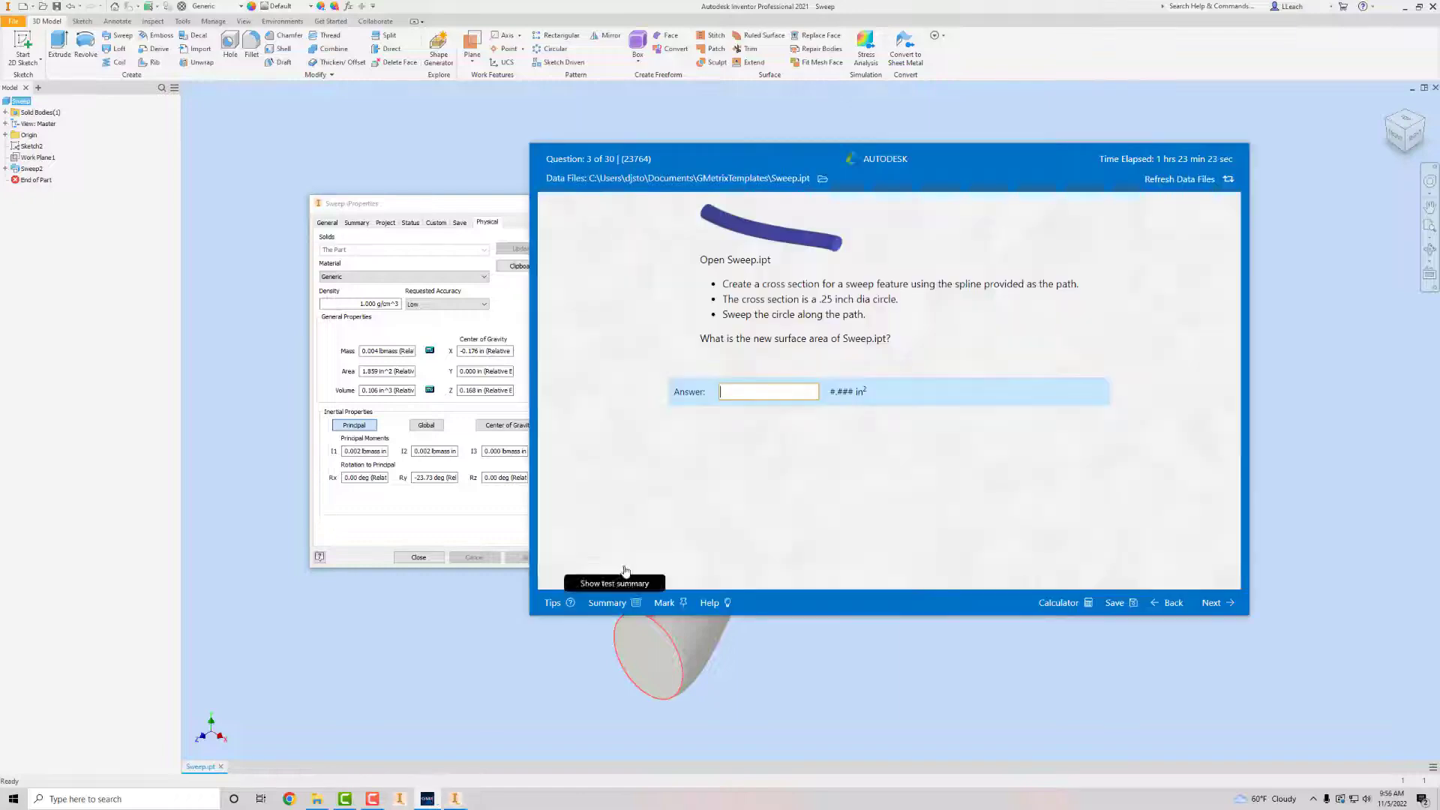
{"action": "left_click", "coordinate": [769, 386]}
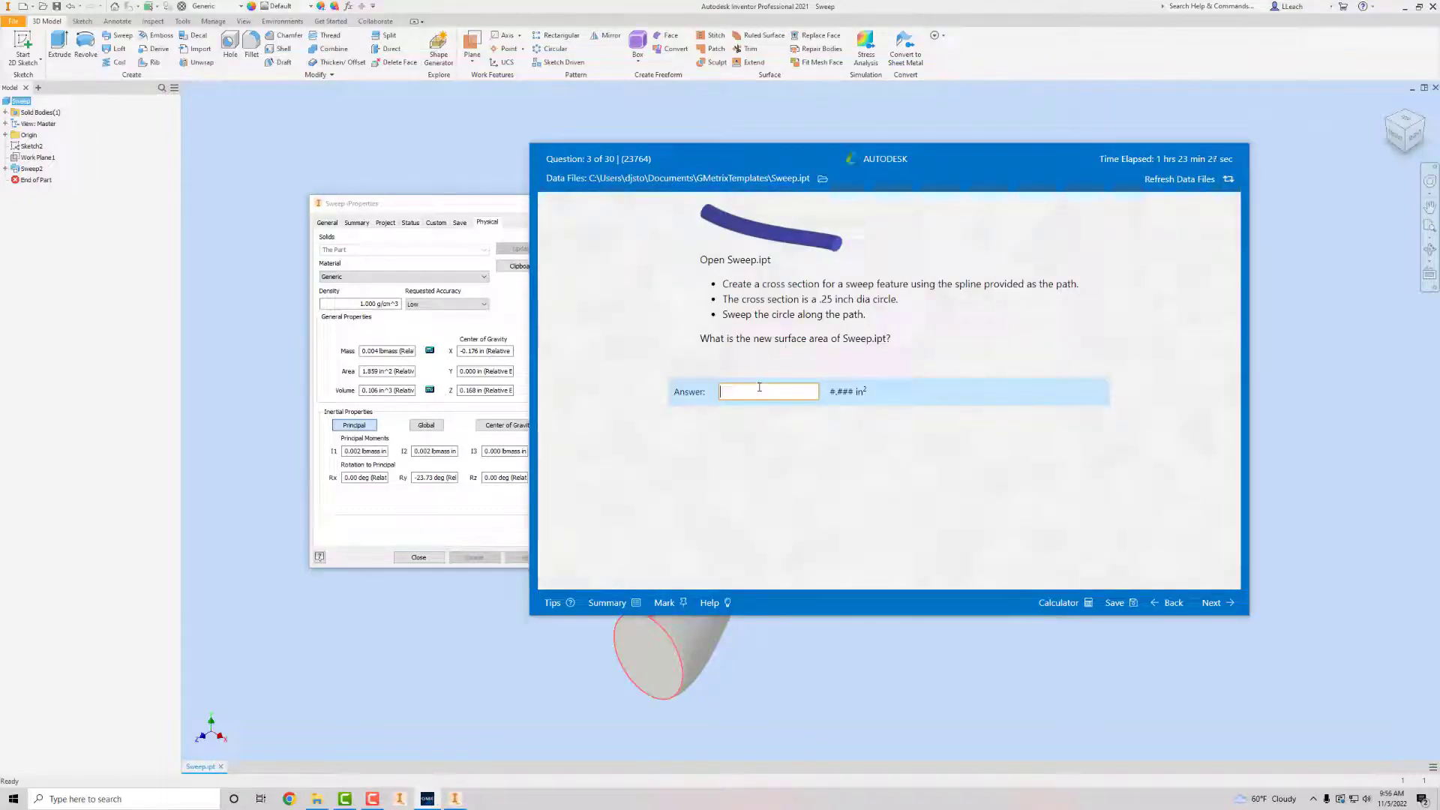
{"action": "type", "text": "1.859"}
{"action": "left_click", "coordinate": [1211, 603]}
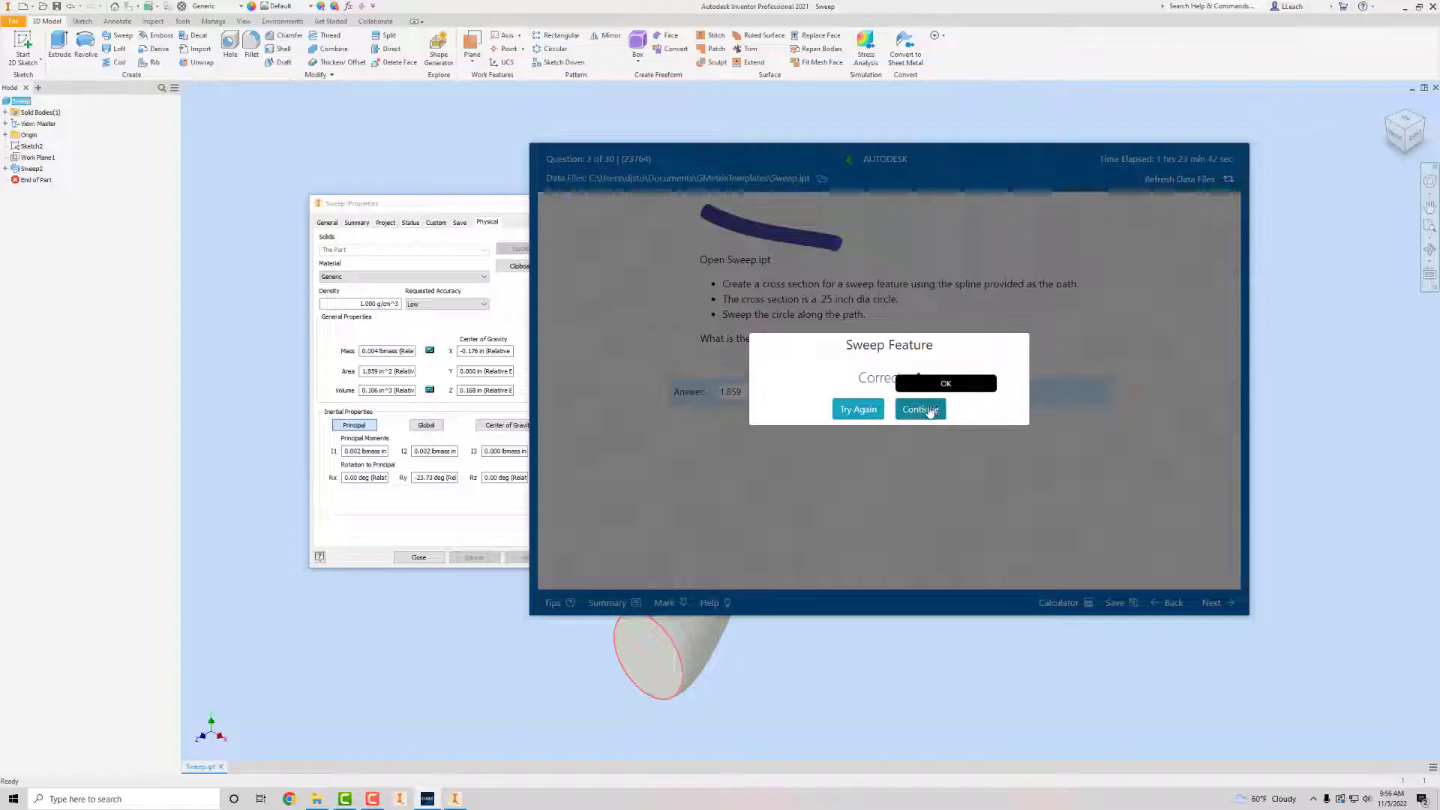
{"action": "left_click", "coordinate": [928, 410]}
Clear the stored answer to question 4.
{"action": "type", "text": "0.787"}
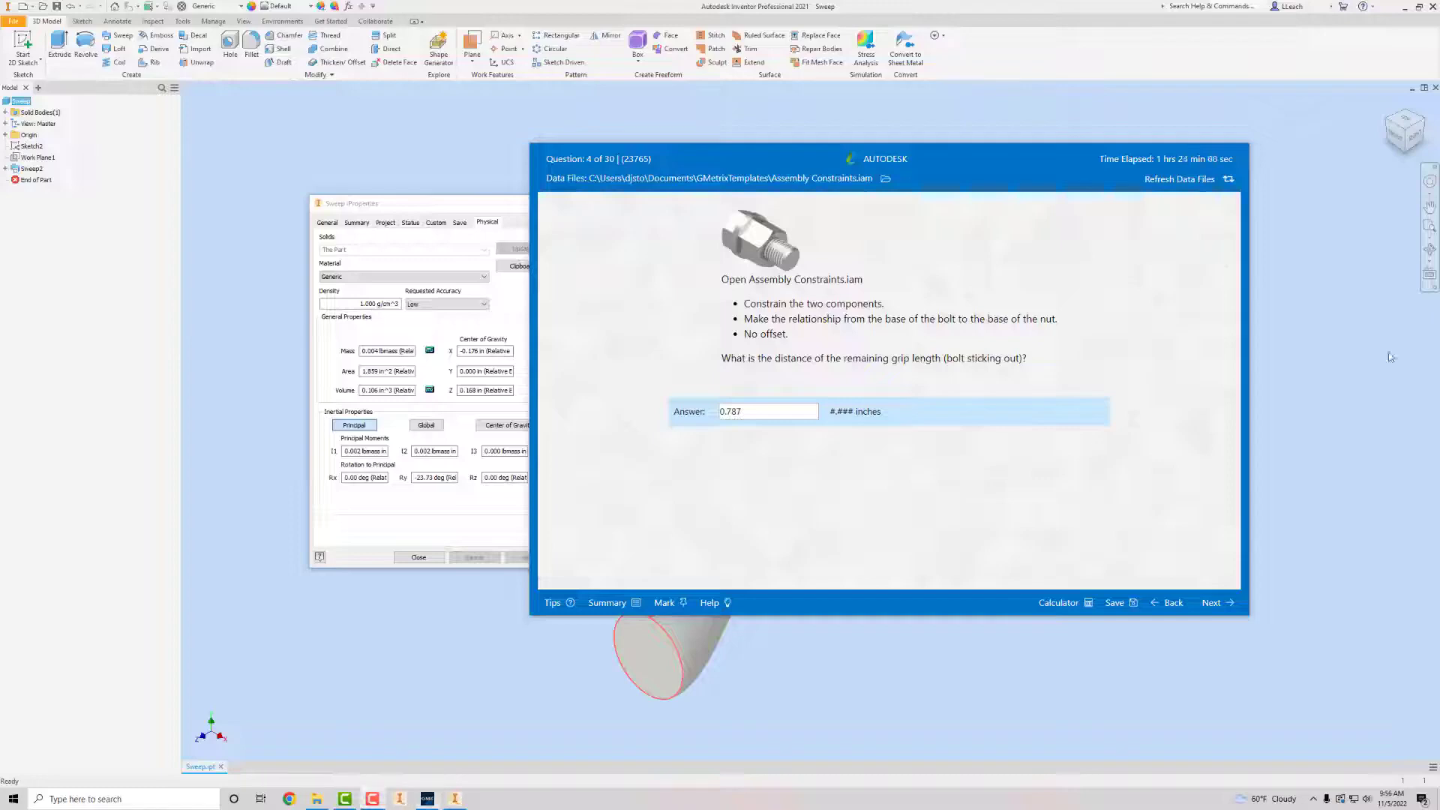
{"action": "left_click_drag", "start_coordinate": [759, 409], "coordinate": [687, 414]}
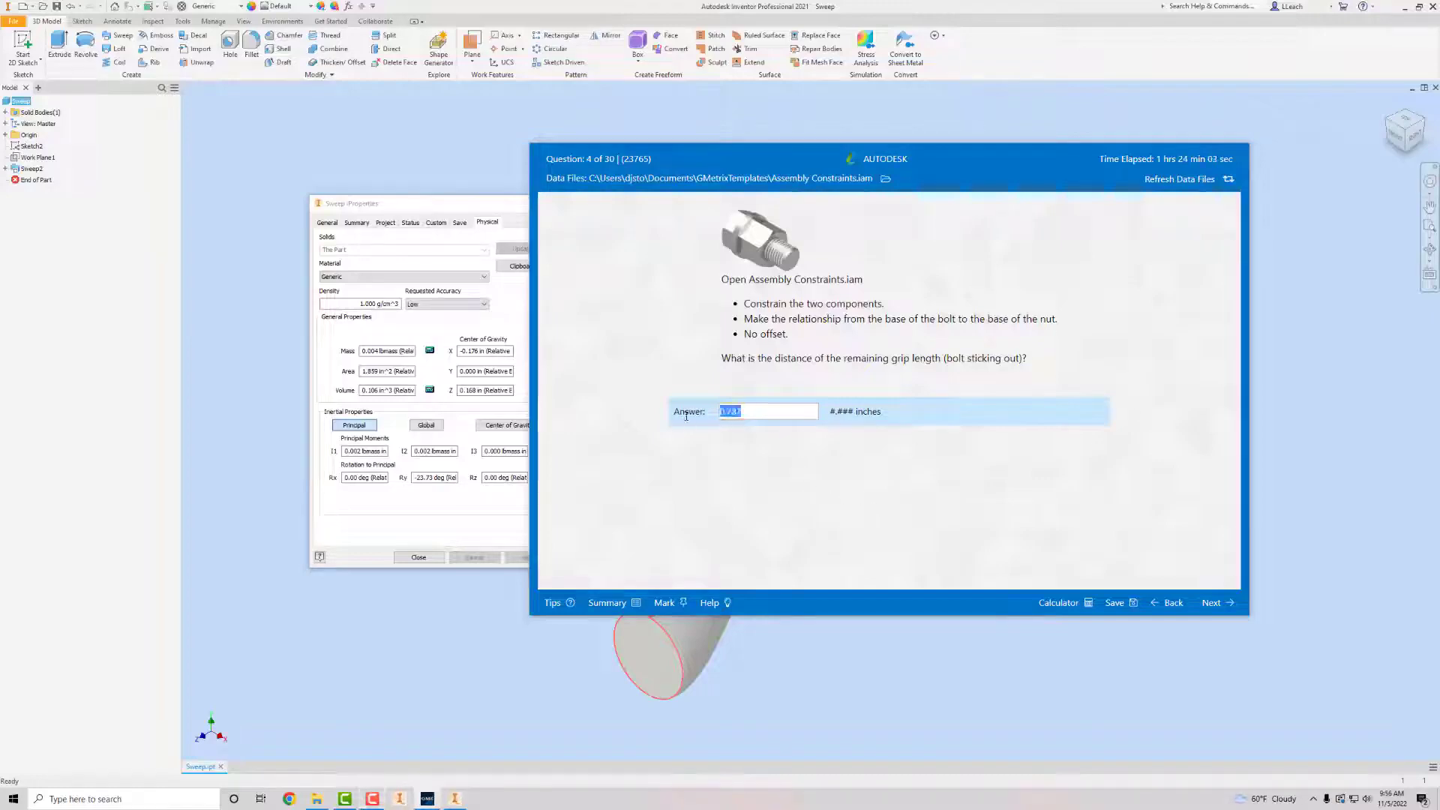
{"action": "key", "text": "BackSpace"}
Return to Inventor, close the iProperties dialog, and close the Sweep part without saving changes.
{"action": "left_click", "coordinate": [511, 206]}
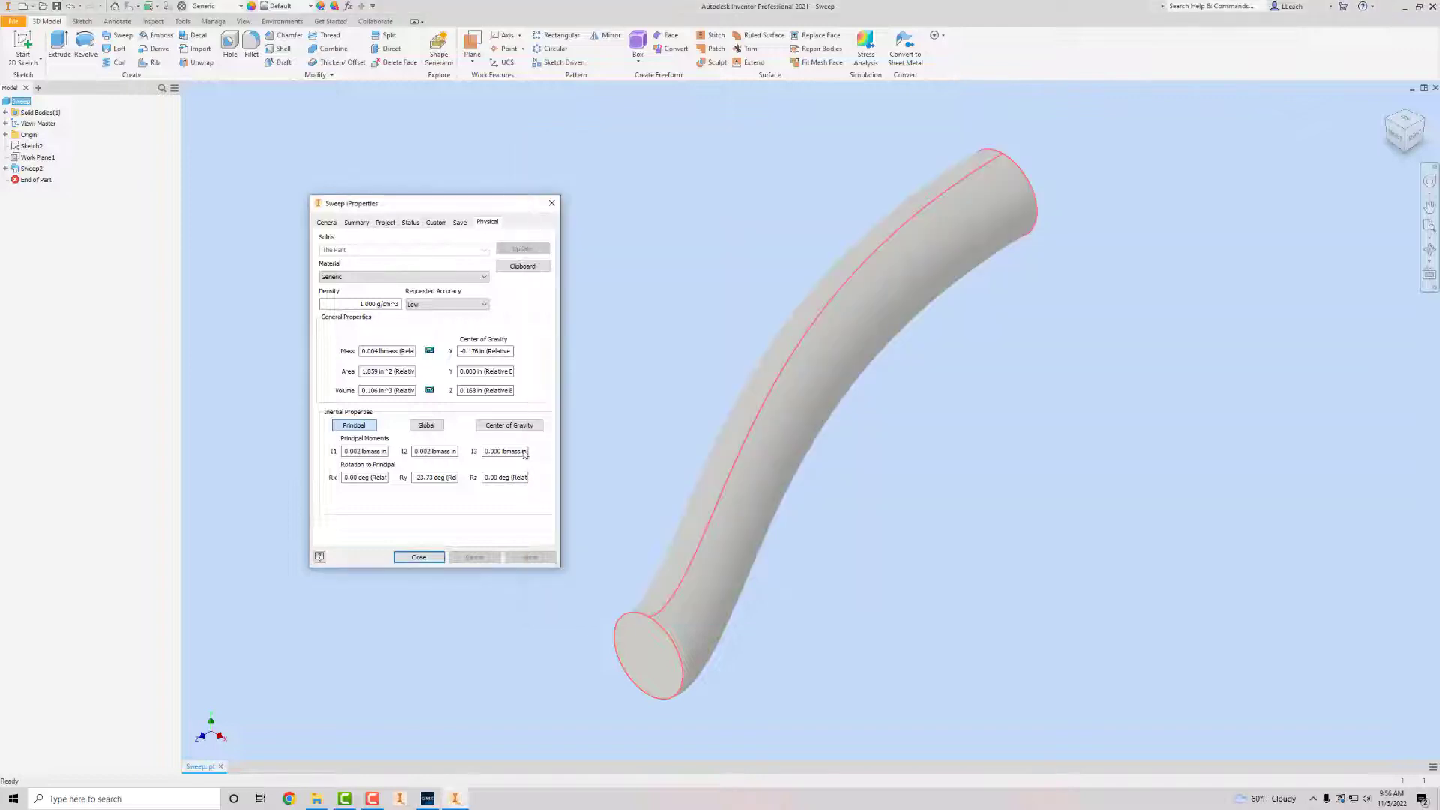
{"action": "left_click", "coordinate": [552, 203]}
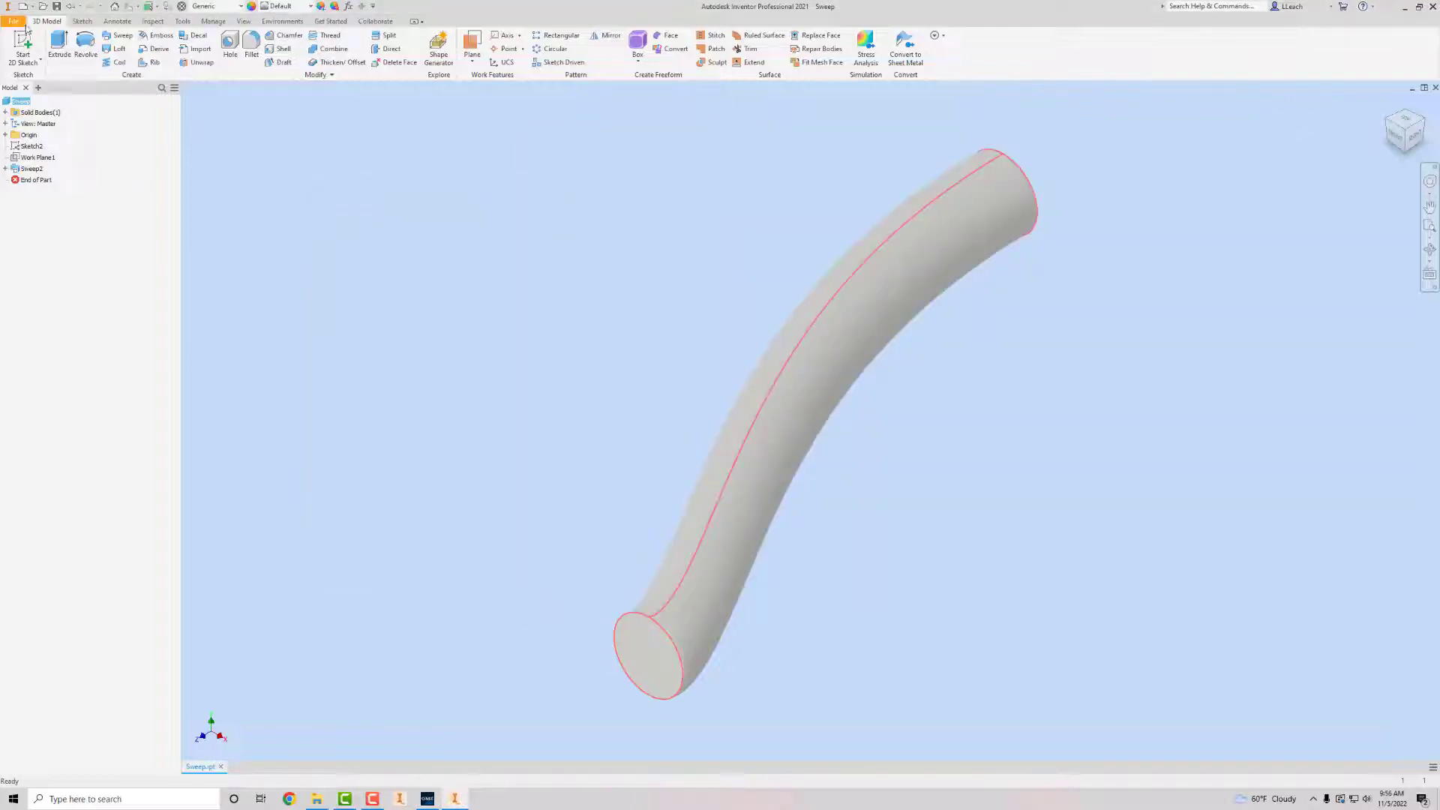
{"action": "left_click", "coordinate": [19, 23]}
{"action": "left_click", "coordinate": [30, 303]}
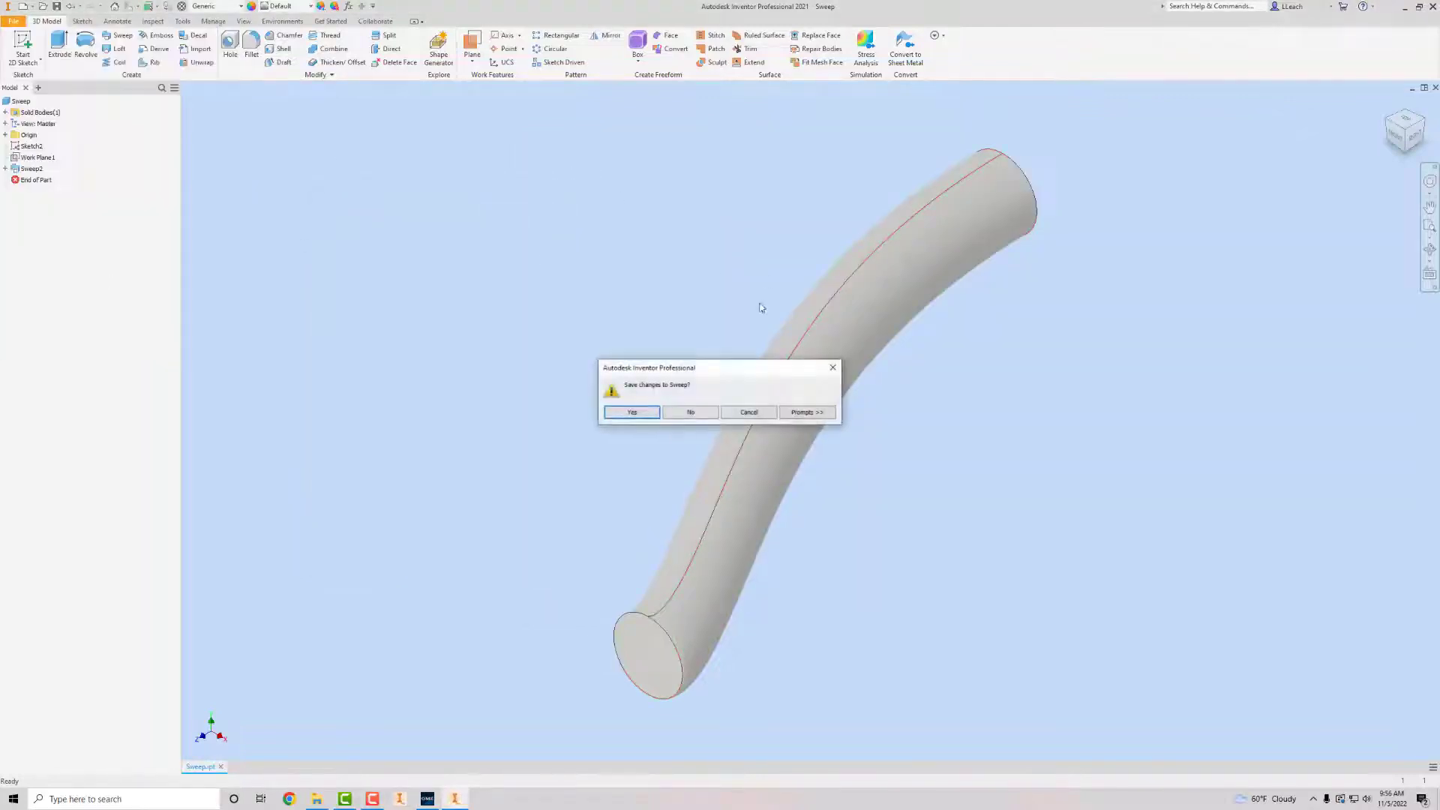
{"action": "left_click", "coordinate": [690, 411]}
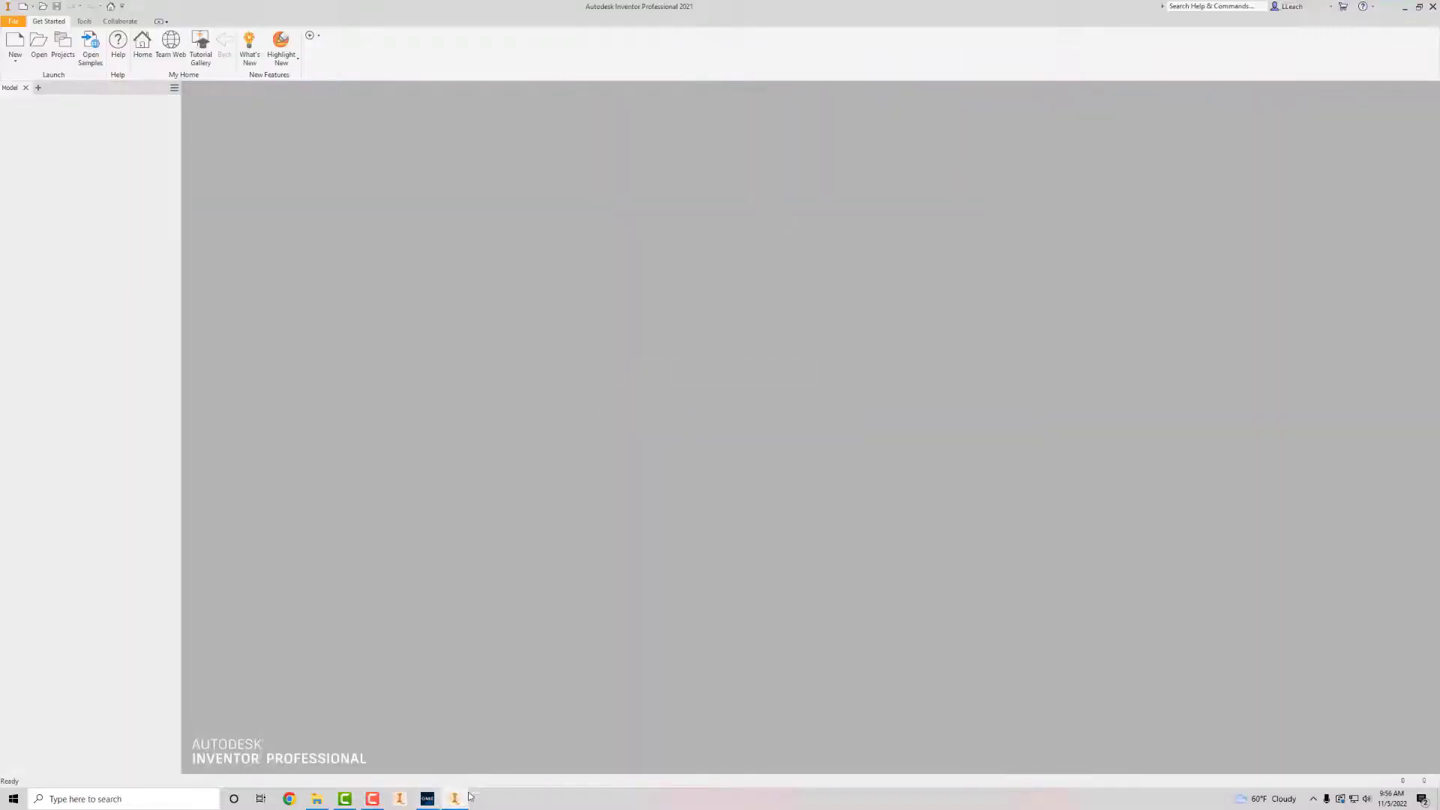
Check question 4 in GMetrix and open the Assembly Constraints assembly from the GMetrixTemplates folder in Inventor.
{"action": "left_click", "coordinate": [456, 800]}
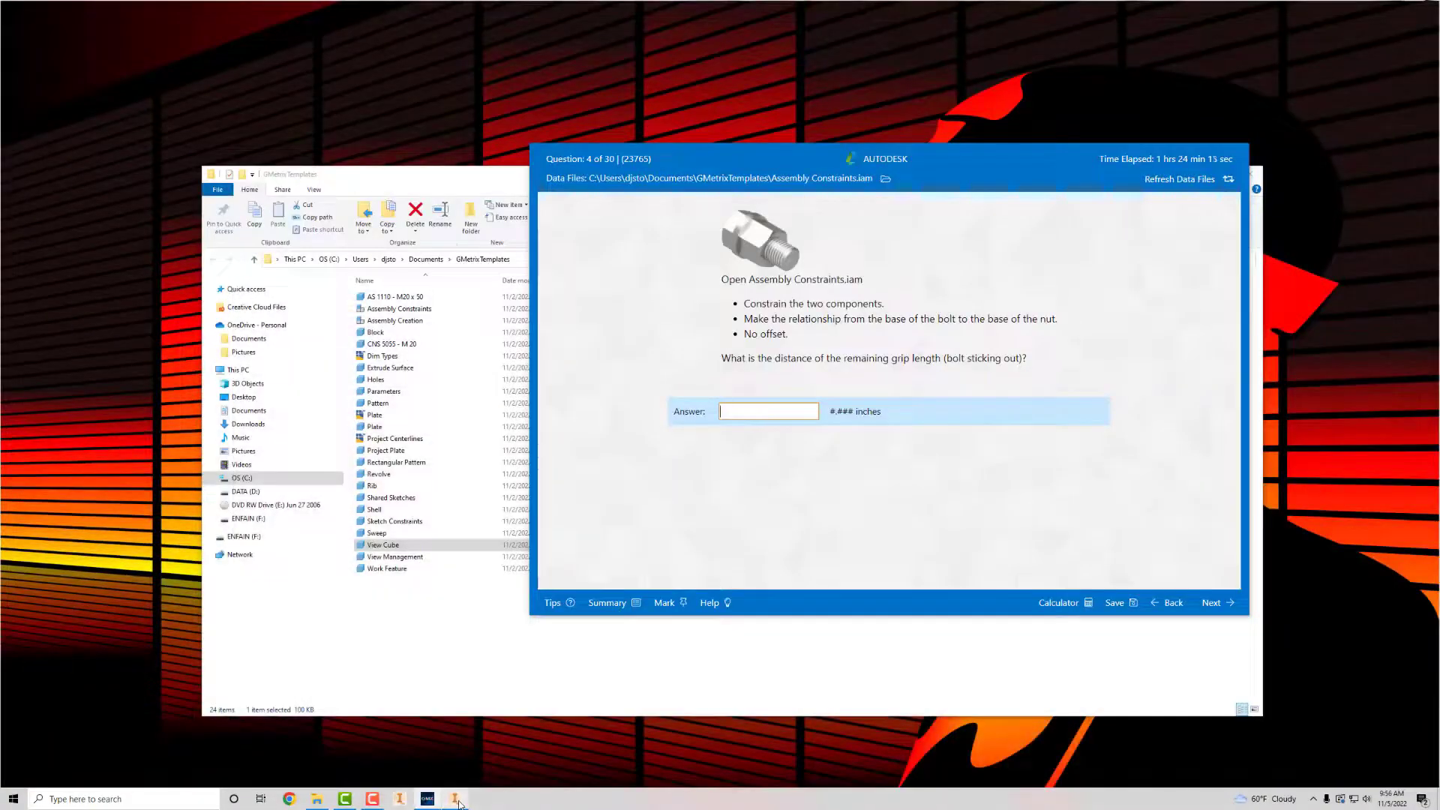
{"action": "left_click", "coordinate": [456, 799]}
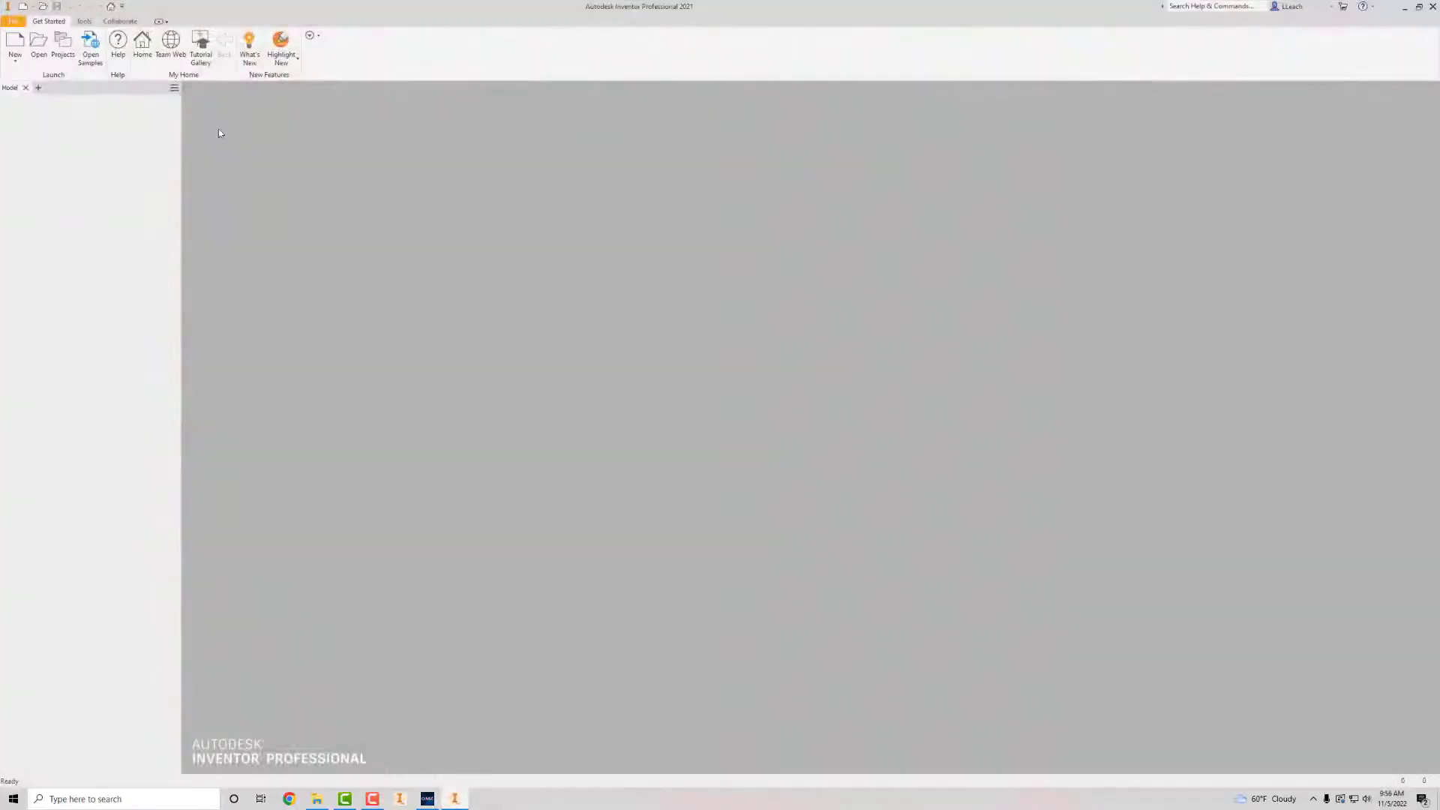
{"action": "left_click", "coordinate": [39, 45]}
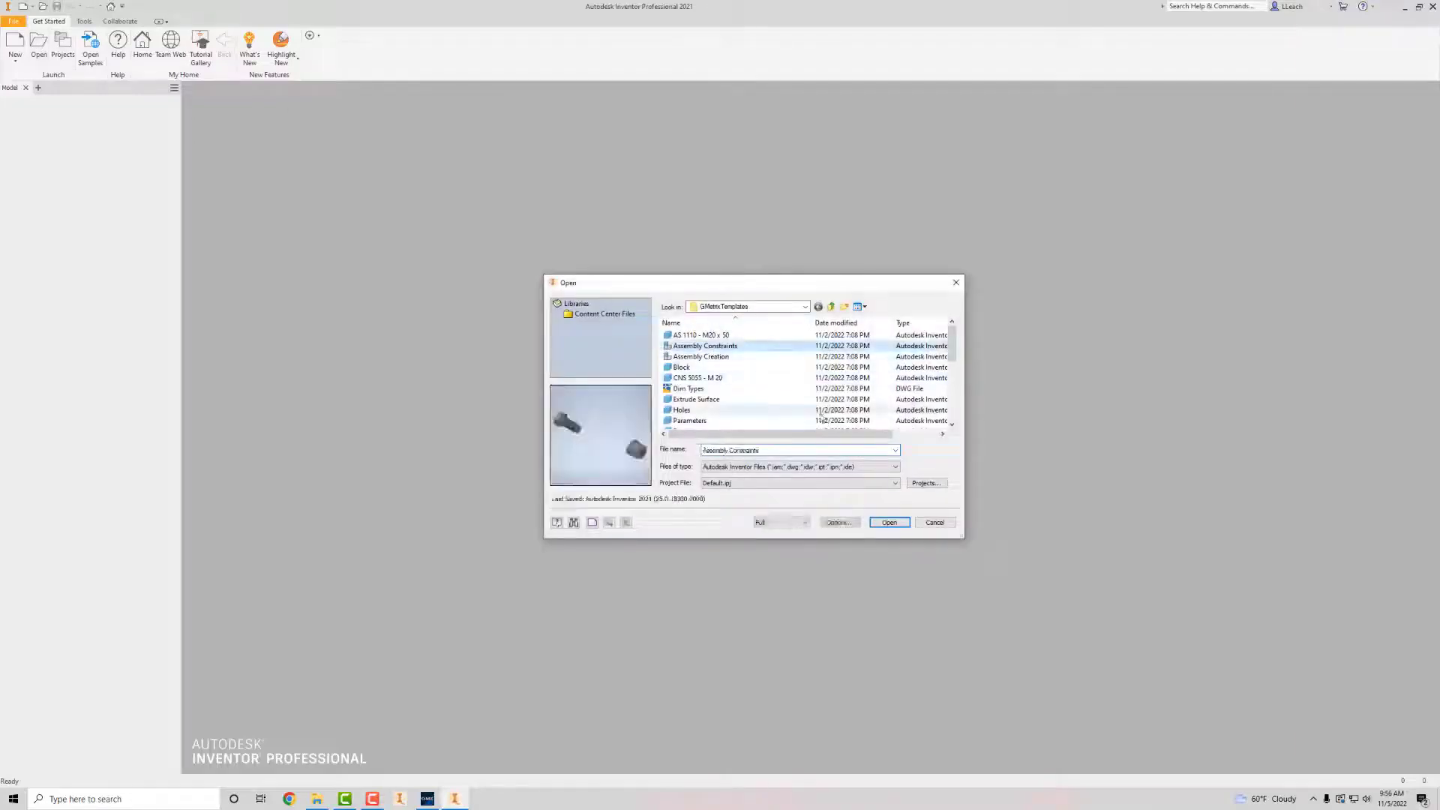
{"action": "left_click", "coordinate": [889, 522]}
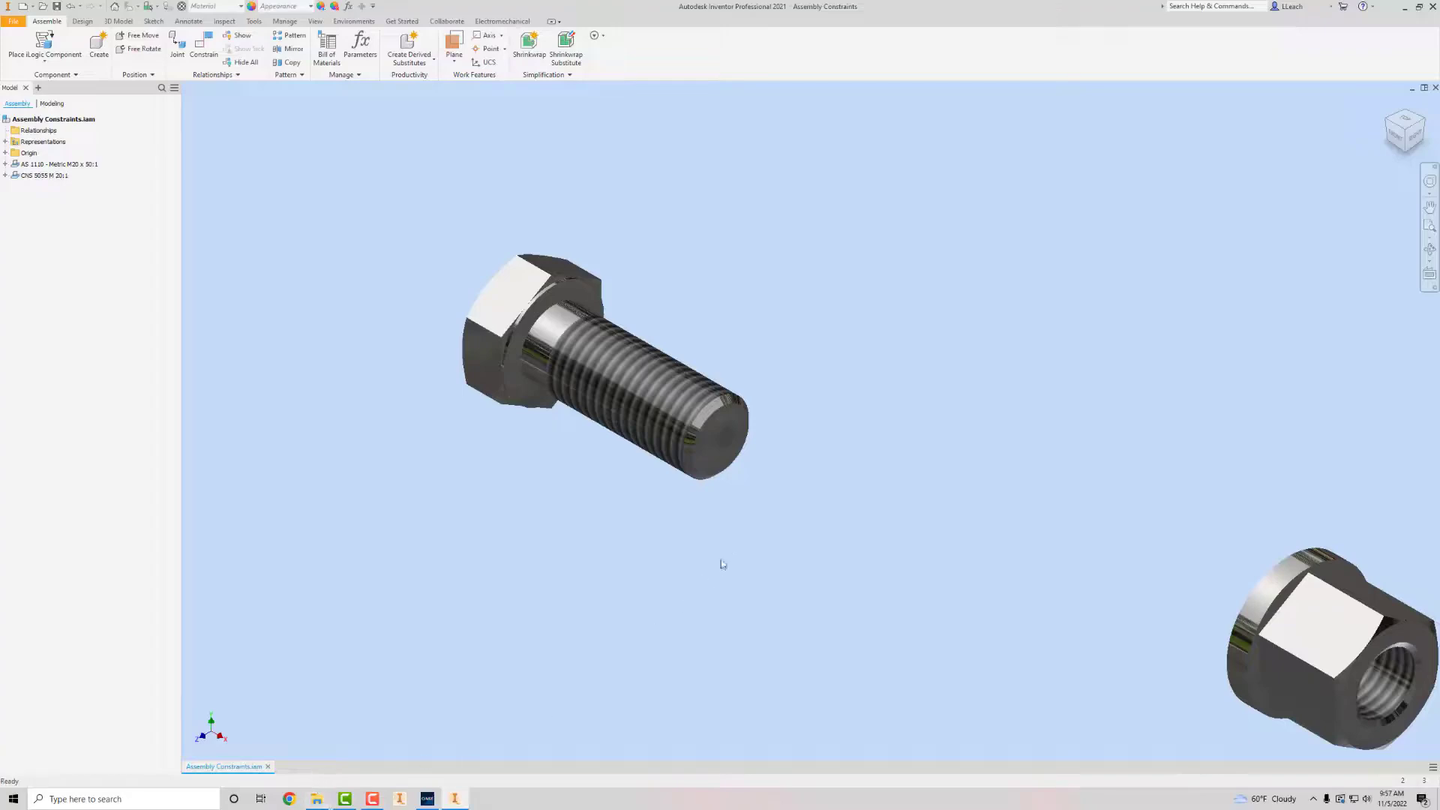
{"action": "middle_click_drag", "start_coordinate": [803, 482], "coordinate": [717, 429]}
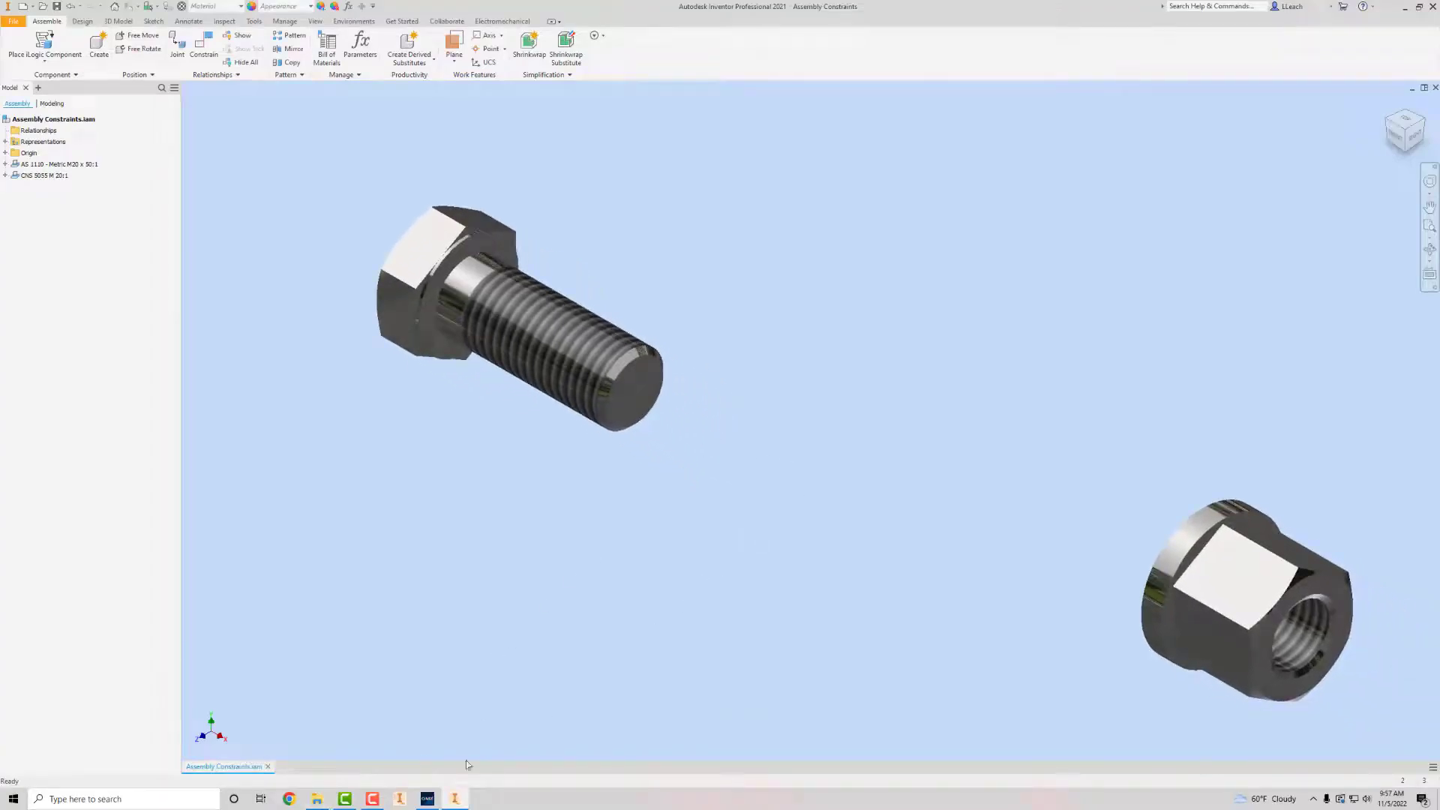
Switch to GMetrix to reread question 4 and close the GMetrixTemplates folder window behind it.
{"action": "left_click", "coordinate": [427, 798]}
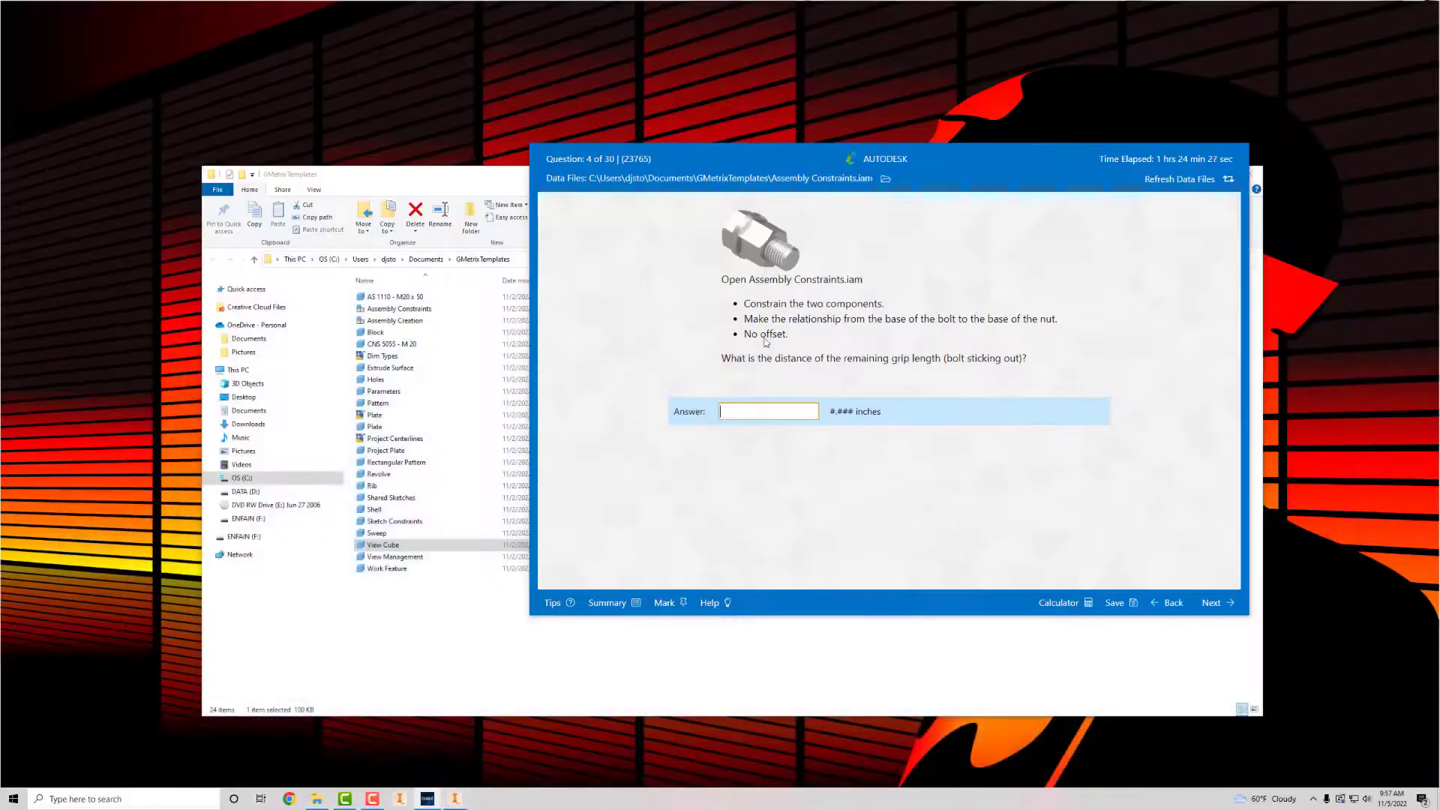
{"action": "left_click", "coordinate": [1254, 181]}
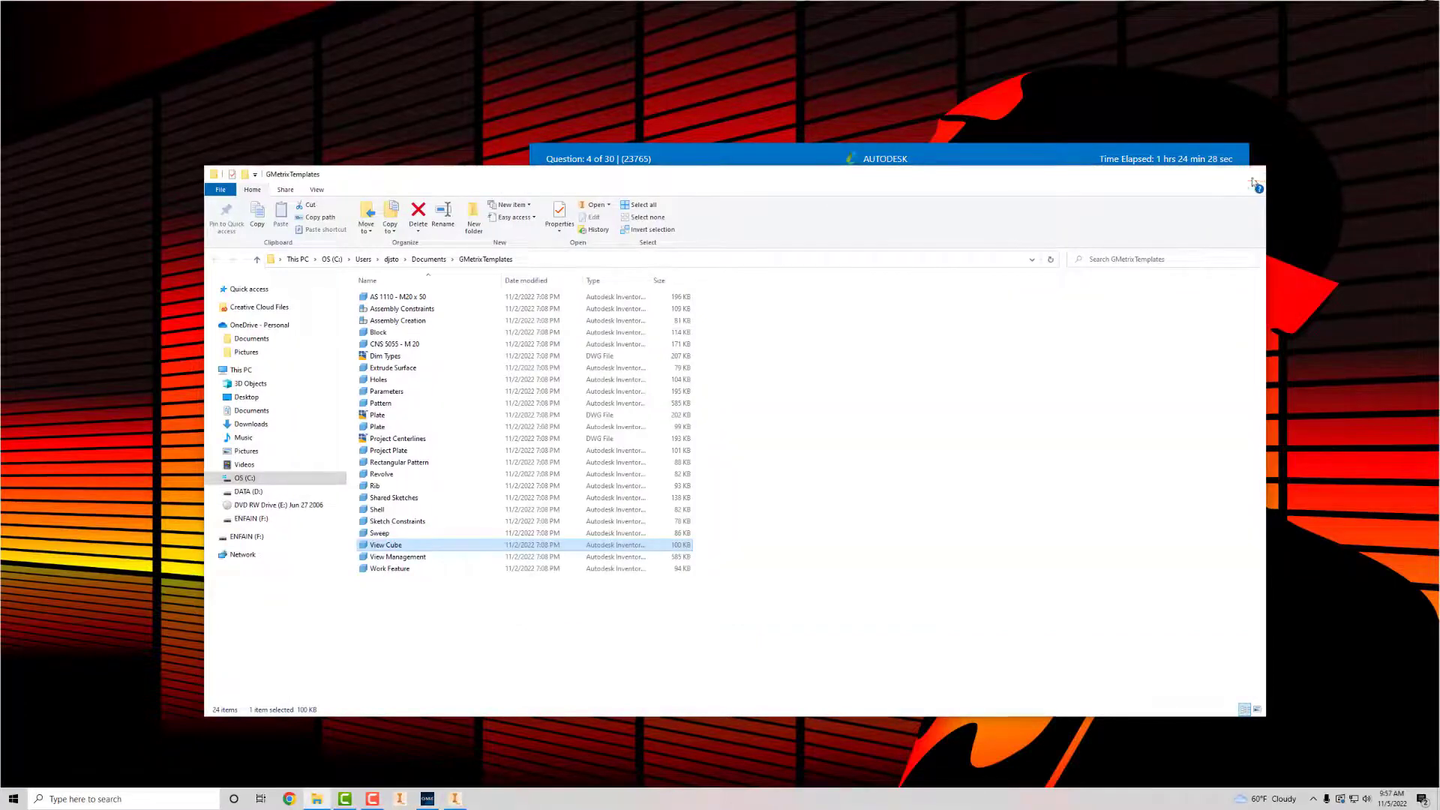
{"action": "left_click", "coordinate": [1253, 182]}
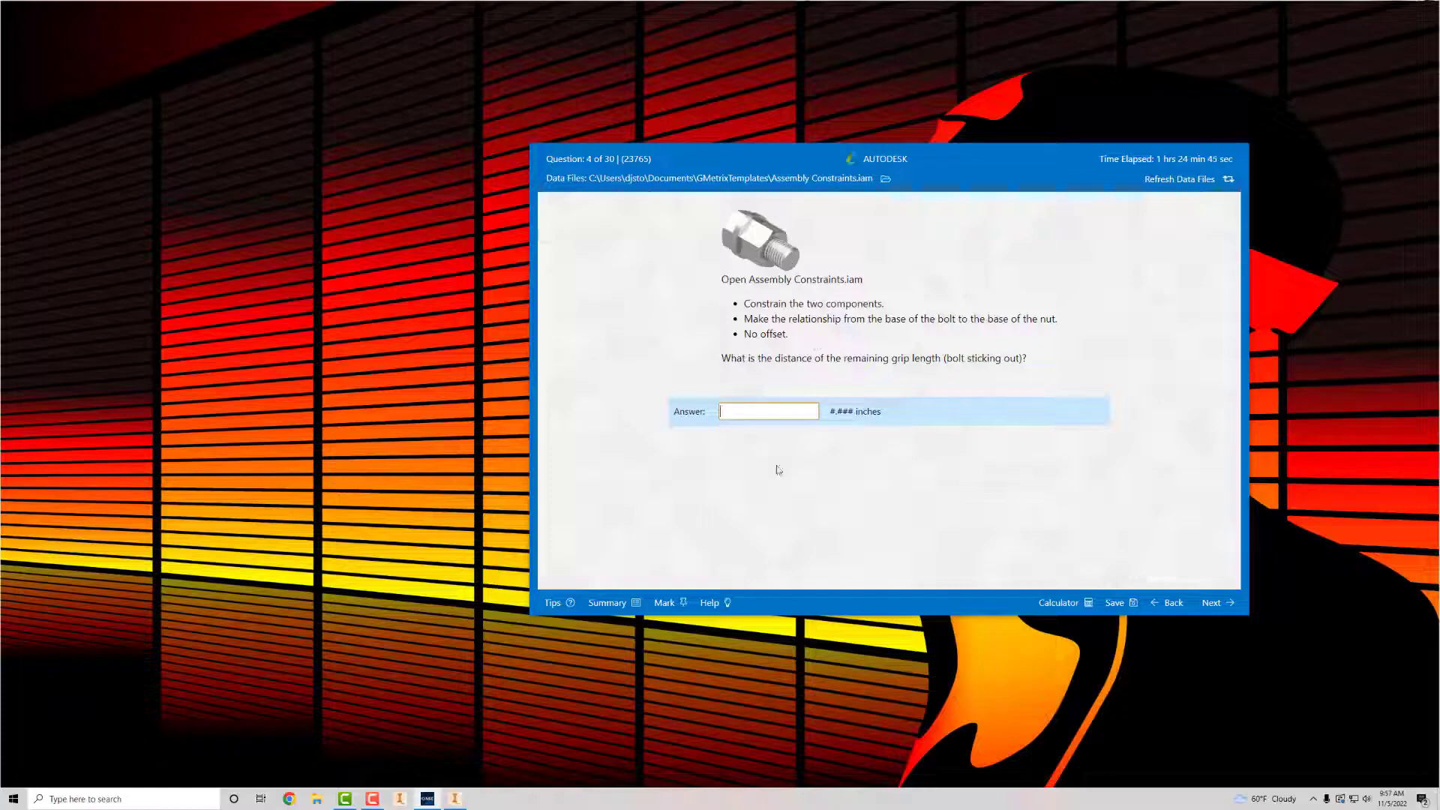
In Inventor, apply an Insert constraint with 0.000 in offset between the underside of the bolt head and the base of the nut's flange.
{"action": "left_click", "coordinate": [454, 798]}
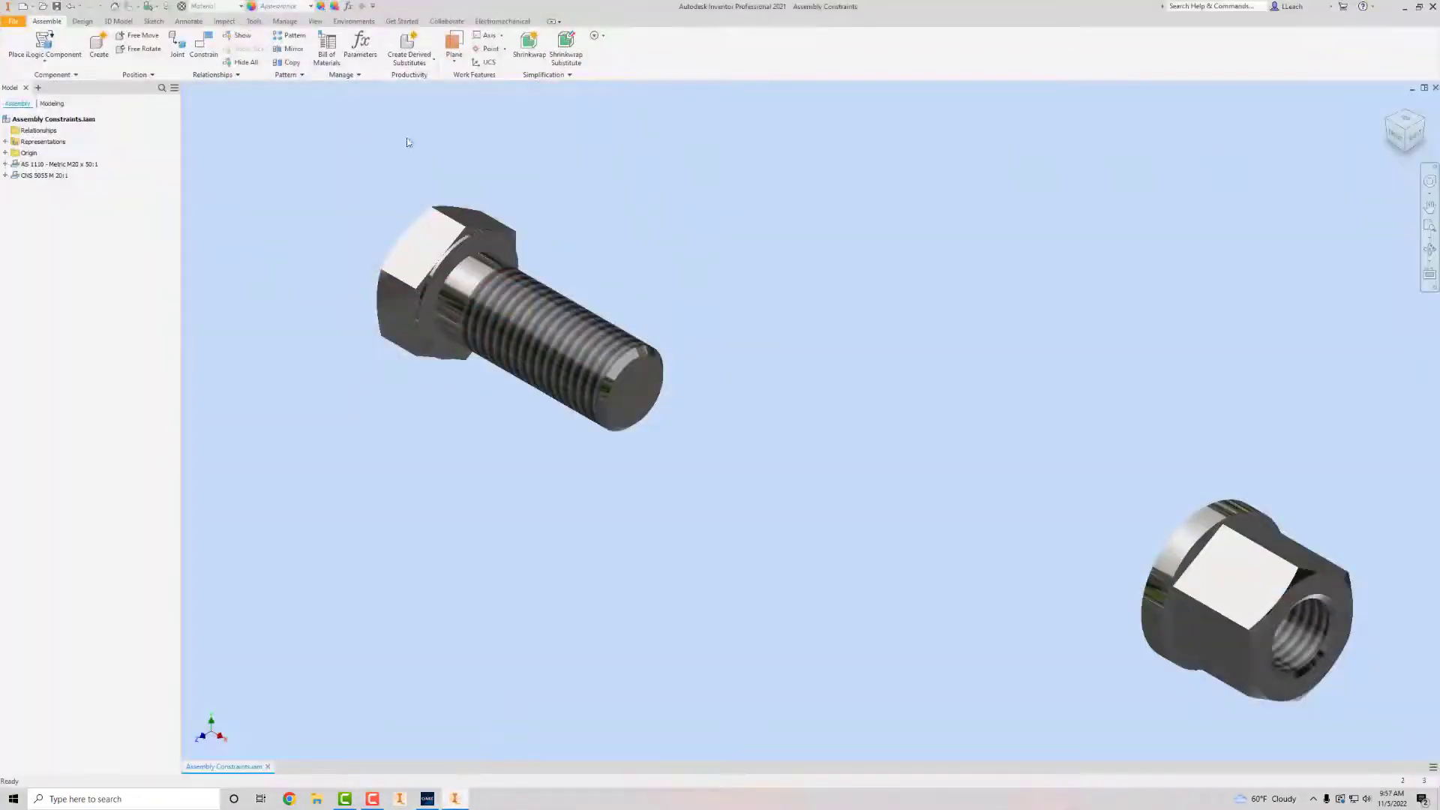
{"action": "left_click", "coordinate": [203, 47]}
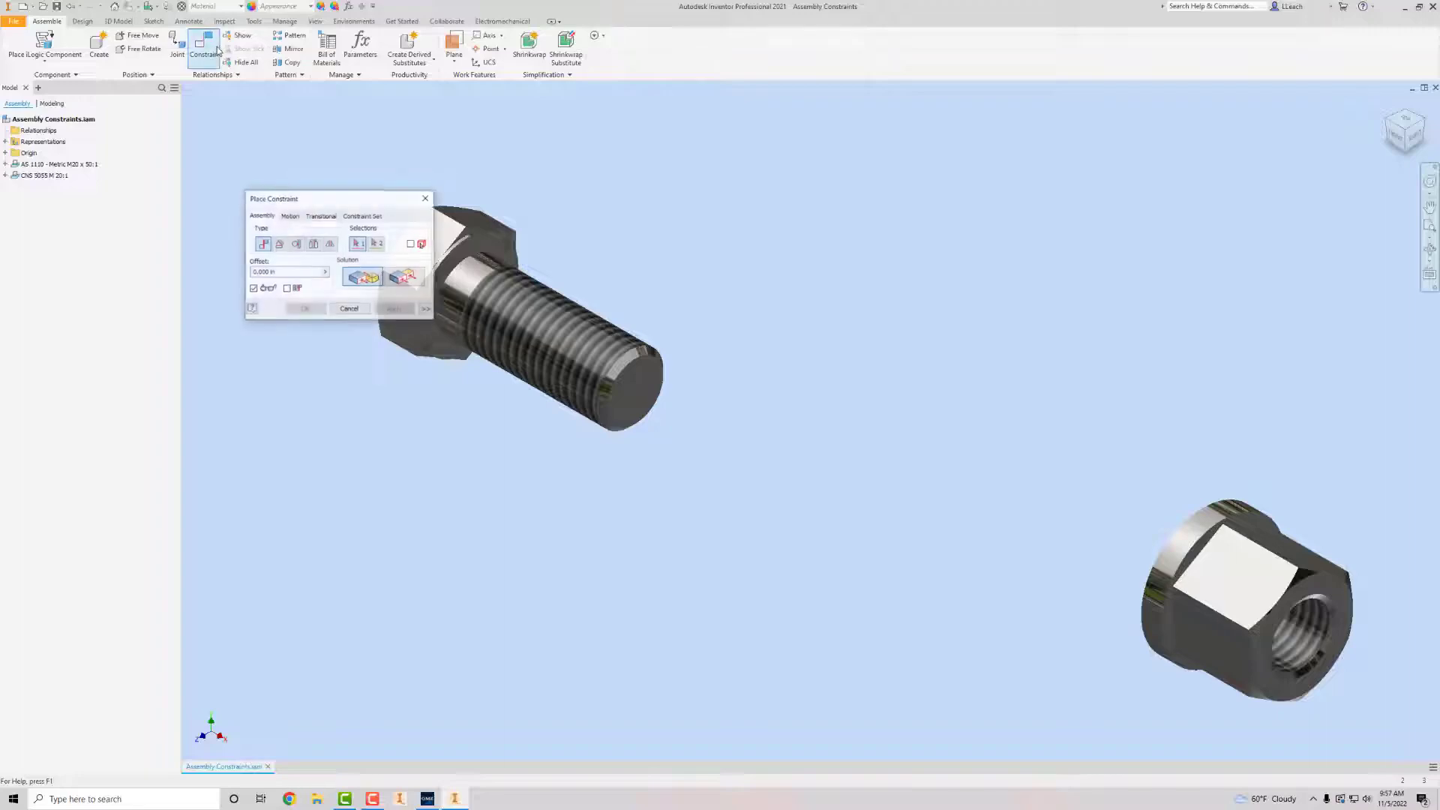
{"action": "left_click", "coordinate": [314, 245]}
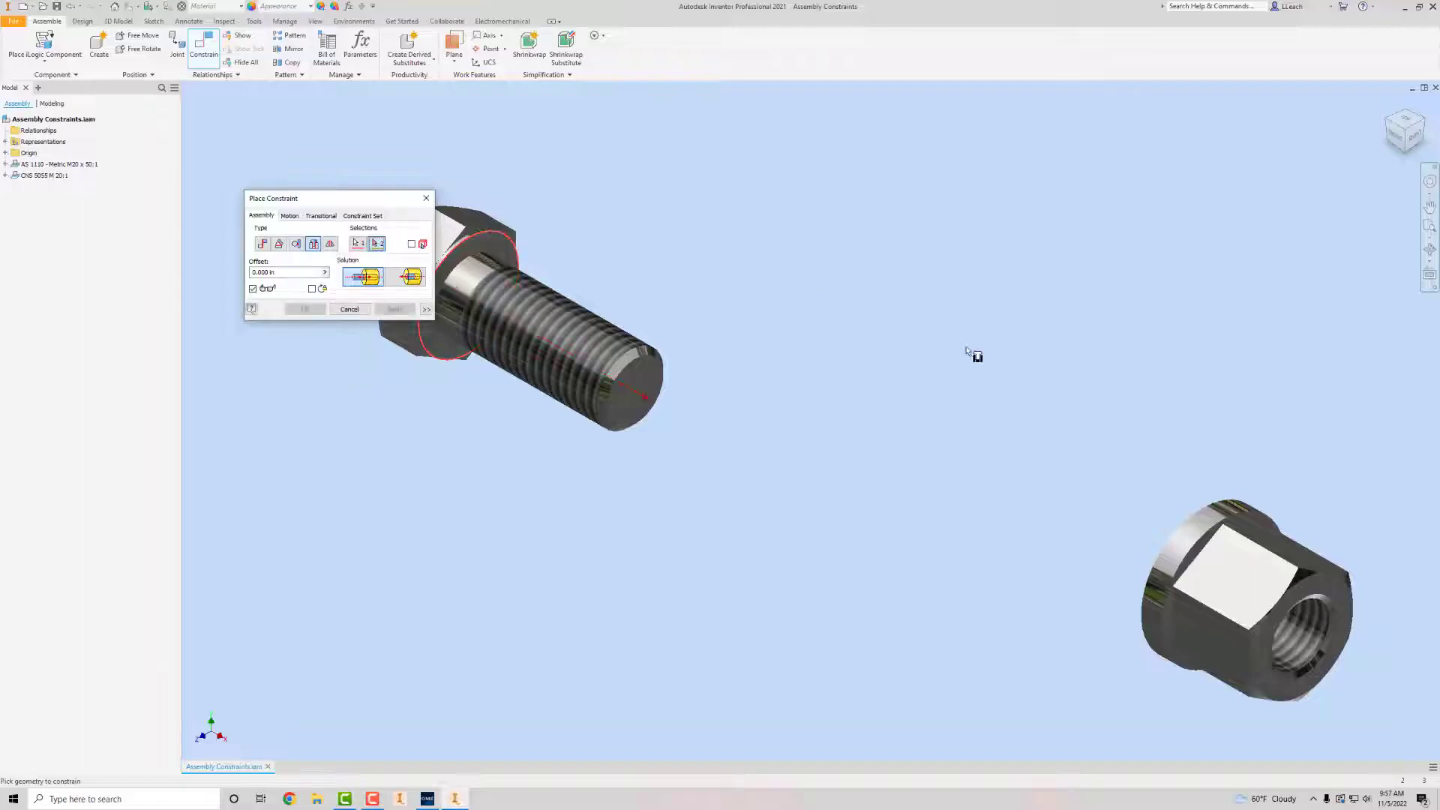
{"action": "left_click", "coordinate": [1389, 124]}
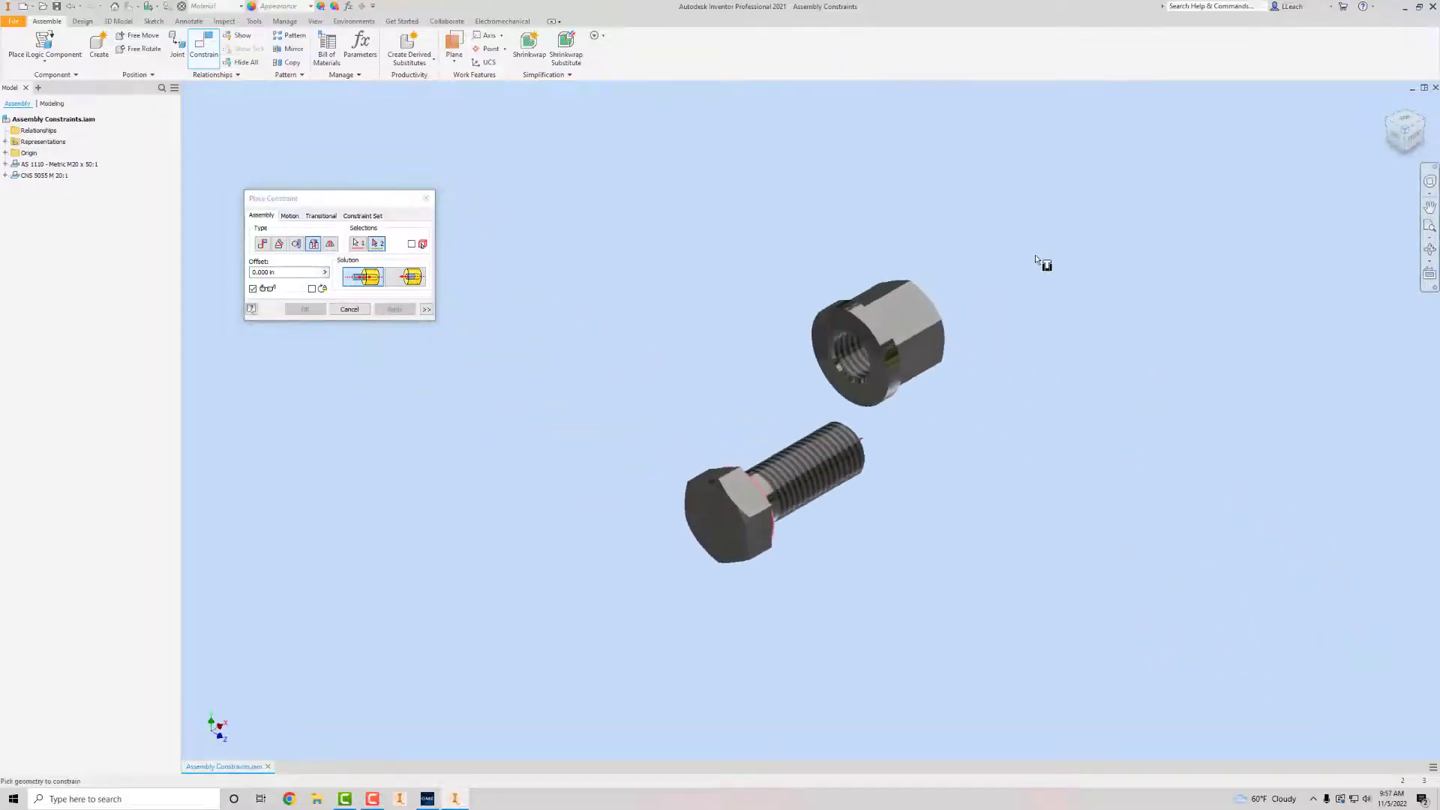
{"action": "left_click", "coordinate": [875, 340]}
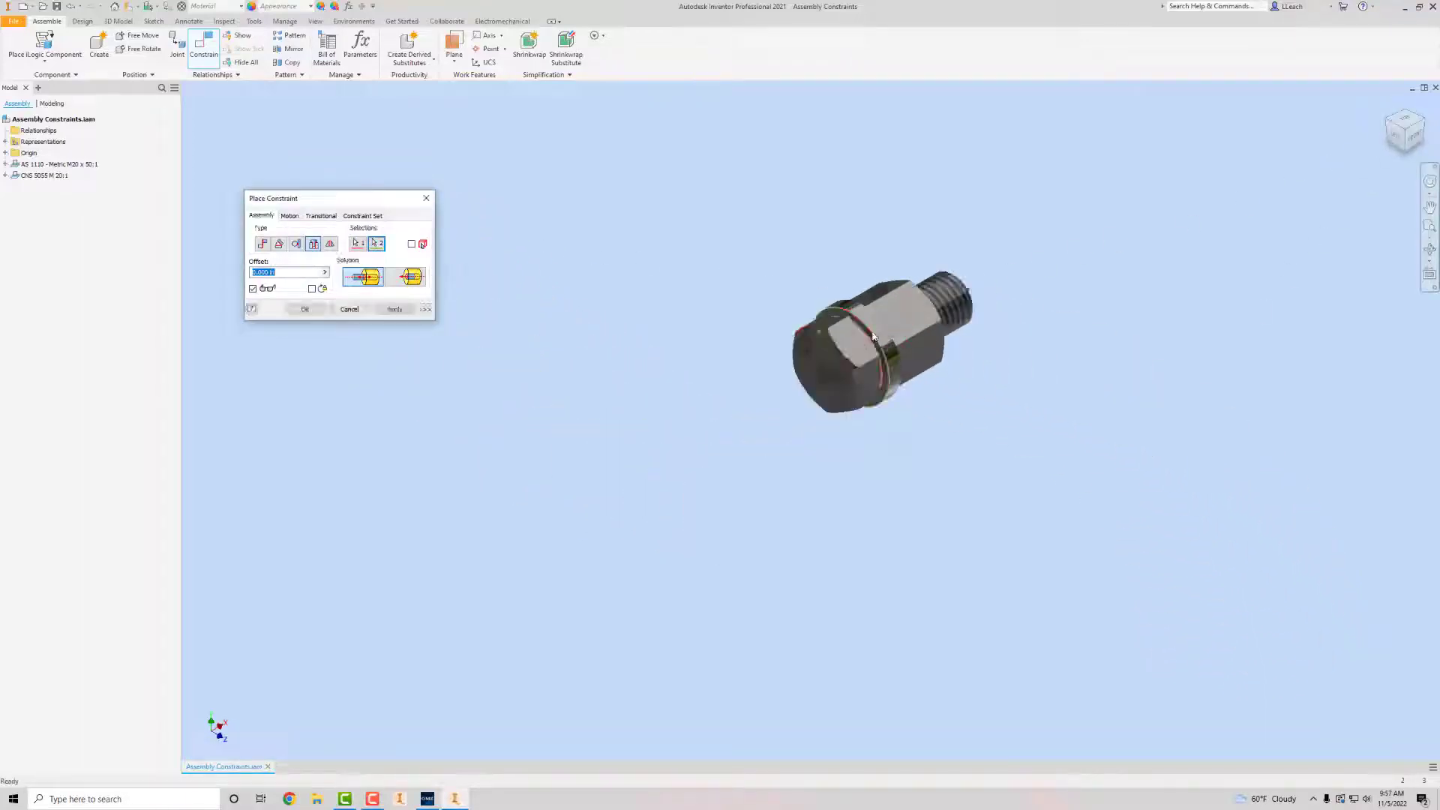
{"action": "left_click", "coordinate": [1386, 138]}
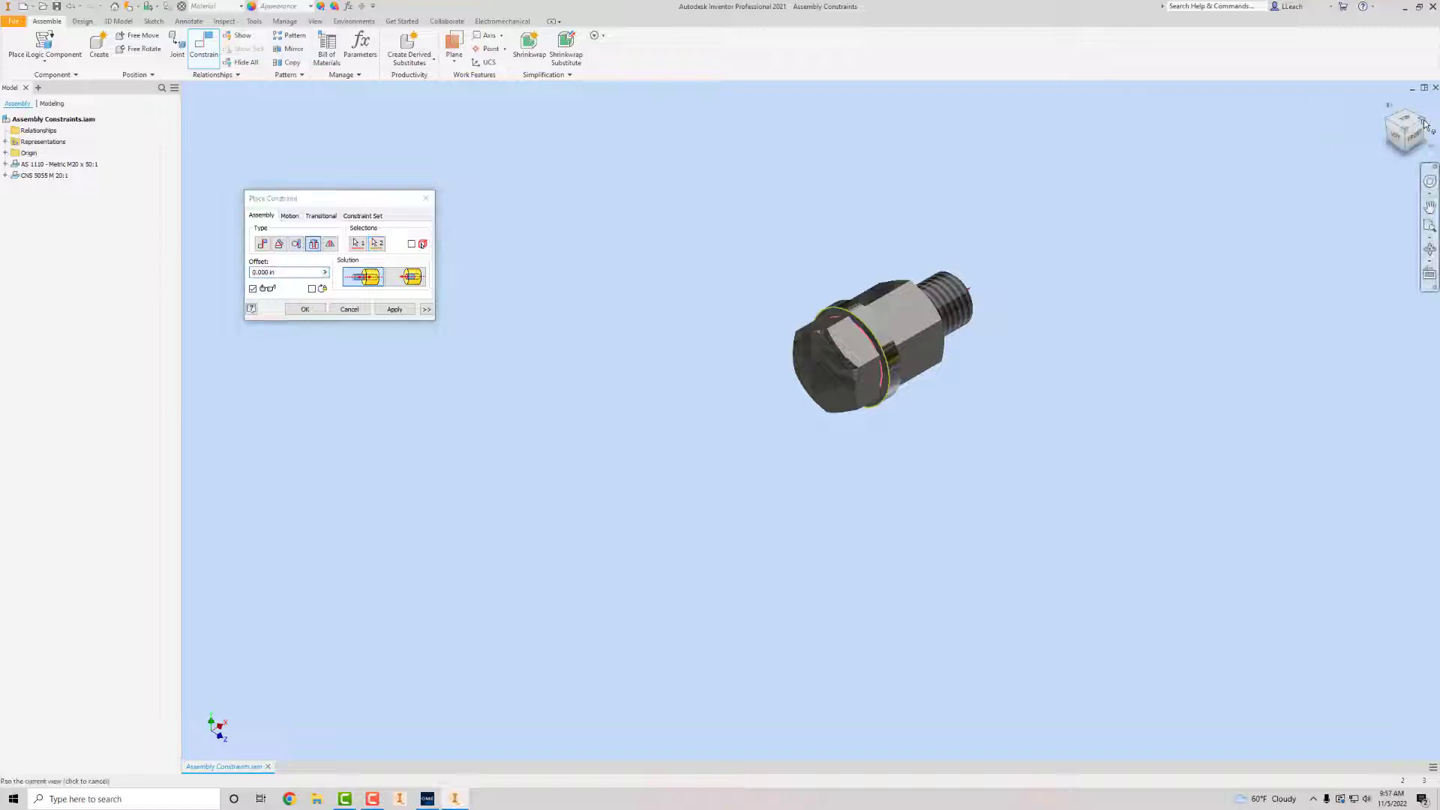
{"action": "left_click", "coordinate": [395, 309]}
{"action": "left_click", "coordinate": [426, 198]}
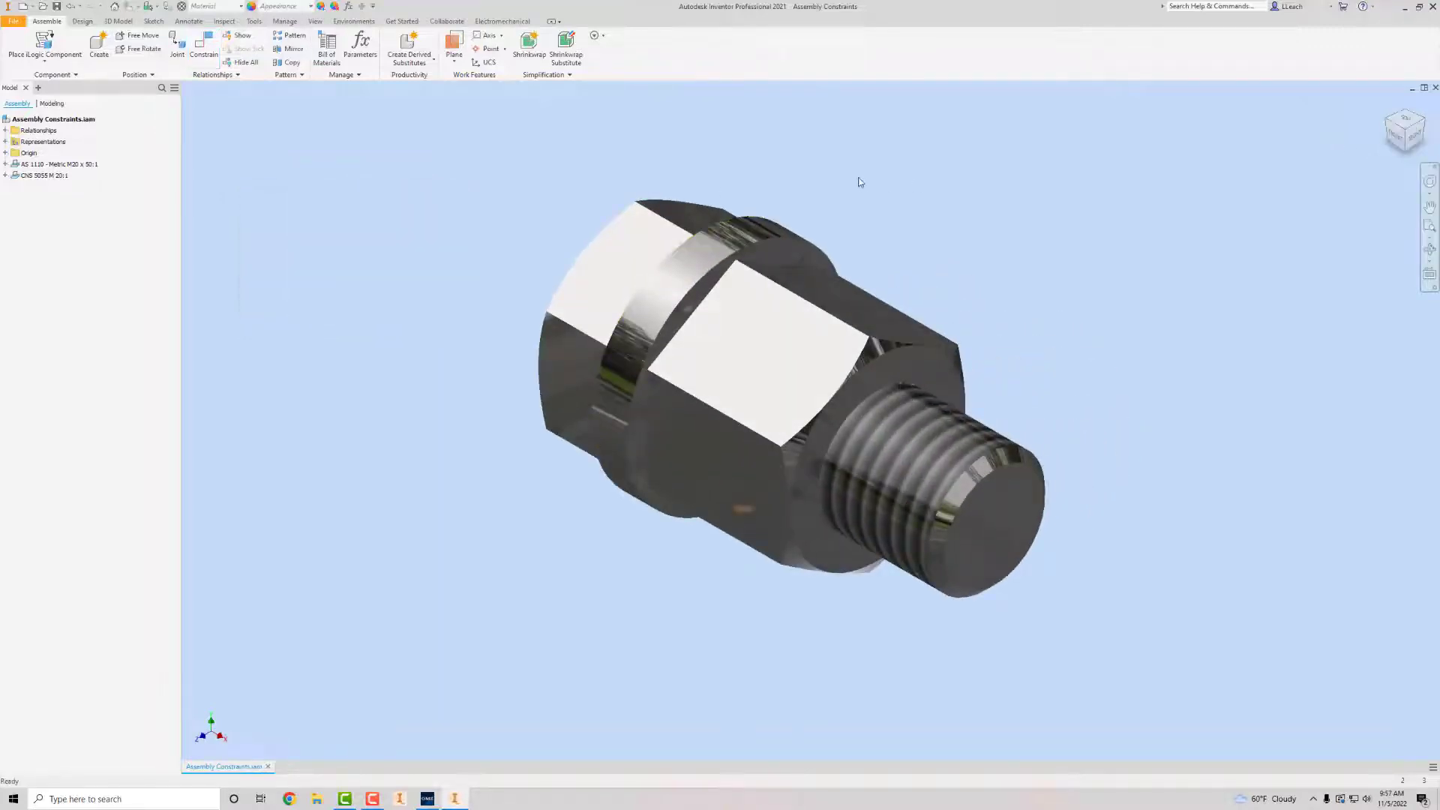
Measure the distance from the nut's outer end face to the end face of the bolt's threaded shank.
{"action": "left_click", "coordinate": [1392, 144]}
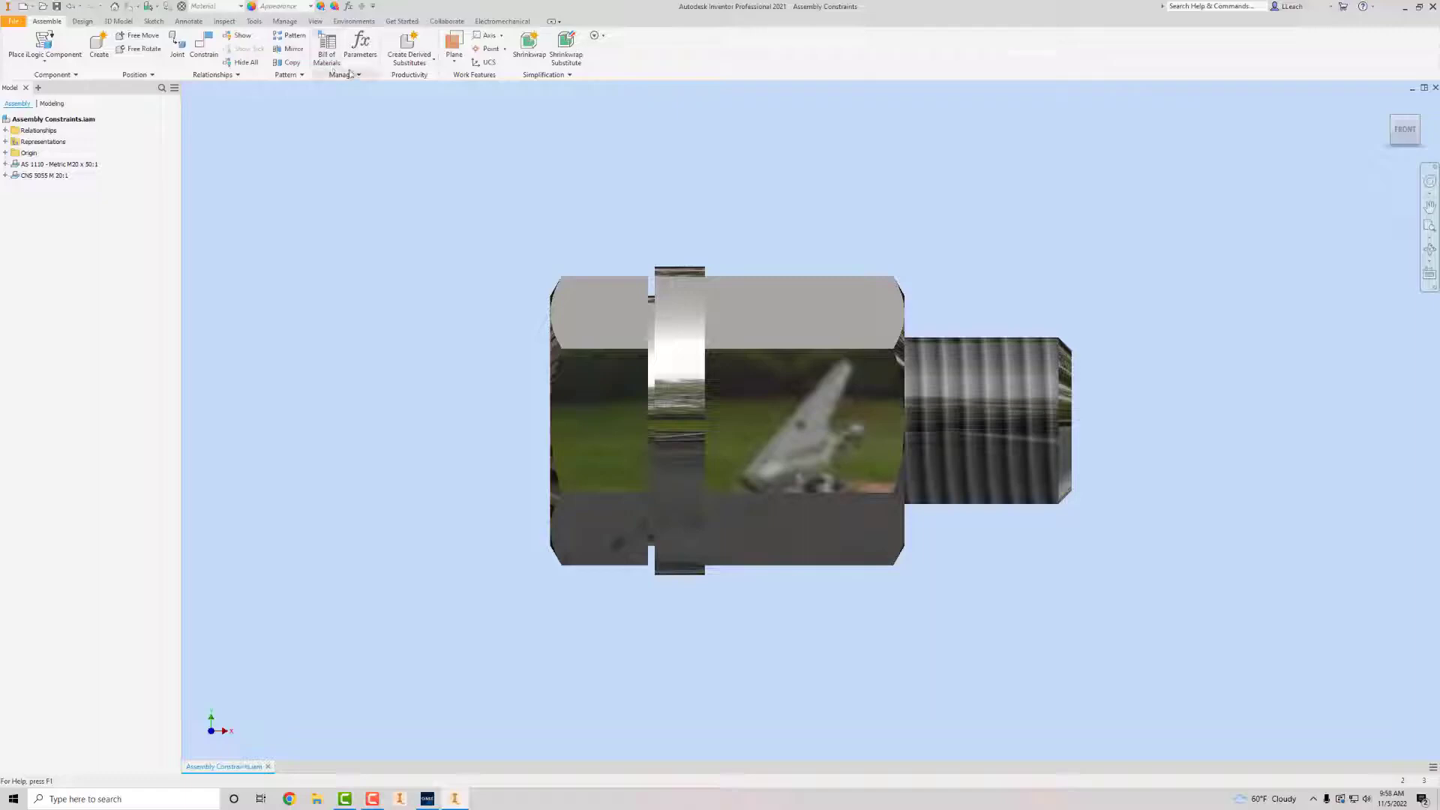
{"action": "left_click", "coordinate": [251, 23]}
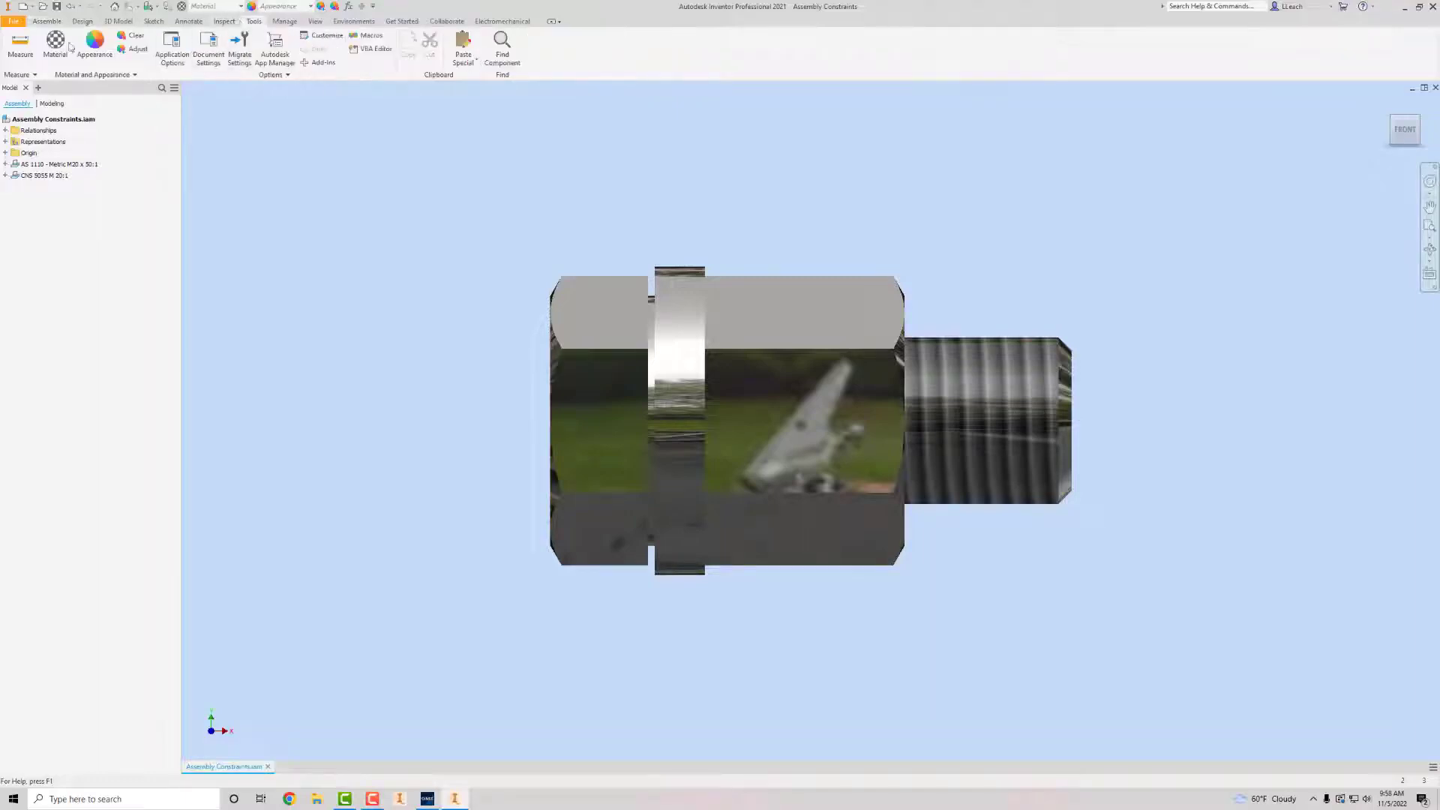
{"action": "left_click", "coordinate": [20, 45]}
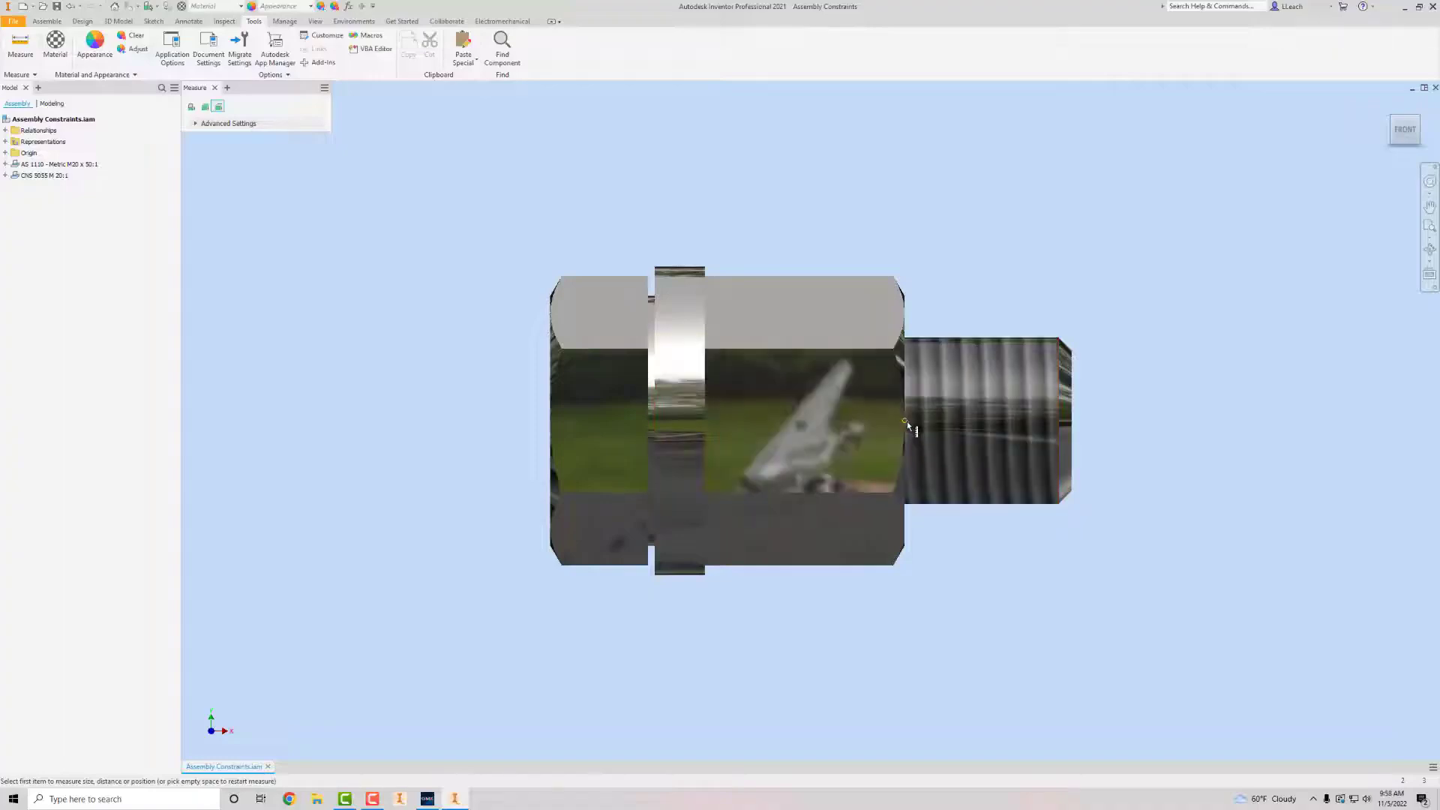
{"action": "left_click", "coordinate": [1417, 120]}
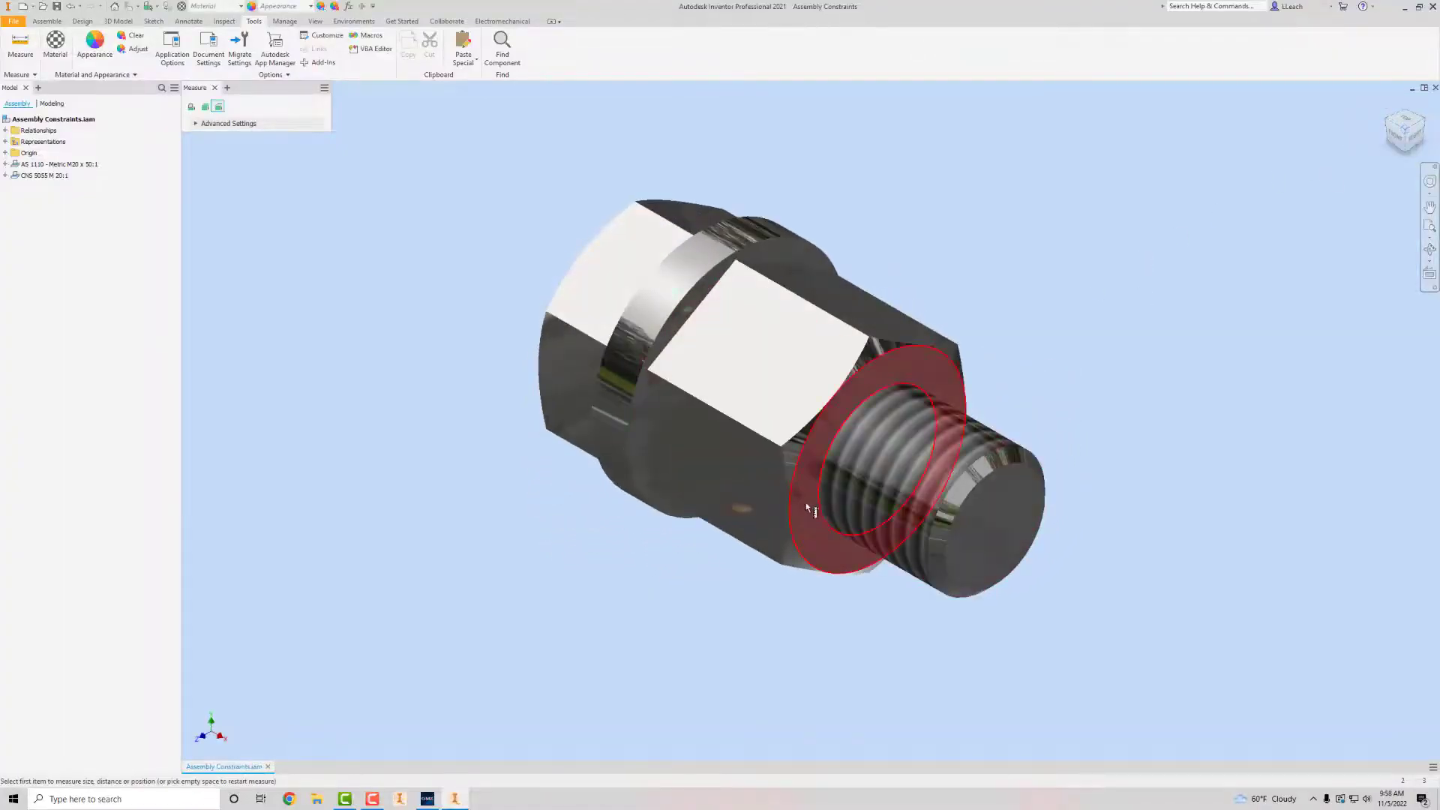
{"action": "left_click", "coordinate": [809, 510]}
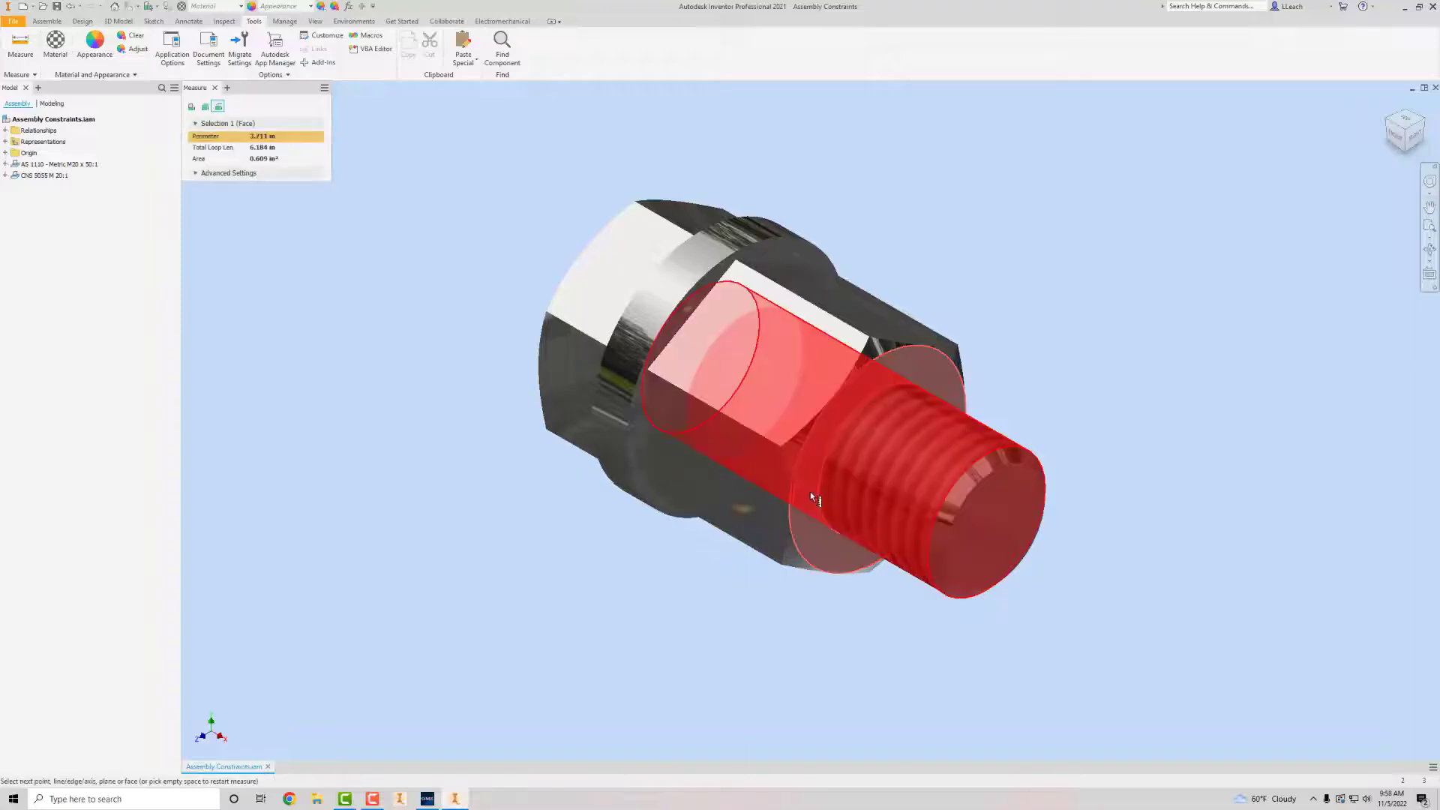
{"action": "left_click", "coordinate": [988, 523]}
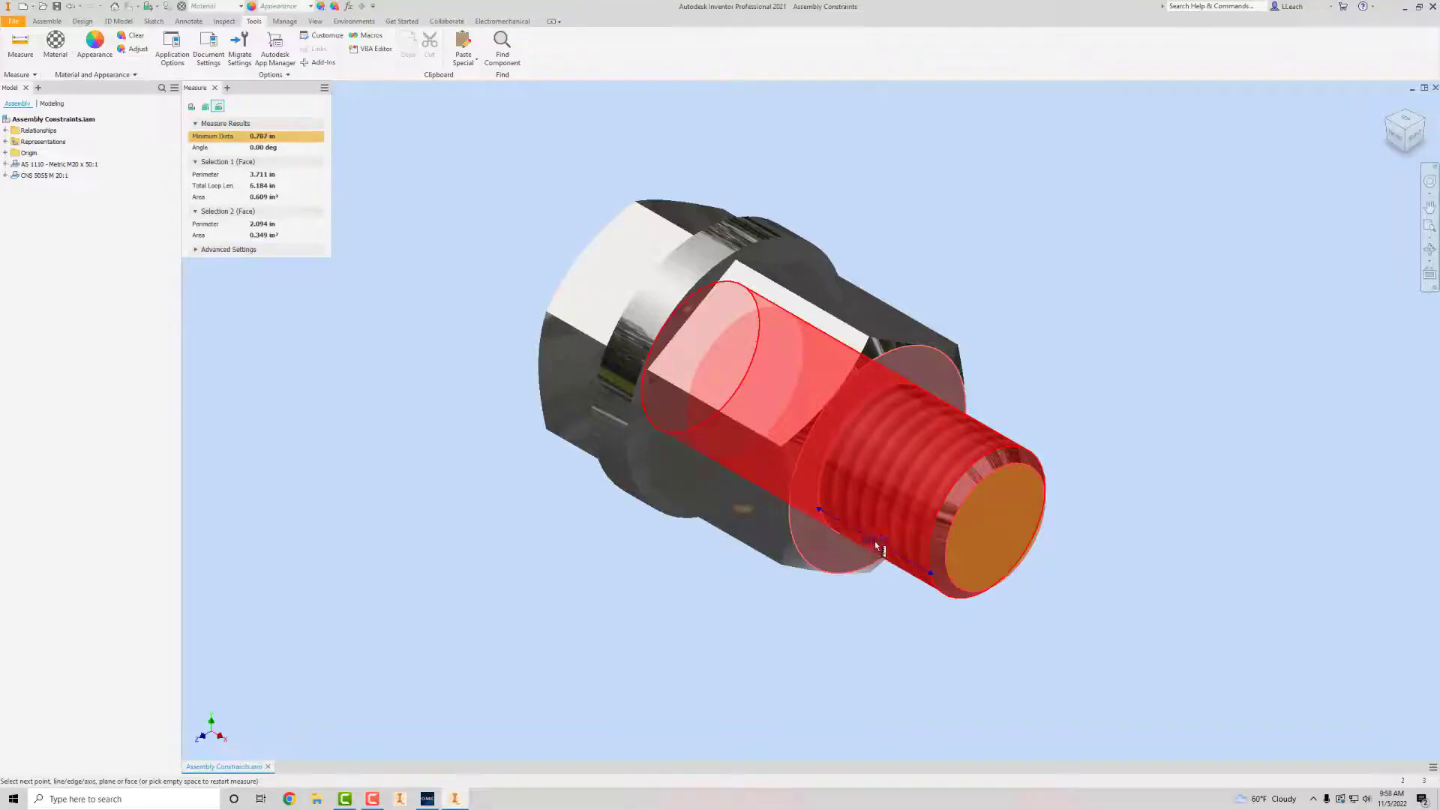
Switch to GMetrix, submit 0.787 inches as the answer to question 4, and continue to question 5.
{"action": "left_click", "coordinate": [432, 799]}
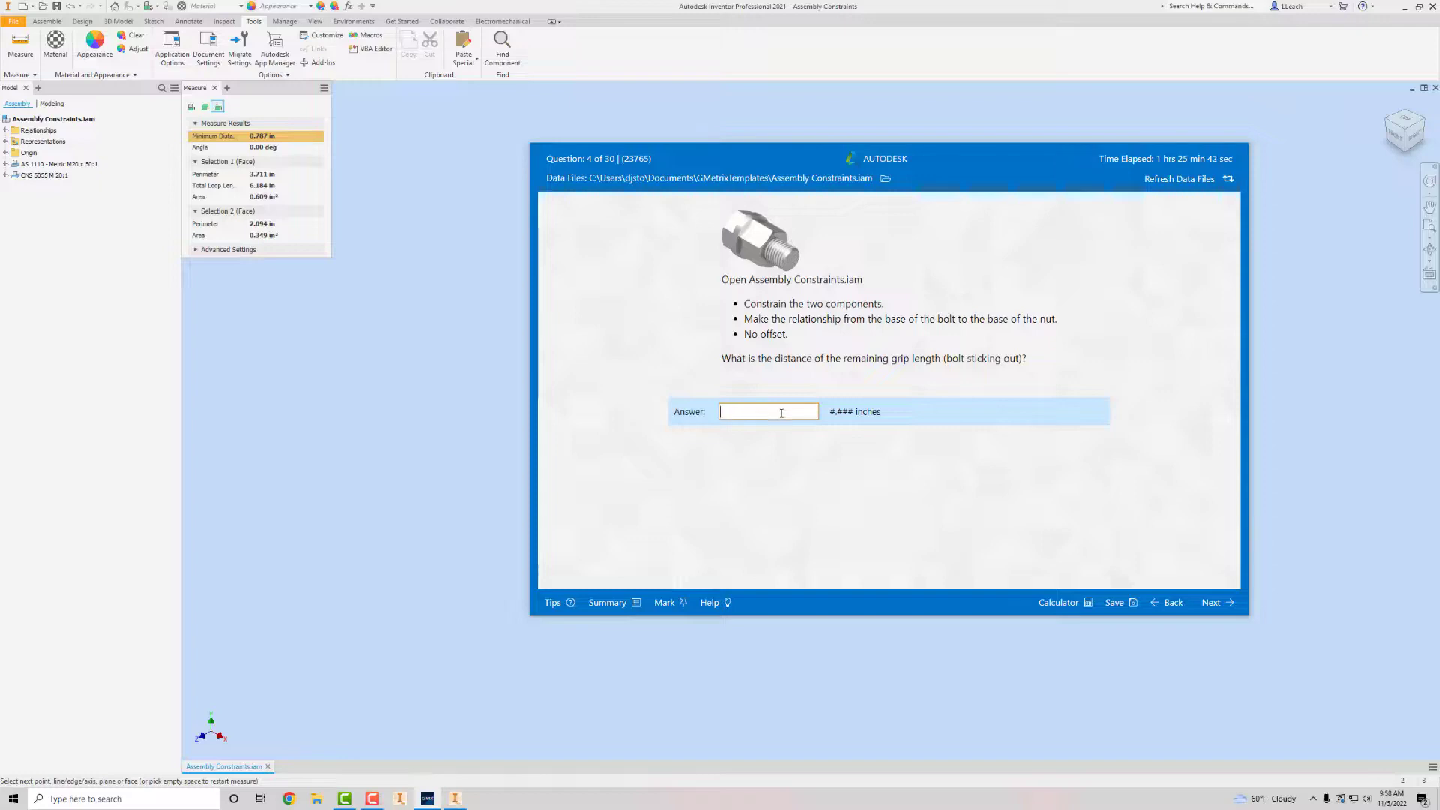
{"action": "type", "text": "0.787"}
{"action": "left_click", "coordinate": [1212, 603]}
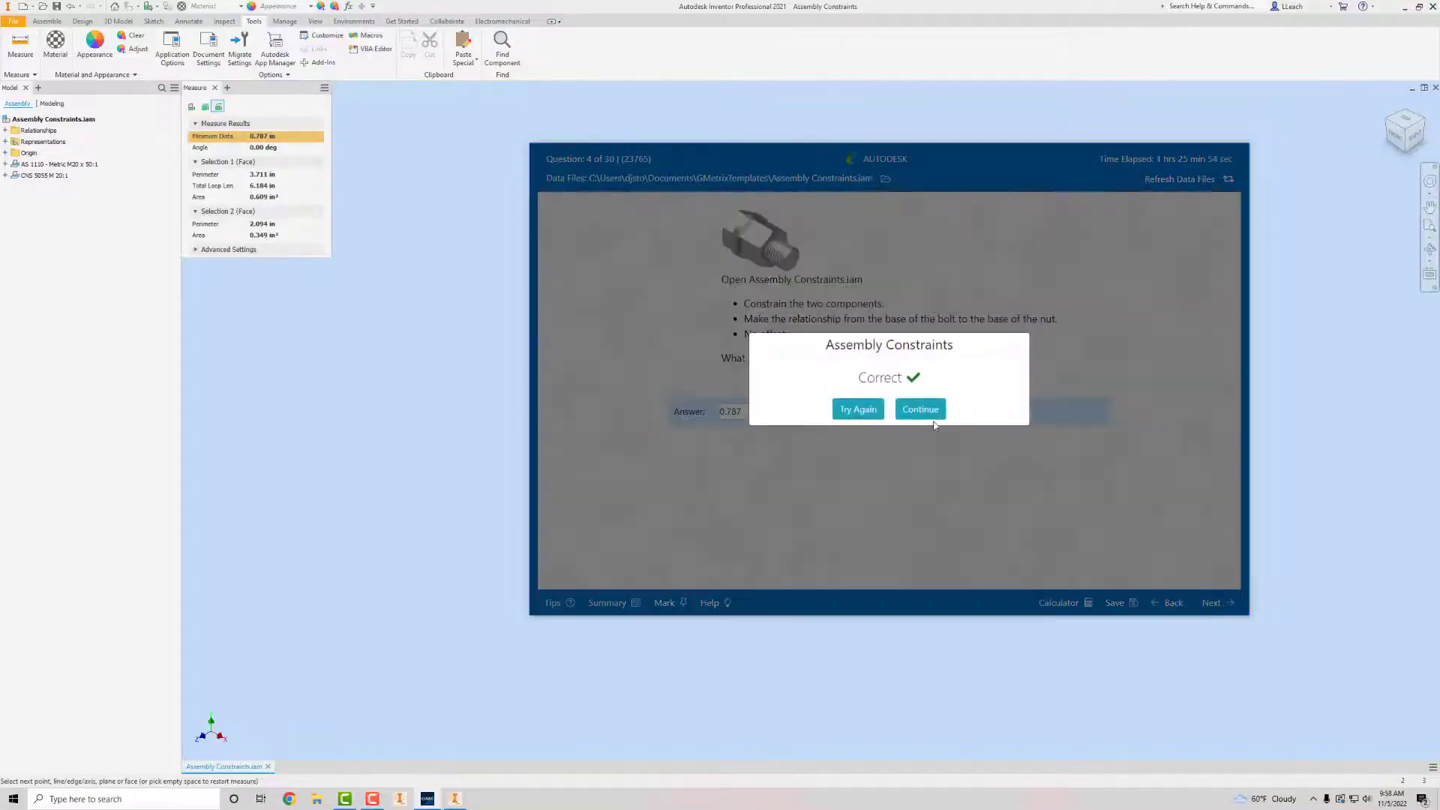
{"action": "left_click", "coordinate": [933, 408]}
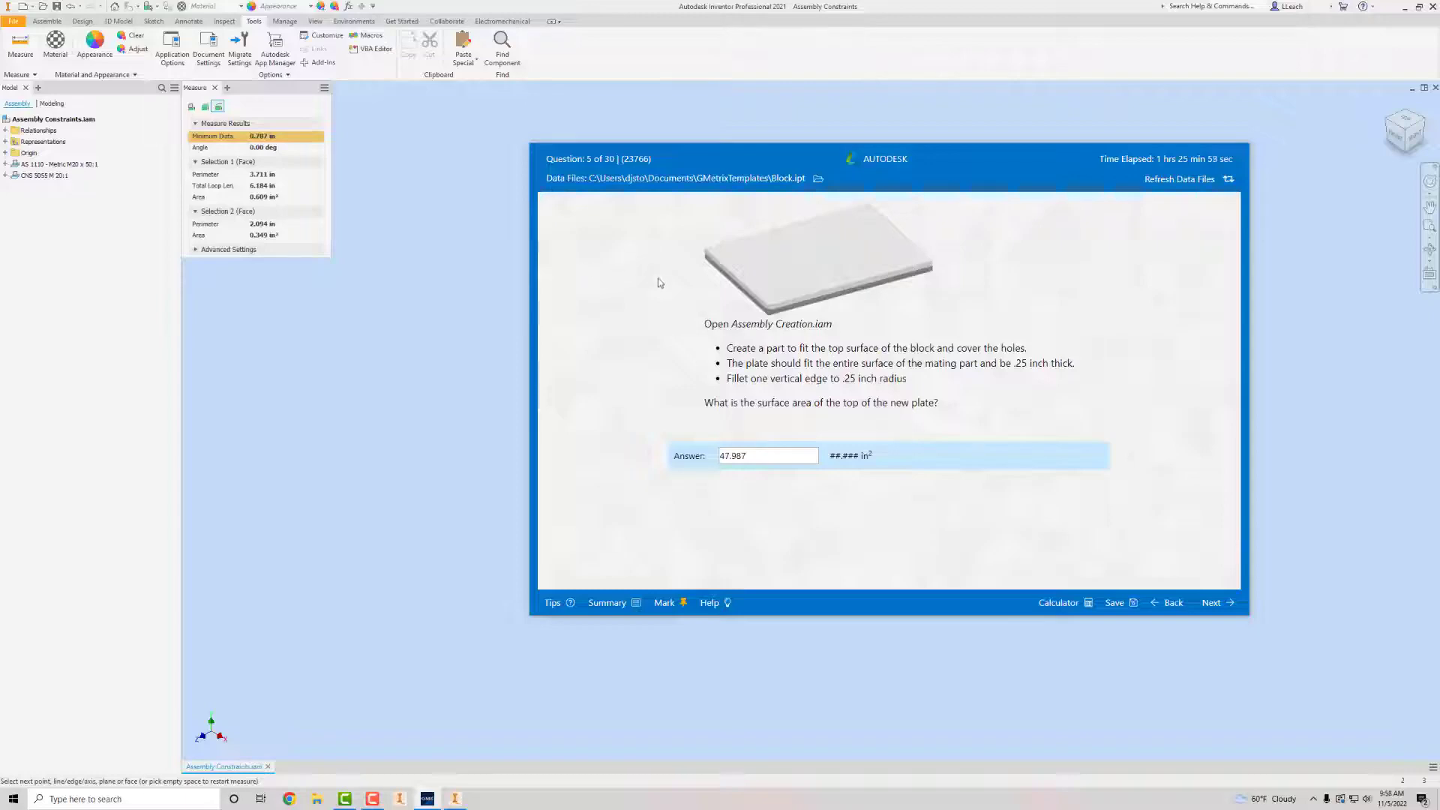
Clear the stored answer to question 5 and close the Assembly Constraints assembly in Inventor without saving changes.
{"action": "left_click_drag", "start_coordinate": [758, 460], "coordinate": [669, 465]}
{"action": "key", "text": "BackSpace"}
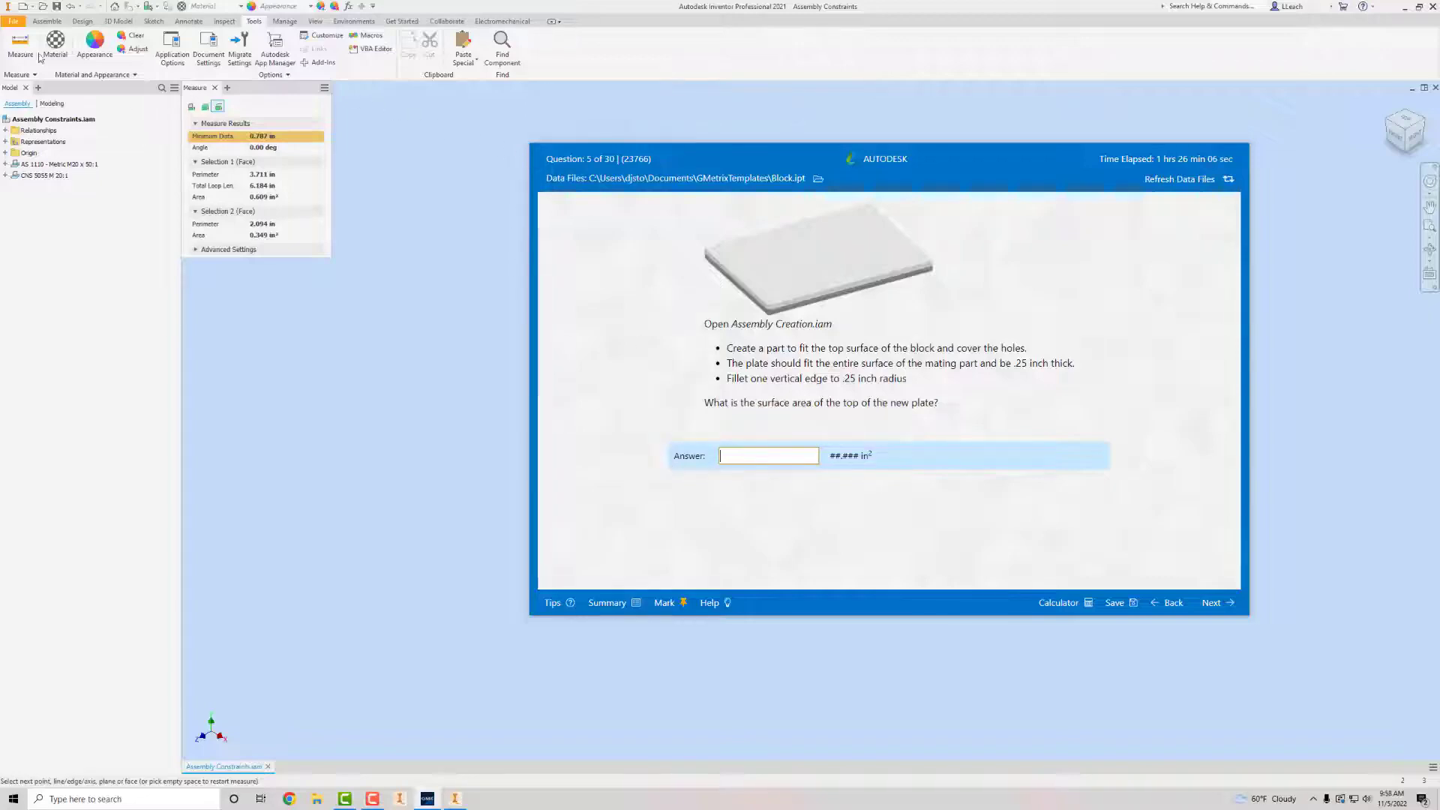
{"action": "left_click", "coordinate": [13, 21]}
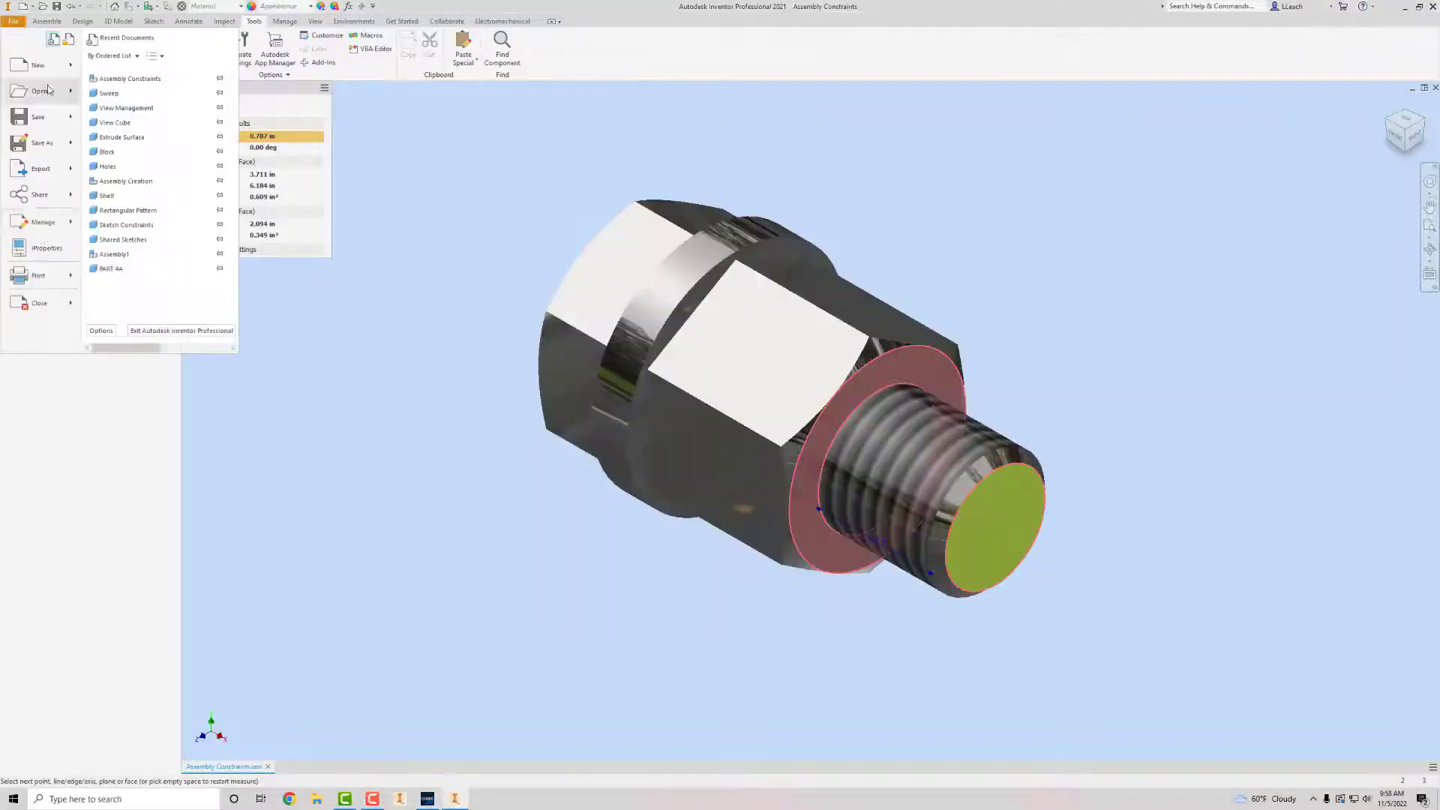
{"action": "left_click", "coordinate": [39, 303]}
{"action": "left_click", "coordinate": [711, 412]}
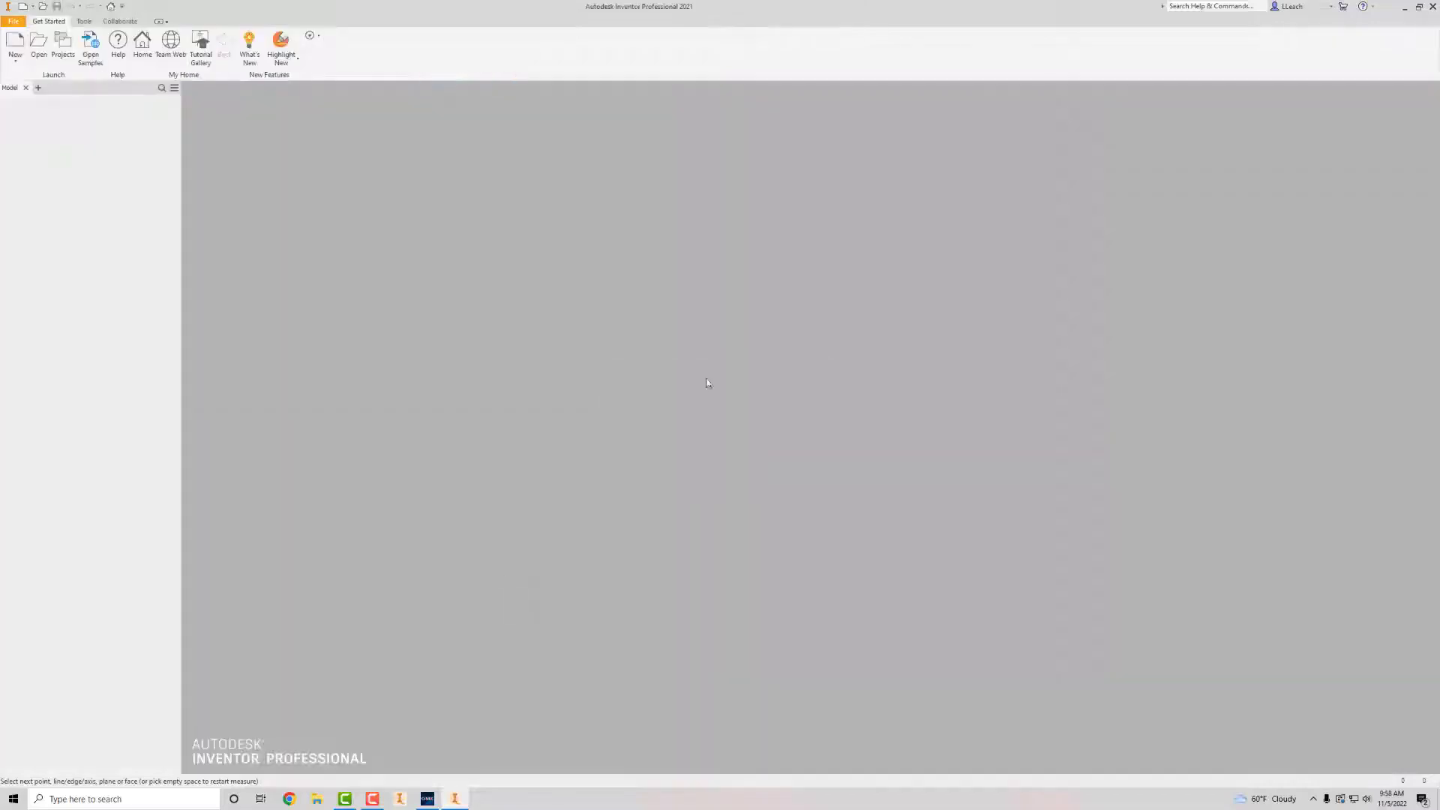
Check question 5 in GMetrix and open the Assembly Creation assembly from the GMetrixTemplates folder in Inventor.
{"action": "left_click", "coordinate": [455, 797]}
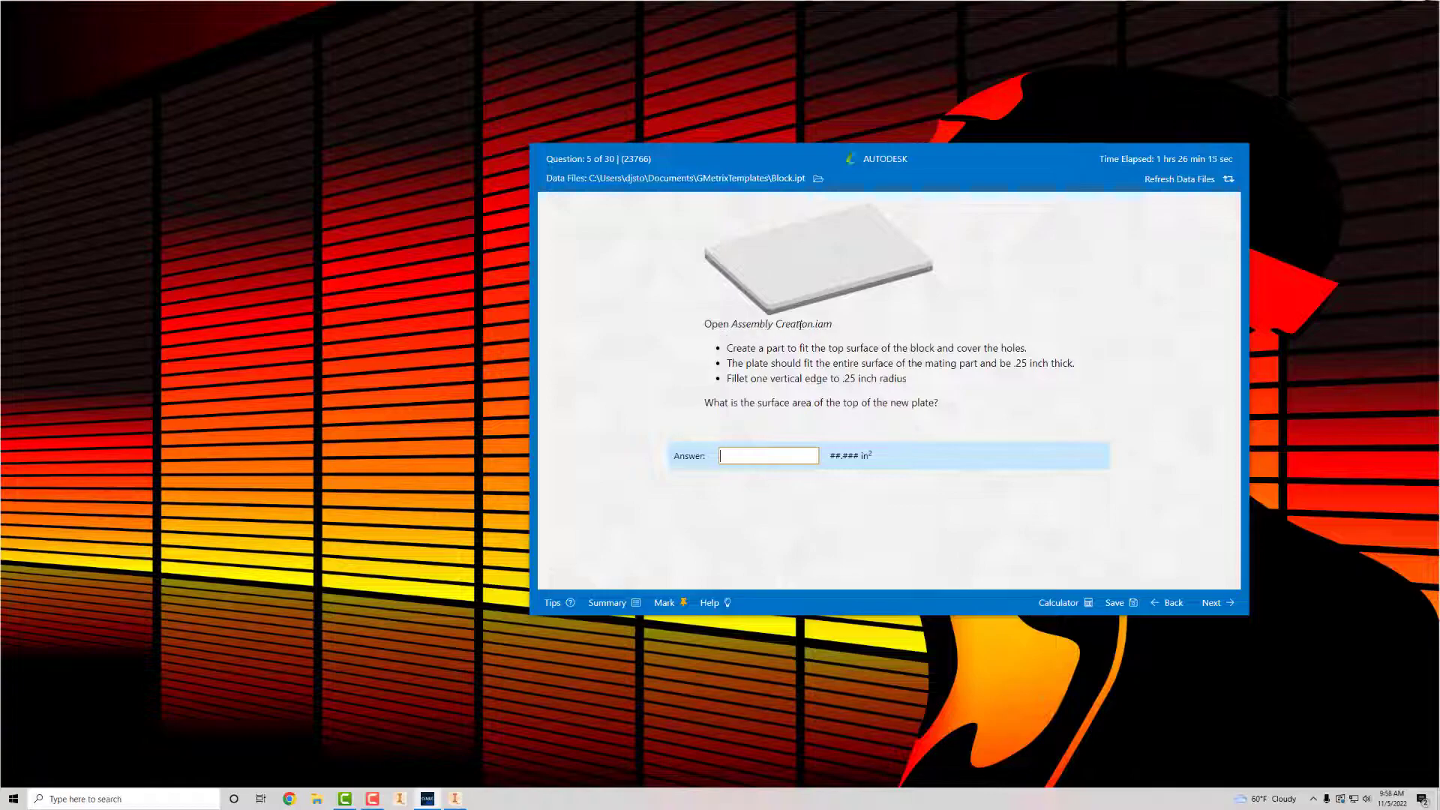
{"action": "left_click", "coordinate": [454, 797]}
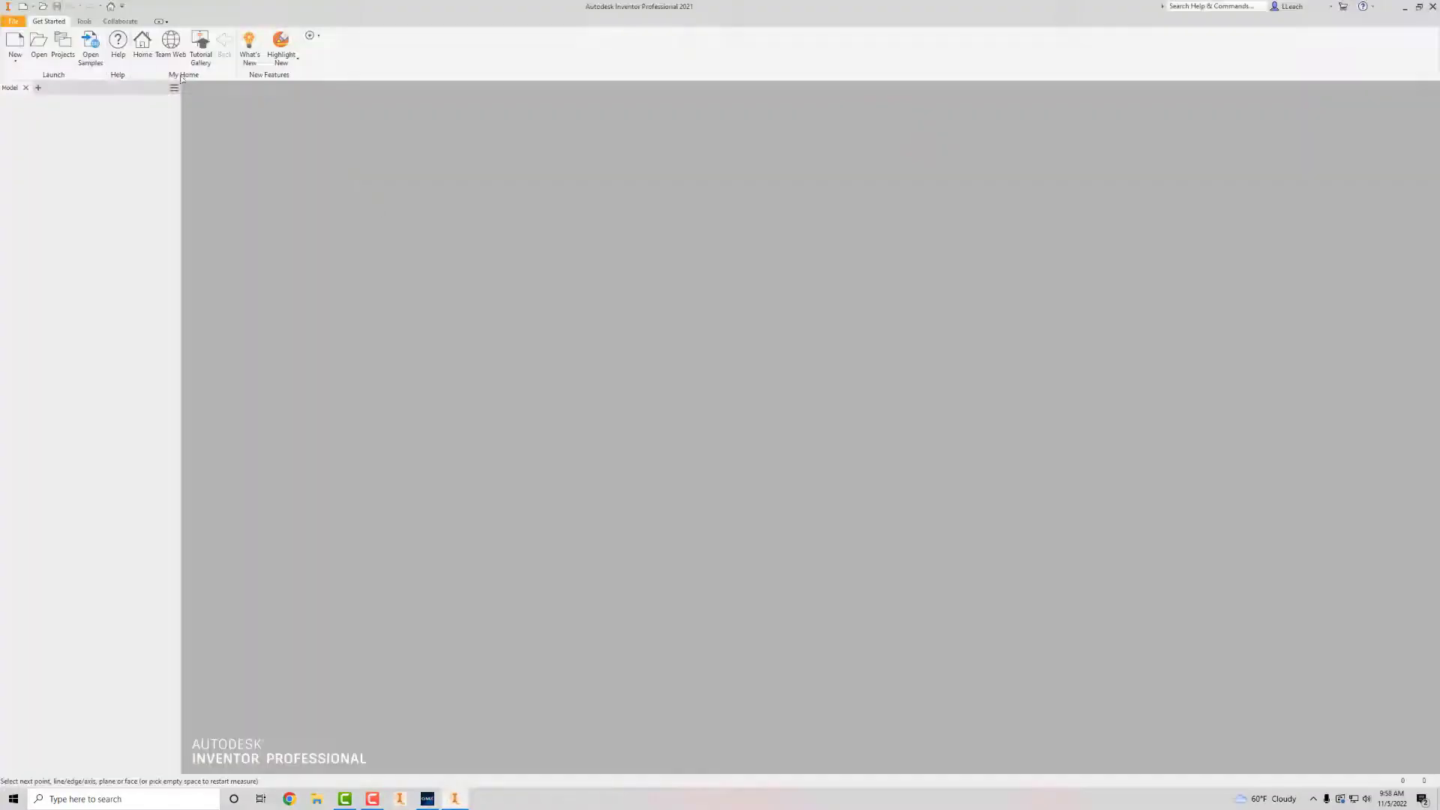
{"action": "left_click", "coordinate": [39, 45]}
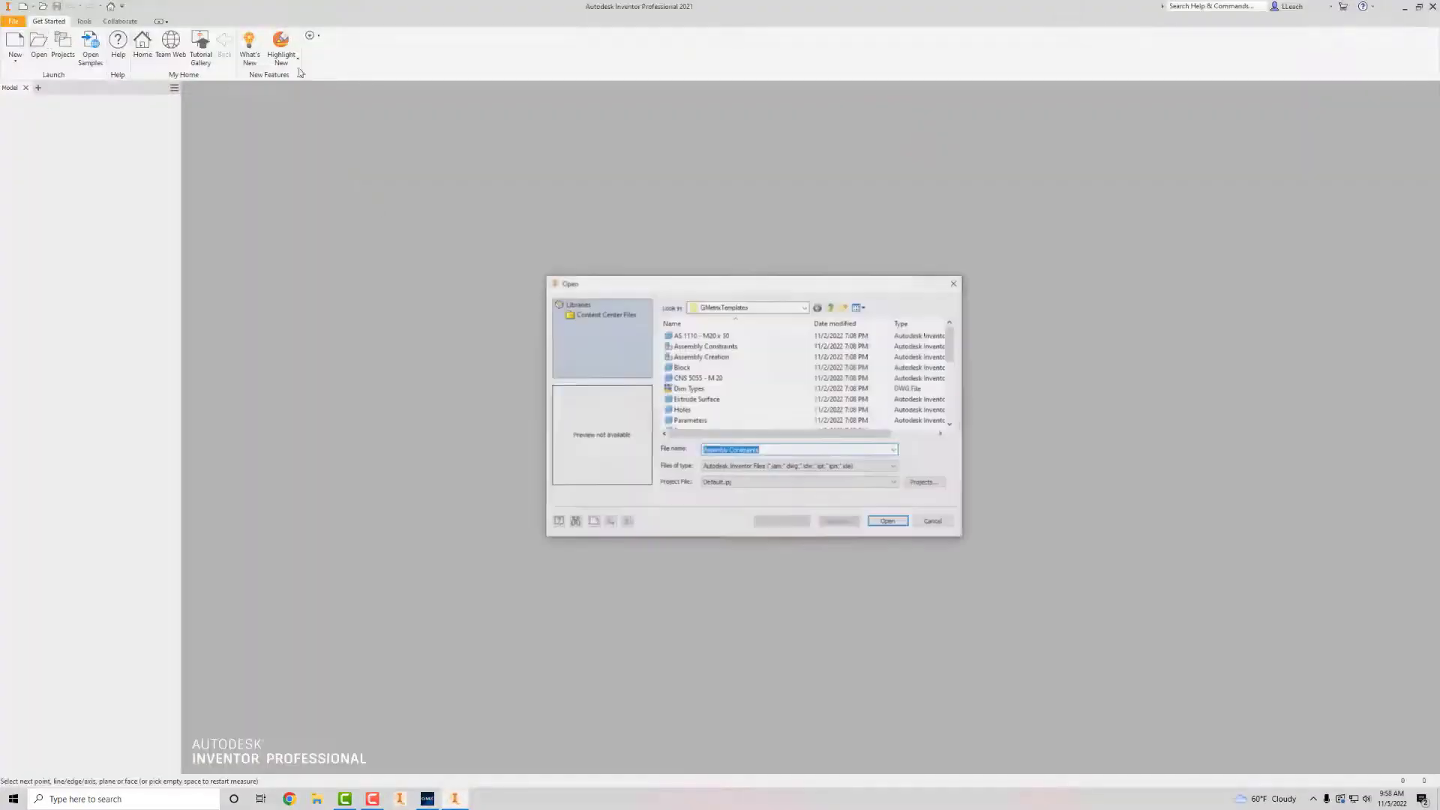
{"action": "left_click", "coordinate": [699, 356]}
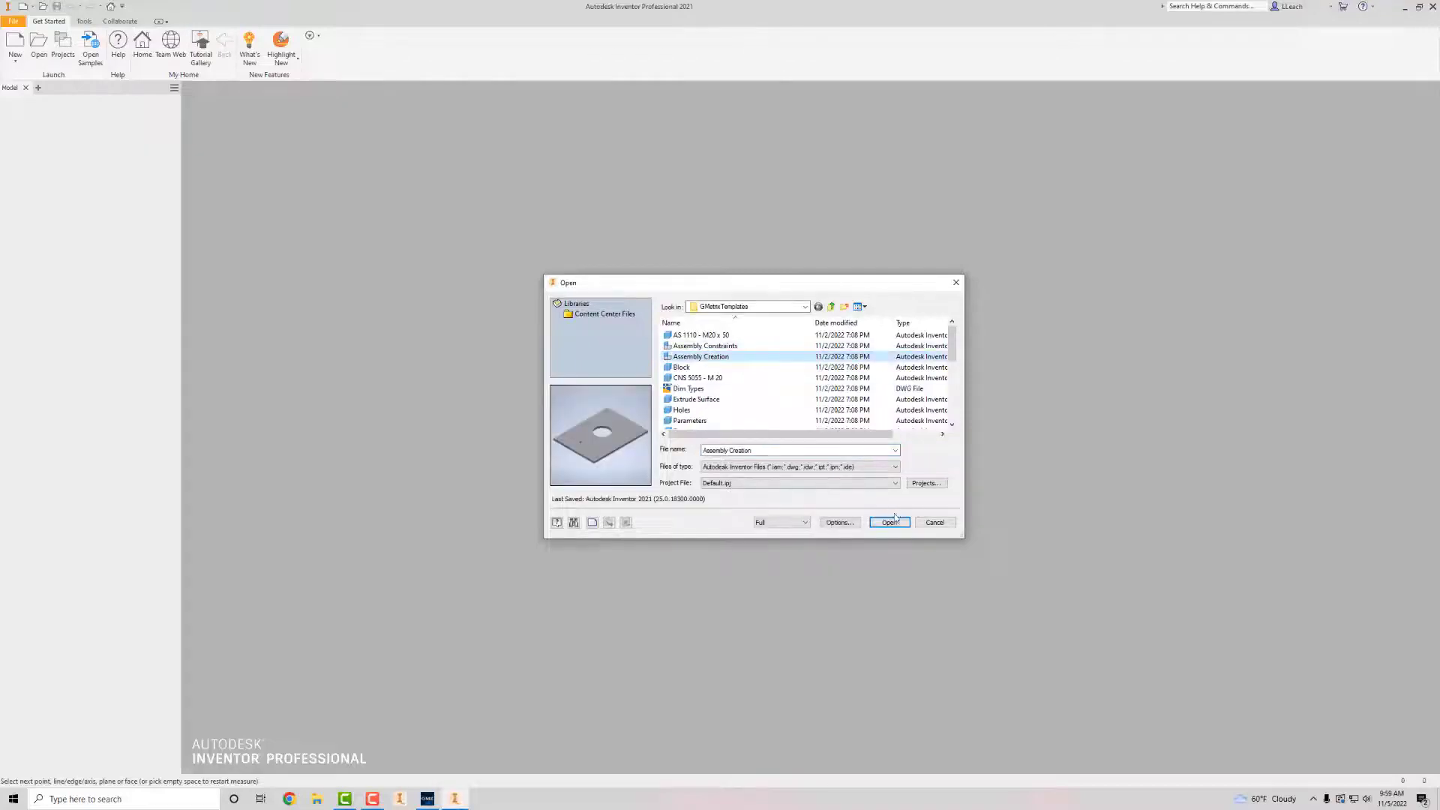
{"action": "left_click", "coordinate": [889, 522]}
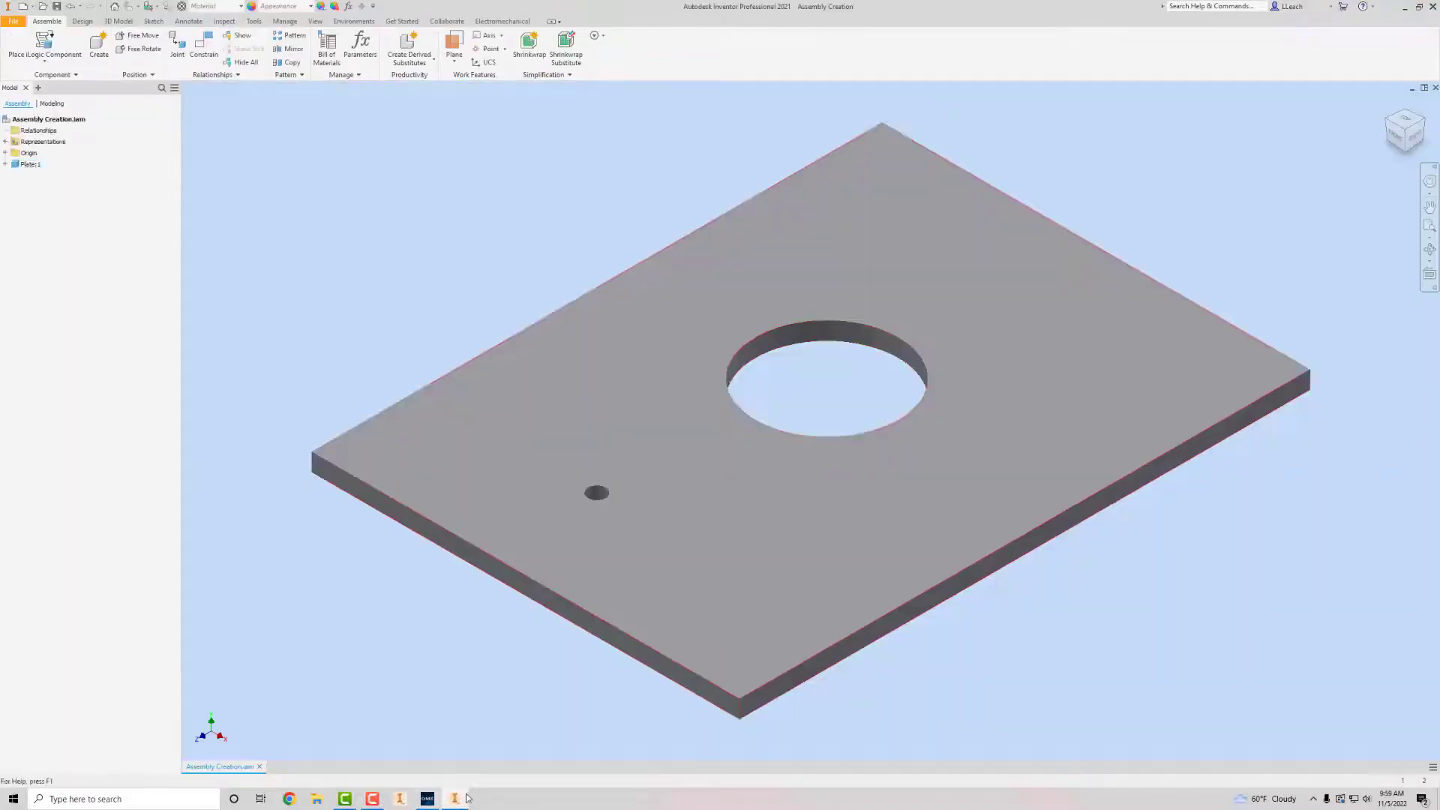
Reread question 5 in GMetrix, and create an in-place part from the Standard.ipt template on the plate's top face in Inventor.
{"action": "left_click", "coordinate": [465, 798]}
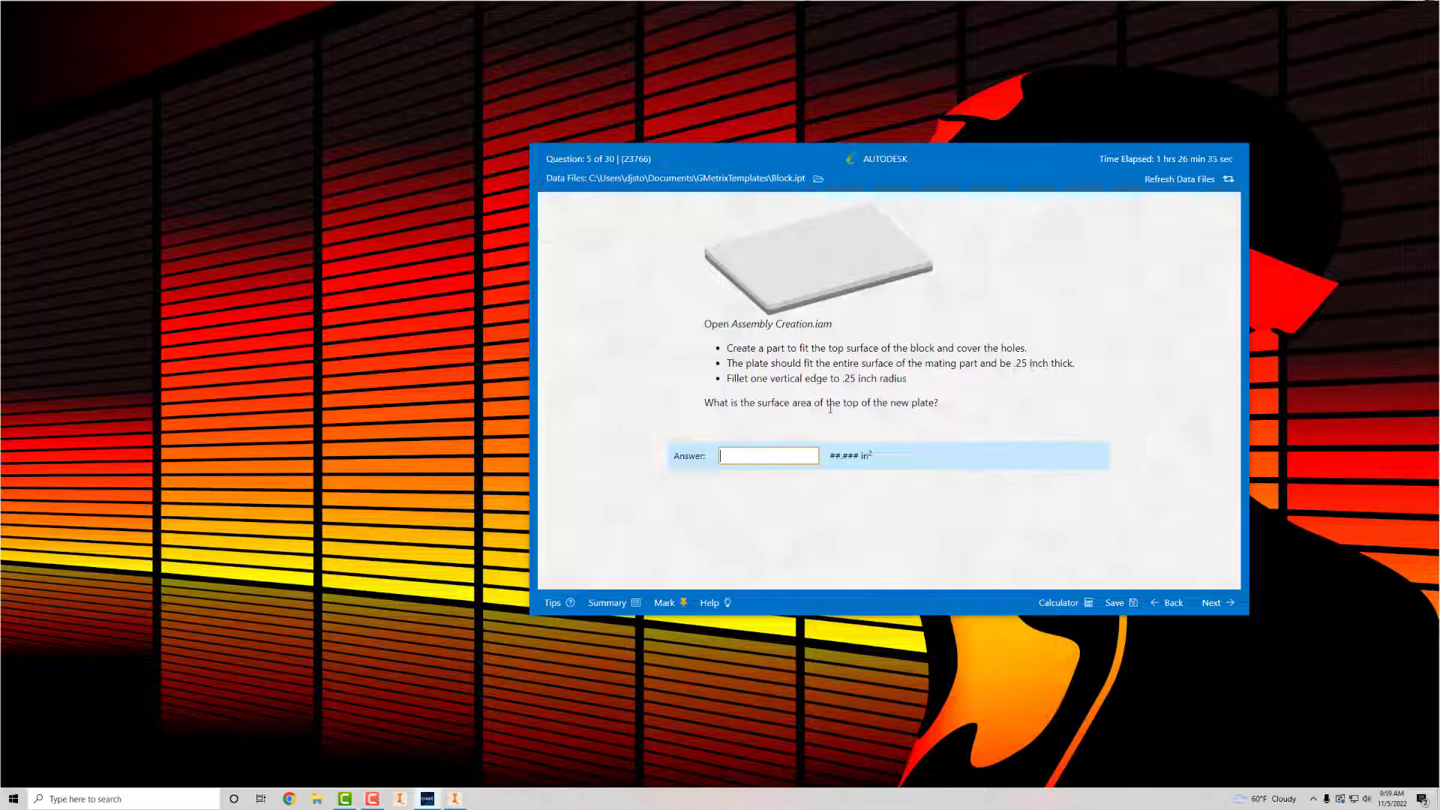
{"action": "left_click", "coordinate": [453, 799]}
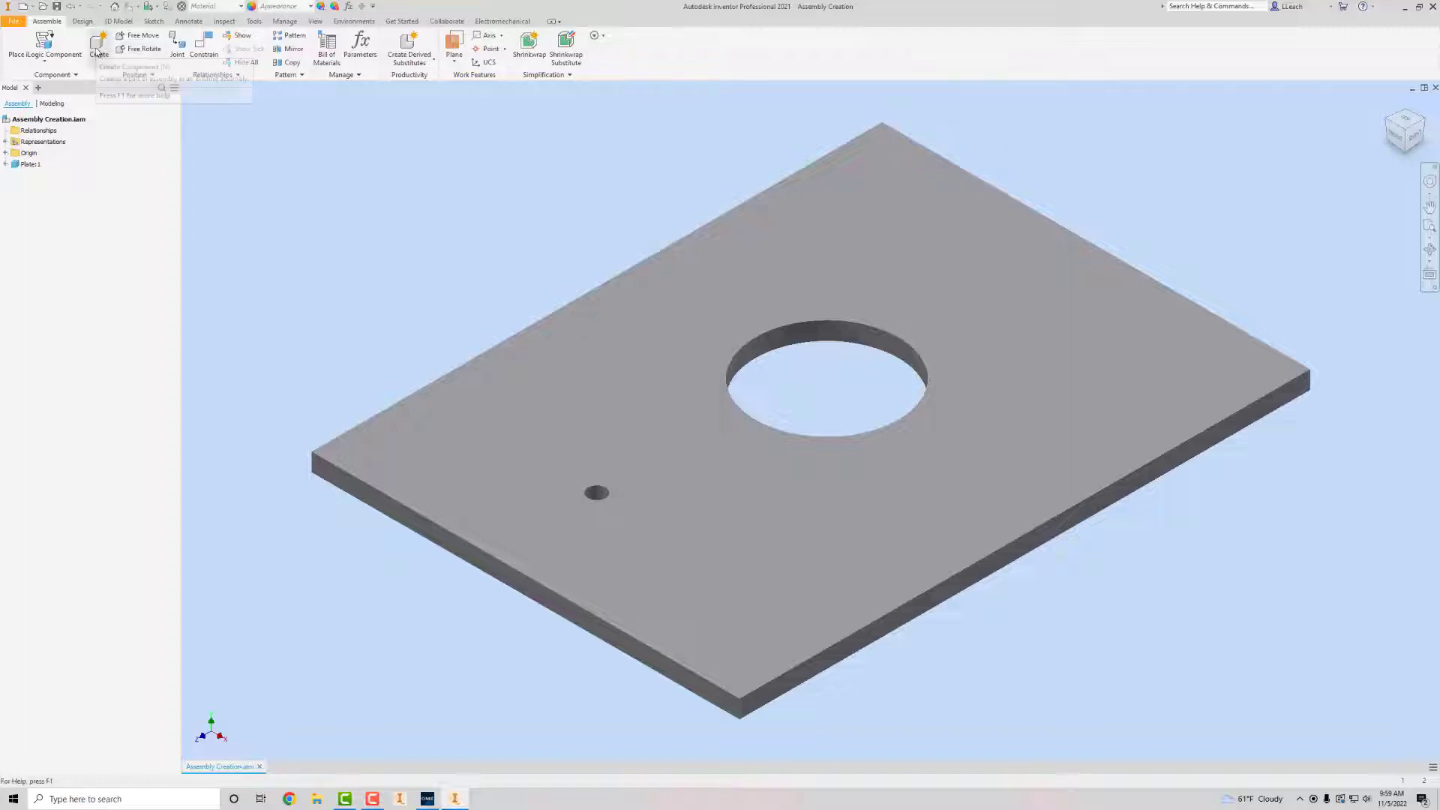
{"action": "left_click", "coordinate": [97, 46]}
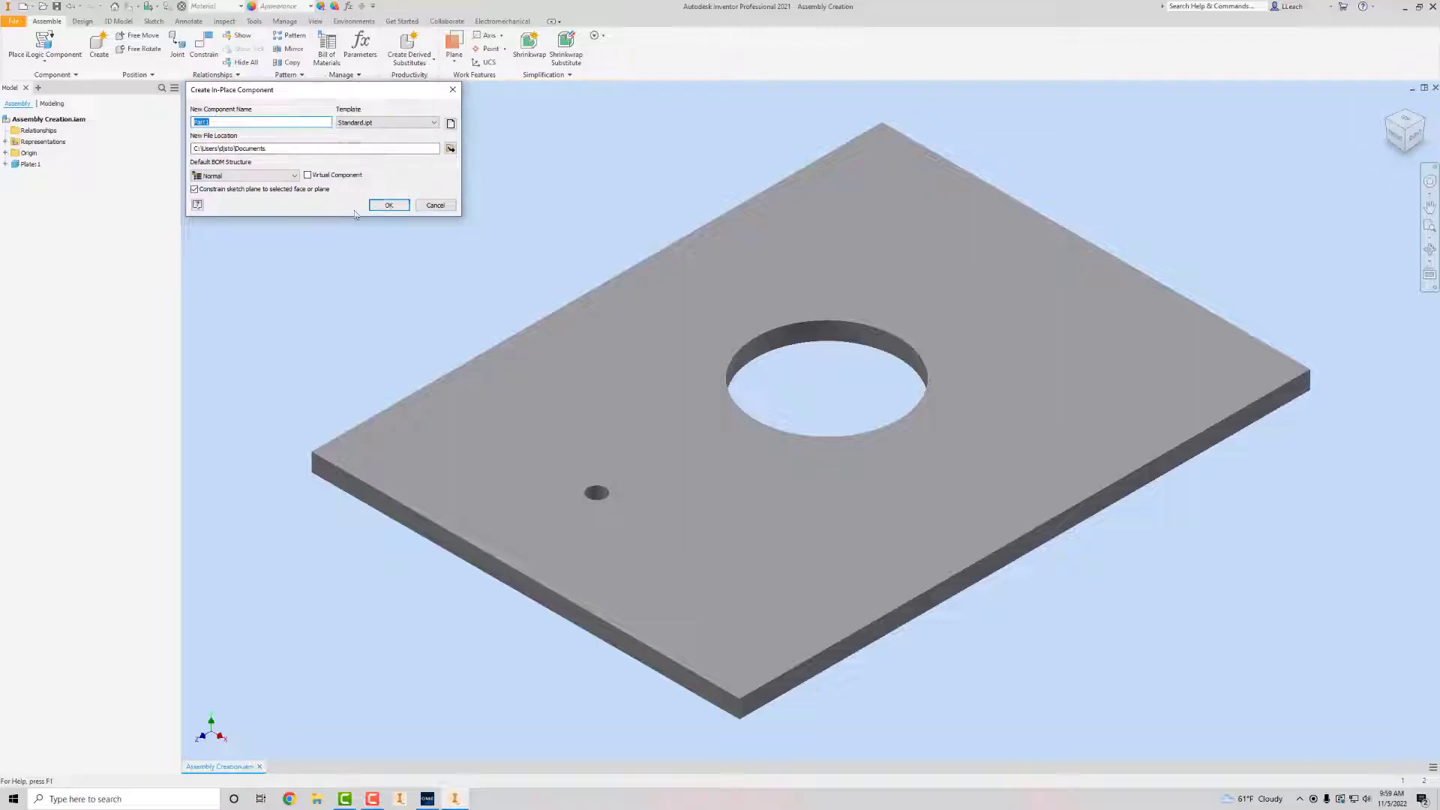
{"action": "left_click", "coordinate": [388, 206]}
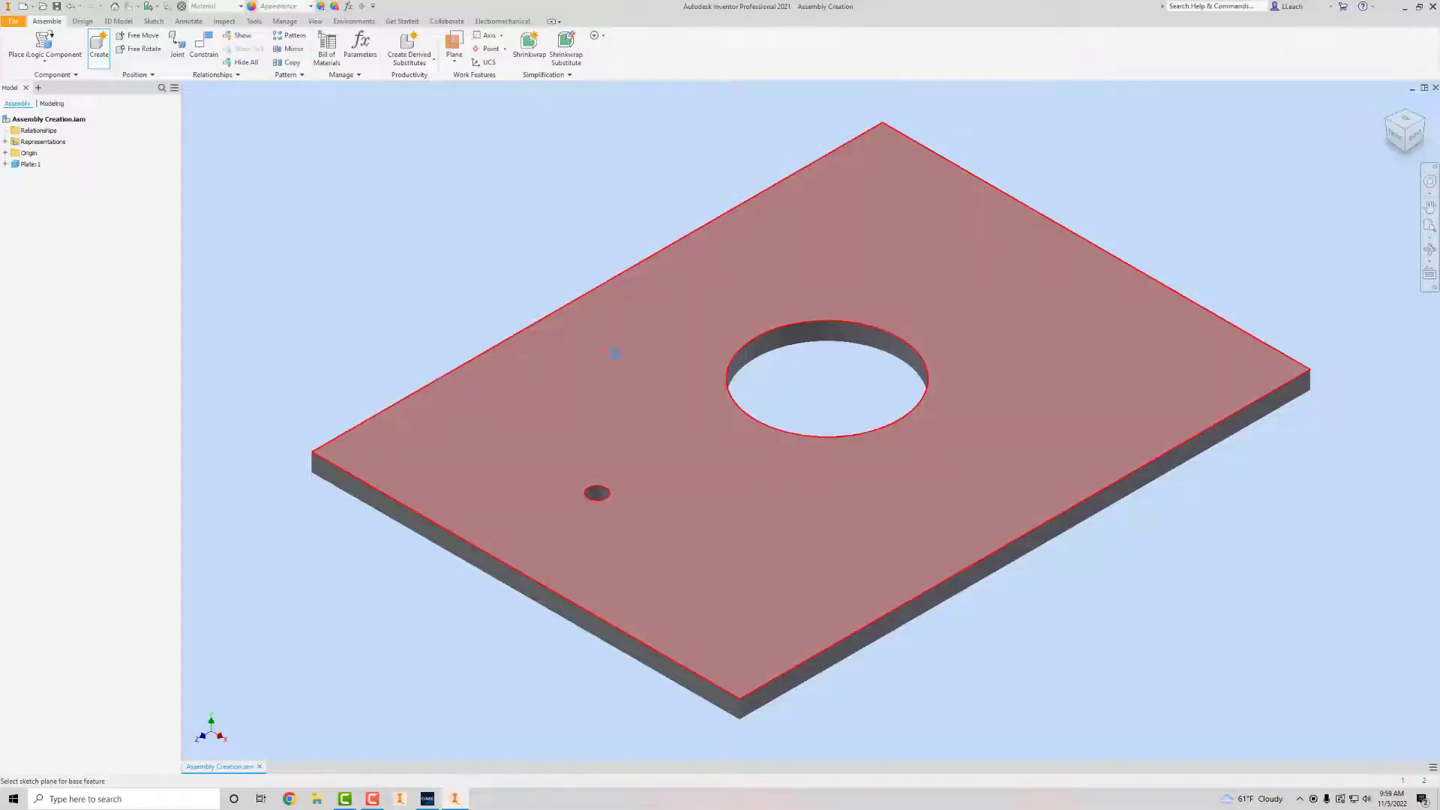
{"action": "left_click", "coordinate": [615, 353]}
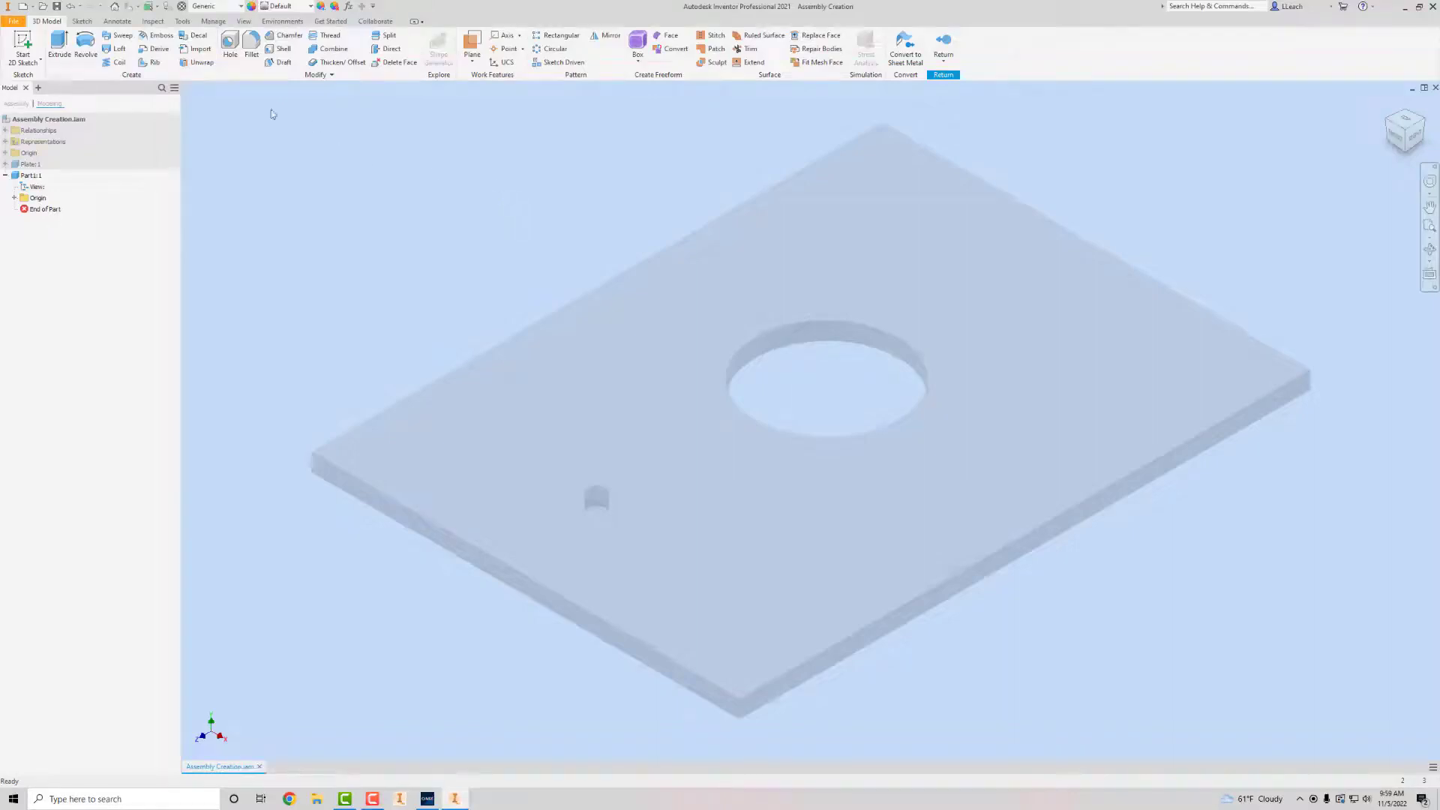
Sketch on the plate's top face in the new part, projecting its four outer edges as the profile, and finish the sketch.
{"action": "left_click", "coordinate": [25, 66]}
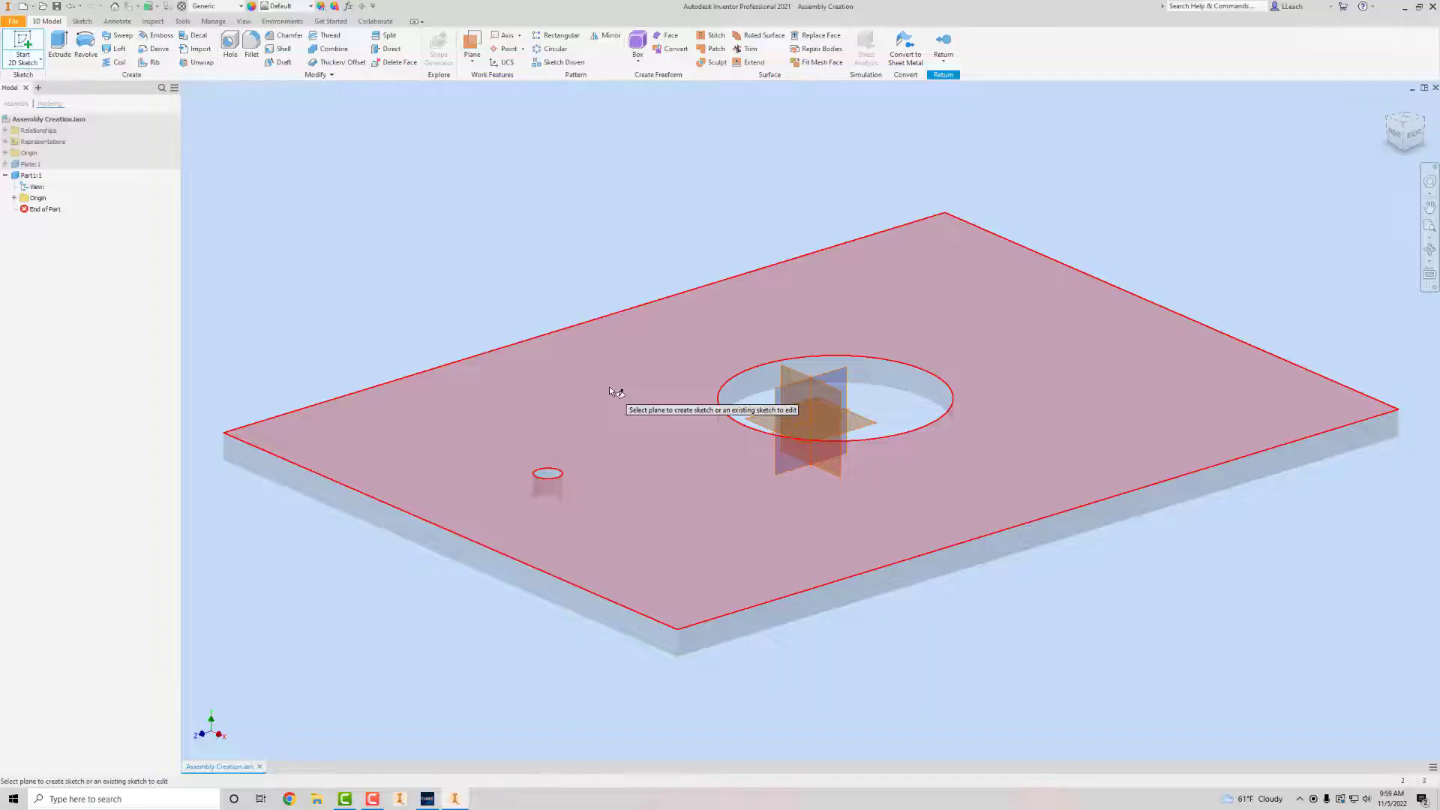
{"action": "left_click", "coordinate": [609, 390]}
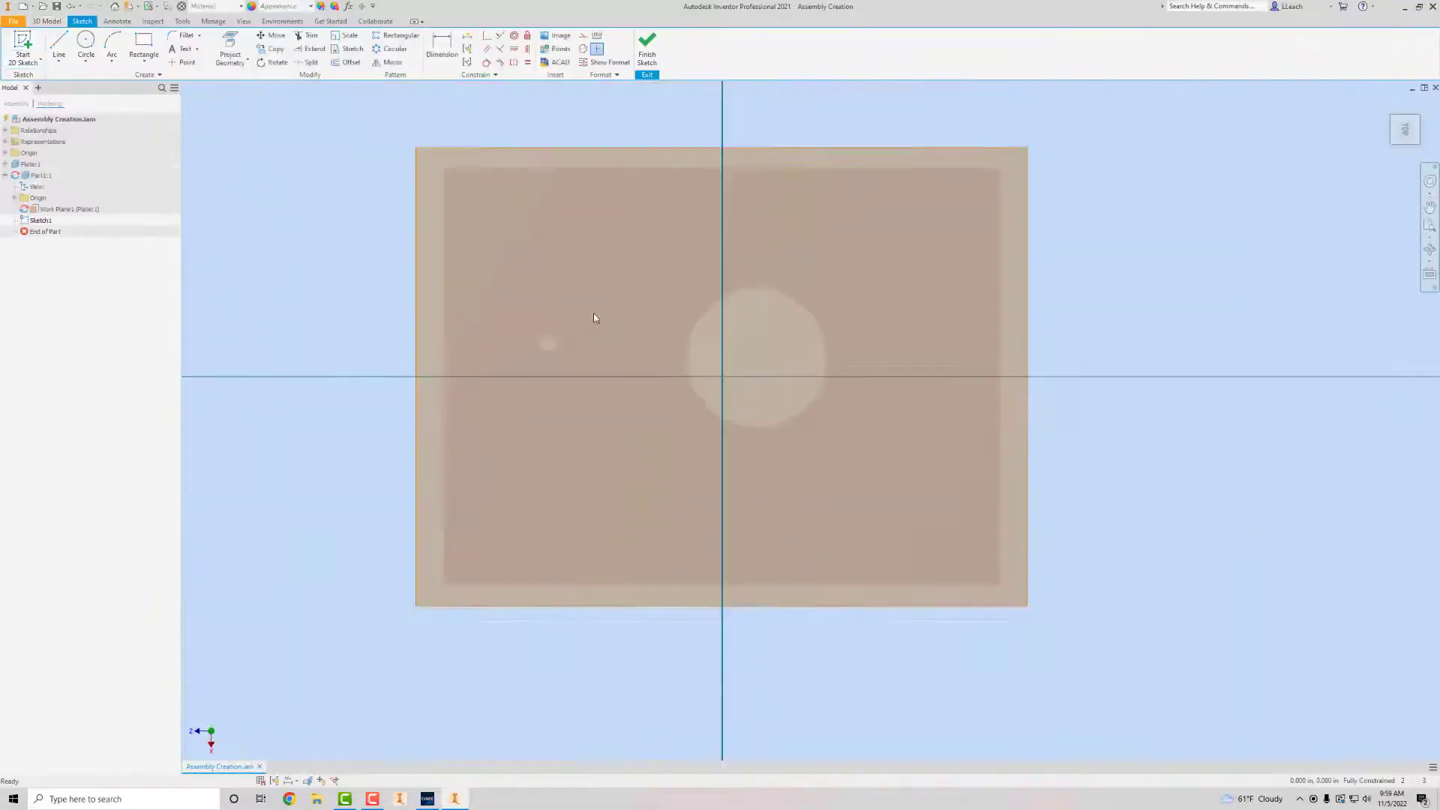
{"action": "left_click", "coordinate": [231, 48]}
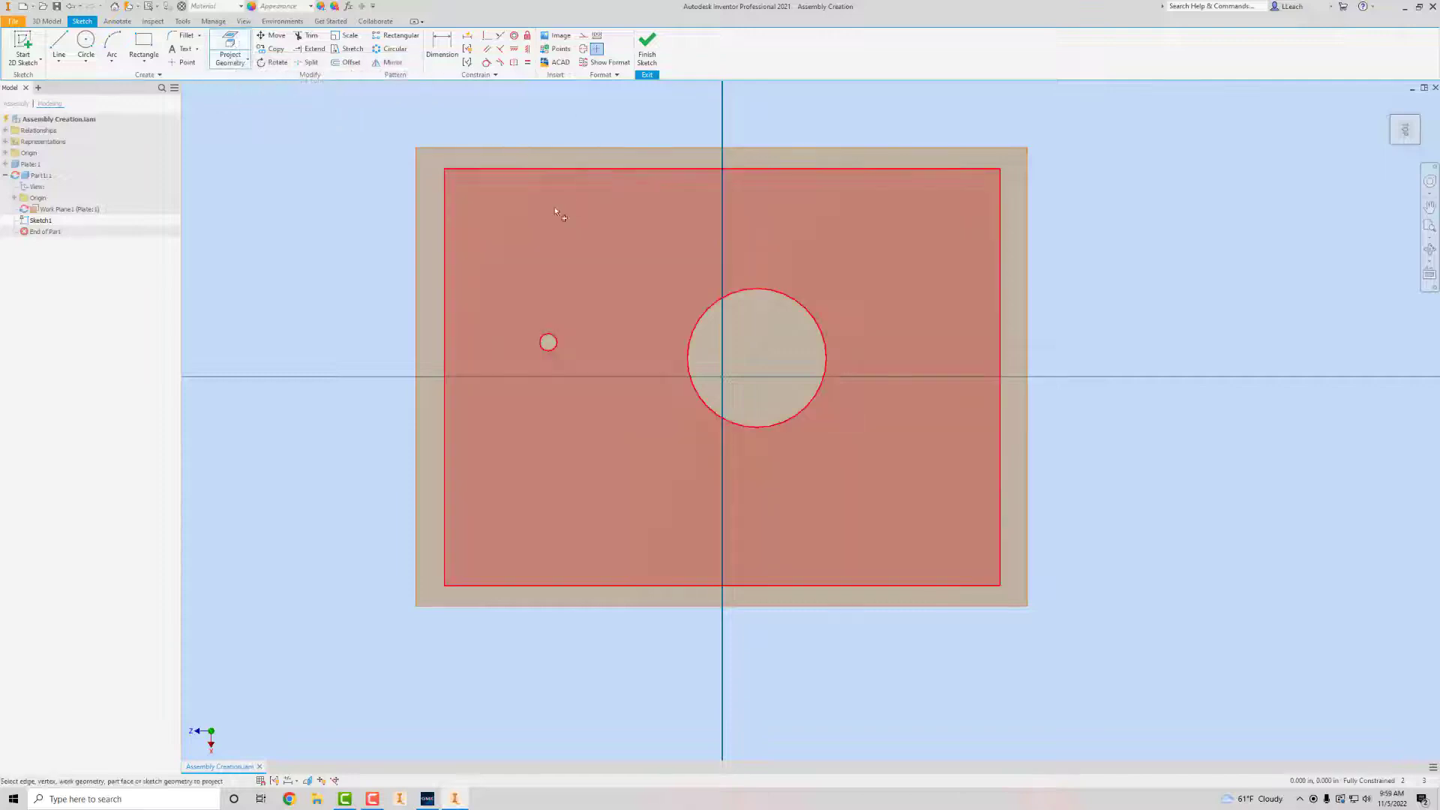
{"action": "left_click", "coordinate": [444, 258]}
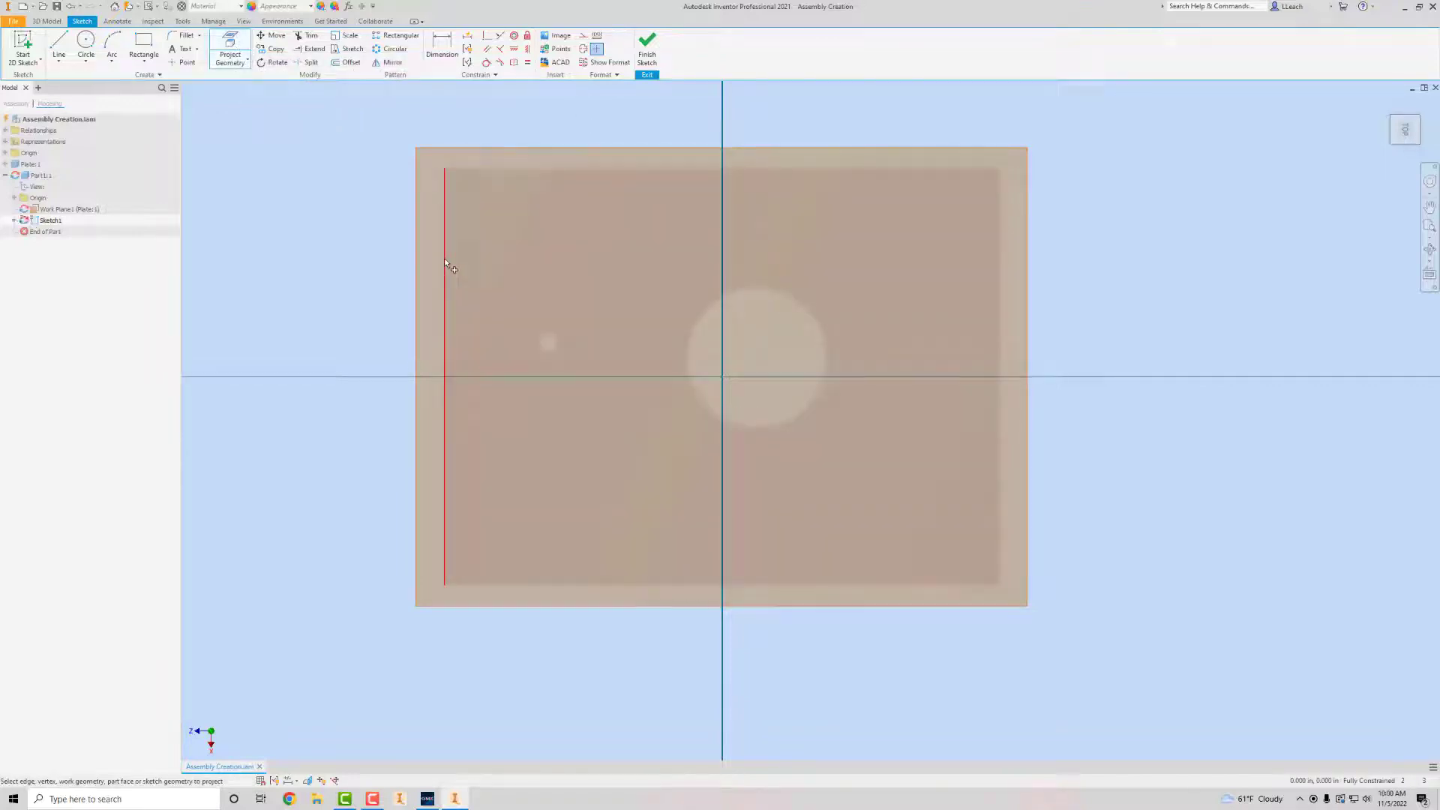
{"action": "left_click", "coordinate": [493, 168]}
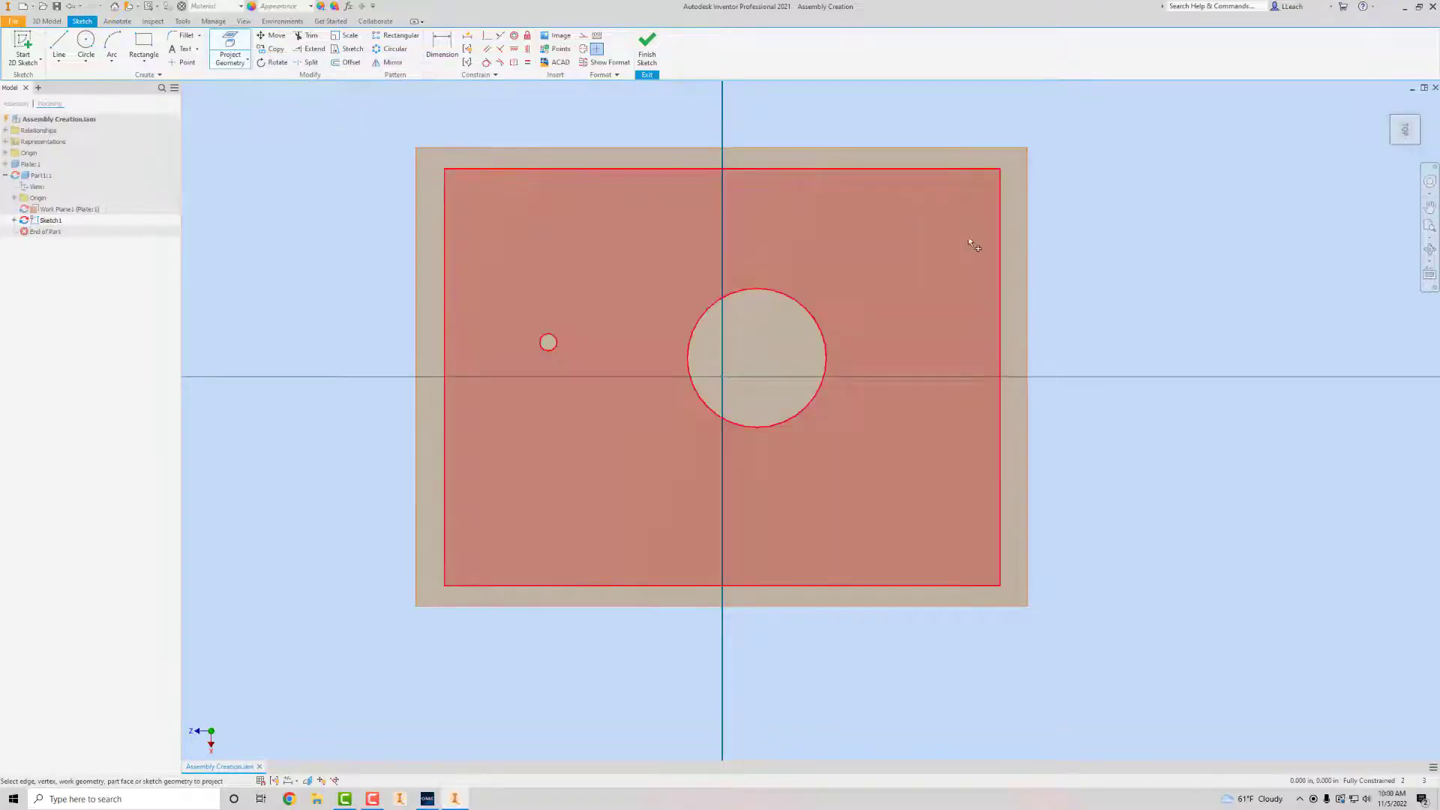
{"action": "left_click", "coordinate": [1000, 238]}
{"action": "left_click", "coordinate": [882, 586]}
{"action": "left_click", "coordinate": [647, 51]}
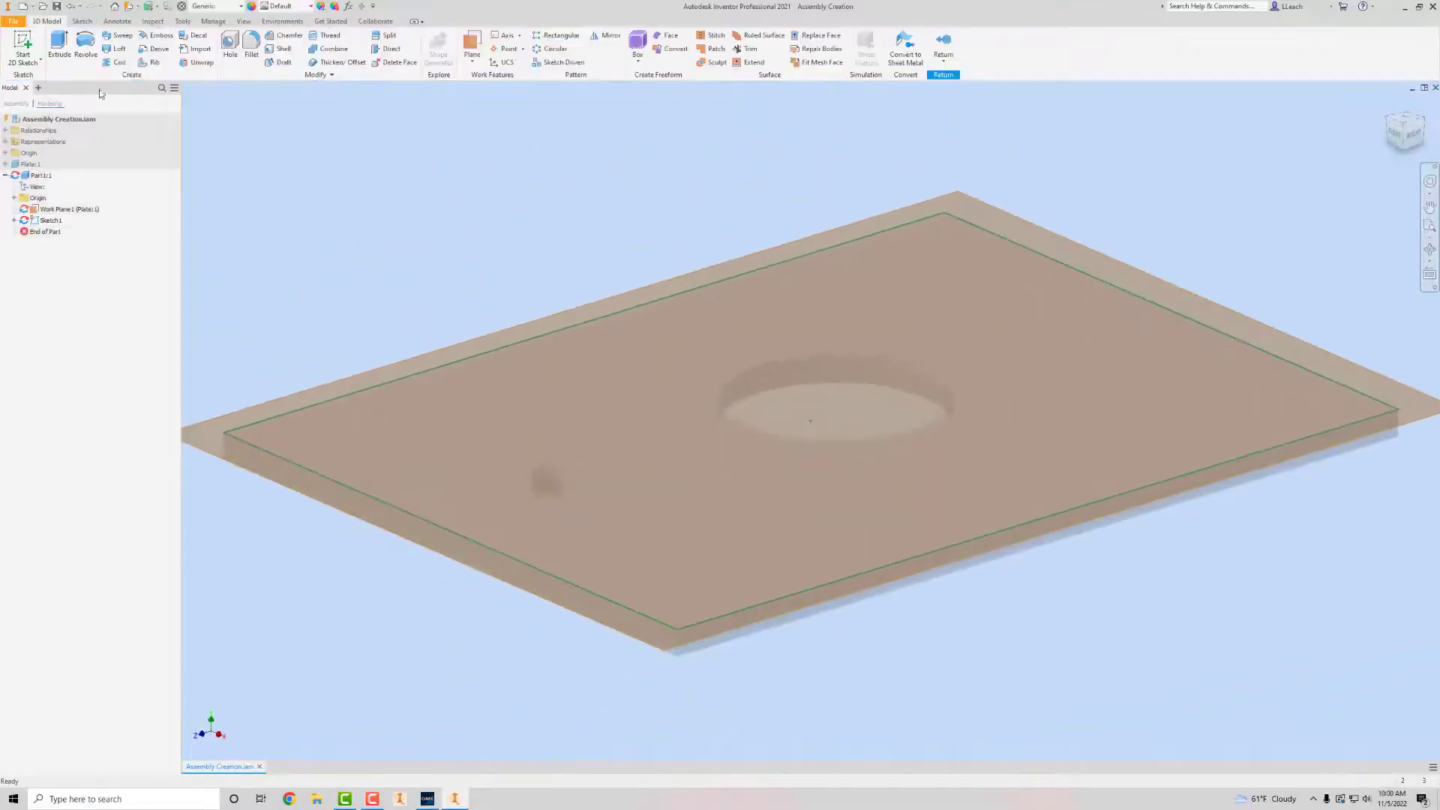
Extrude the projected profile 0.25 in upward, checking the required plate thickness in GMetrix.
{"action": "left_click", "coordinate": [59, 45]}
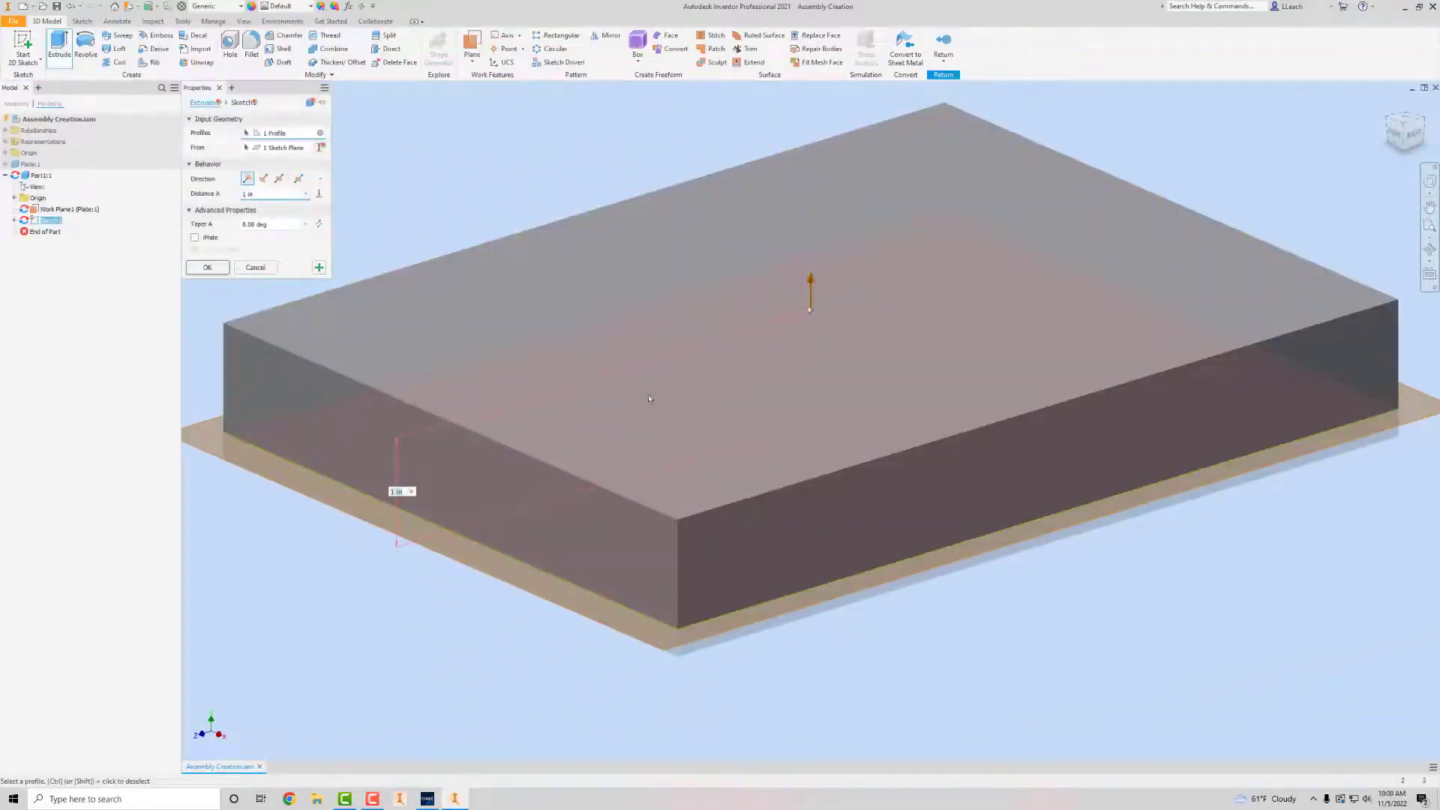
{"action": "left_click", "coordinate": [454, 799]}
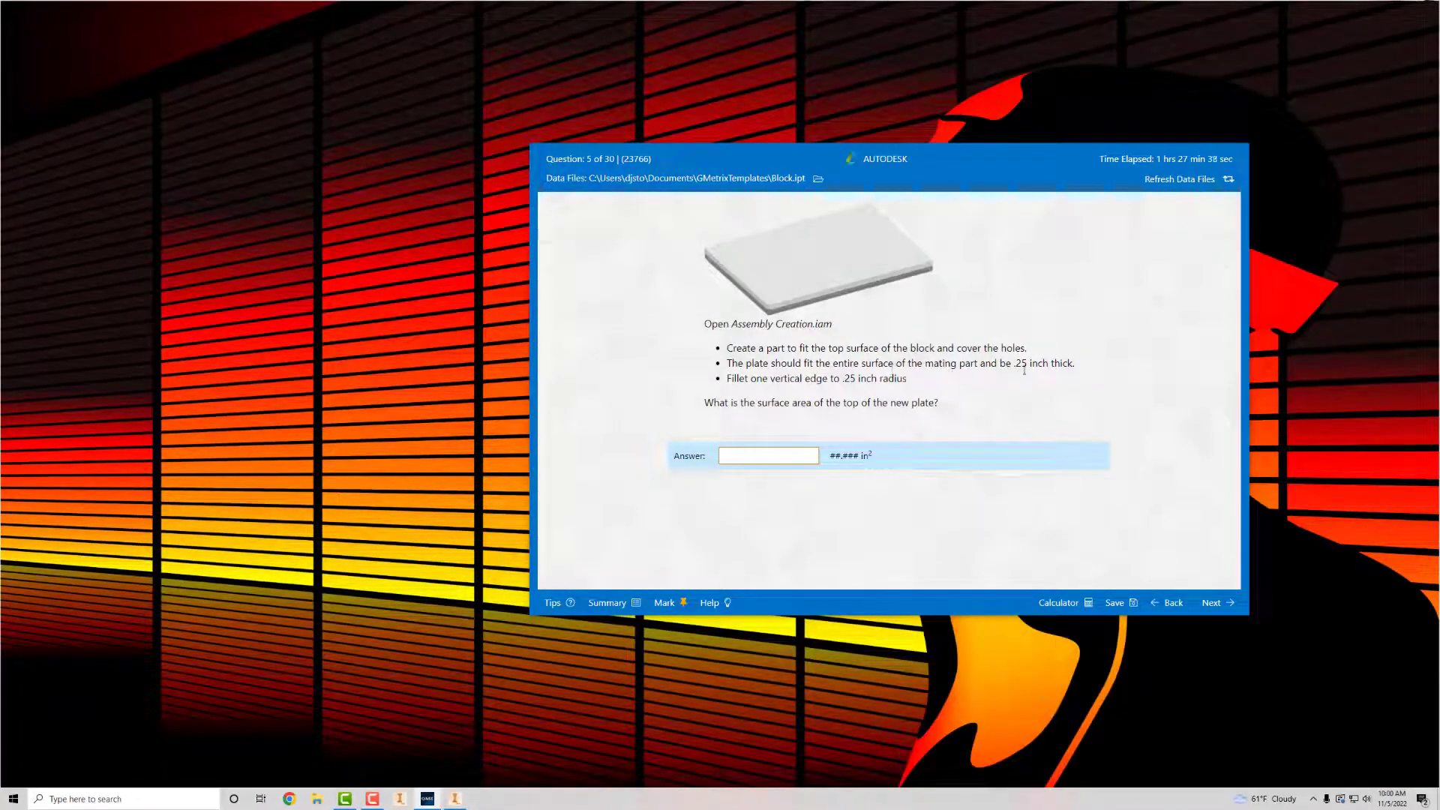
{"action": "left_click", "coordinate": [454, 798]}
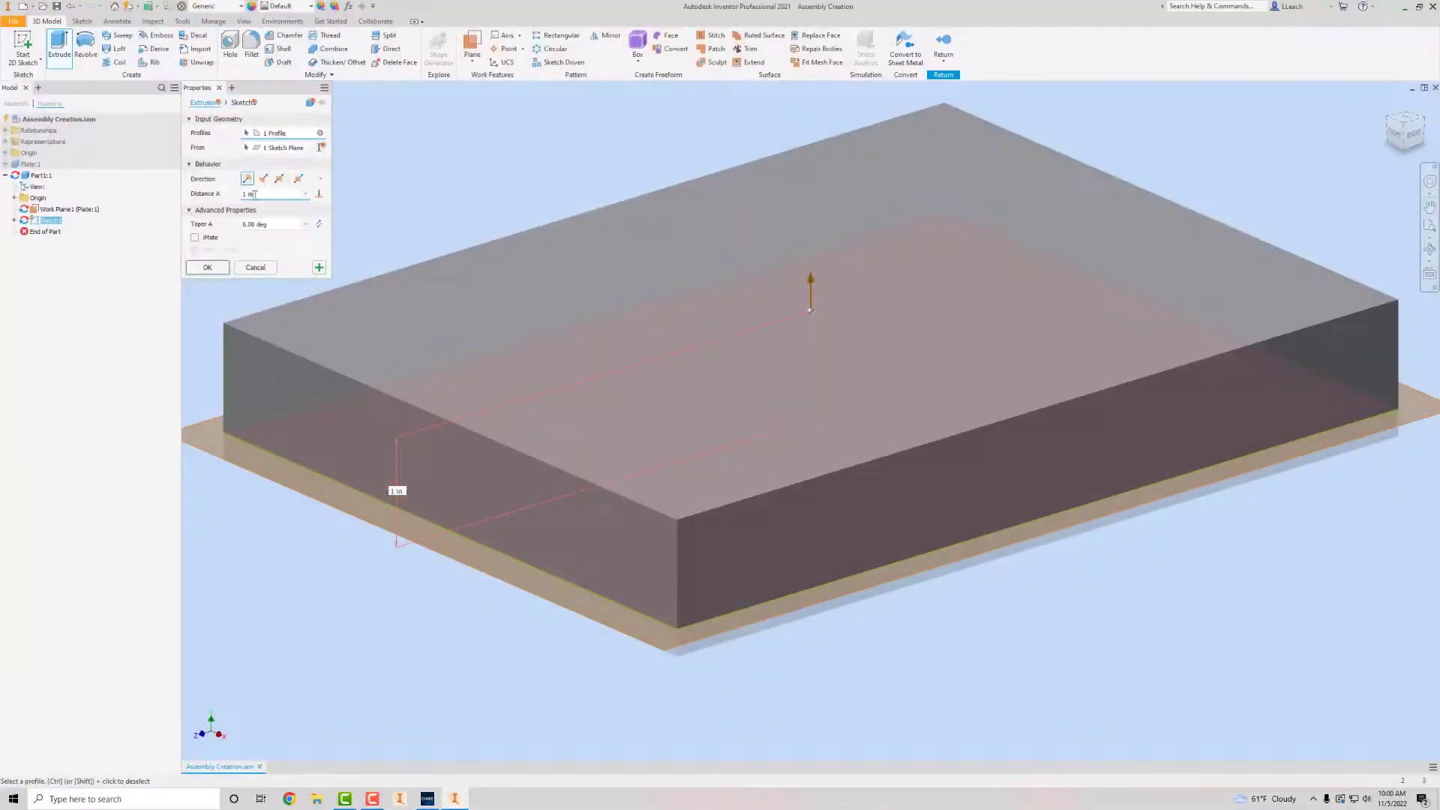
{"action": "type", "text": ".25"}
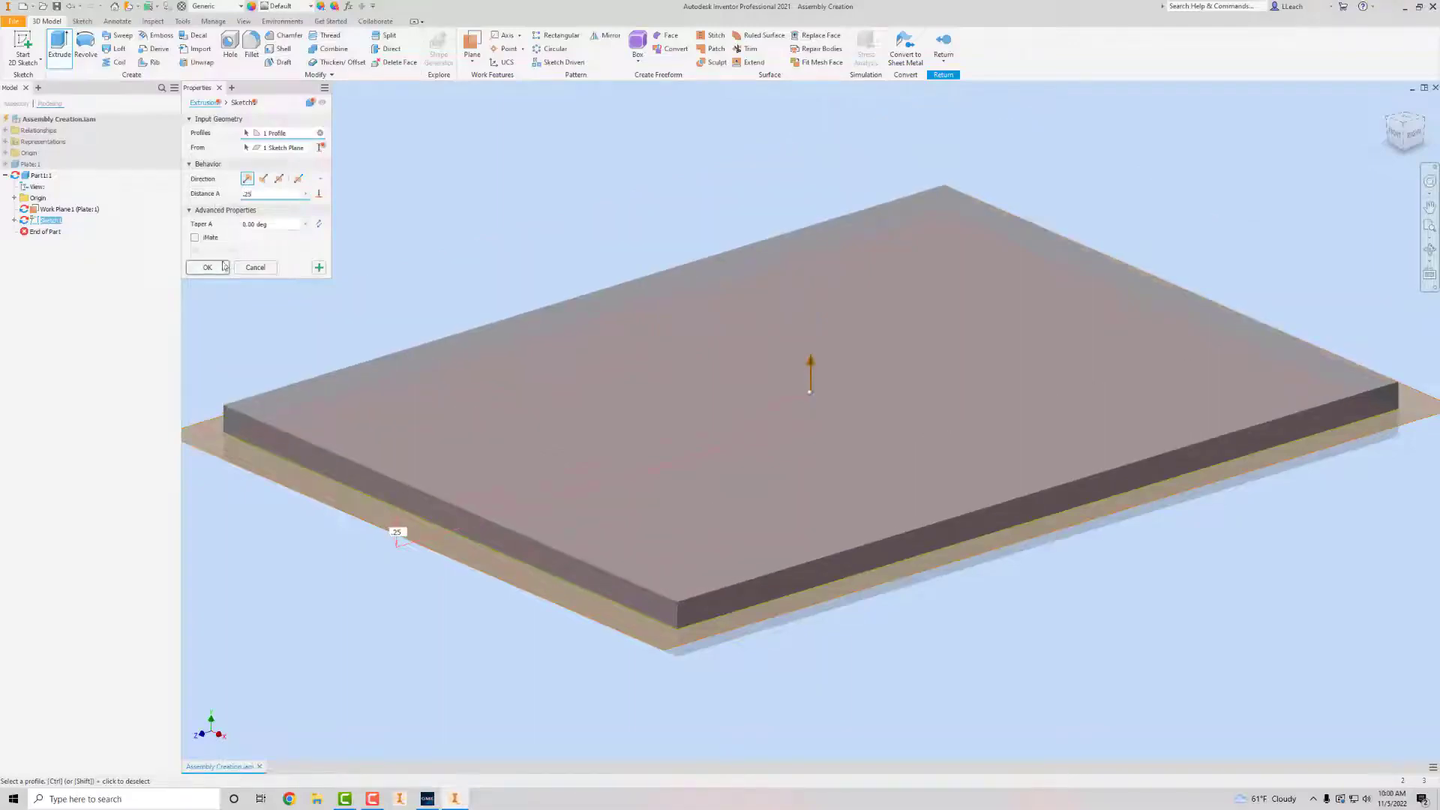
{"action": "left_click", "coordinate": [218, 268]}
Check the fillet requirement in GMetrix and fillet the new plate's front vertical edge with a 0.25 in radius in Inventor.
{"action": "left_click", "coordinate": [428, 798]}
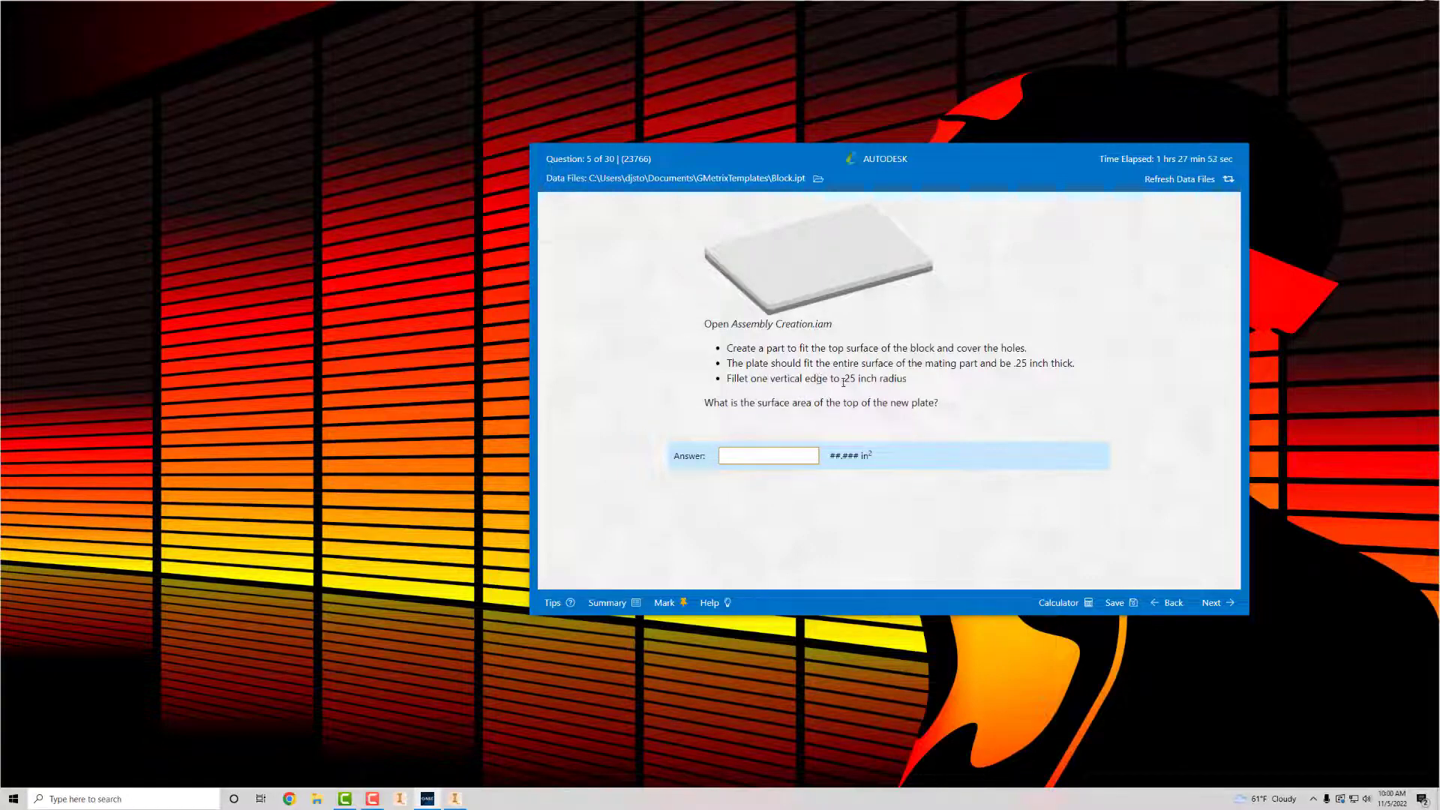
{"action": "left_click", "coordinate": [454, 798]}
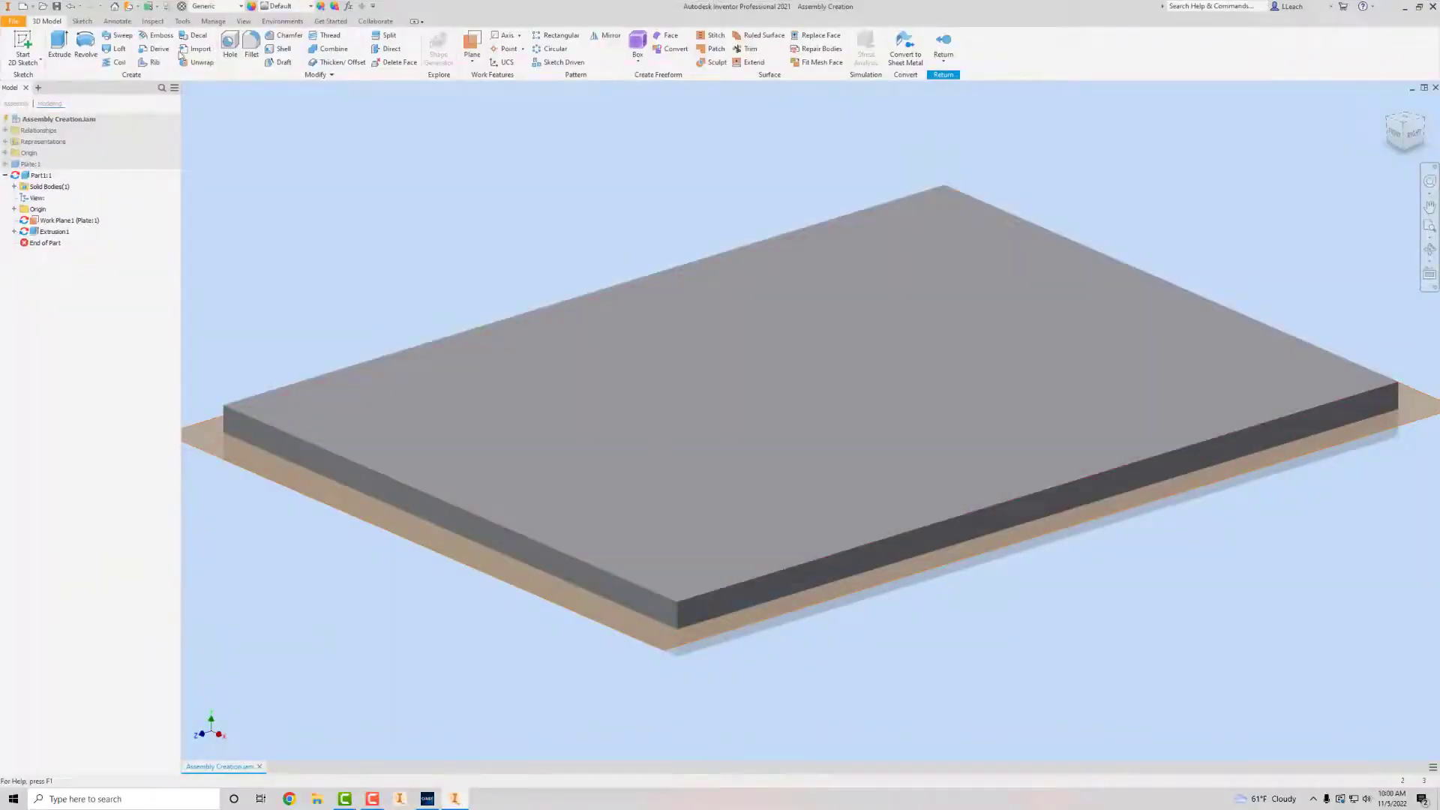
{"action": "left_click", "coordinate": [254, 47]}
{"action": "left_click", "coordinate": [306, 140]}
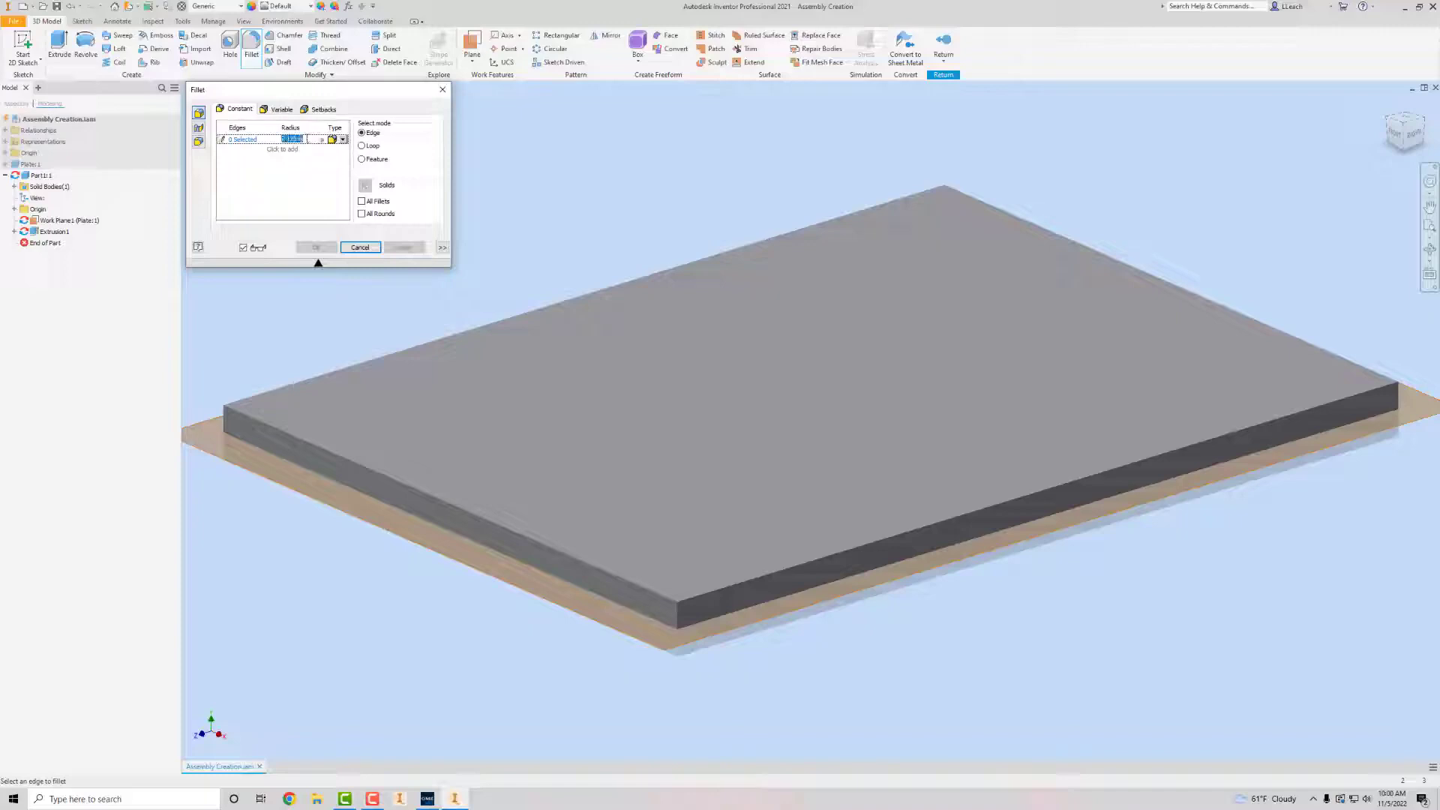
{"action": "key", "text": "BackSpace"}
{"action": "left_click", "coordinate": [680, 618]}
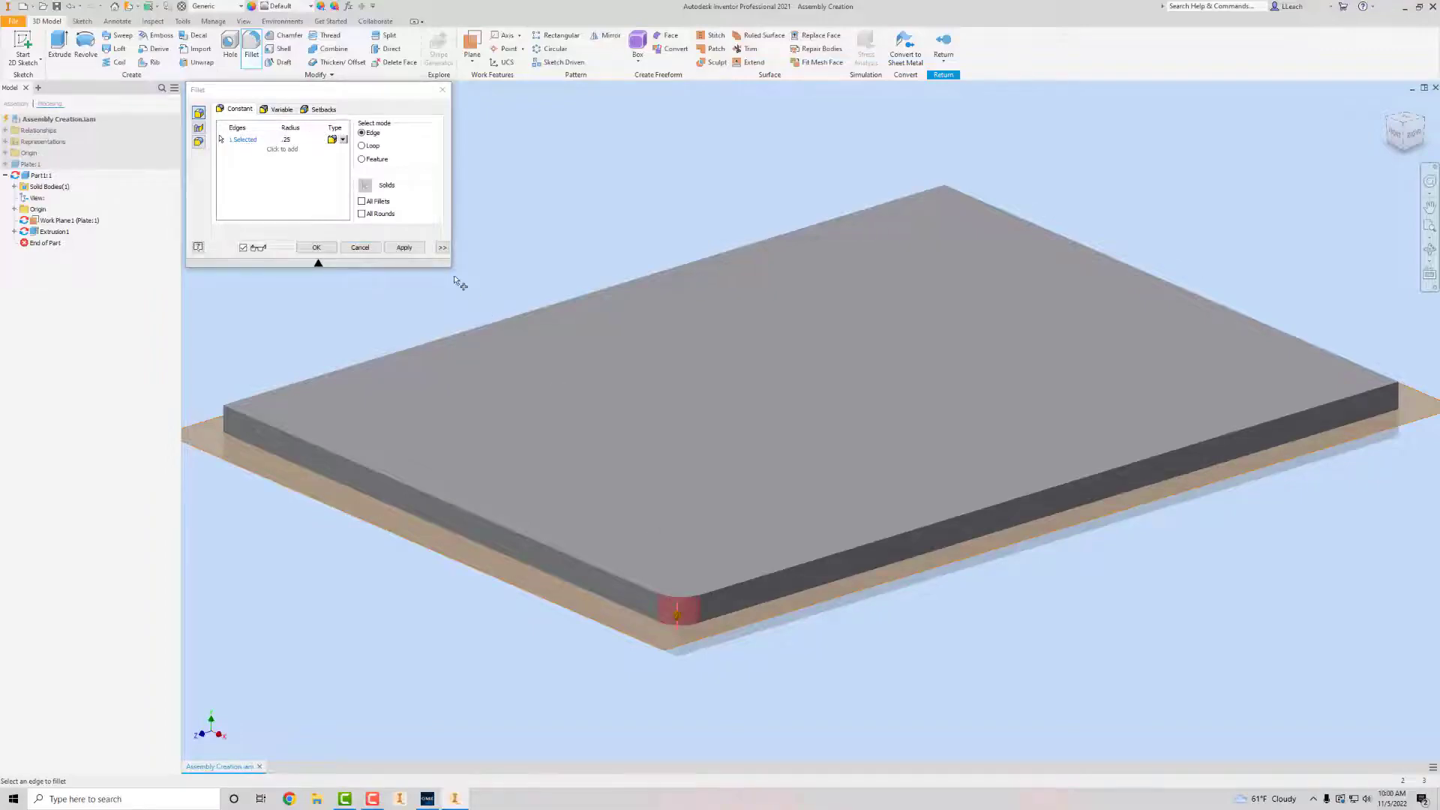
{"action": "left_click", "coordinate": [404, 248]}
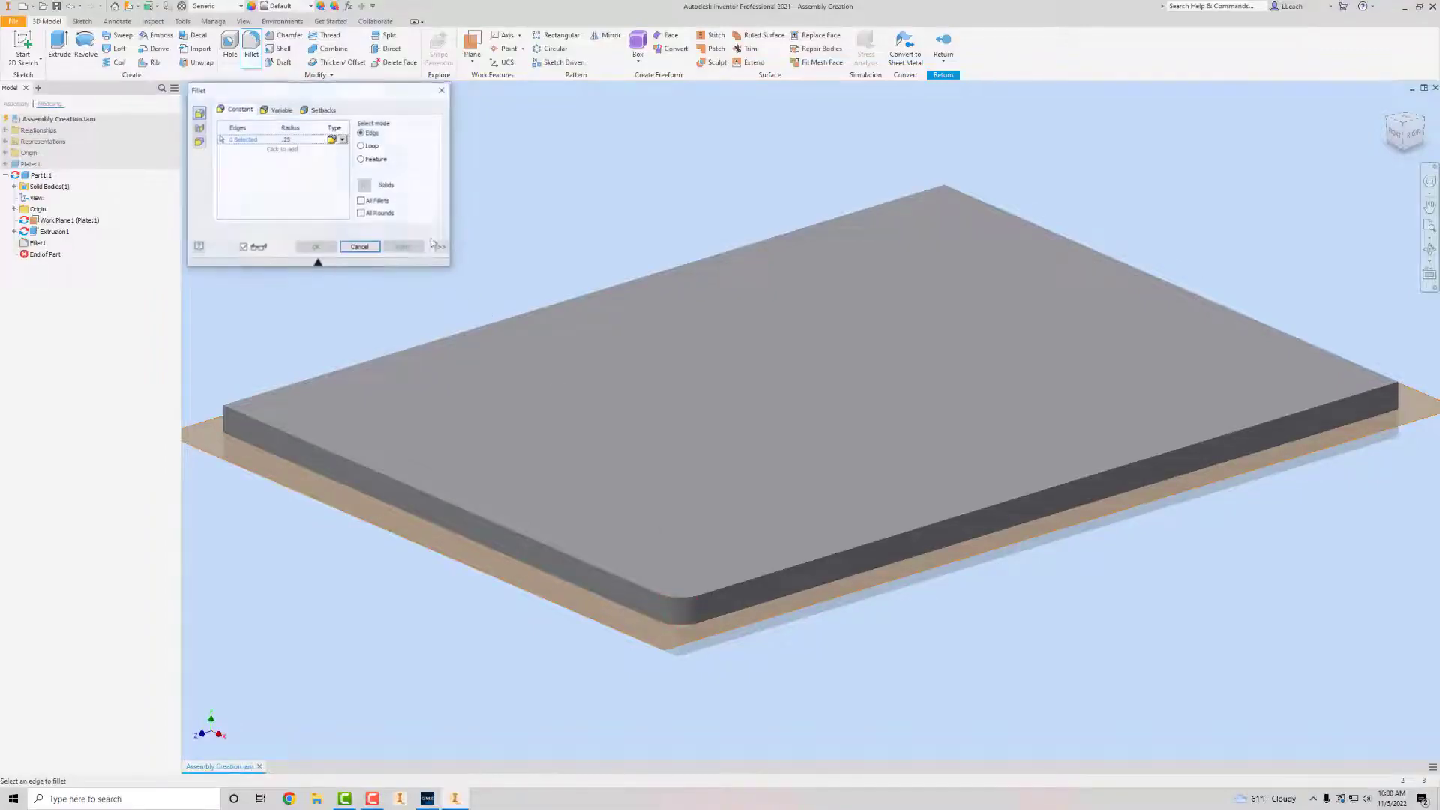
{"action": "left_click", "coordinate": [443, 89]}
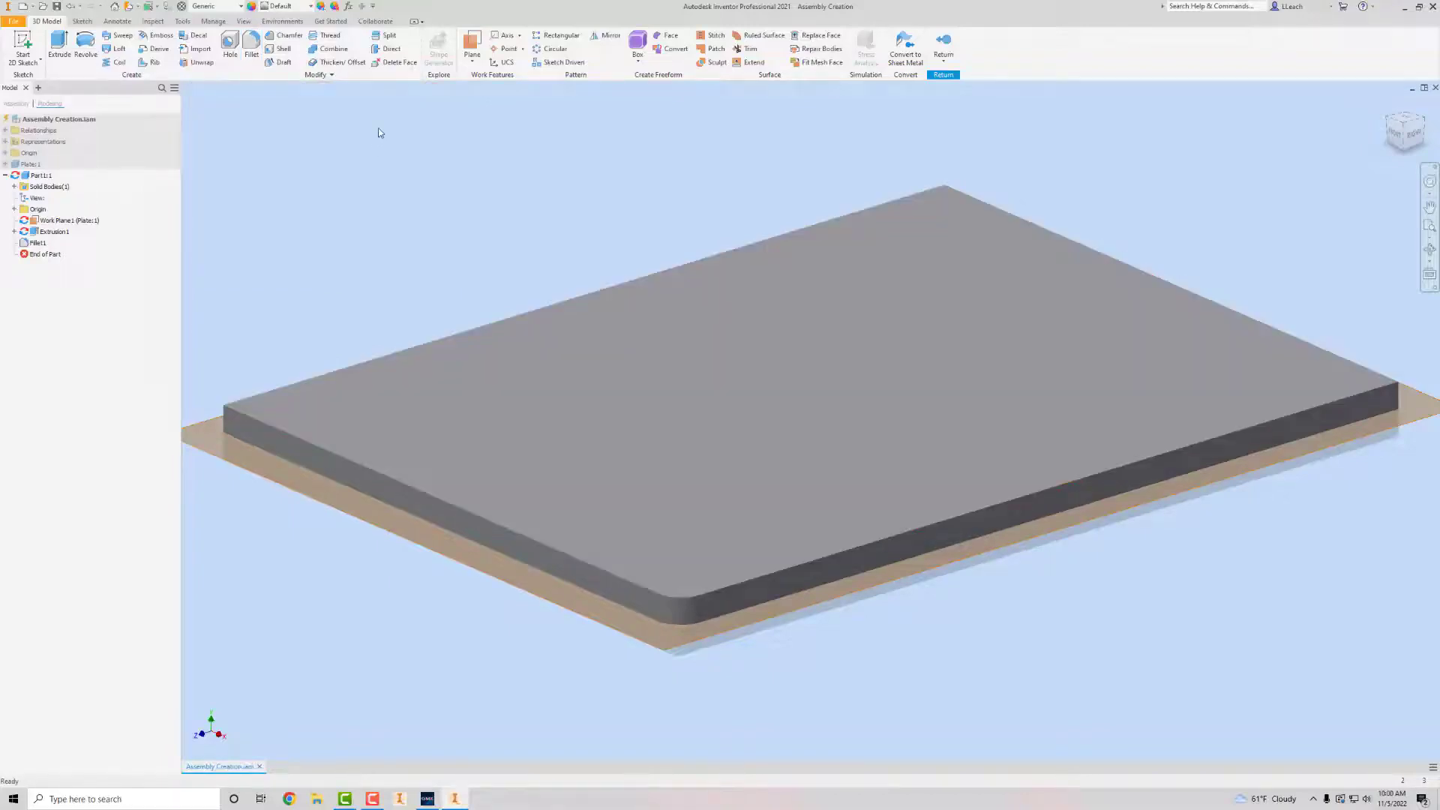
Measure the area of the new plate's top face.
{"action": "left_click", "coordinate": [182, 21]}
{"action": "left_click", "coordinate": [25, 46]}
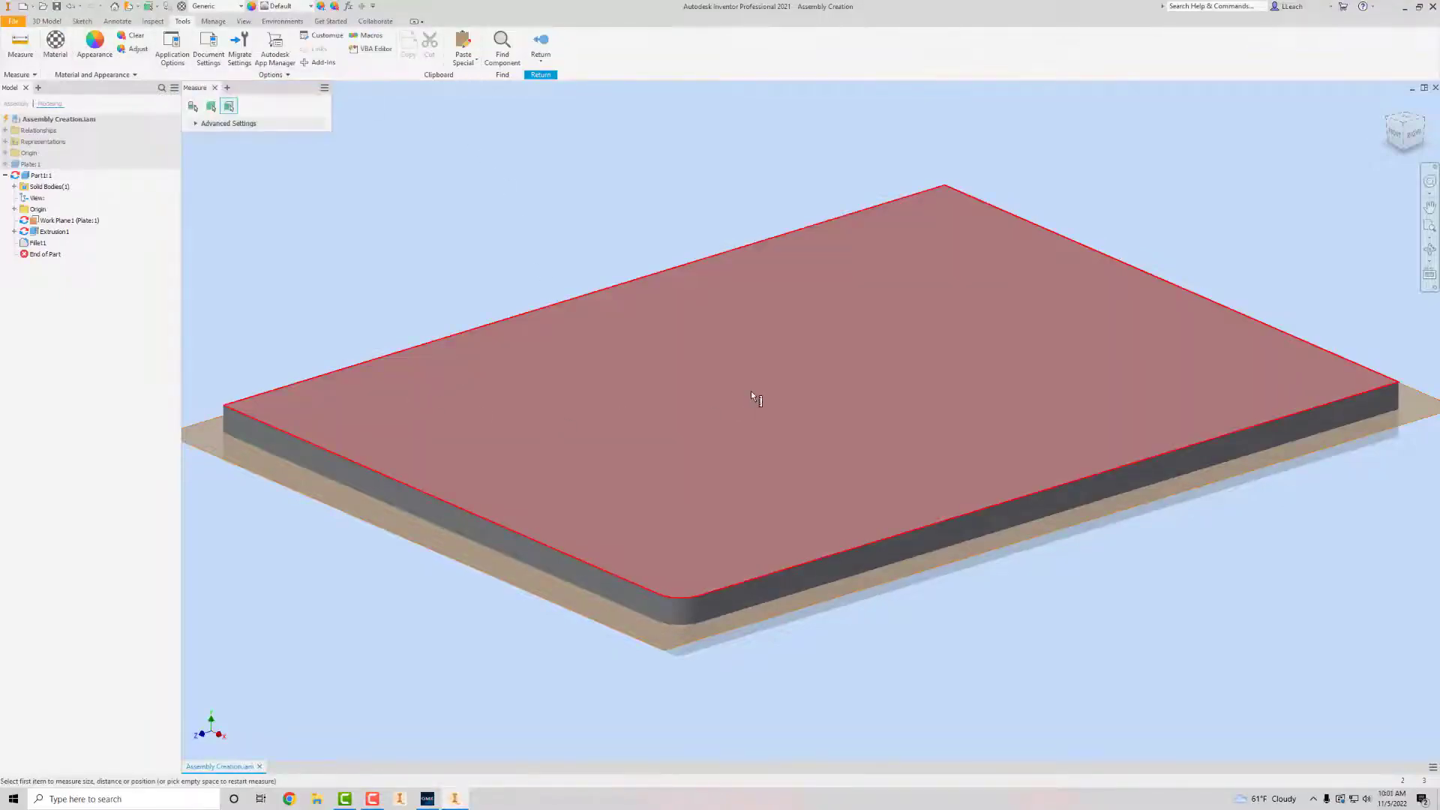
{"action": "left_click", "coordinate": [751, 393]}
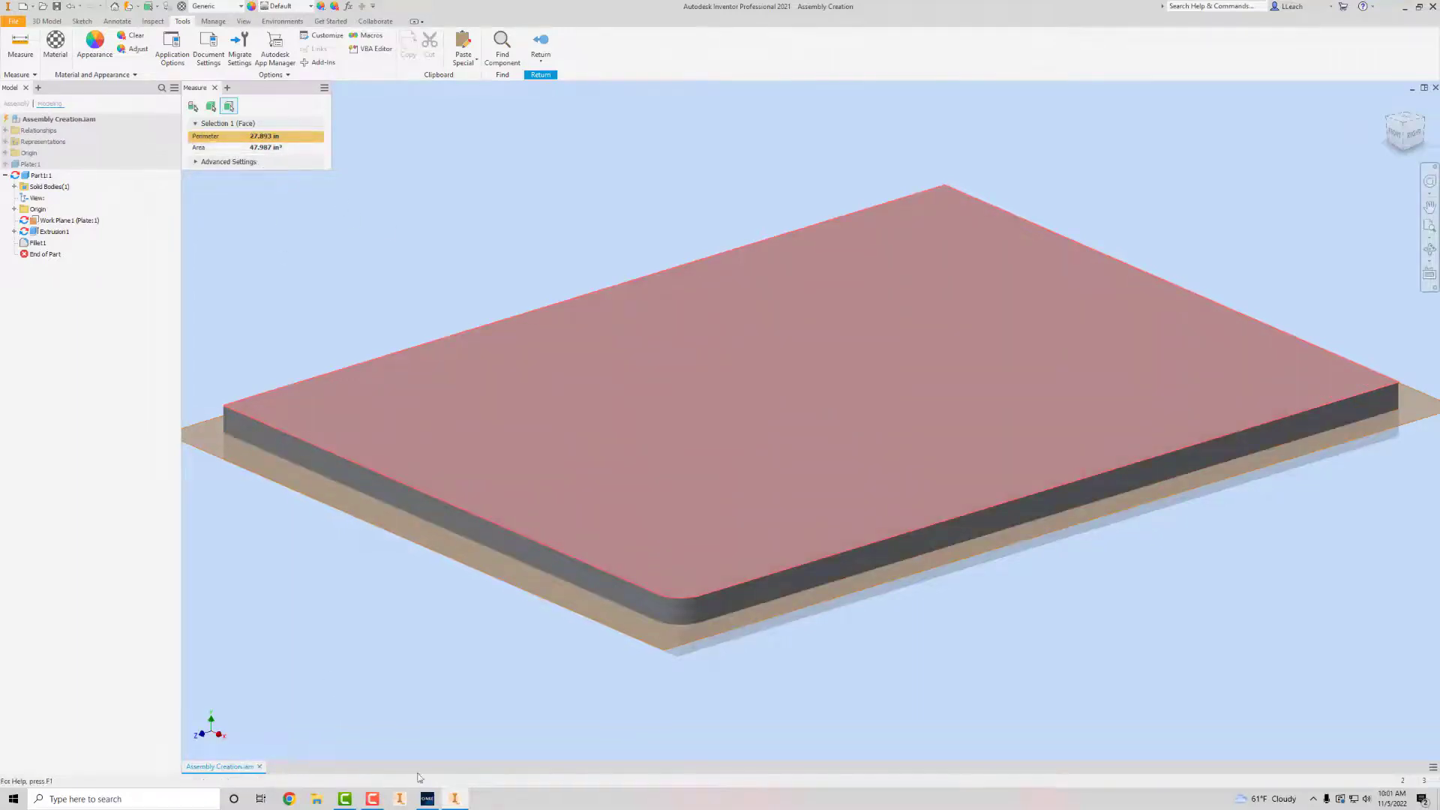
{"action": "left_click", "coordinate": [457, 799]}
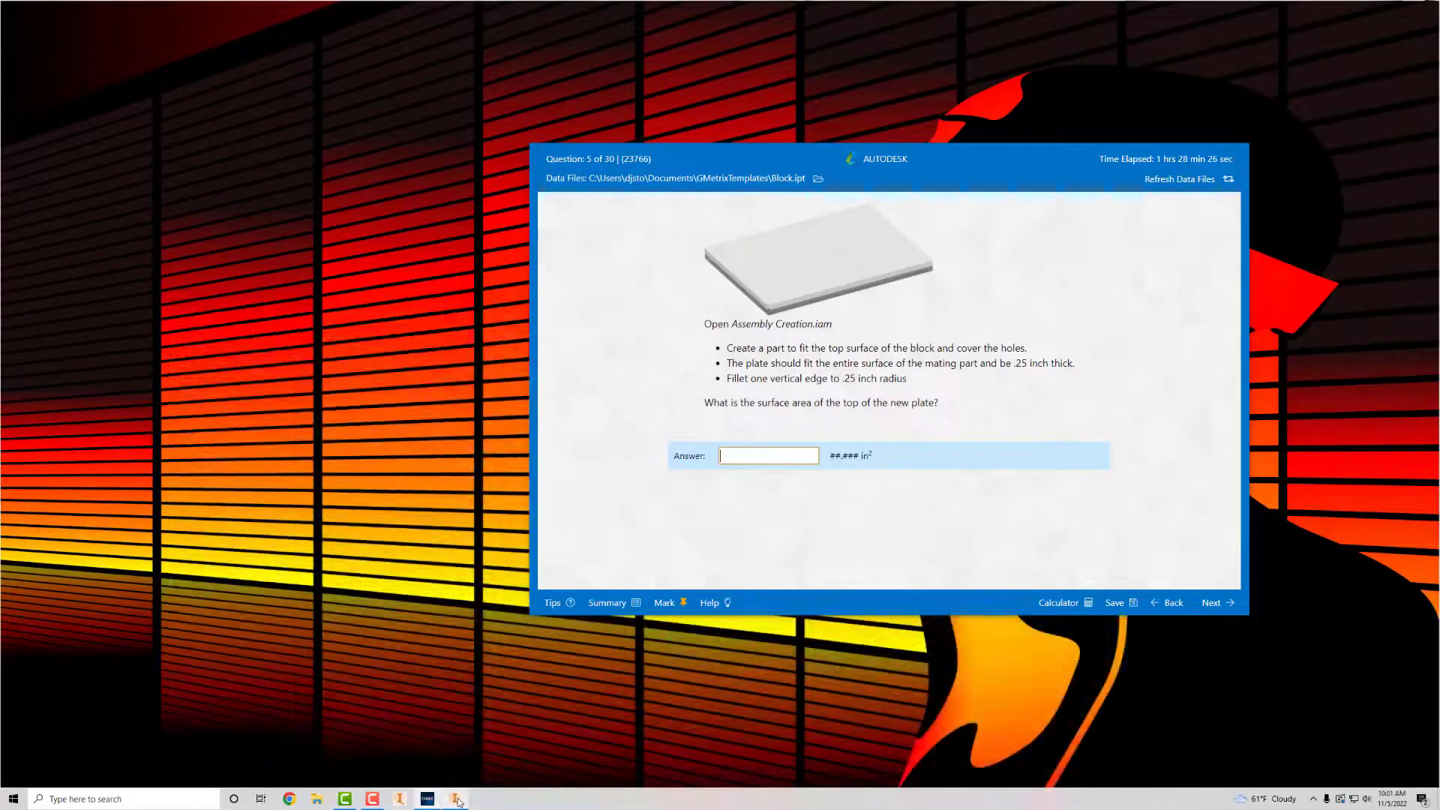
{"action": "left_click", "coordinate": [455, 799]}
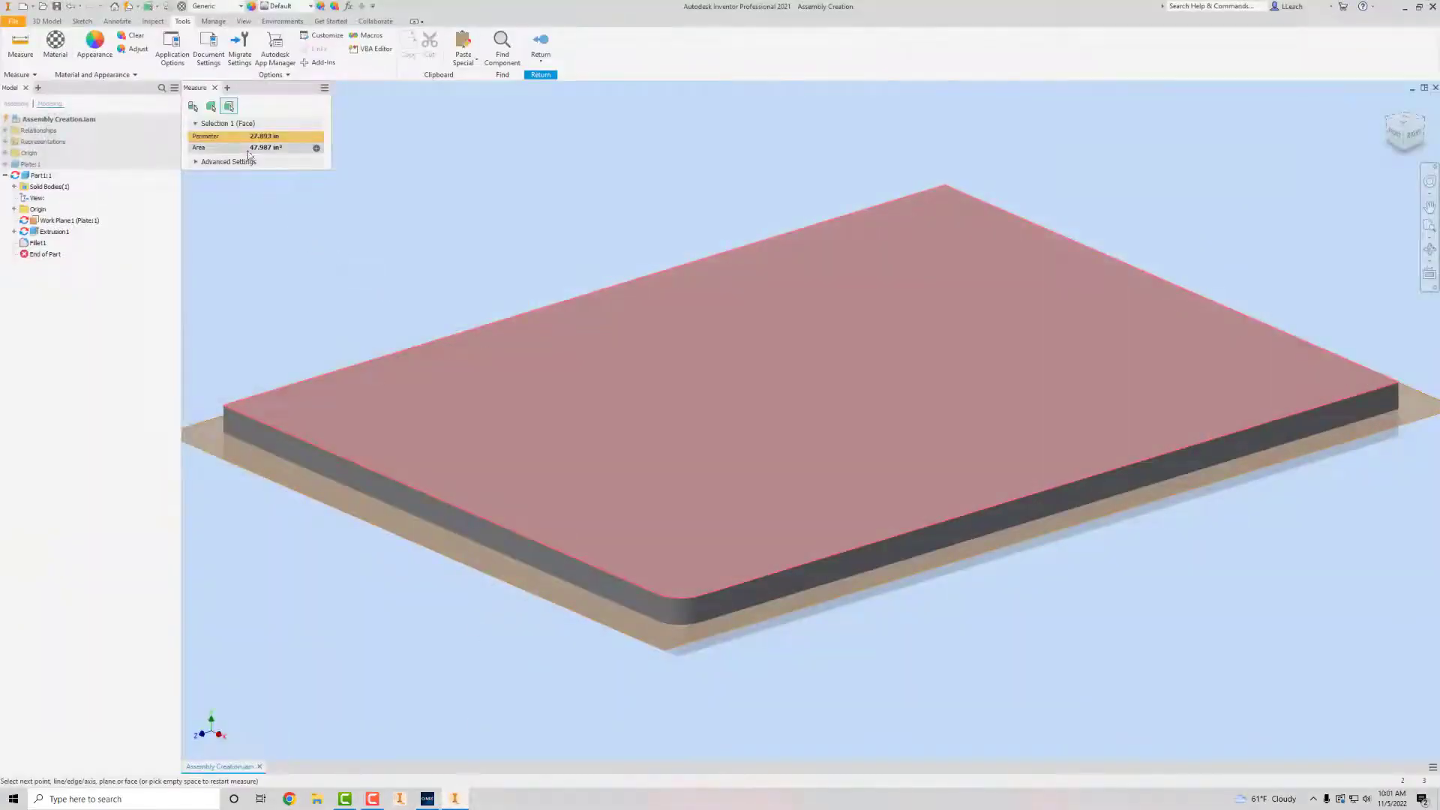
Enter 47.987 as the answer to question 5 in GMetrix and compare it with the area measurement in Inventor.
{"action": "left_click", "coordinate": [468, 797]}
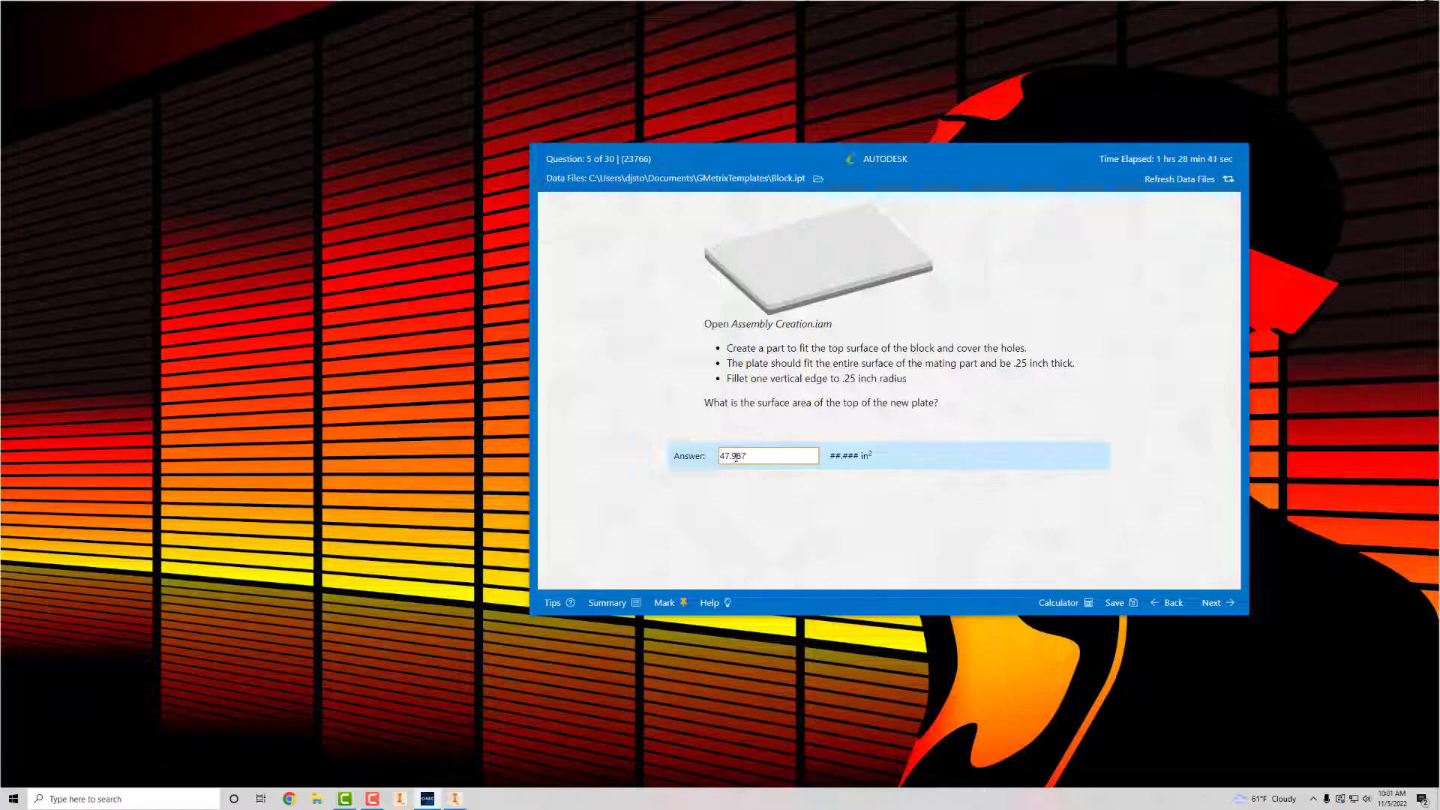
{"action": "left_click", "coordinate": [449, 800]}
{"action": "mouse_move", "coordinate": [254, 153]}
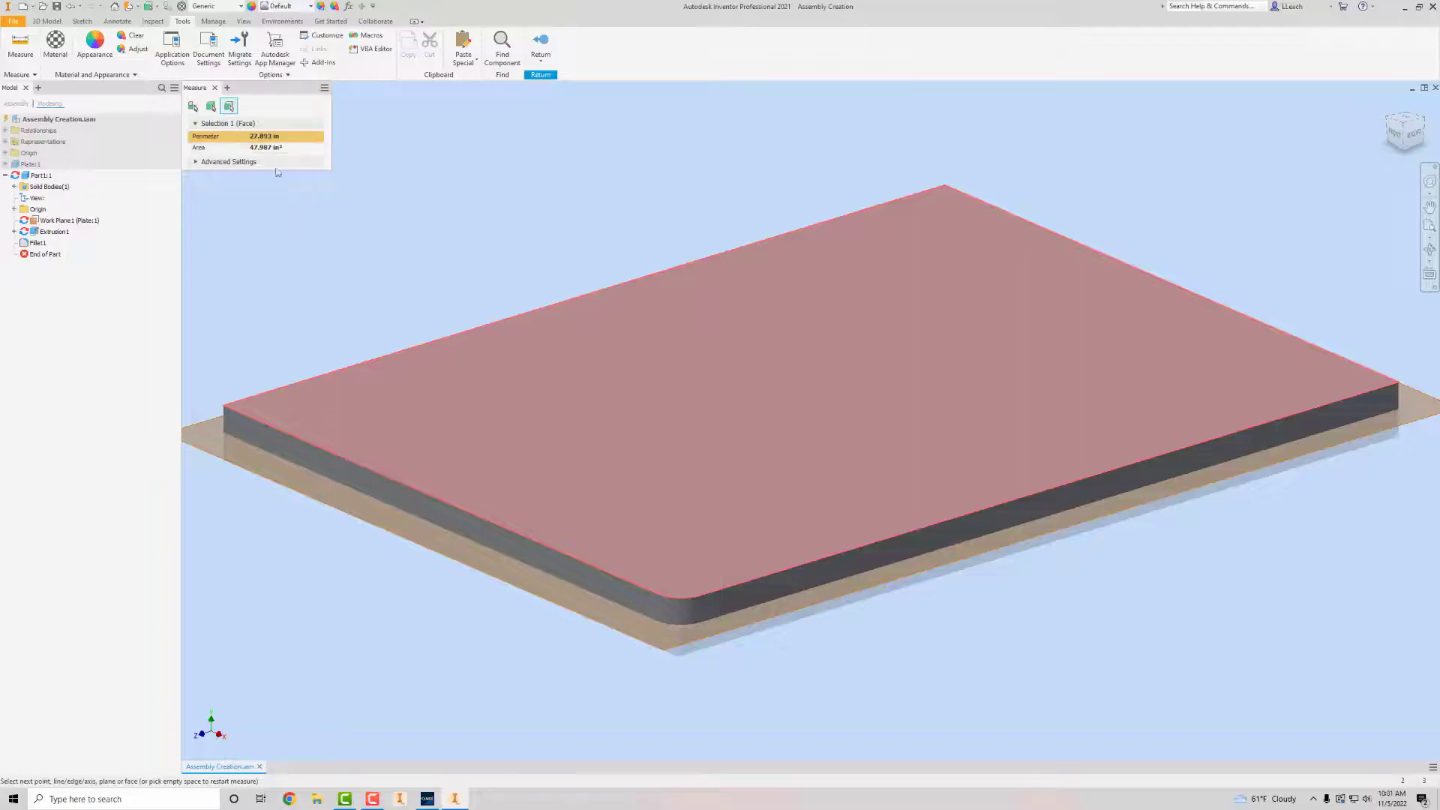
{"action": "mouse_move", "coordinate": [455, 799]}
{"action": "left_click", "coordinate": [457, 799]}
{"action": "left_click", "coordinate": [457, 799]}
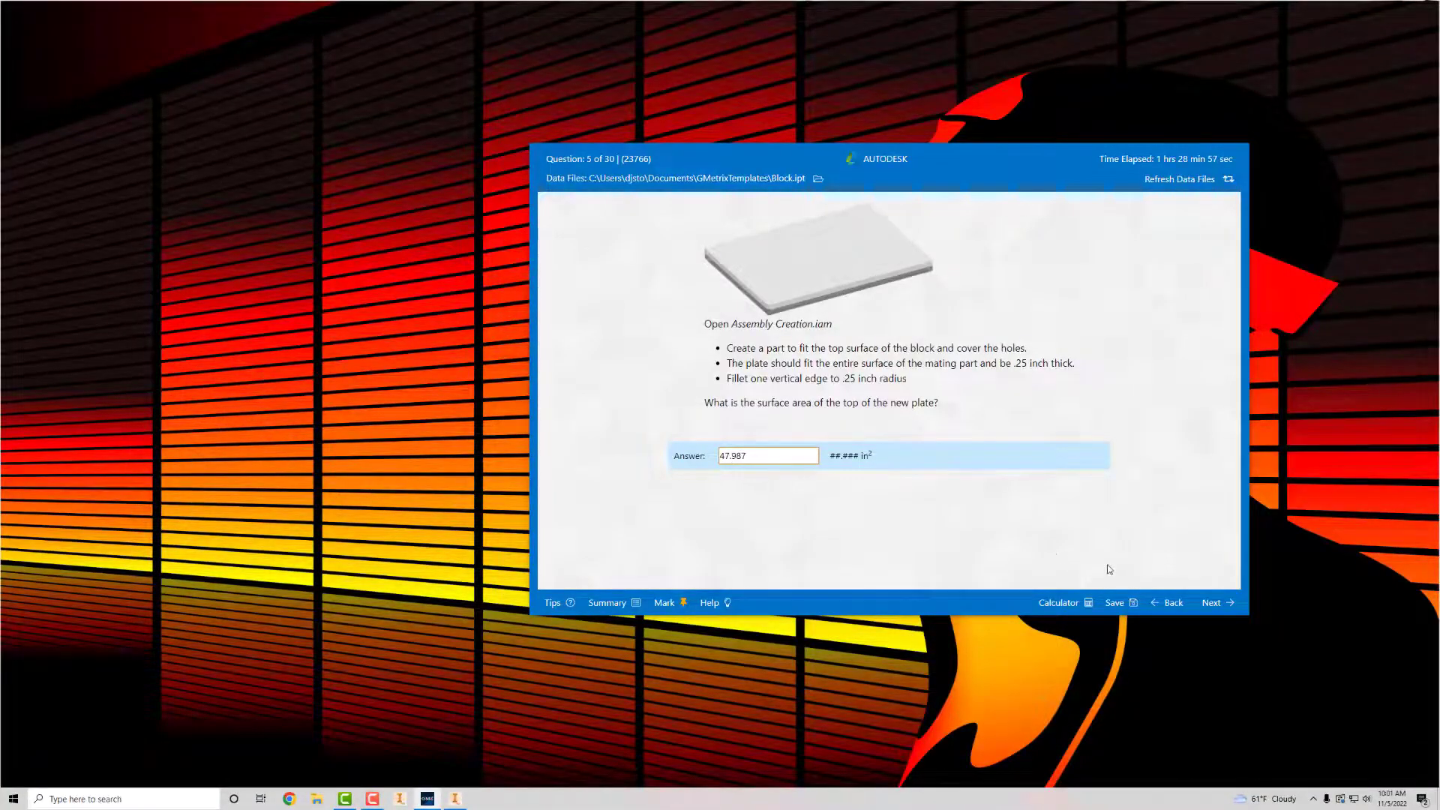
Submit the answer to question 5, continue to question 6, and clear its stored answer.
{"action": "left_click", "coordinate": [1212, 605]}
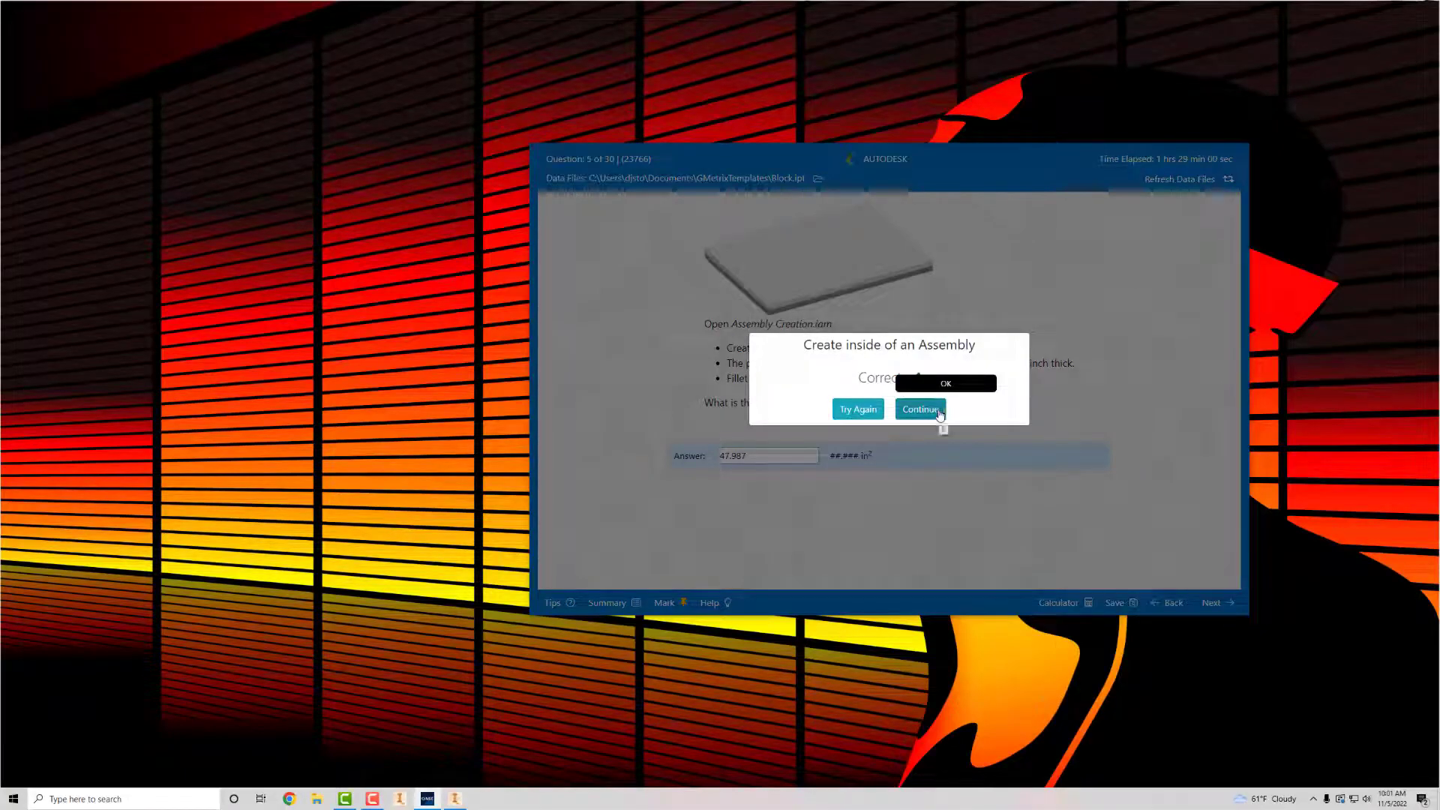
{"action": "left_click", "coordinate": [941, 414]}
{"action": "type", "text": "3.5"}
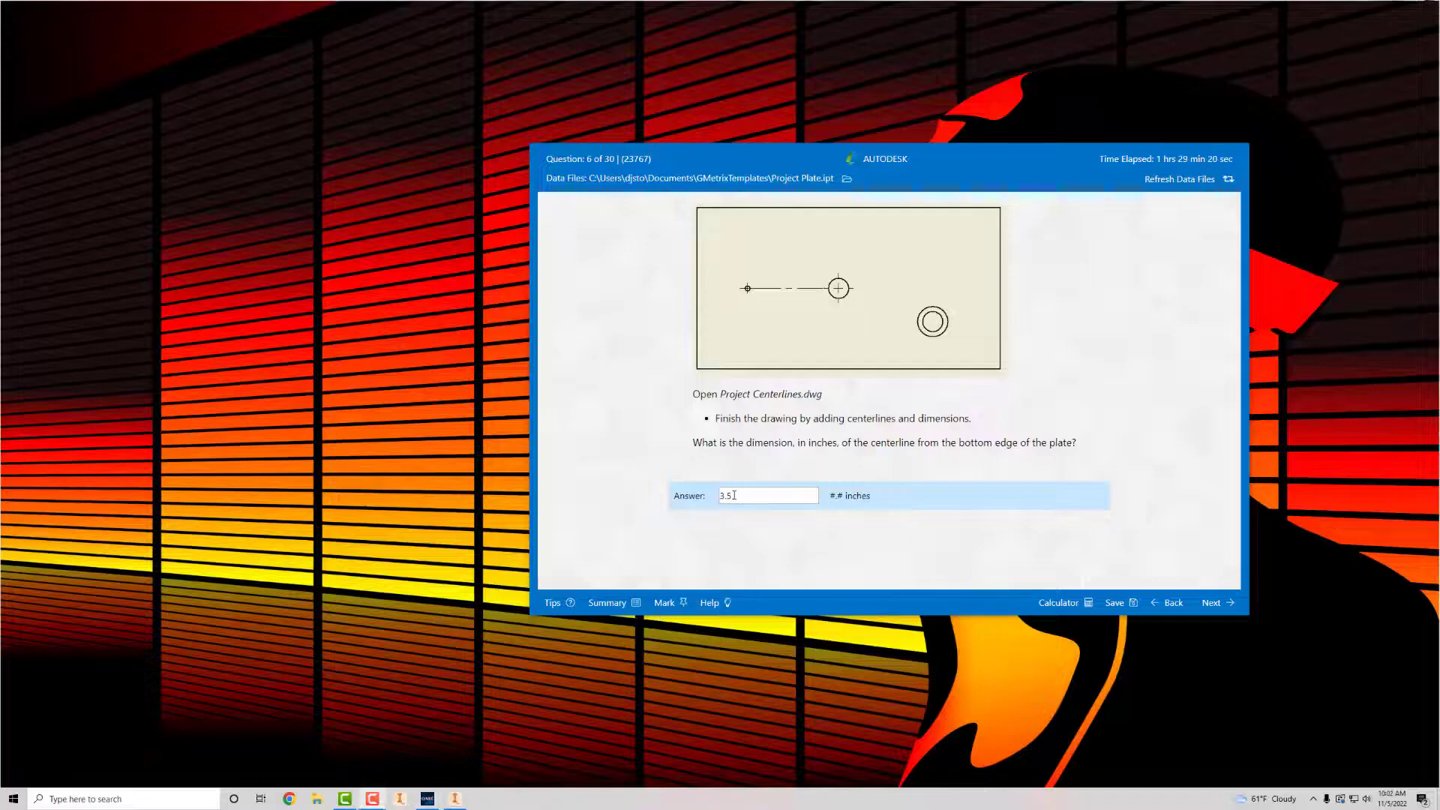
{"action": "left_click_drag", "start_coordinate": [734, 495], "coordinate": [716, 495]}
{"action": "key", "text": "BackSpace"}
Close the Assembly Creation assembly in Inventor without saving changes.
{"action": "left_click", "coordinate": [454, 798]}
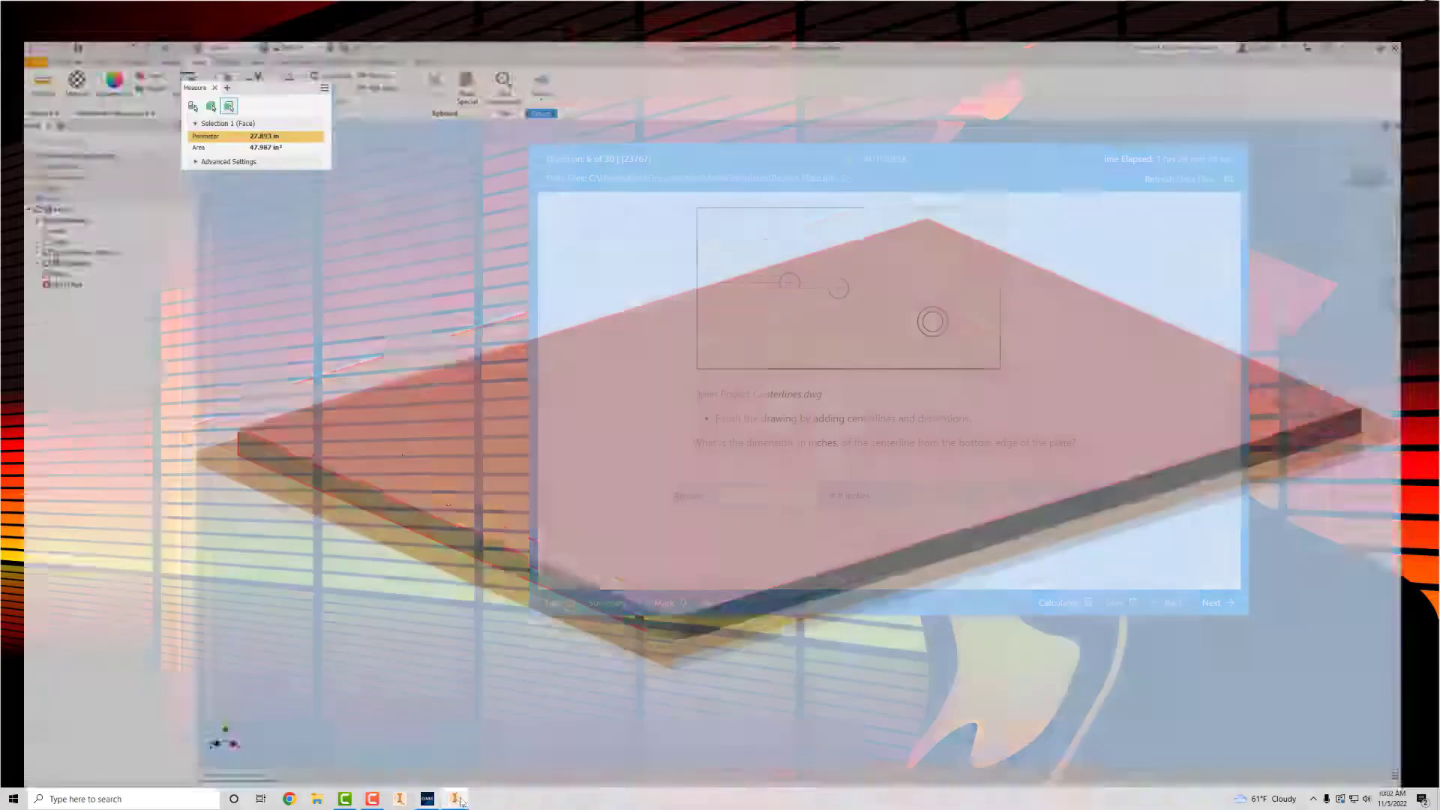
{"action": "left_click", "coordinate": [14, 21]}
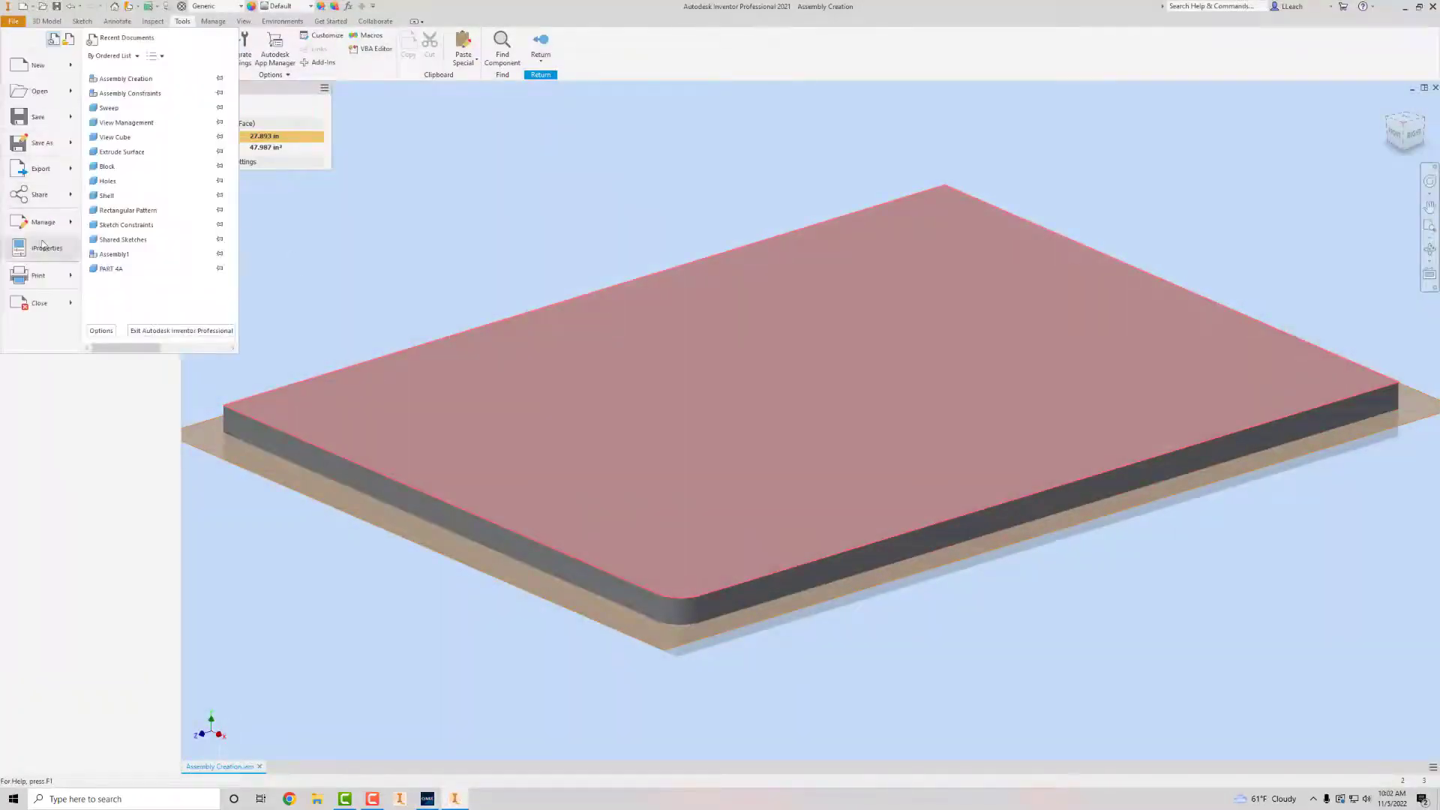
{"action": "left_click", "coordinate": [36, 305]}
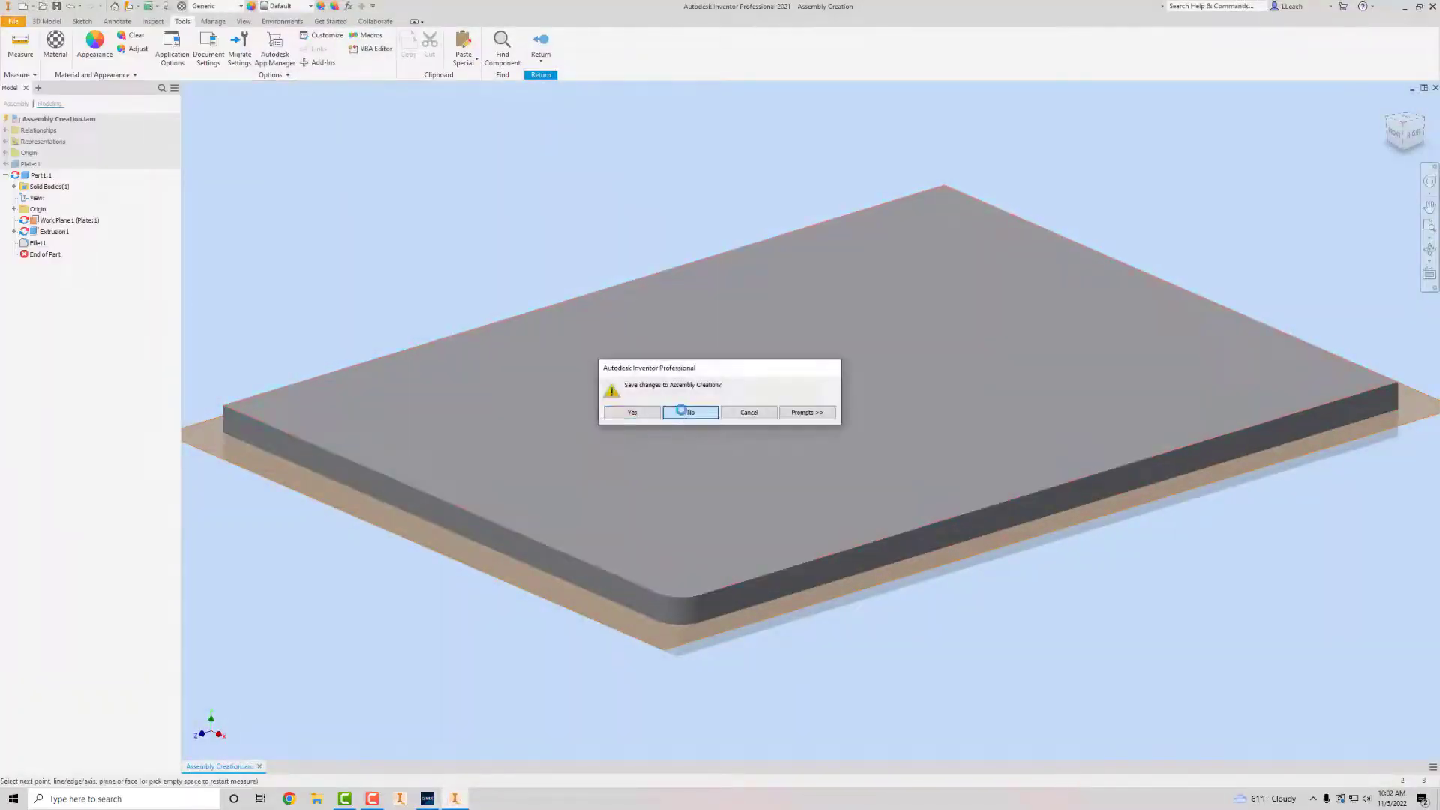
{"action": "left_click", "coordinate": [684, 412]}
Check question 6 in GMetrix and open the Project Centerlines drawing from the GMetrixTemplates folder in Inventor.
{"action": "left_click", "coordinate": [459, 800]}
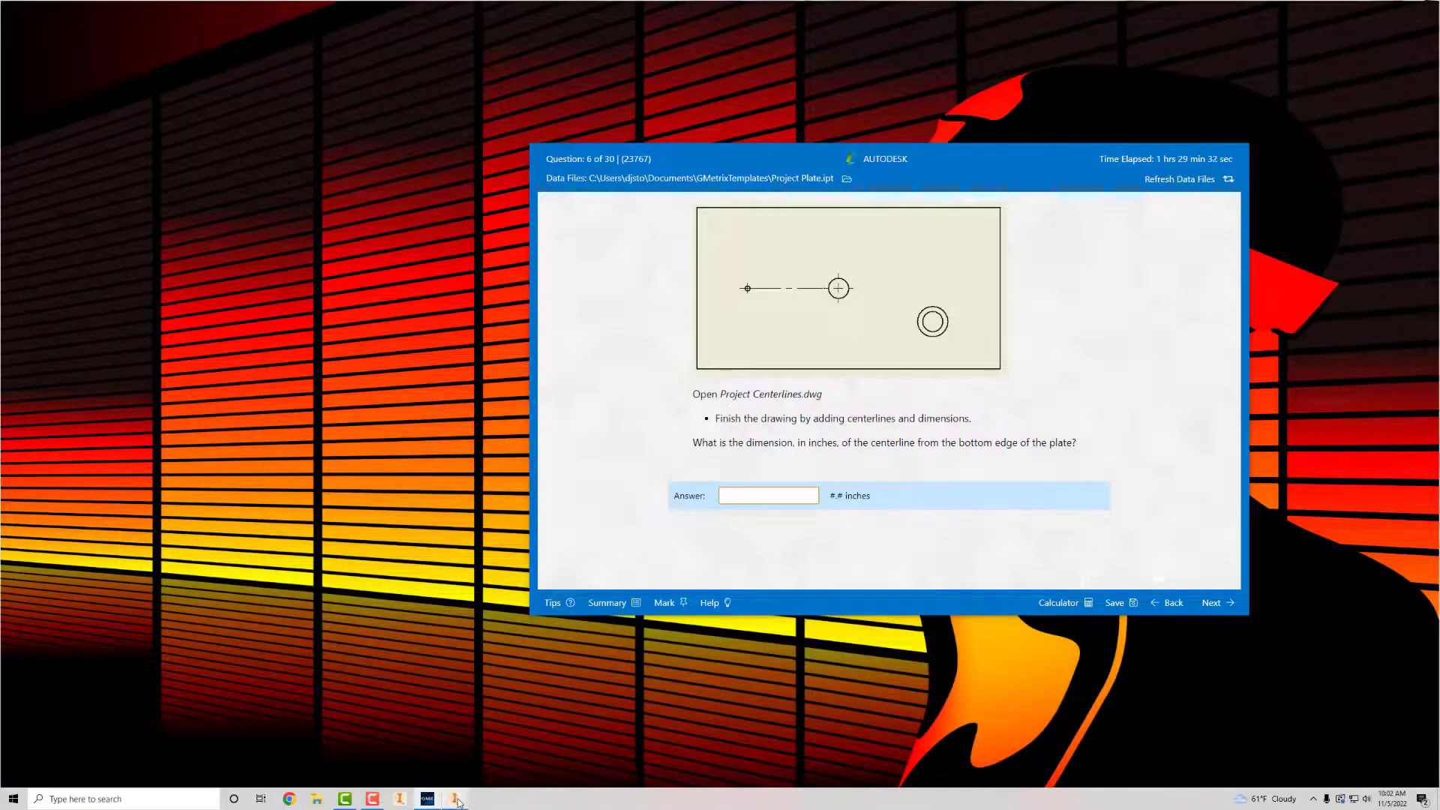
{"action": "left_click", "coordinate": [456, 799]}
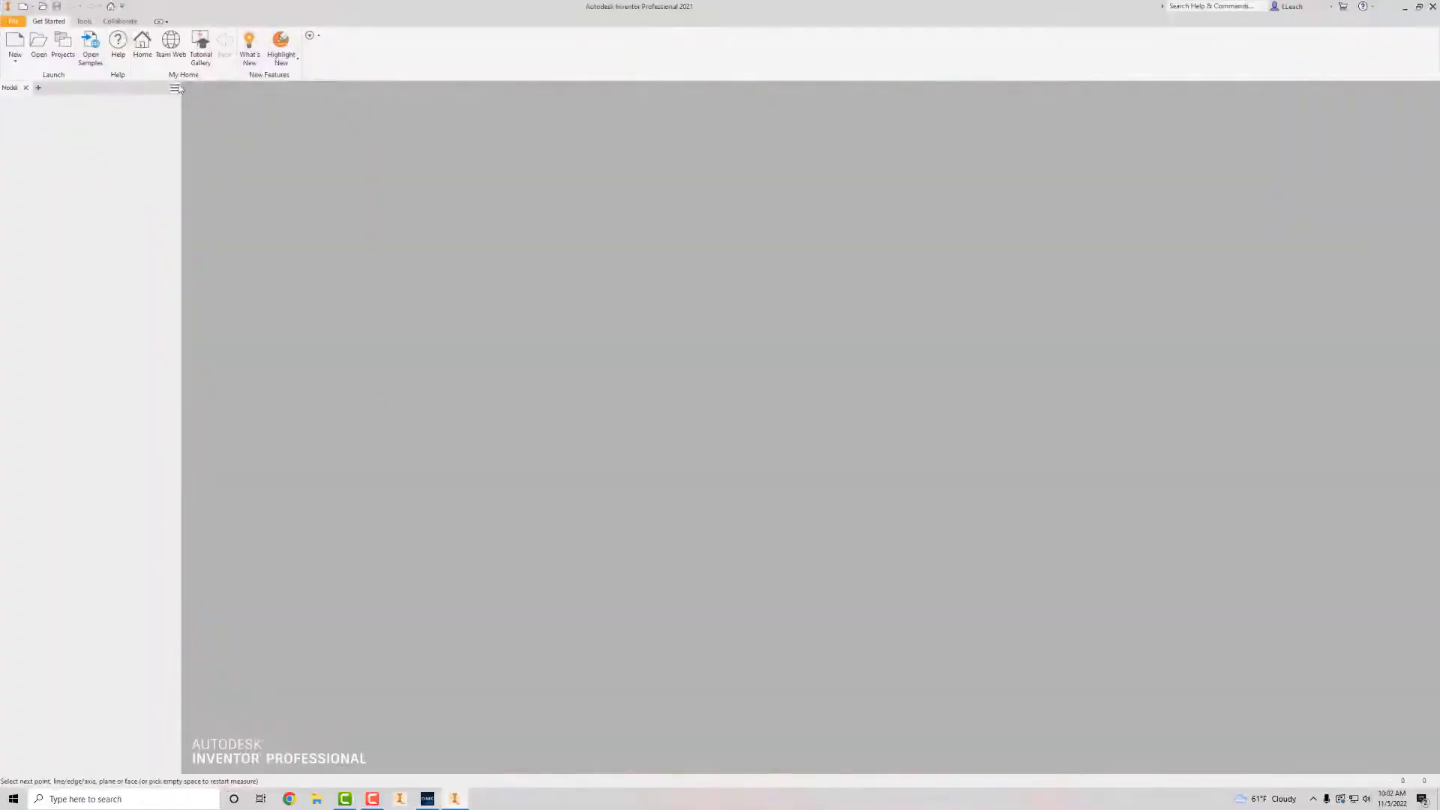
{"action": "left_click", "coordinate": [64, 45]}
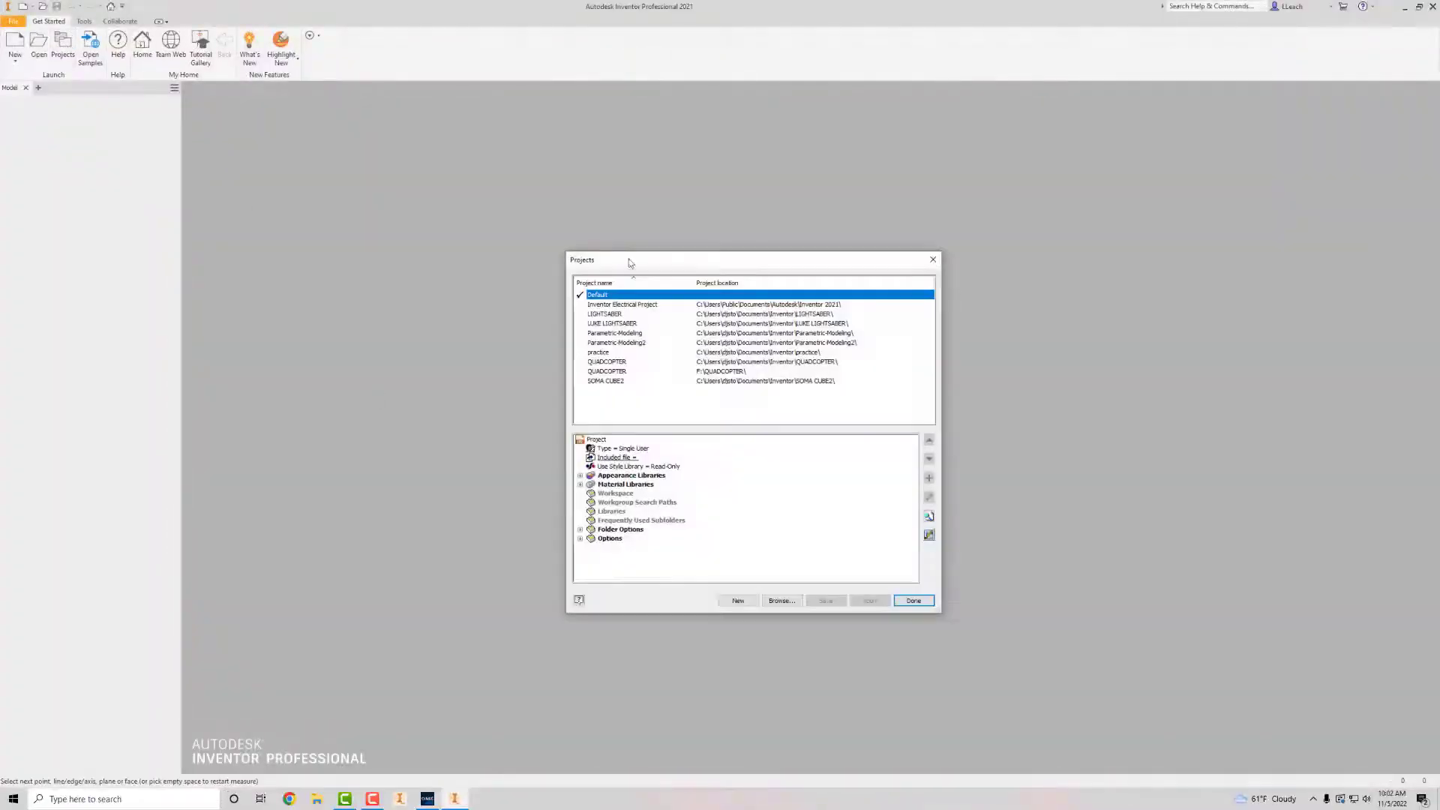
{"action": "left_click", "coordinate": [933, 260]}
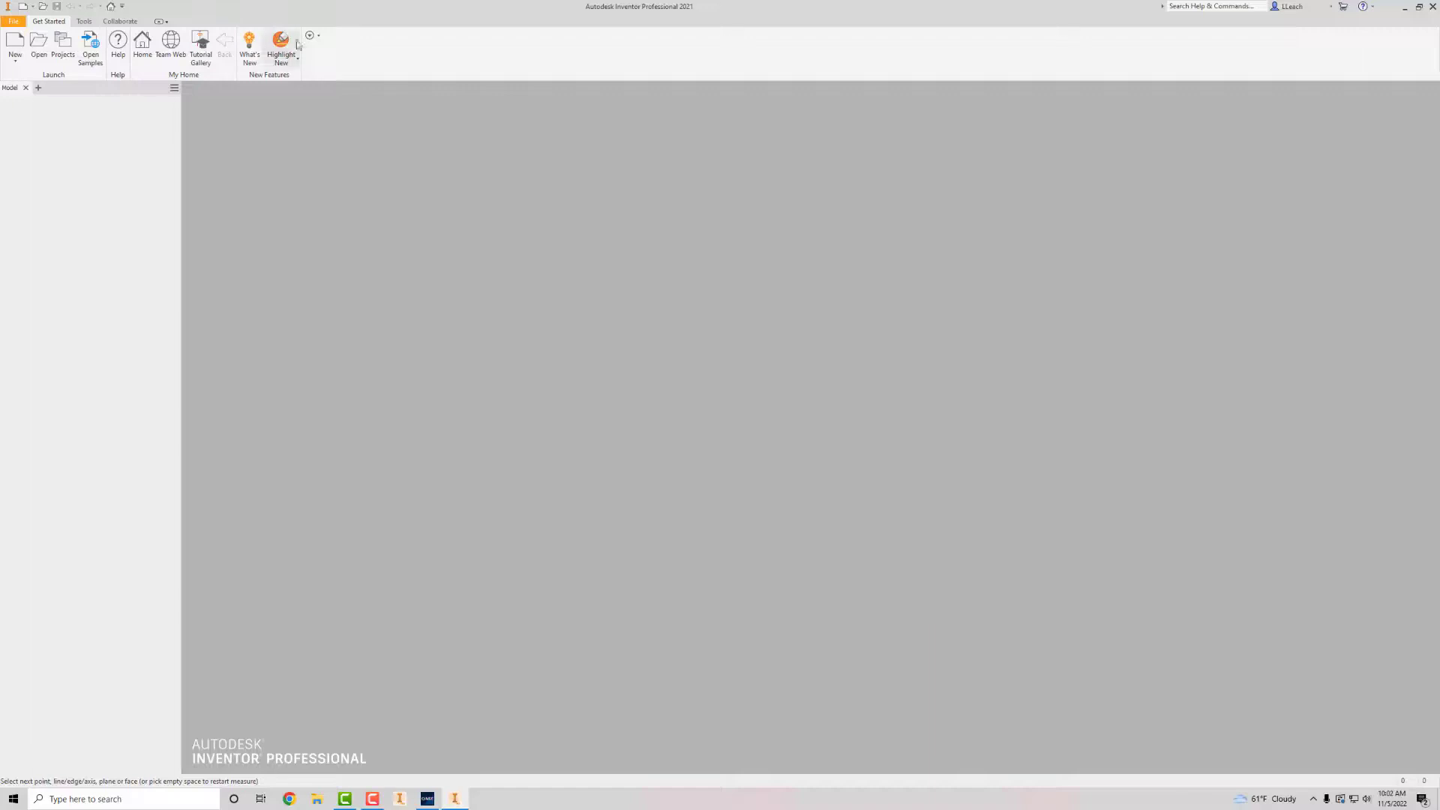
{"action": "left_click", "coordinate": [38, 44]}
{"action": "scroll", "coordinate": [705, 379], "scroll_direction": "down", "scroll_amount": 3}
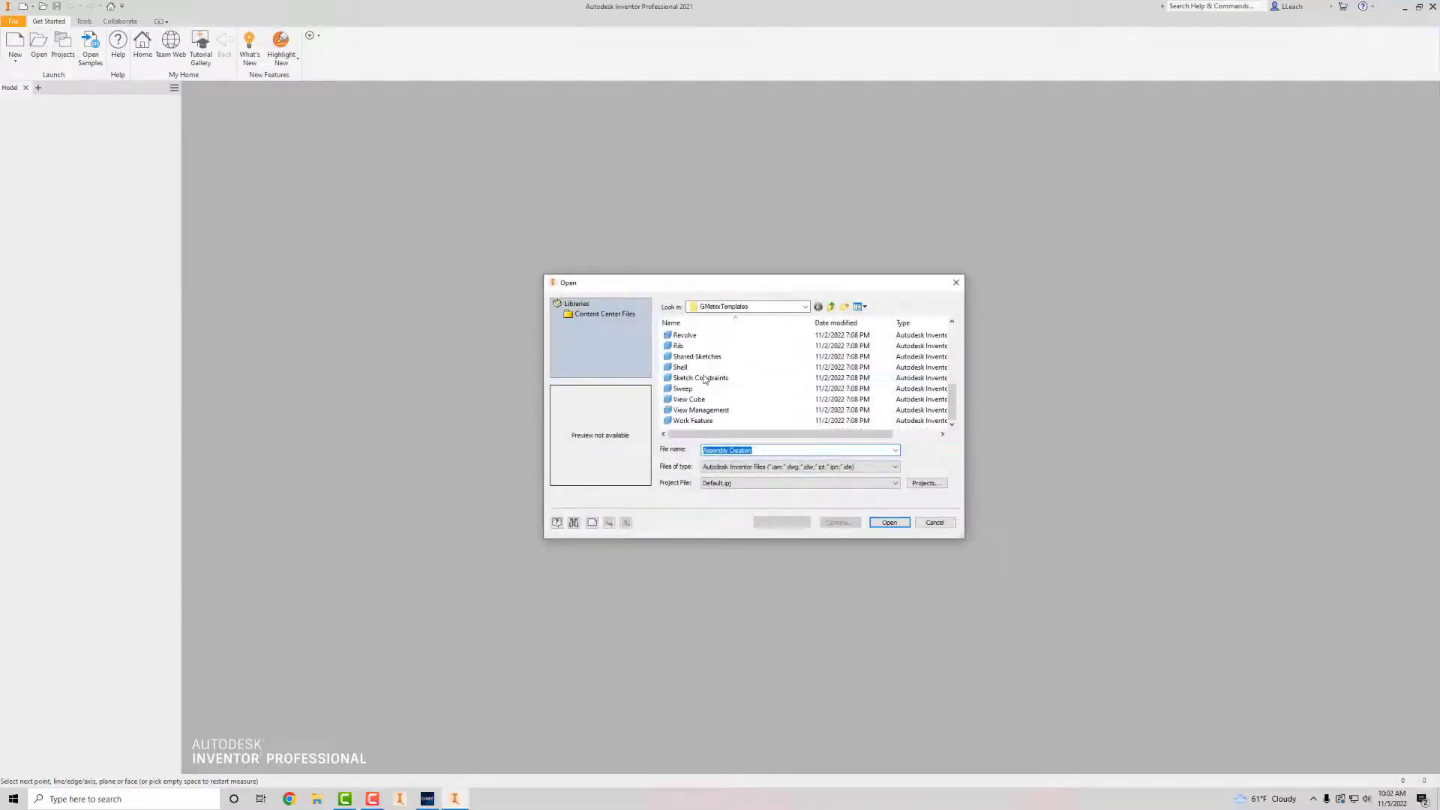
{"action": "left_click", "coordinate": [716, 367]}
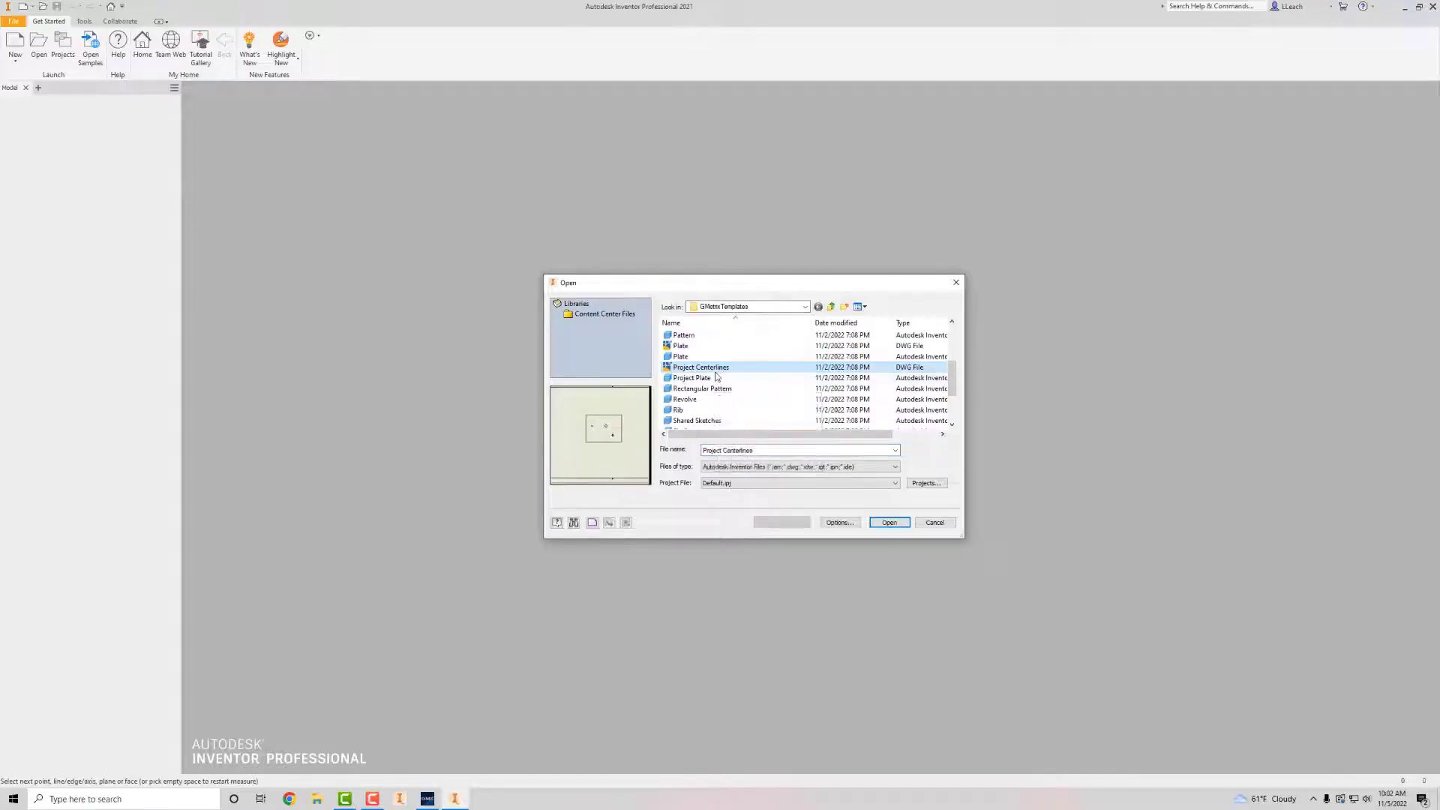
{"action": "left_click", "coordinate": [889, 521]}
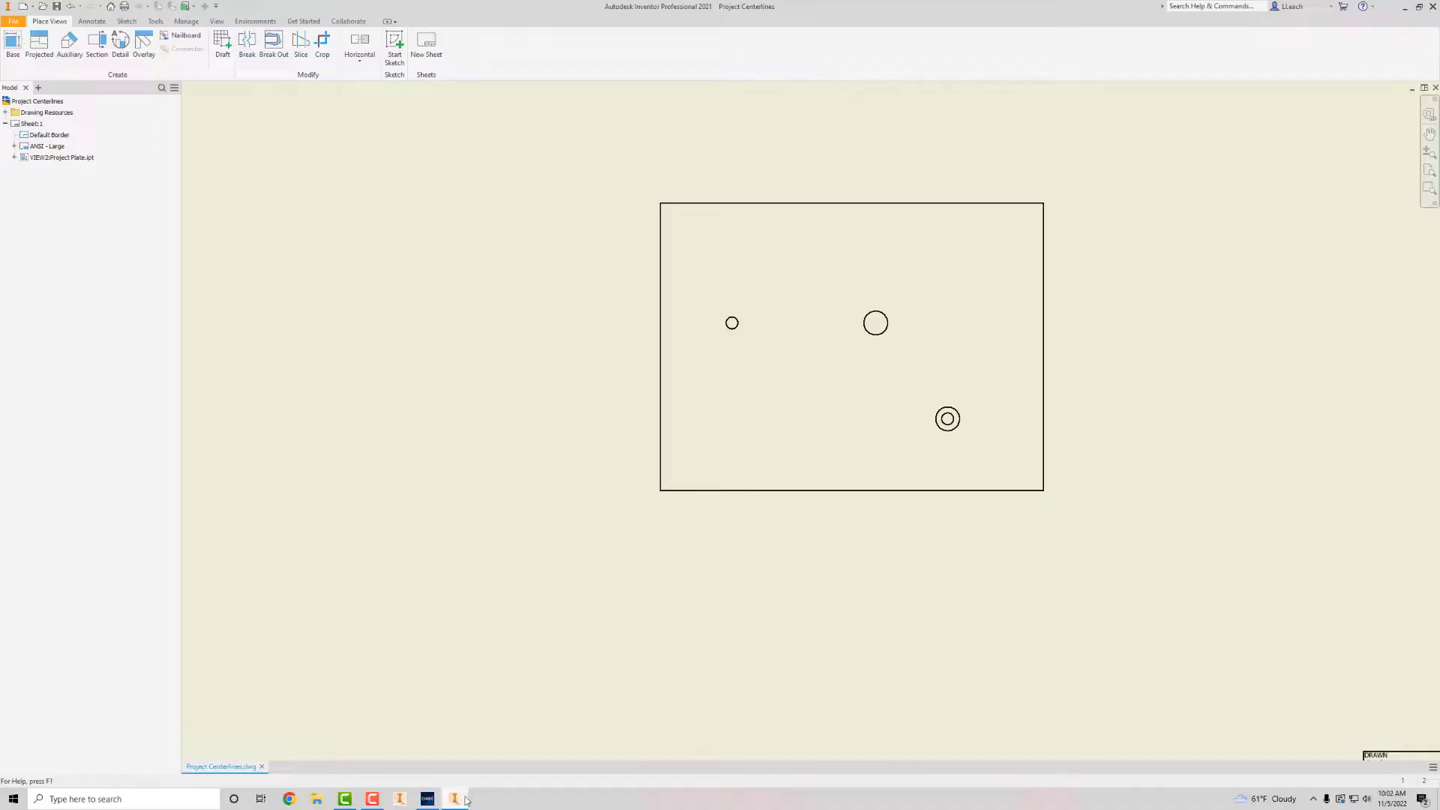
{"action": "left_click", "coordinate": [455, 799]}
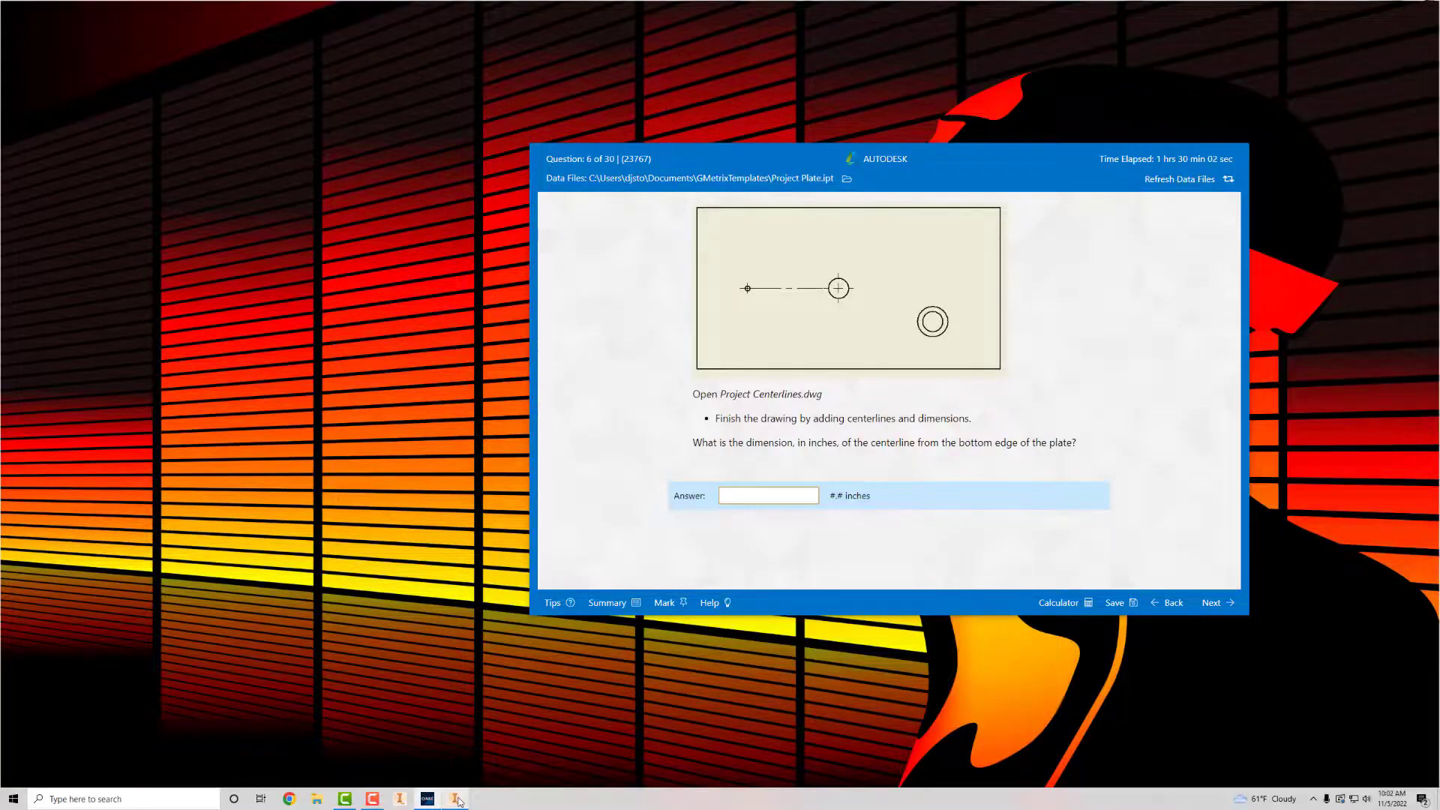
{"action": "left_click", "coordinate": [456, 799]}
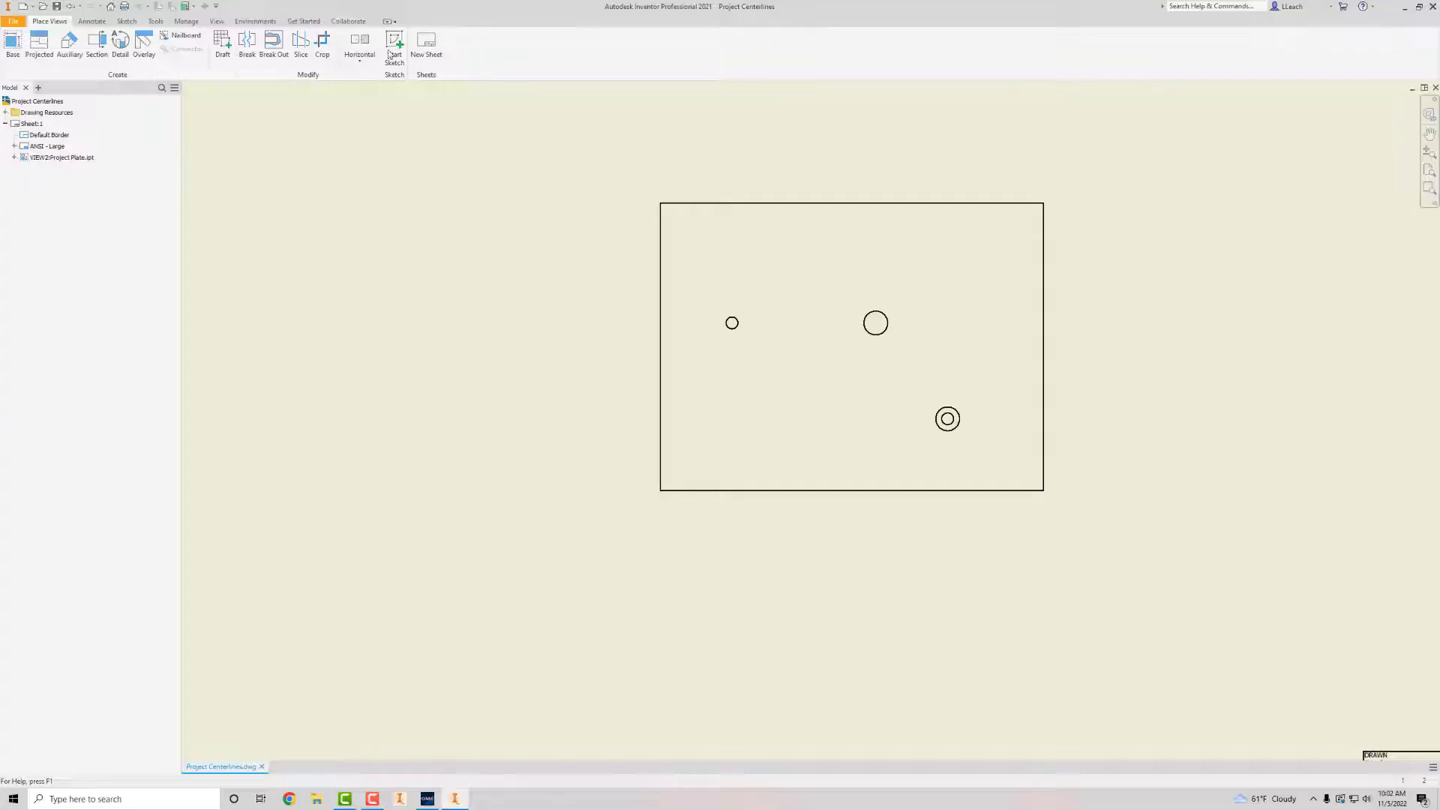
{"action": "left_click", "coordinate": [95, 23]}
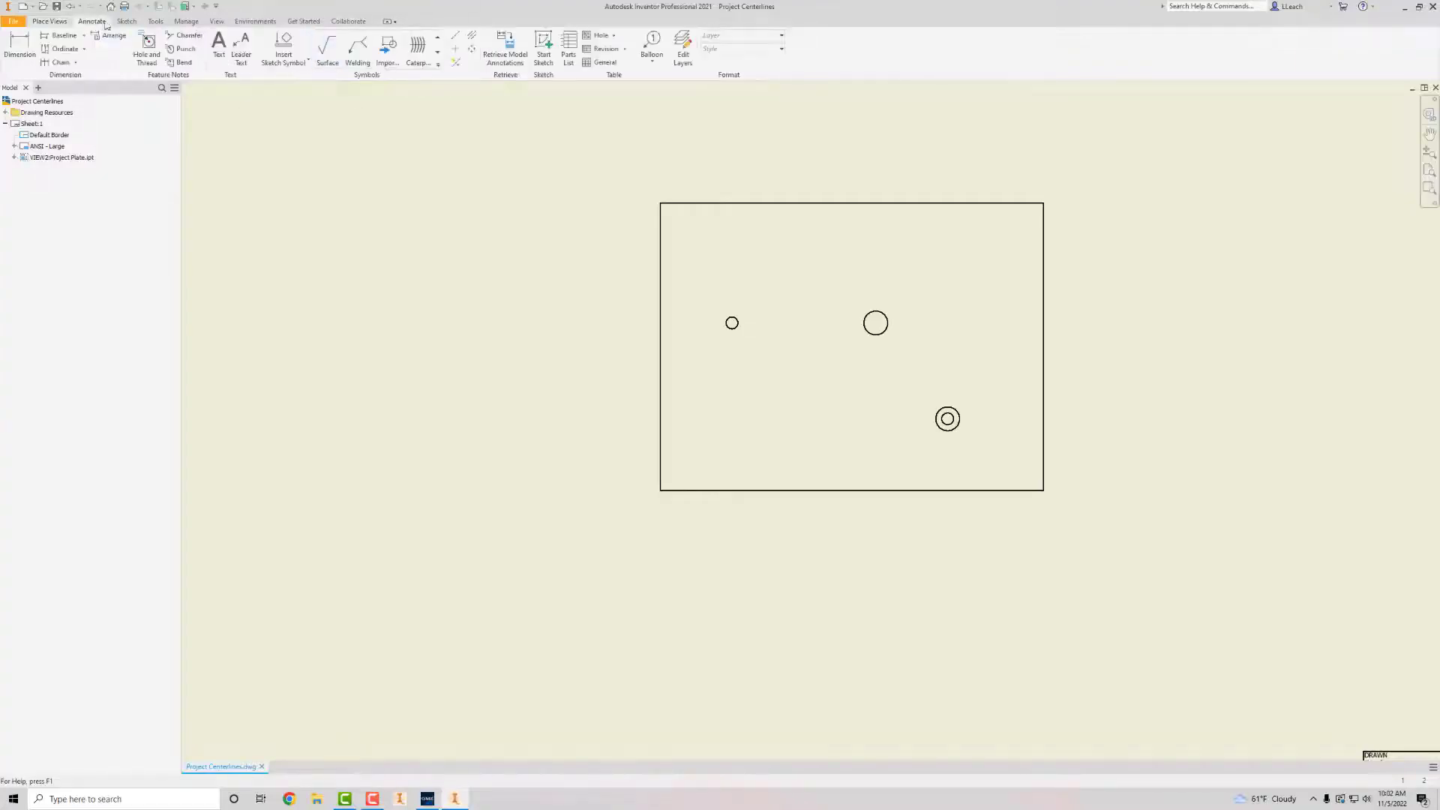
{"action": "left_click", "coordinate": [456, 37]}
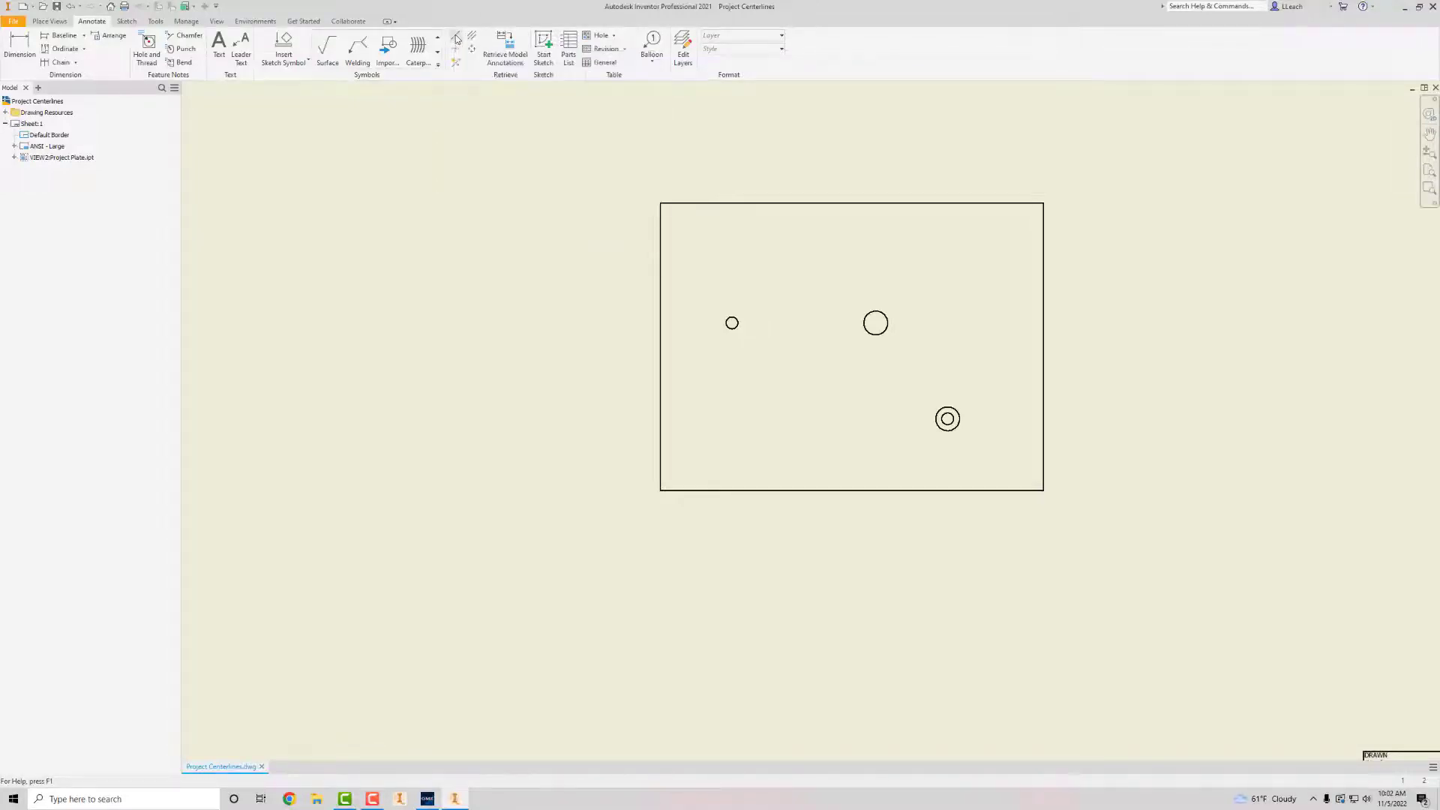
{"action": "left_click", "coordinate": [876, 312]}
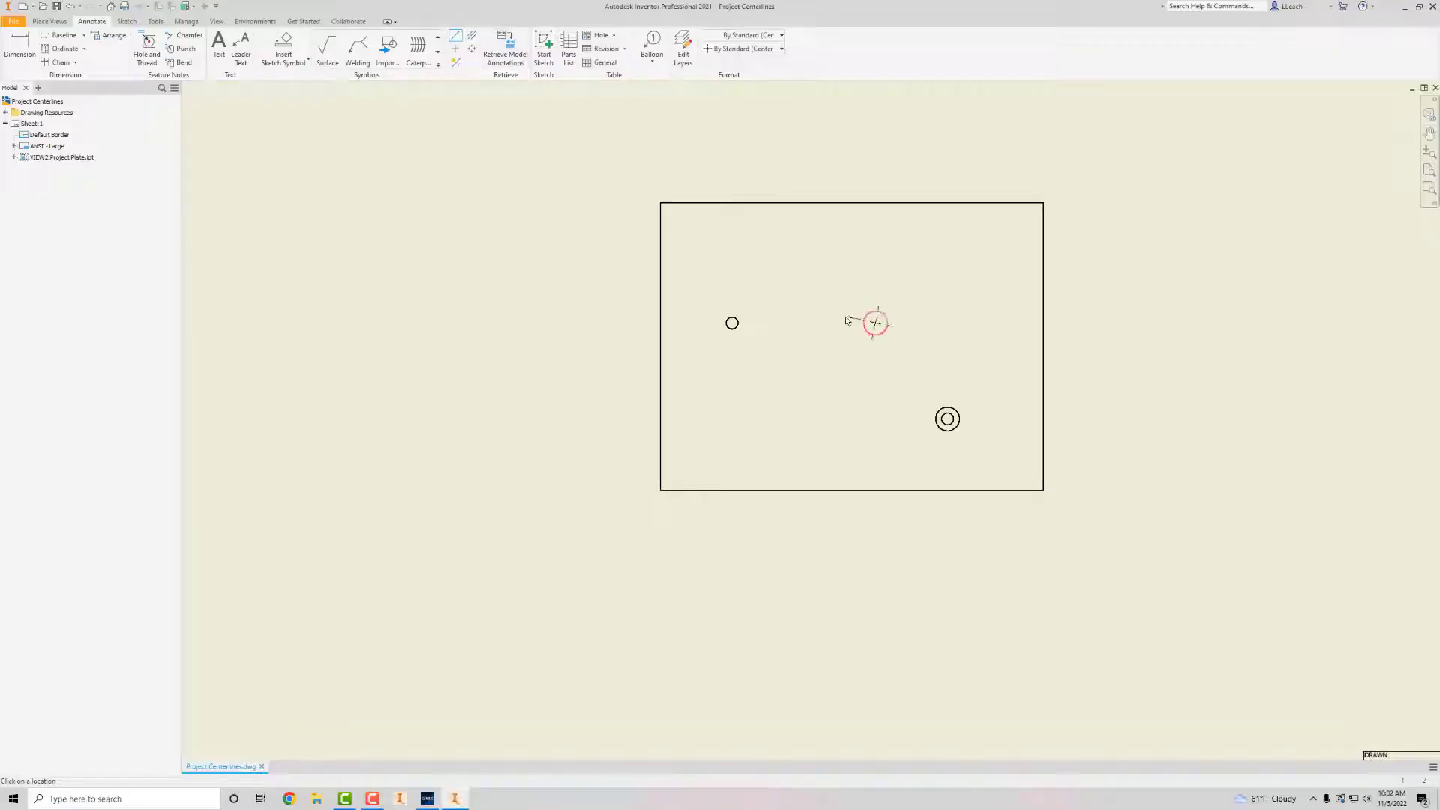
{"action": "left_click", "coordinate": [732, 322]}
{"action": "key", "text": "Escape"}
{"action": "left_click", "coordinate": [817, 254]}
{"action": "key", "text": "Escape"}
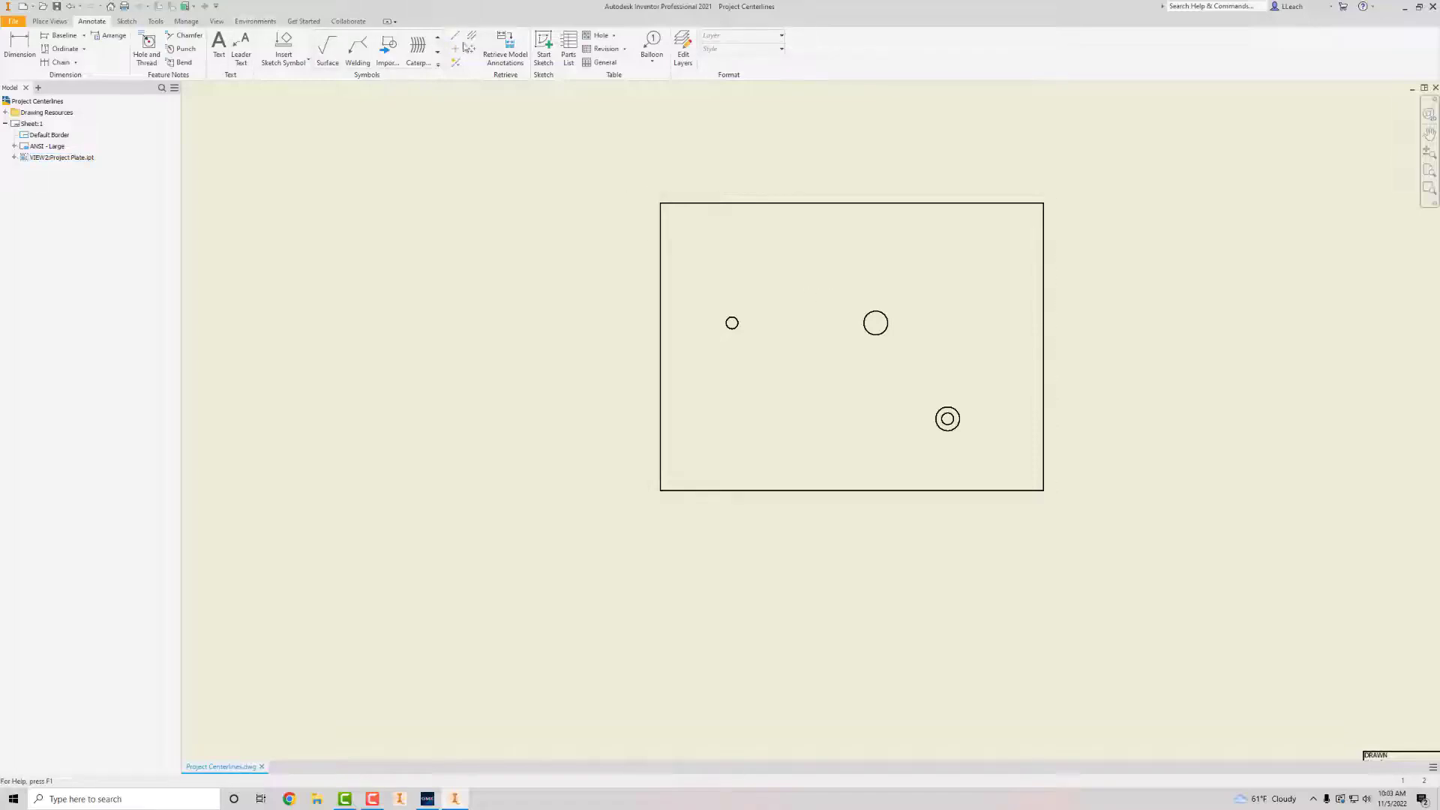
Add a centerline from the large upper hole to the small upper hole in the plate view.
{"action": "left_click", "coordinate": [455, 38]}
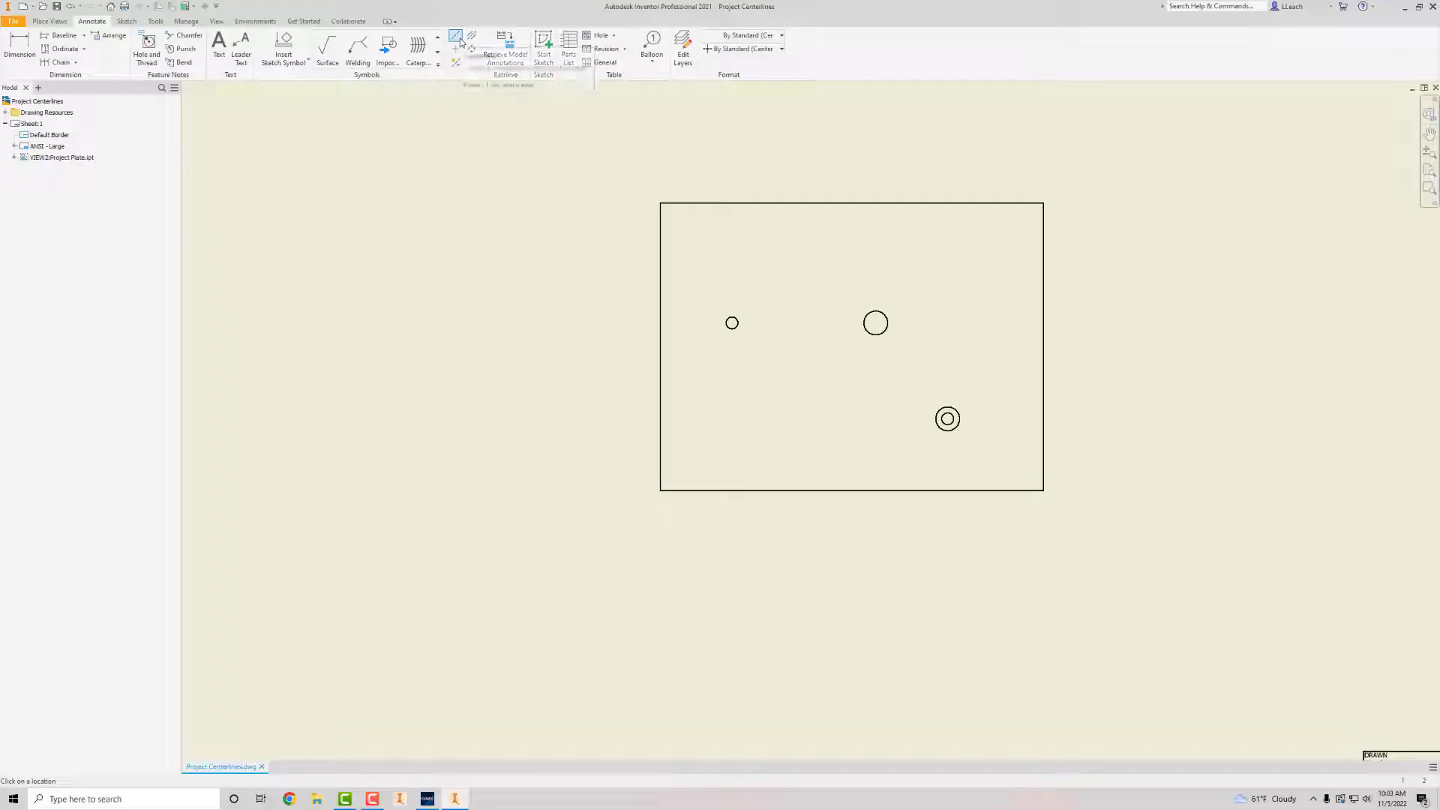
{"action": "left_click", "coordinate": [864, 323]}
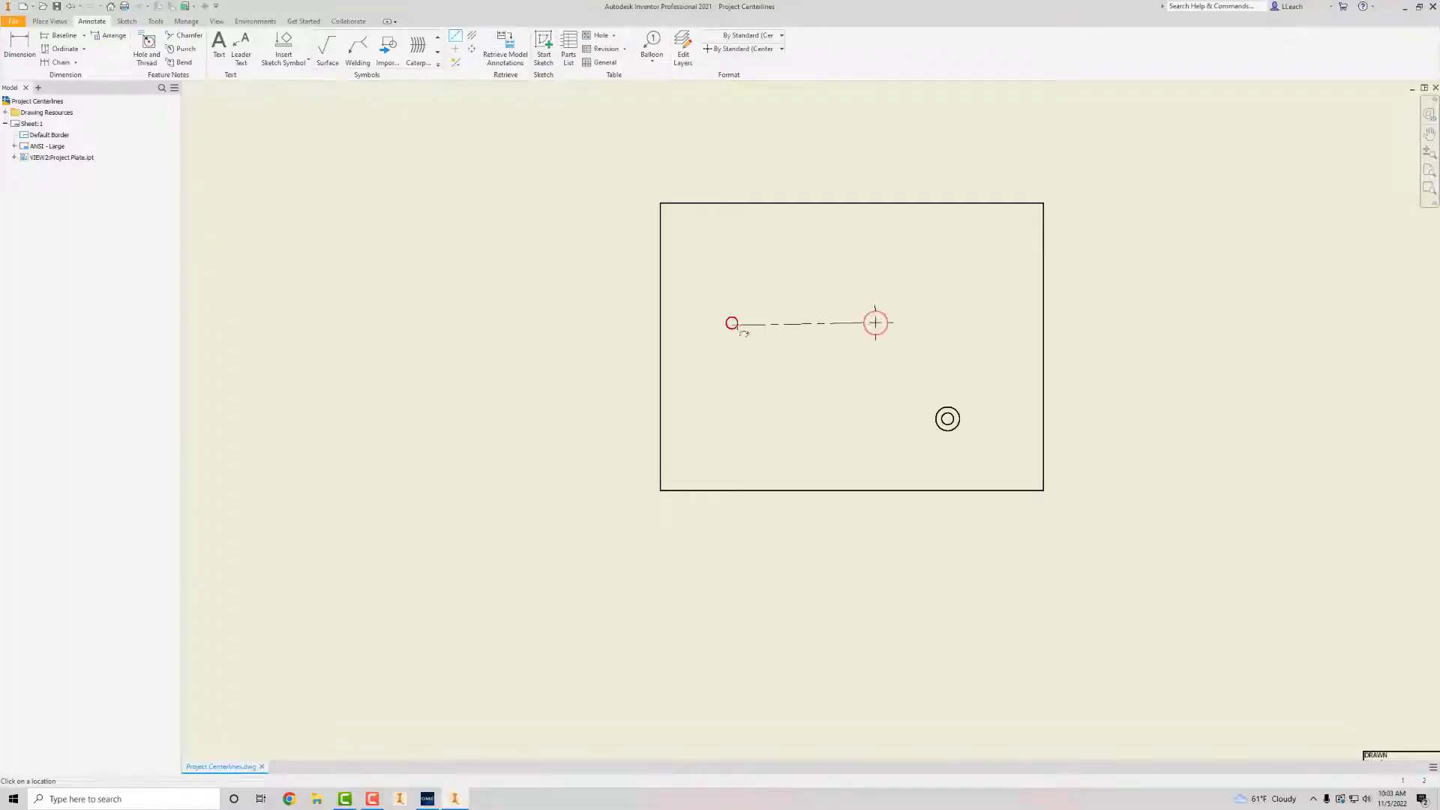
{"action": "left_click", "coordinate": [732, 322]}
{"action": "right_click", "coordinate": [864, 263]}
{"action": "left_click", "coordinate": [155, 21]}
{"action": "left_click", "coordinate": [18, 43]}
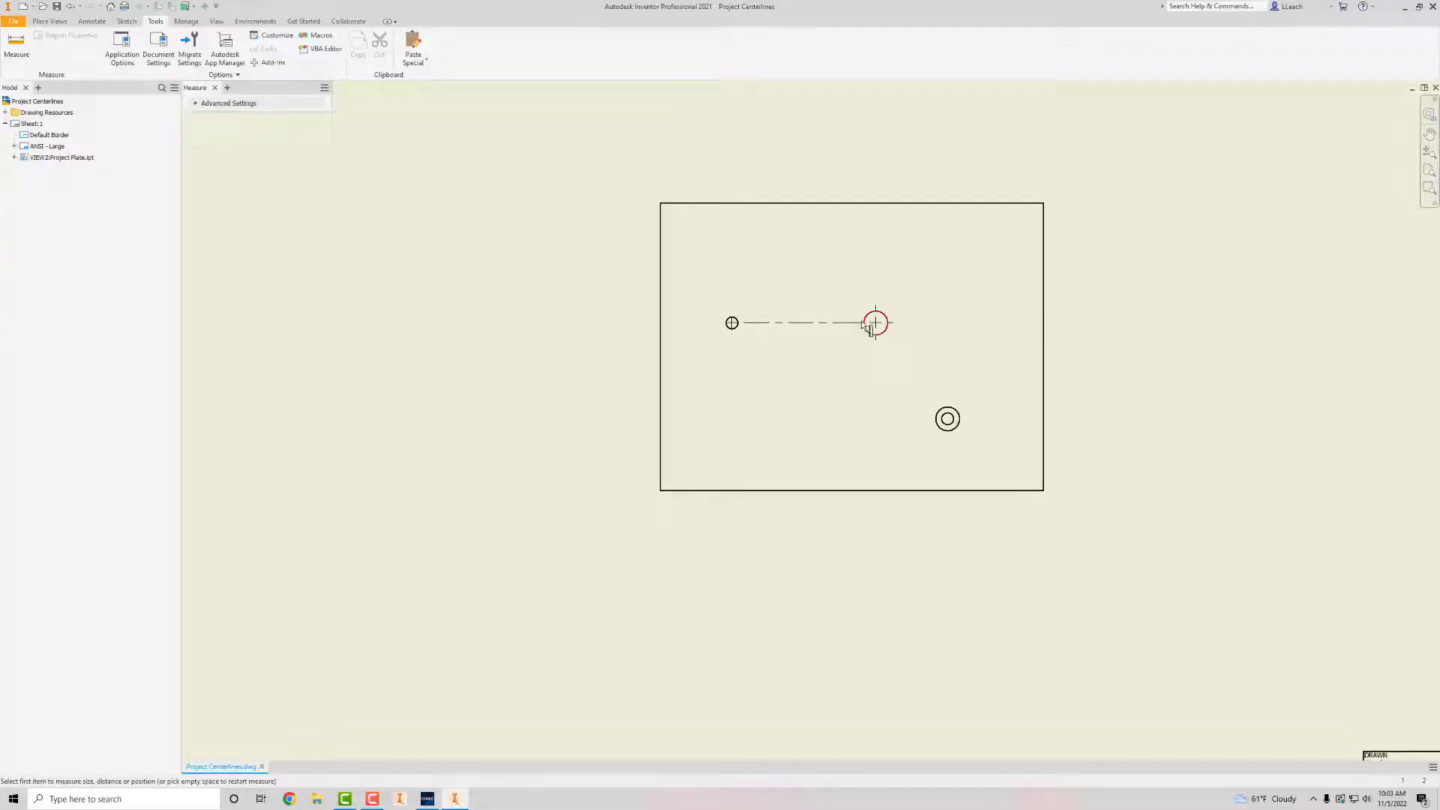
{"action": "key", "text": "Escape"}
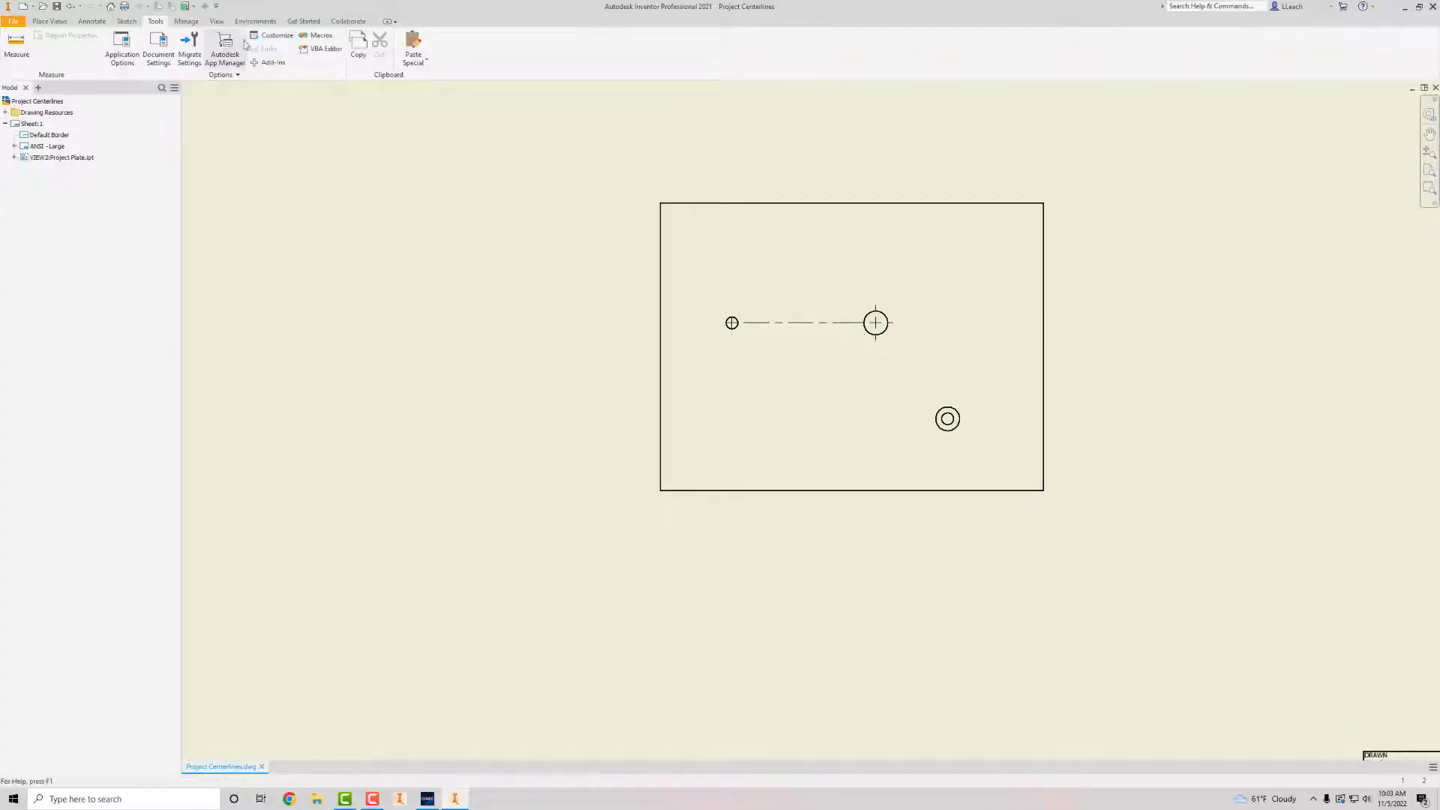
Dimension the vertical distance from the centerline to the plate's bottom edge.
{"action": "left_click", "coordinate": [92, 22]}
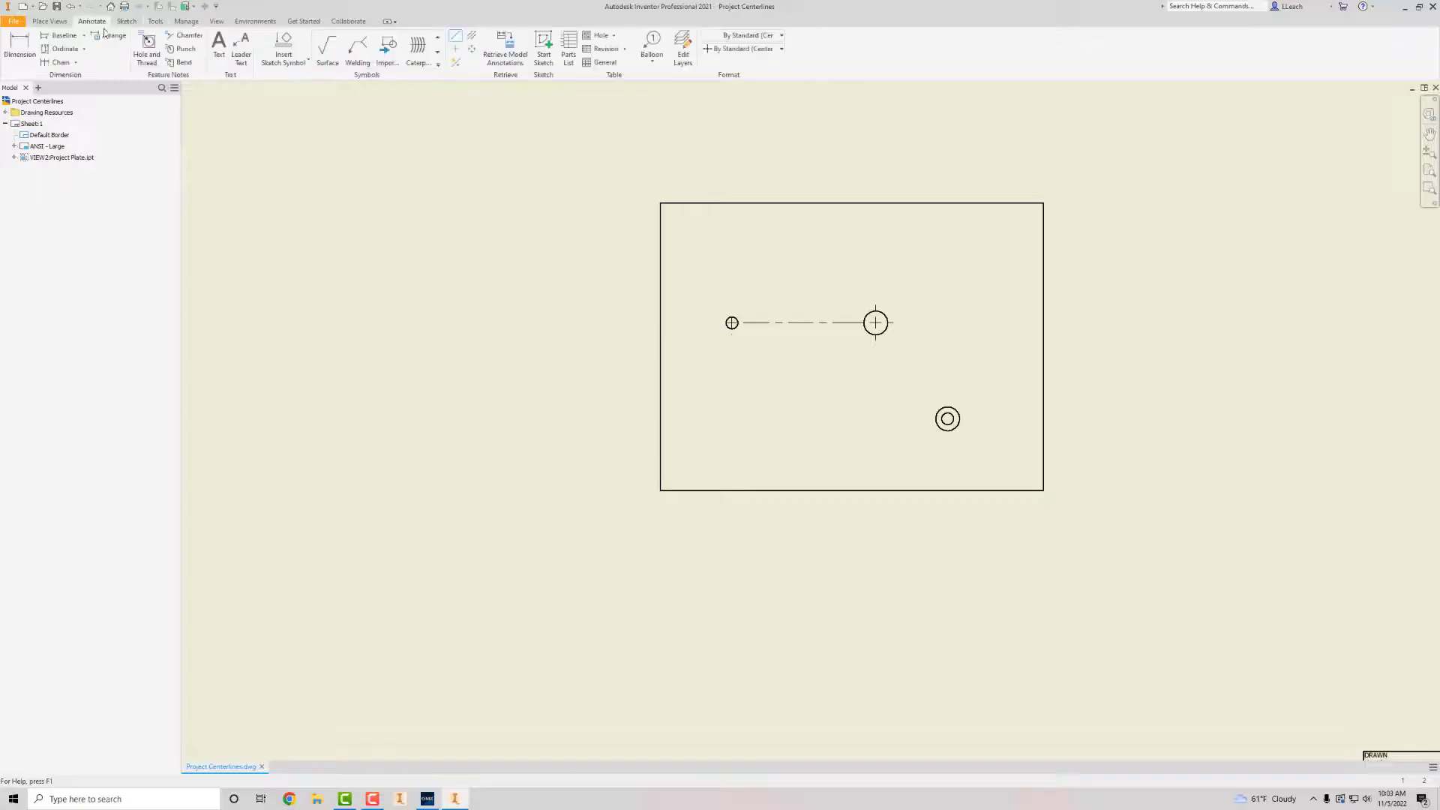
{"action": "left_click", "coordinate": [20, 46]}
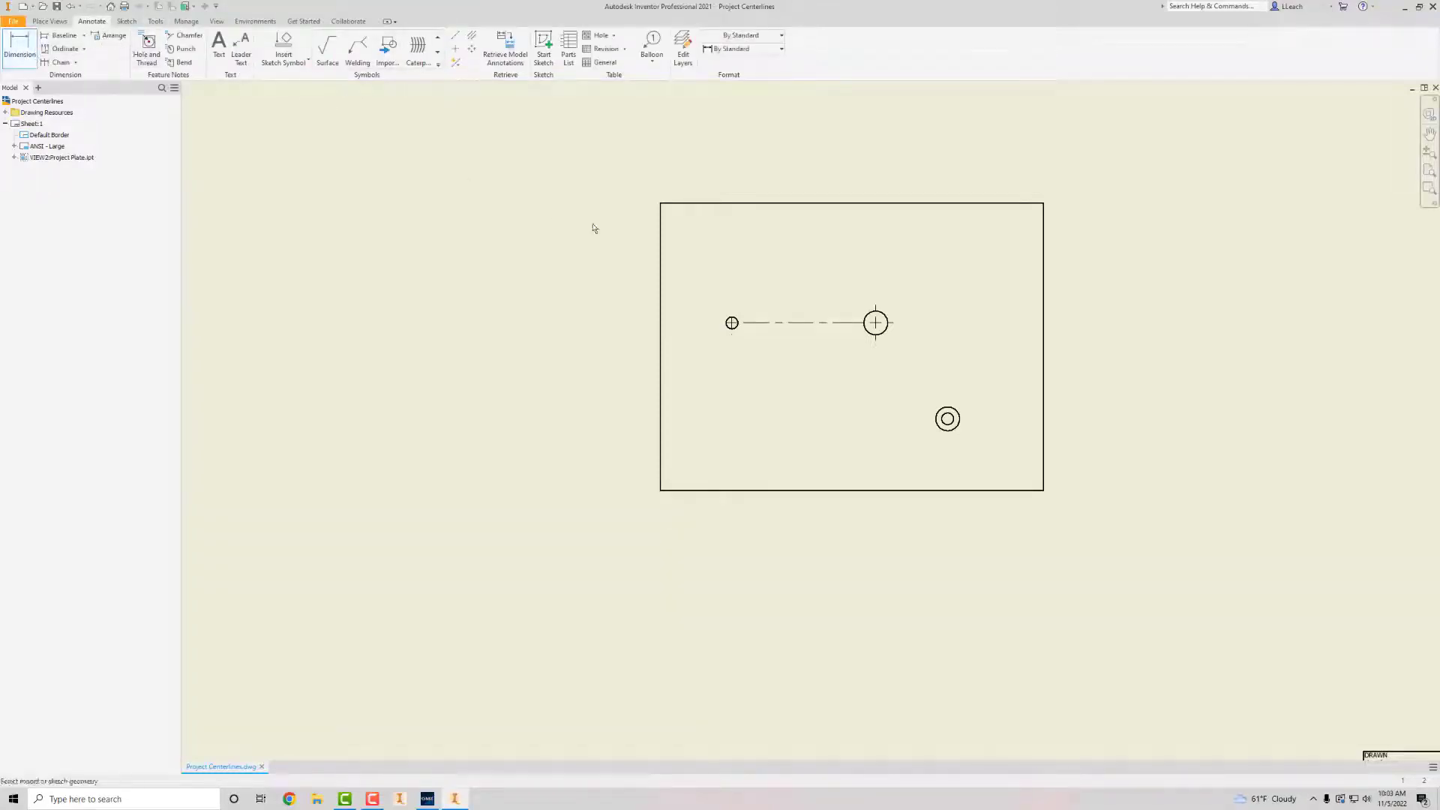
{"action": "left_click", "coordinate": [799, 324]}
{"action": "left_click", "coordinate": [784, 488]}
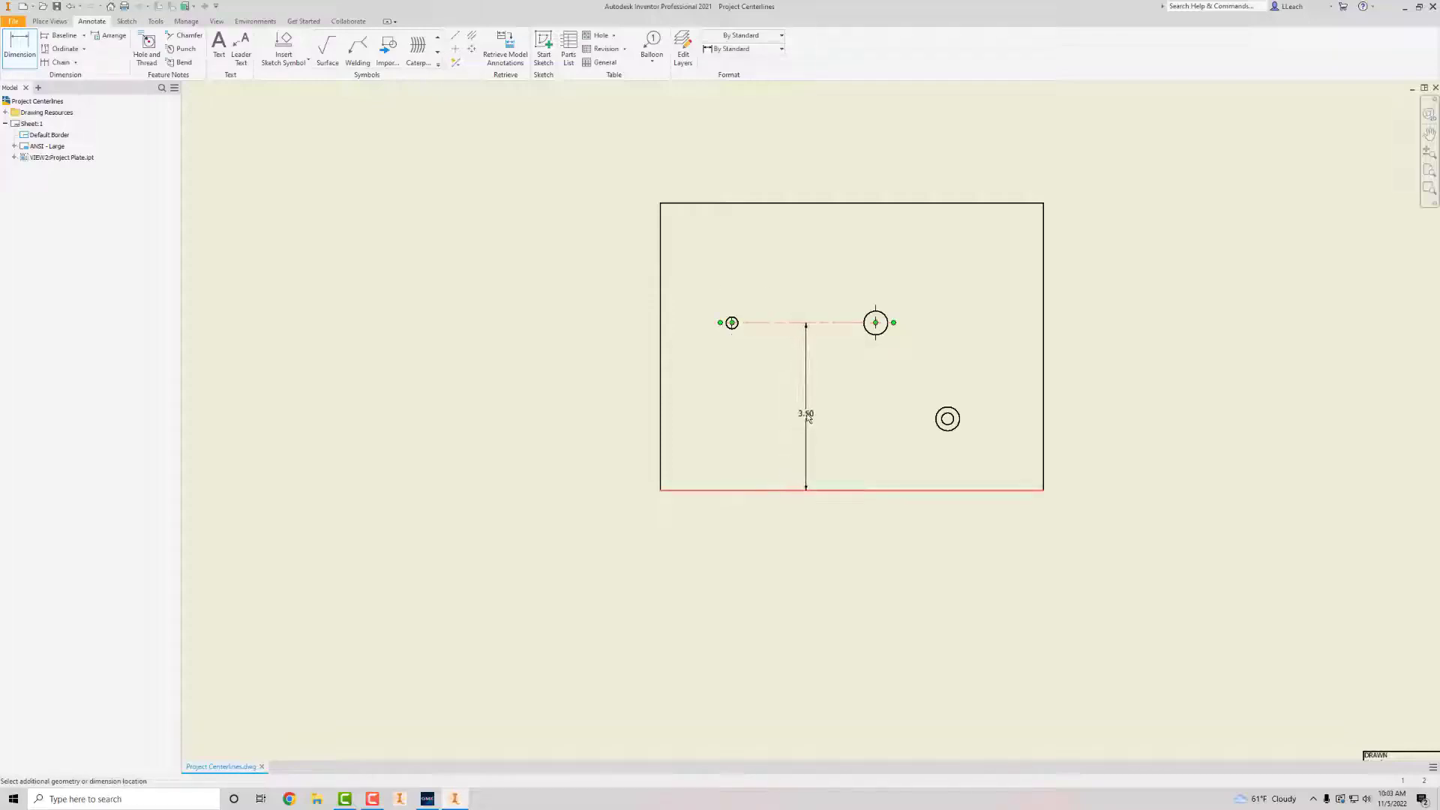
{"action": "left_click", "coordinate": [837, 383]}
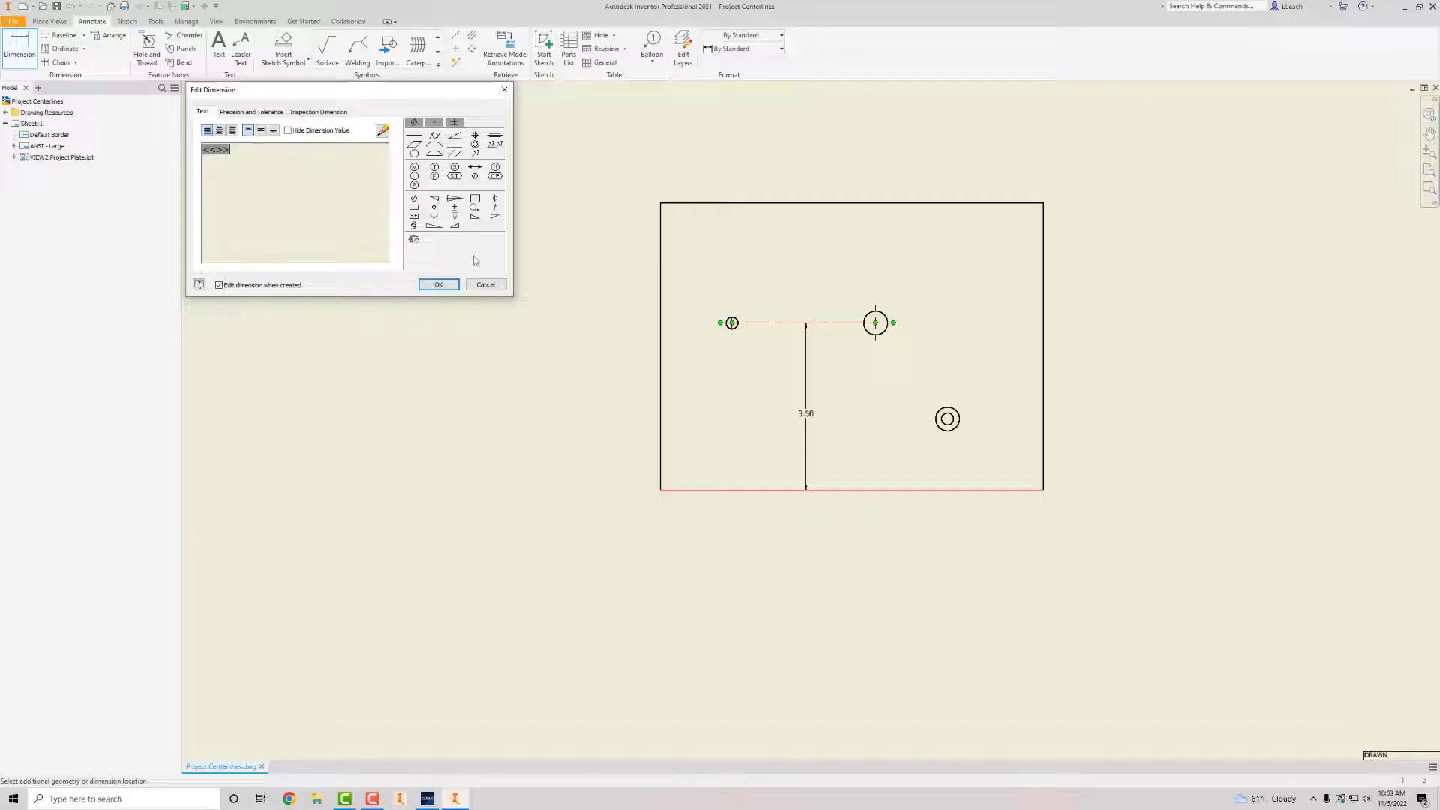
Submit 3.5 as the answer to question 6 in GMetrix and continue to question 7.
{"action": "left_click", "coordinate": [458, 793]}
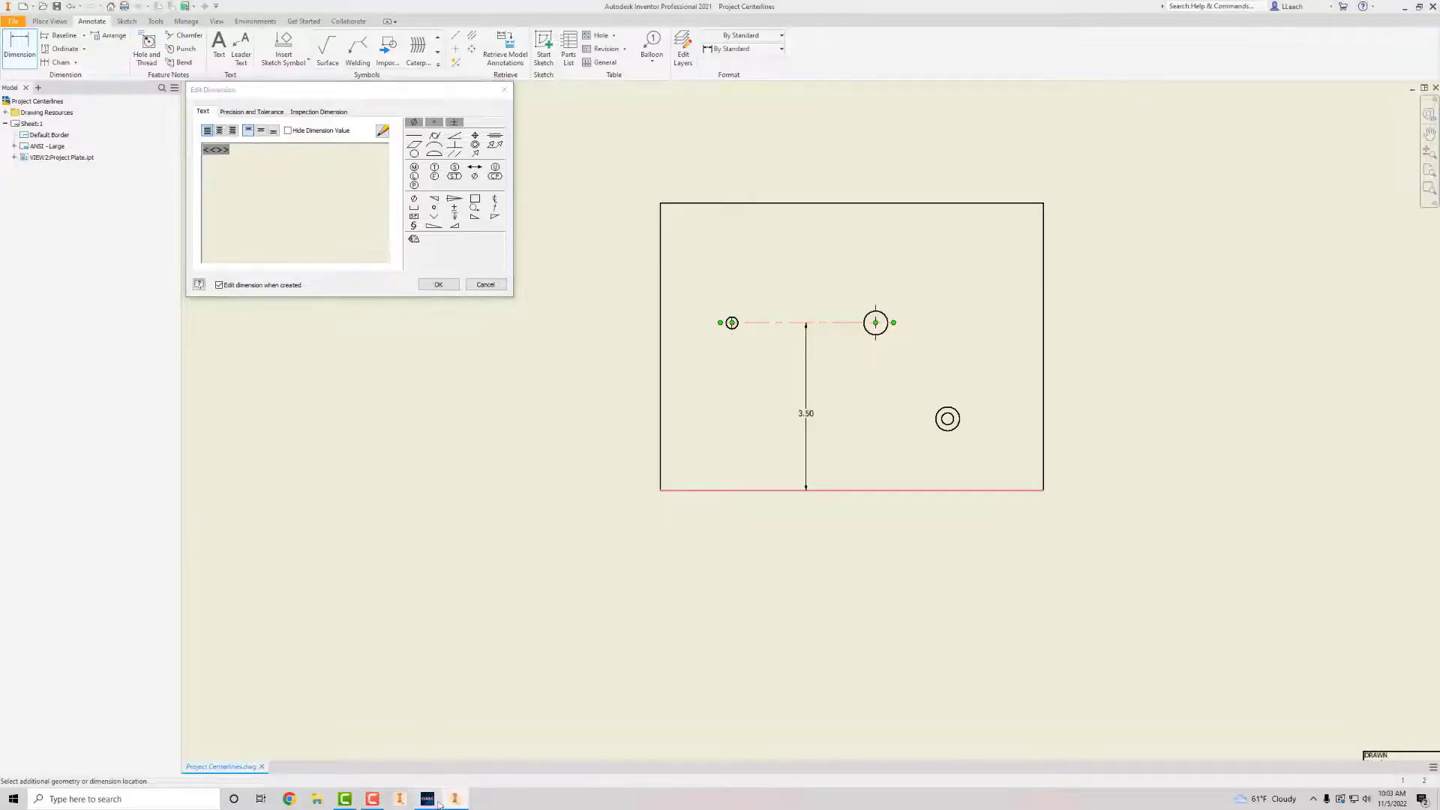
{"action": "left_click", "coordinate": [438, 801]}
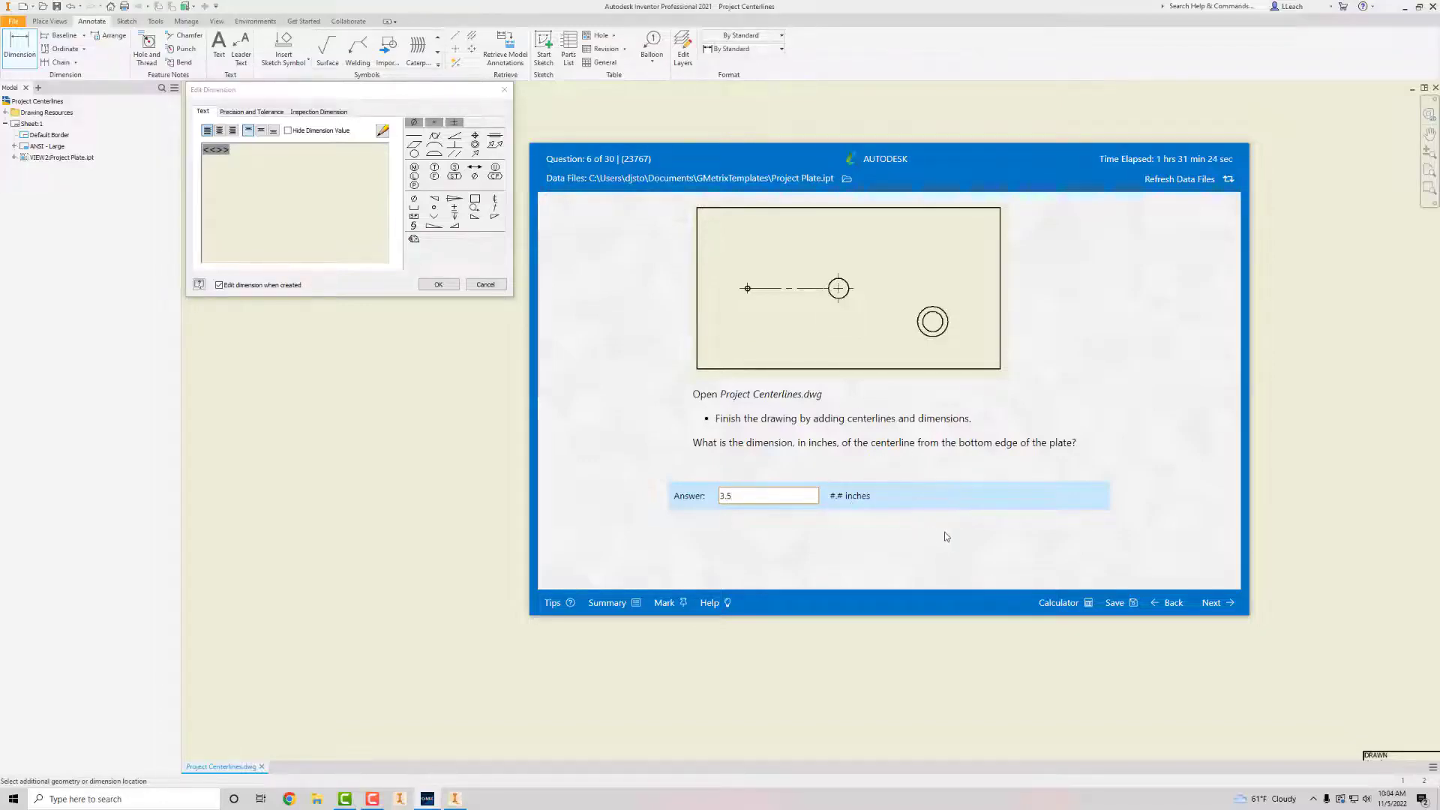
{"action": "left_click", "coordinate": [1212, 606]}
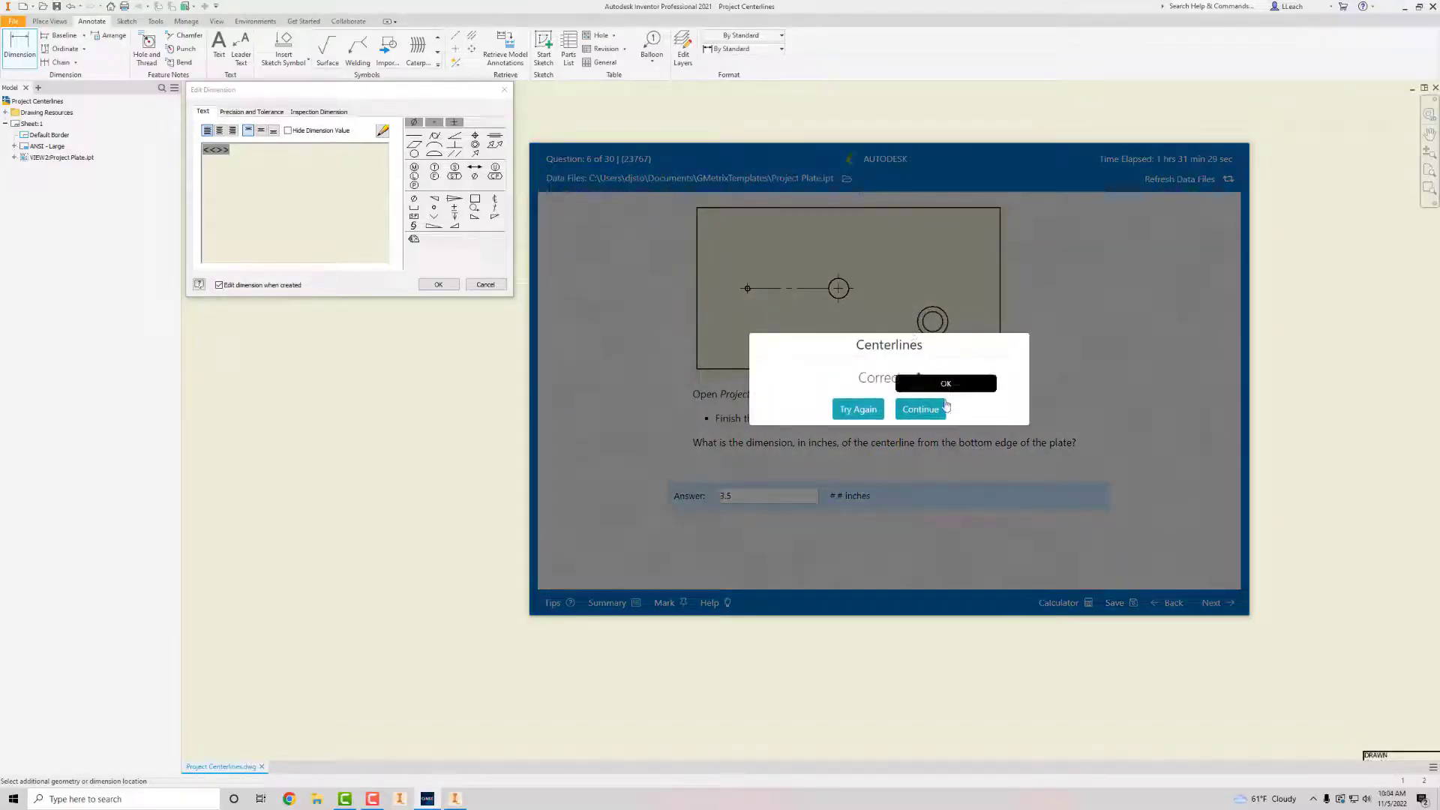
{"action": "left_click", "coordinate": [921, 409]}
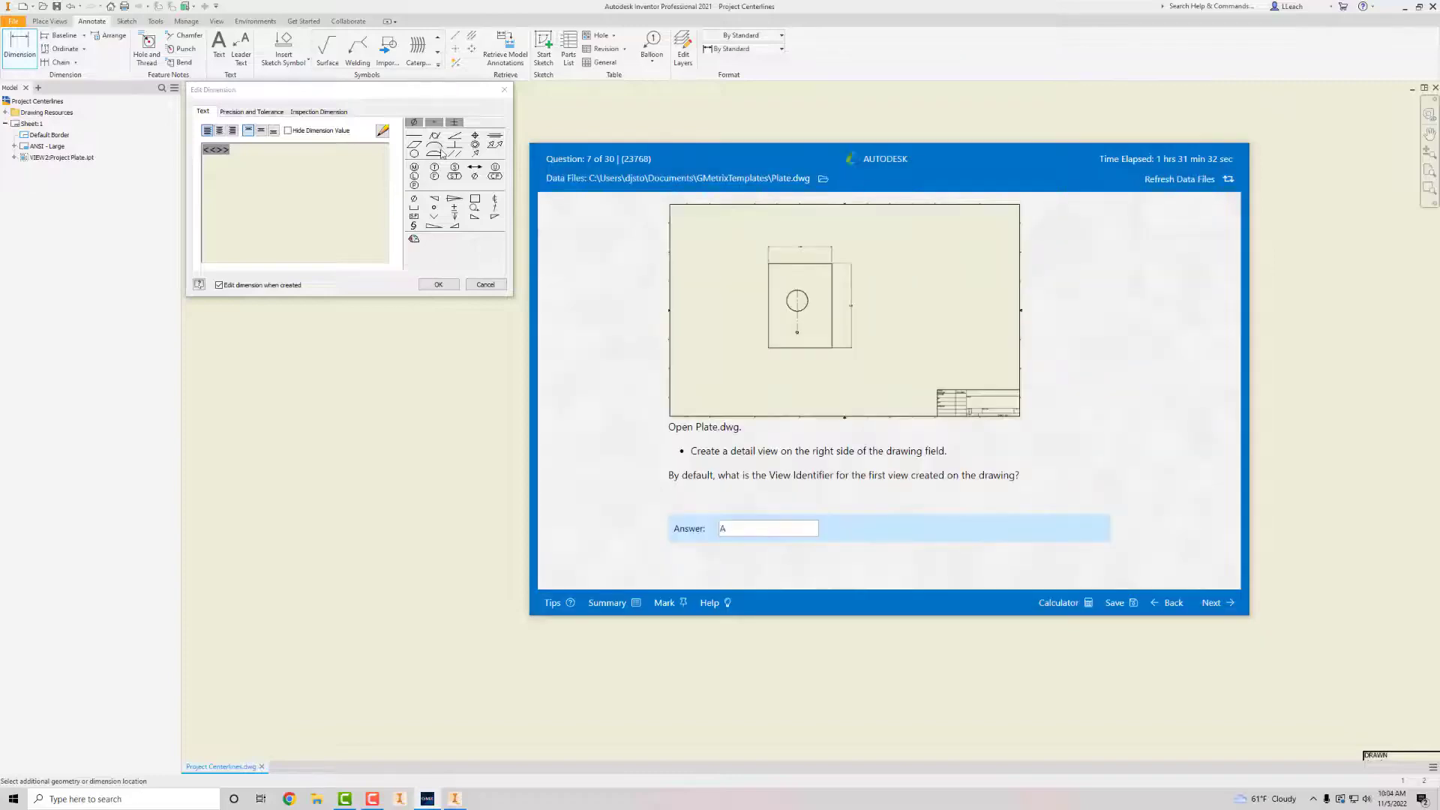
Dismiss the dimension editing dialog and close the Project Centerlines drawing in Inventor without saving changes.
{"action": "left_click", "coordinate": [487, 283]}
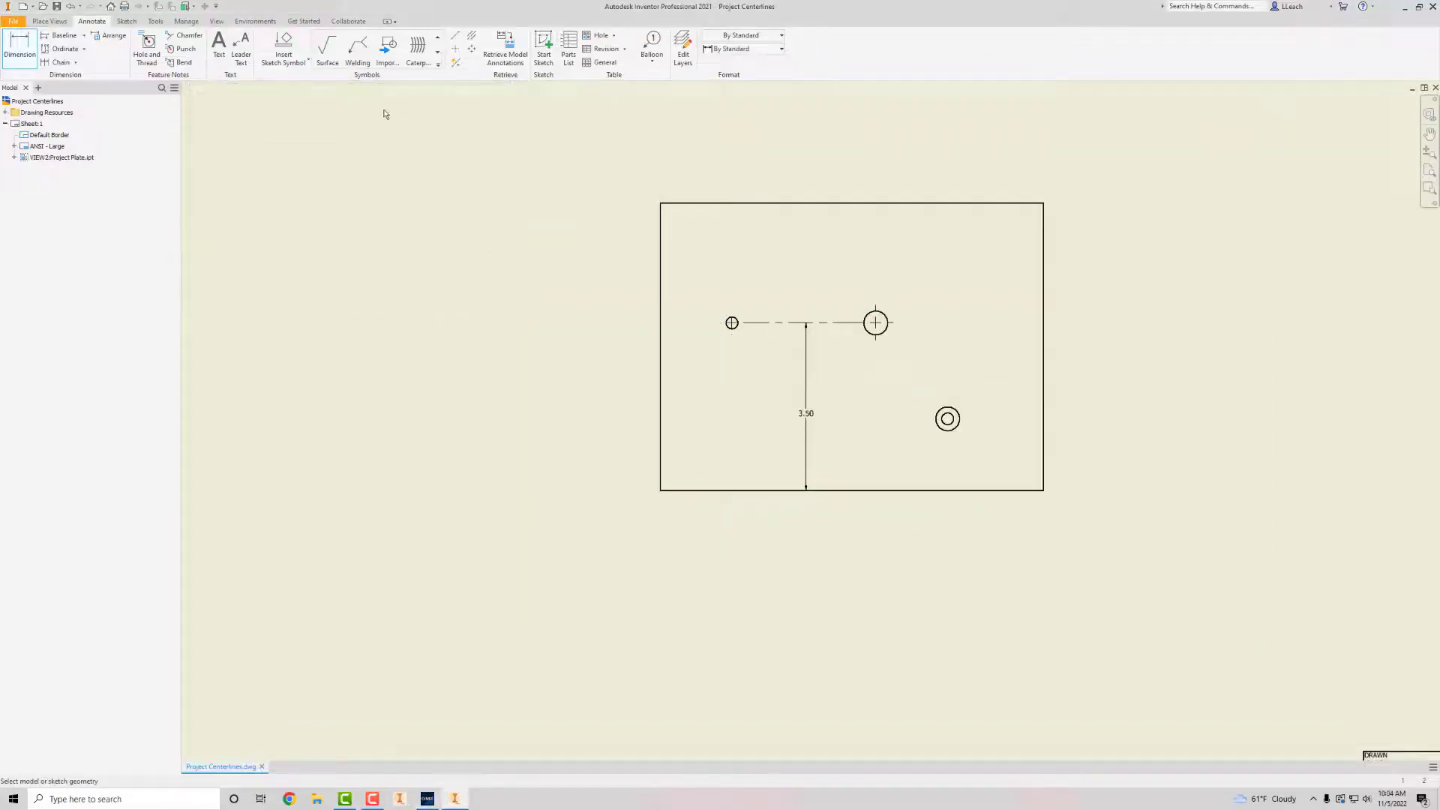
{"action": "left_click", "coordinate": [13, 21]}
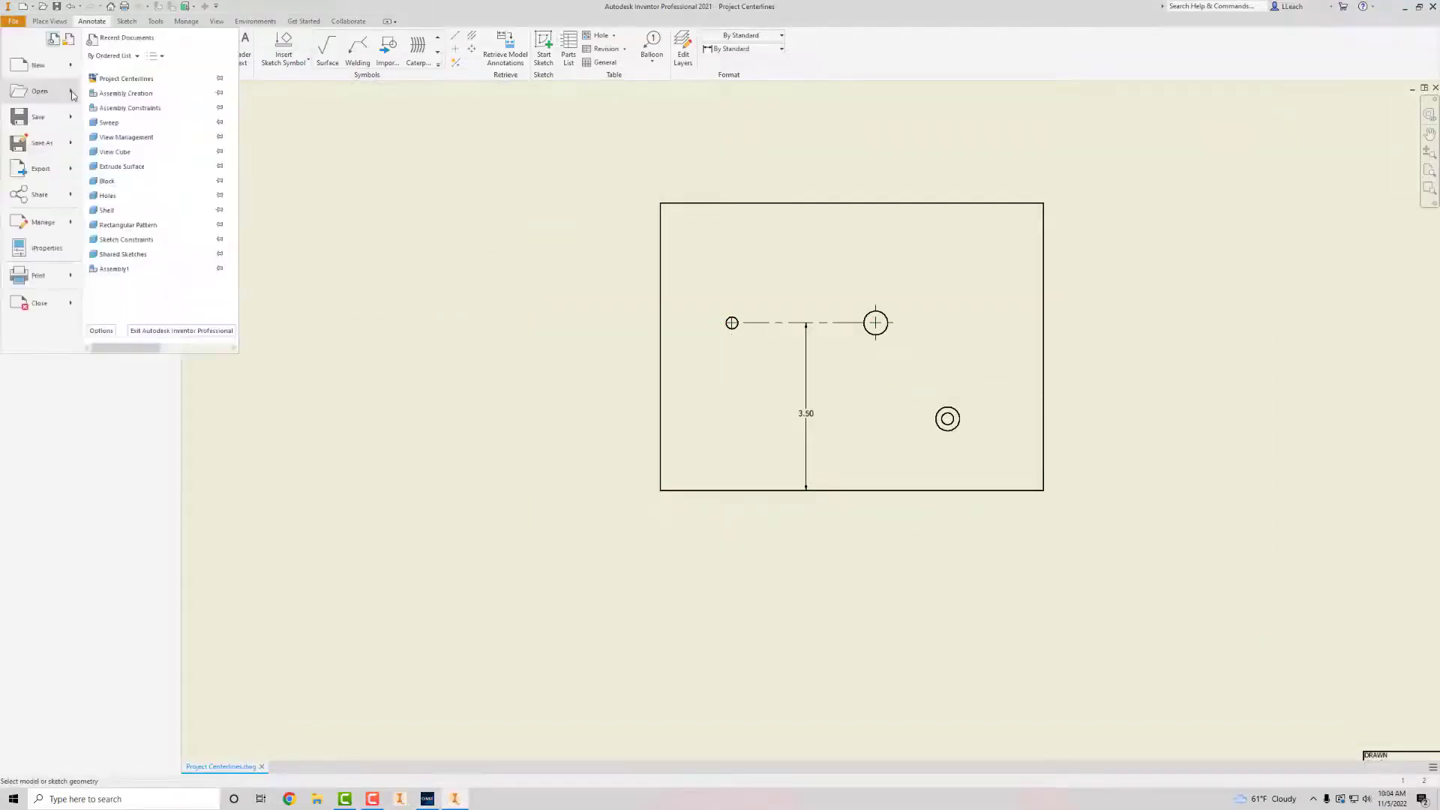
{"action": "left_click", "coordinate": [40, 302]}
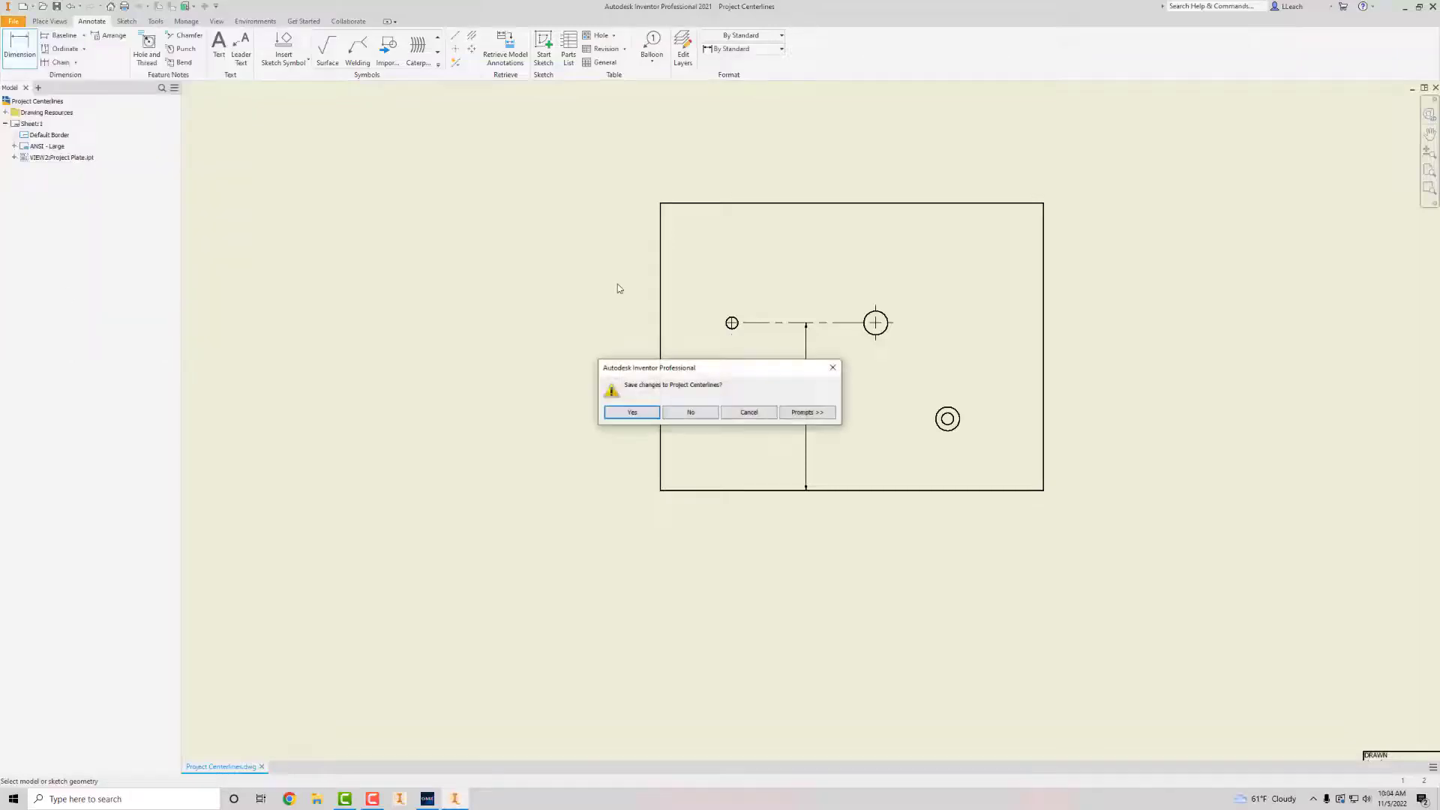
{"action": "left_click", "coordinate": [685, 412]}
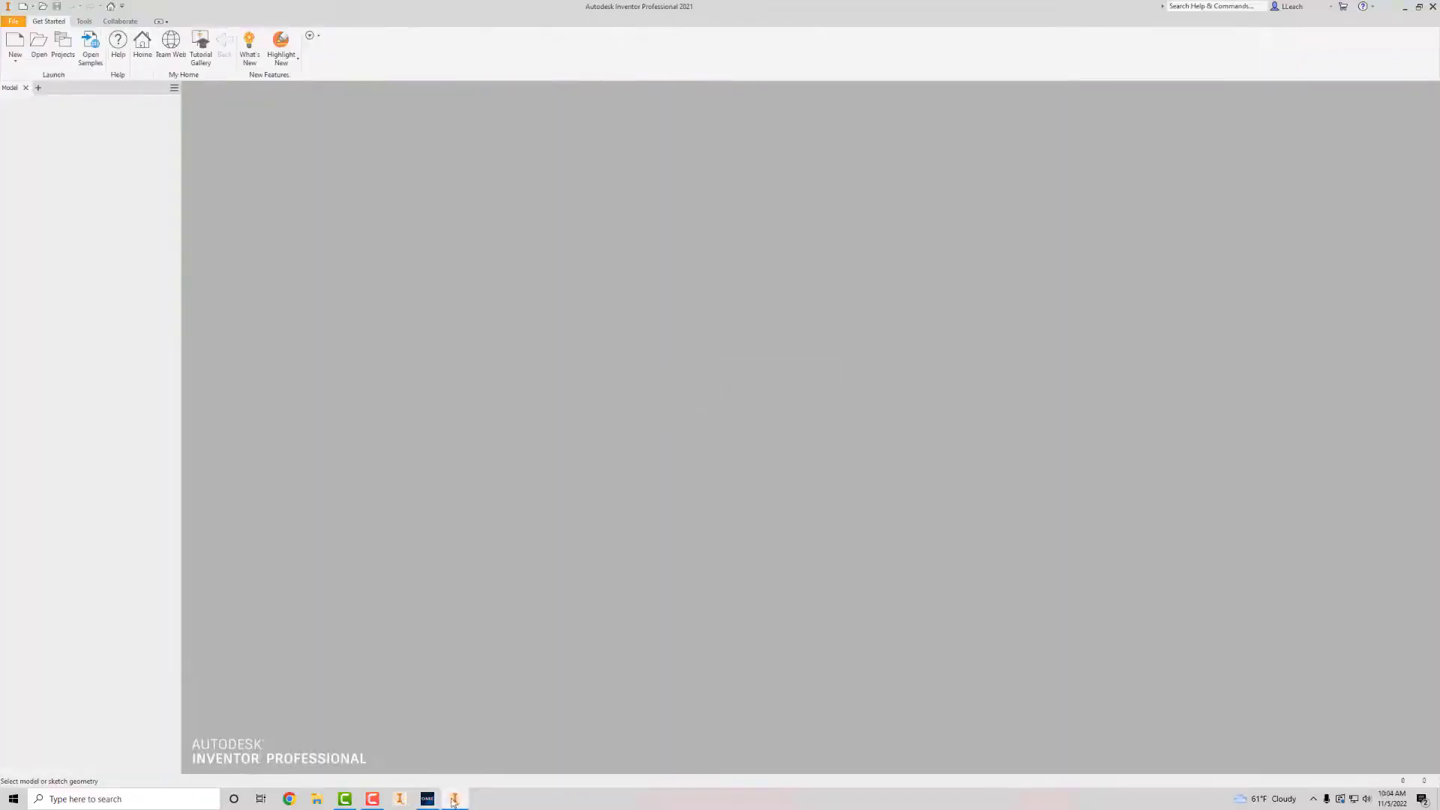
Clear the stored answer to question 7 in GMetrix and open the Plate drawing from the GMetrixTemplates folder in Inventor.
{"action": "left_click", "coordinate": [454, 799]}
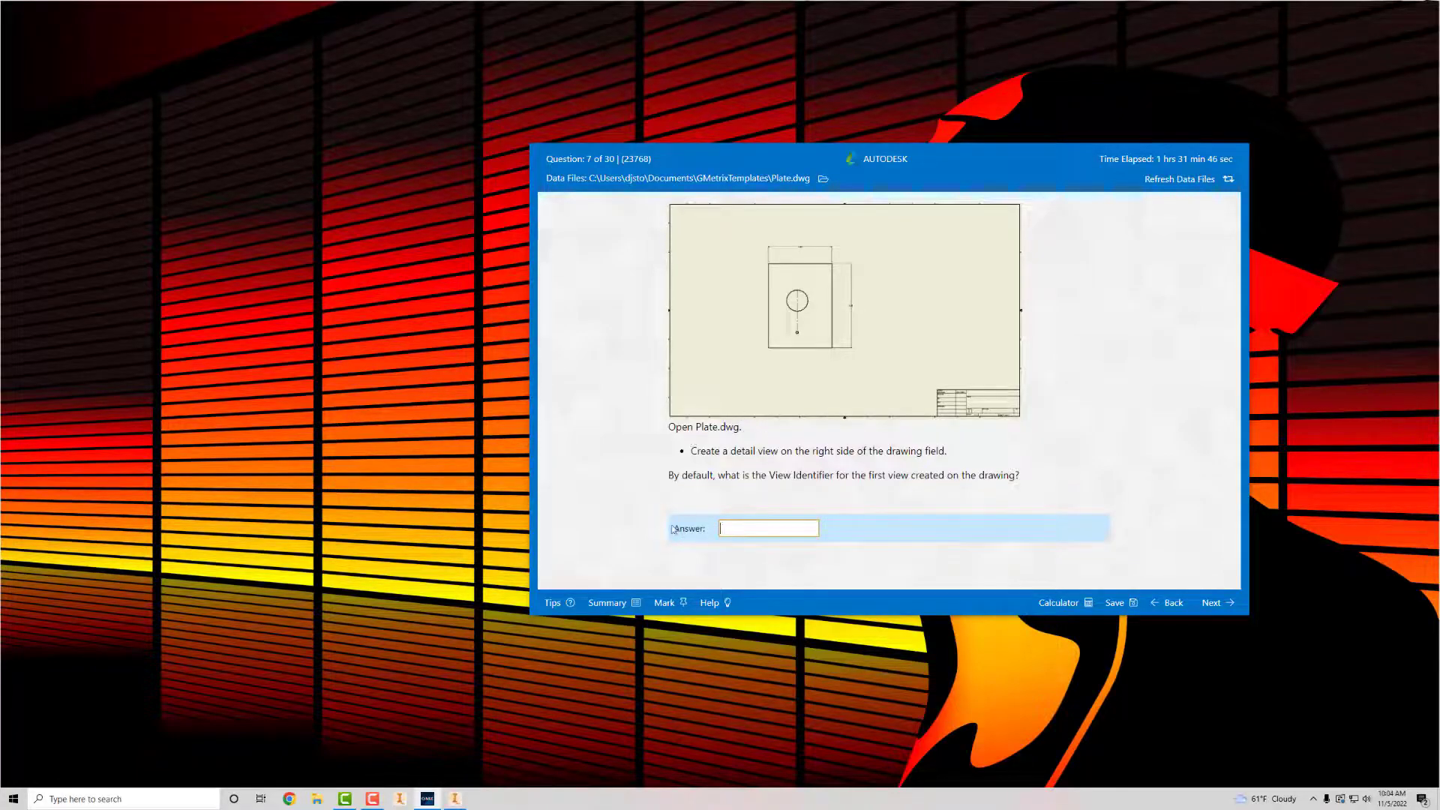
{"action": "left_click", "coordinate": [454, 798]}
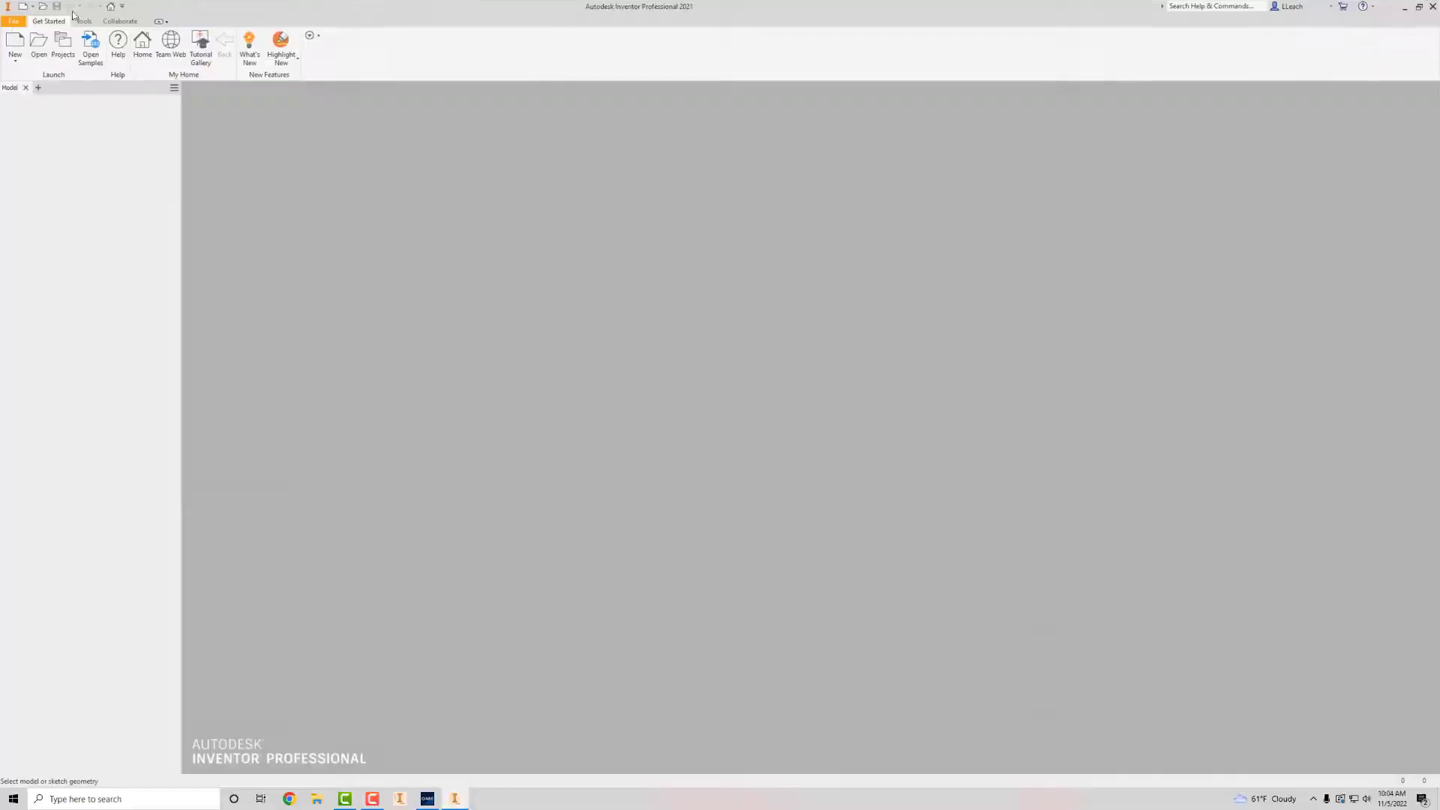
{"action": "left_click", "coordinate": [38, 43]}
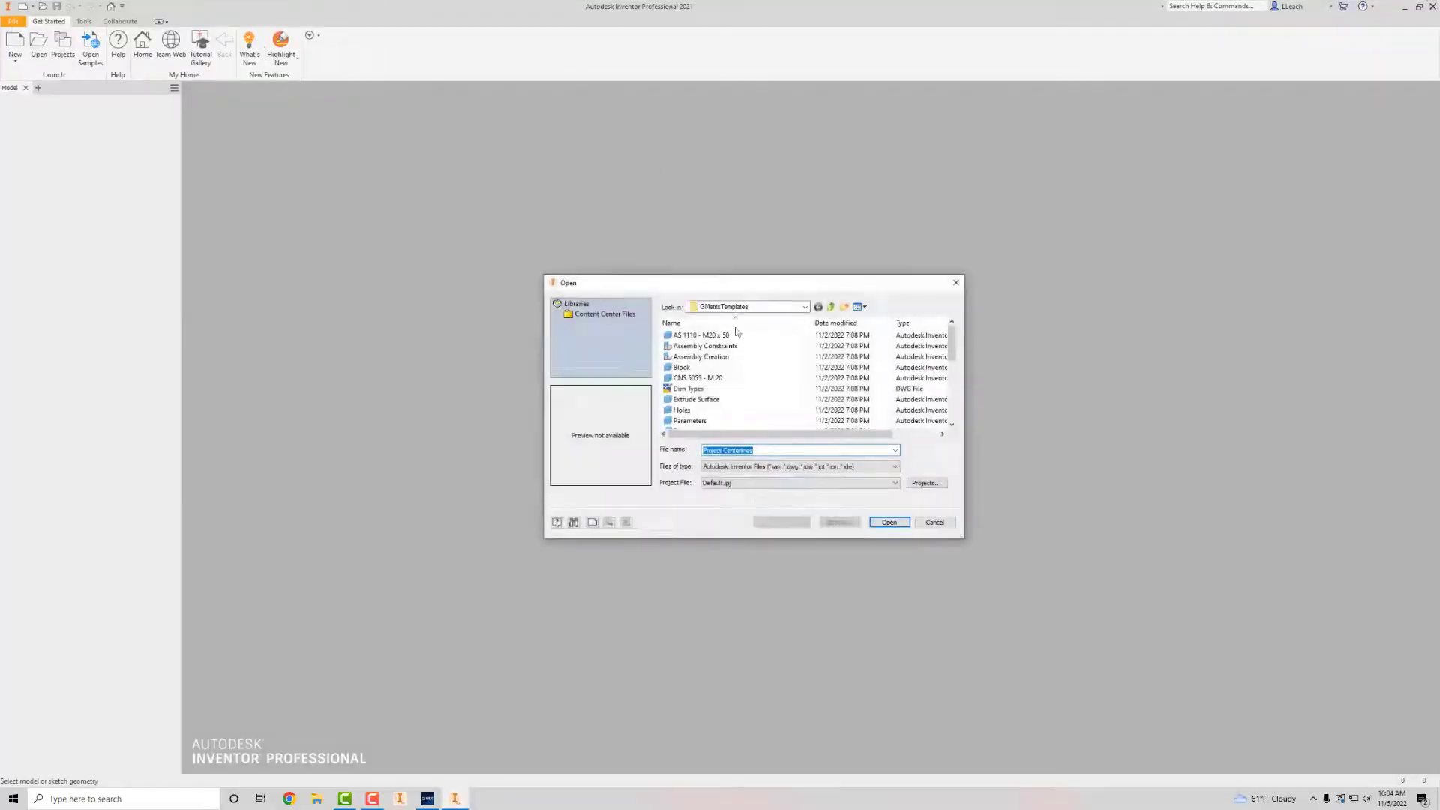
{"action": "scroll", "coordinate": [731, 341], "scroll_direction": "down", "scroll_amount": 3}
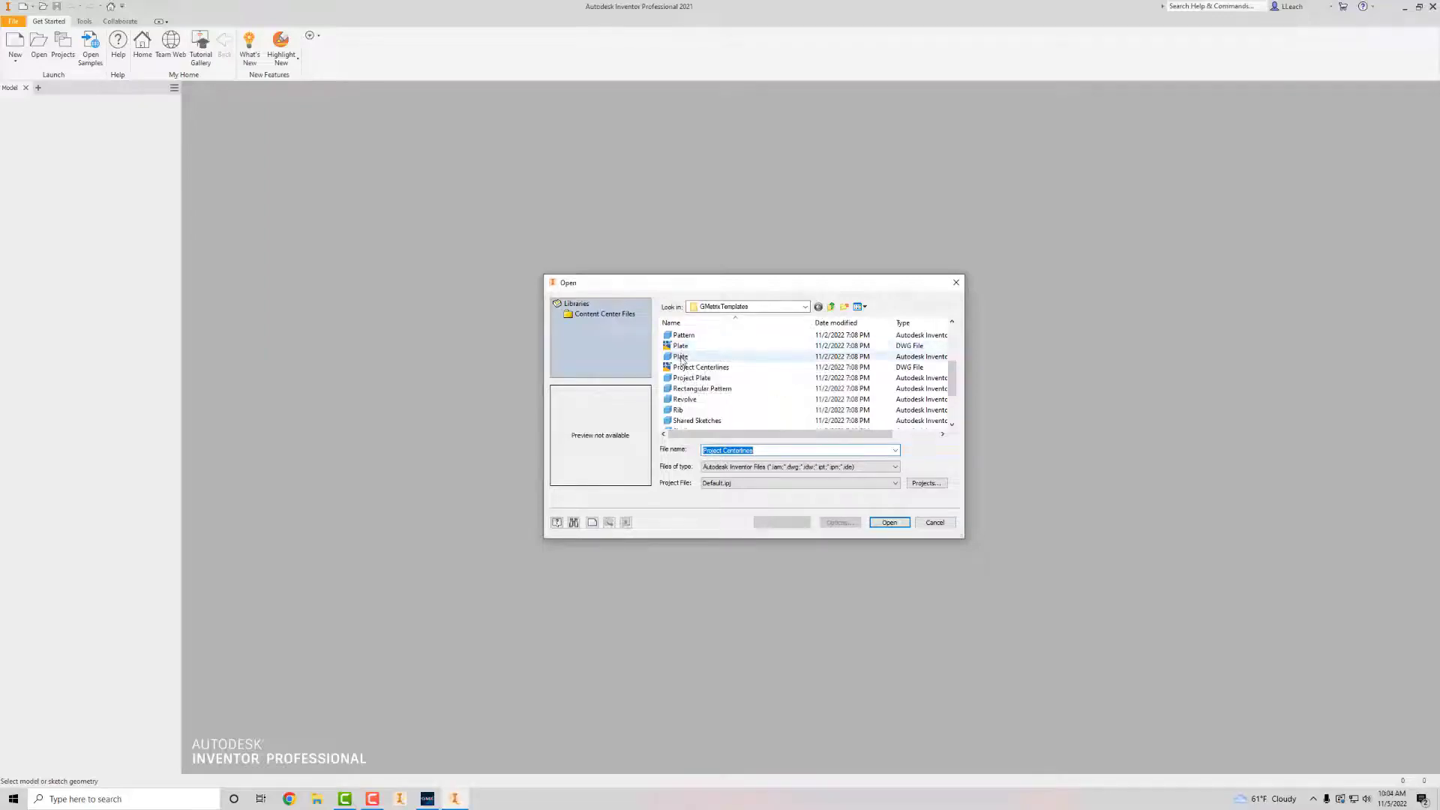
{"action": "left_click", "coordinate": [889, 522]}
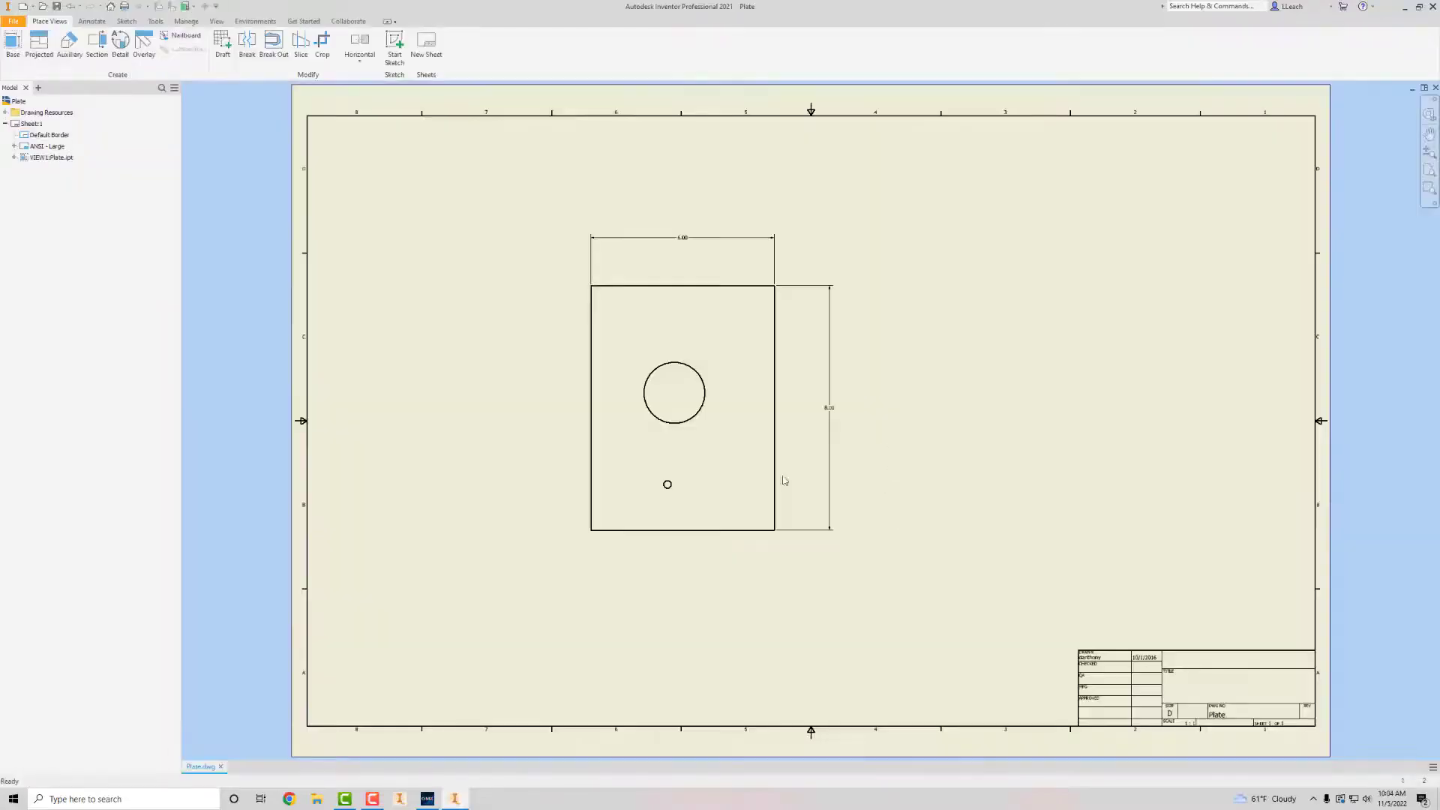
Check question 7 in GMetrix and start a detail view of the plate view in Inventor to read its default view identifier.
{"action": "left_click", "coordinate": [468, 804]}
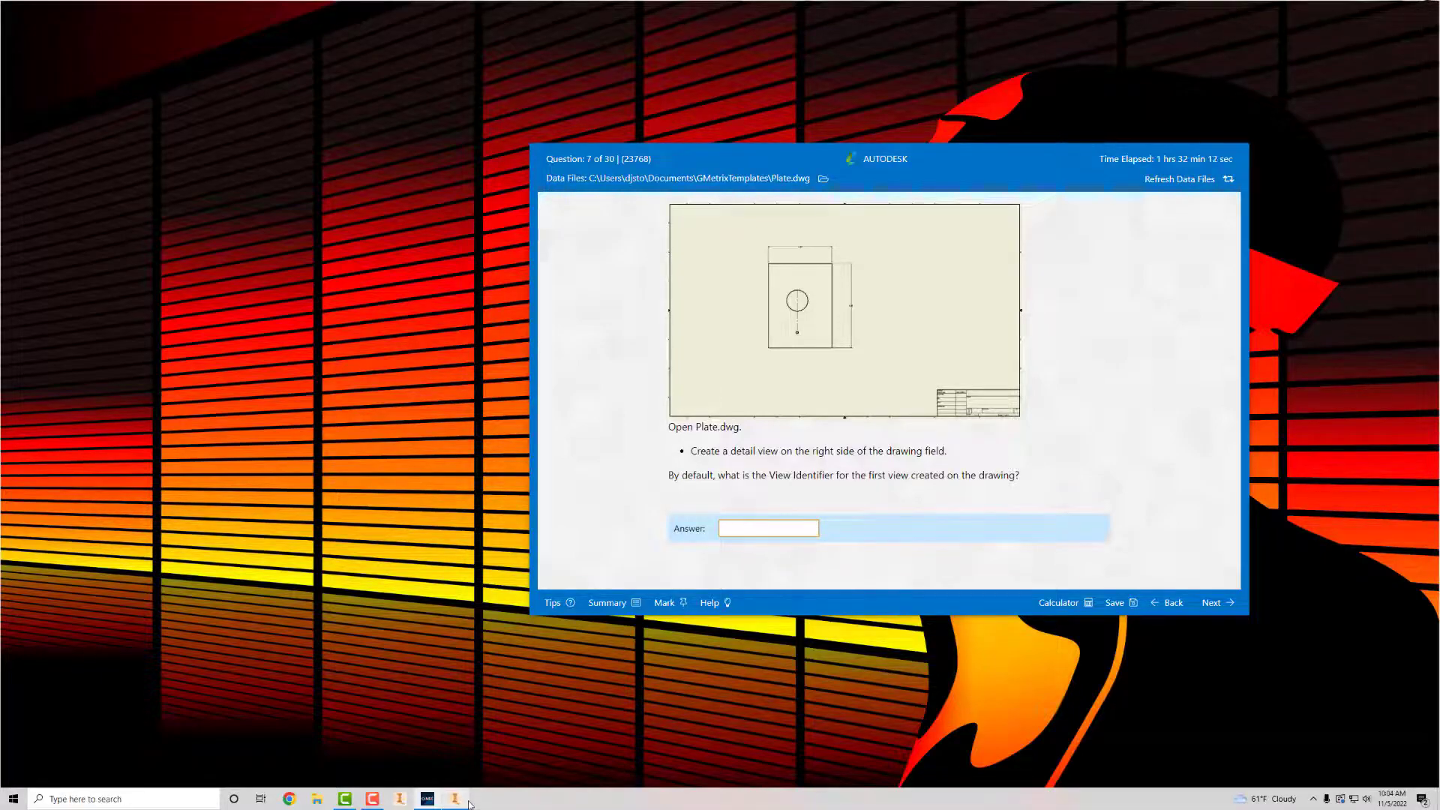
{"action": "left_click", "coordinate": [467, 801]}
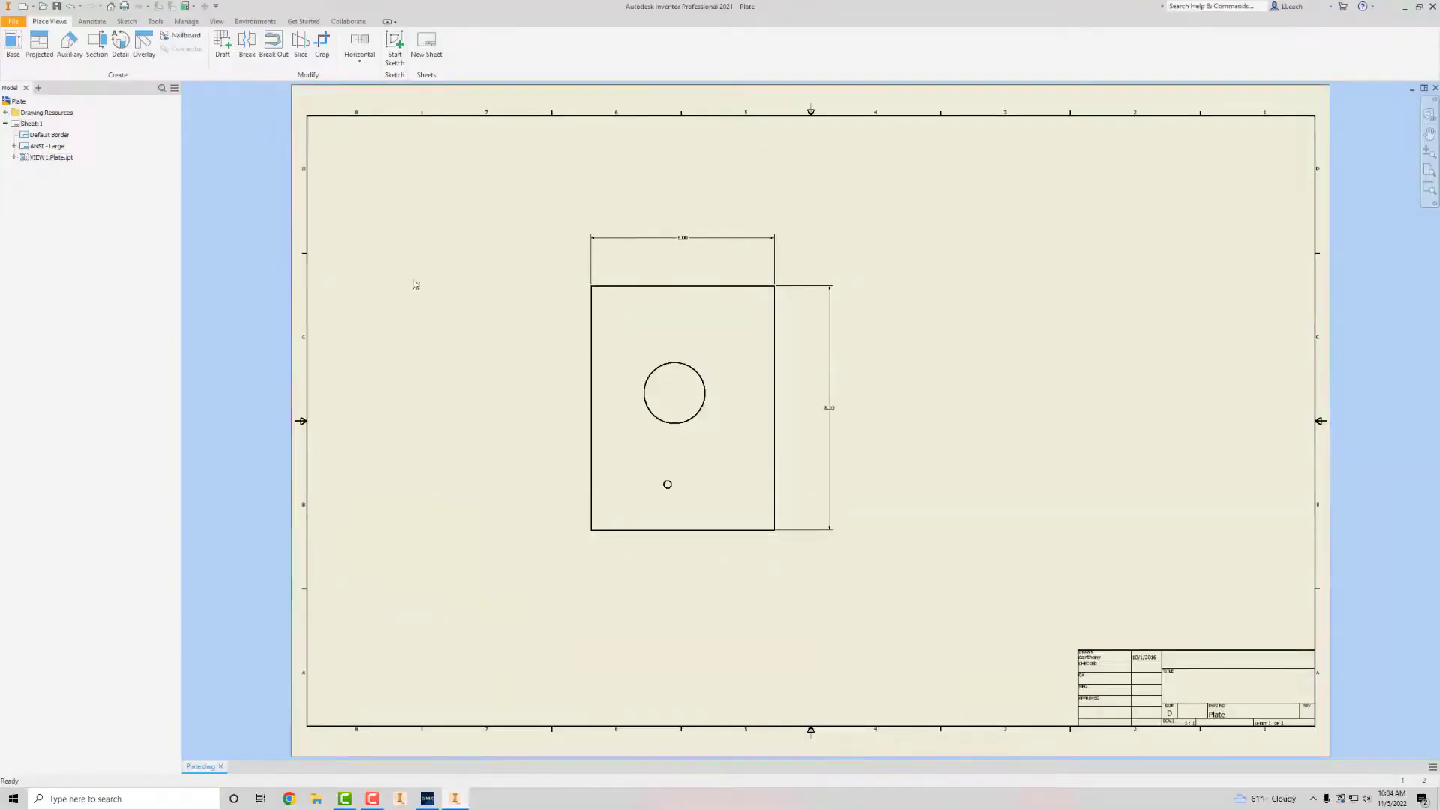
{"action": "left_click", "coordinate": [124, 46]}
{"action": "left_click", "coordinate": [762, 277]}
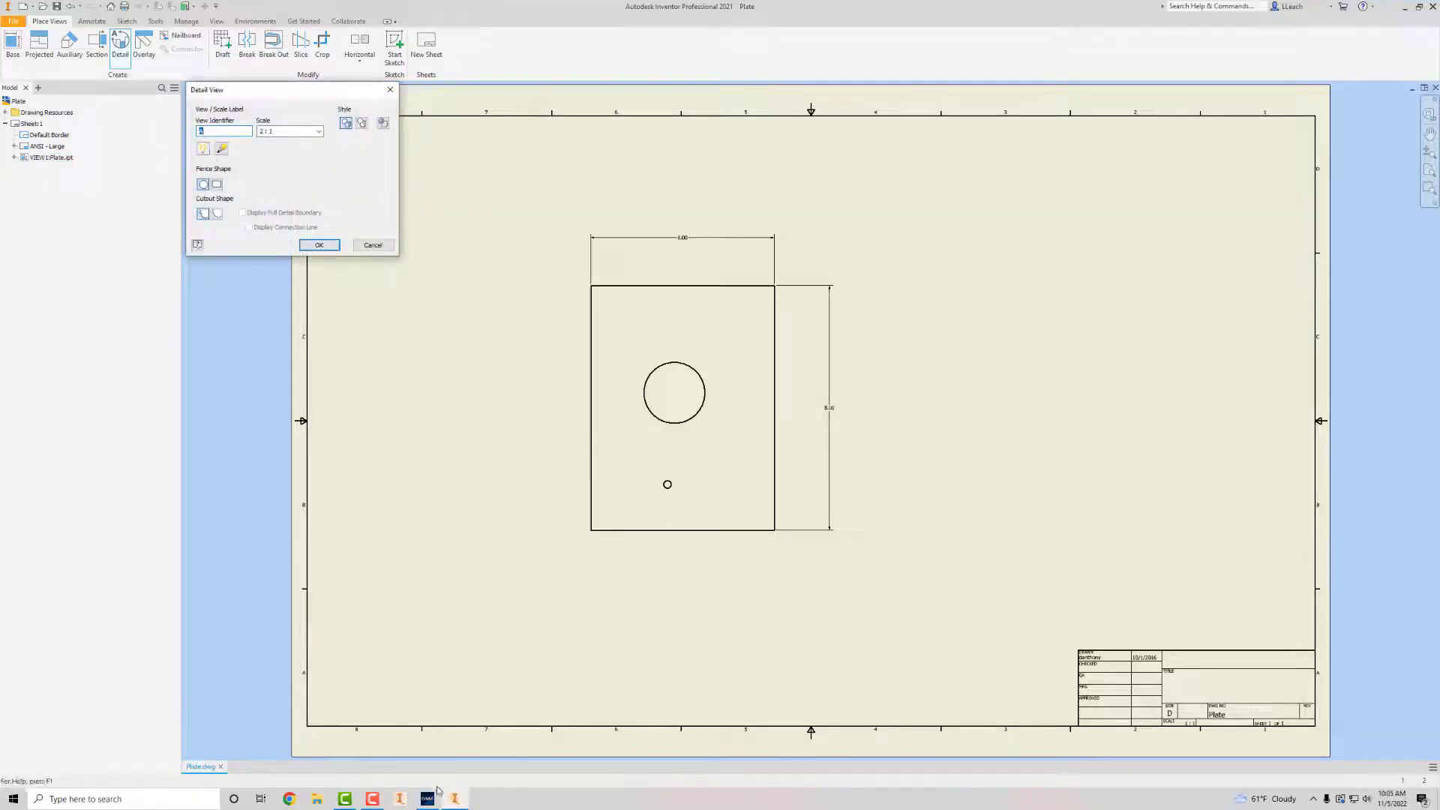
Submit A as the answer to question 7 in GMetrix and clear the stored answer to question 8.
{"action": "left_click", "coordinate": [456, 799]}
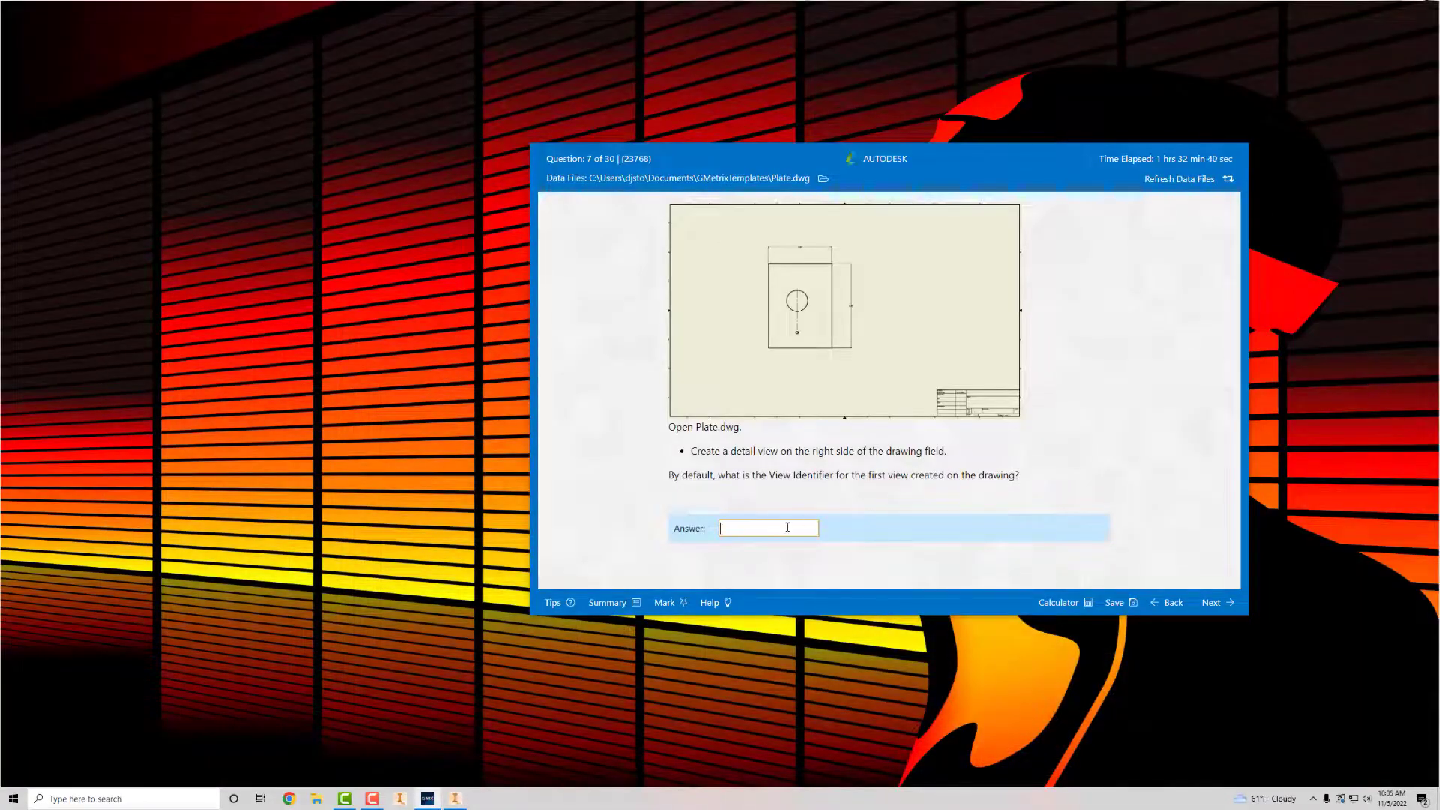
{"action": "type", "text": "A"}
{"action": "left_click", "coordinate": [1209, 606]}
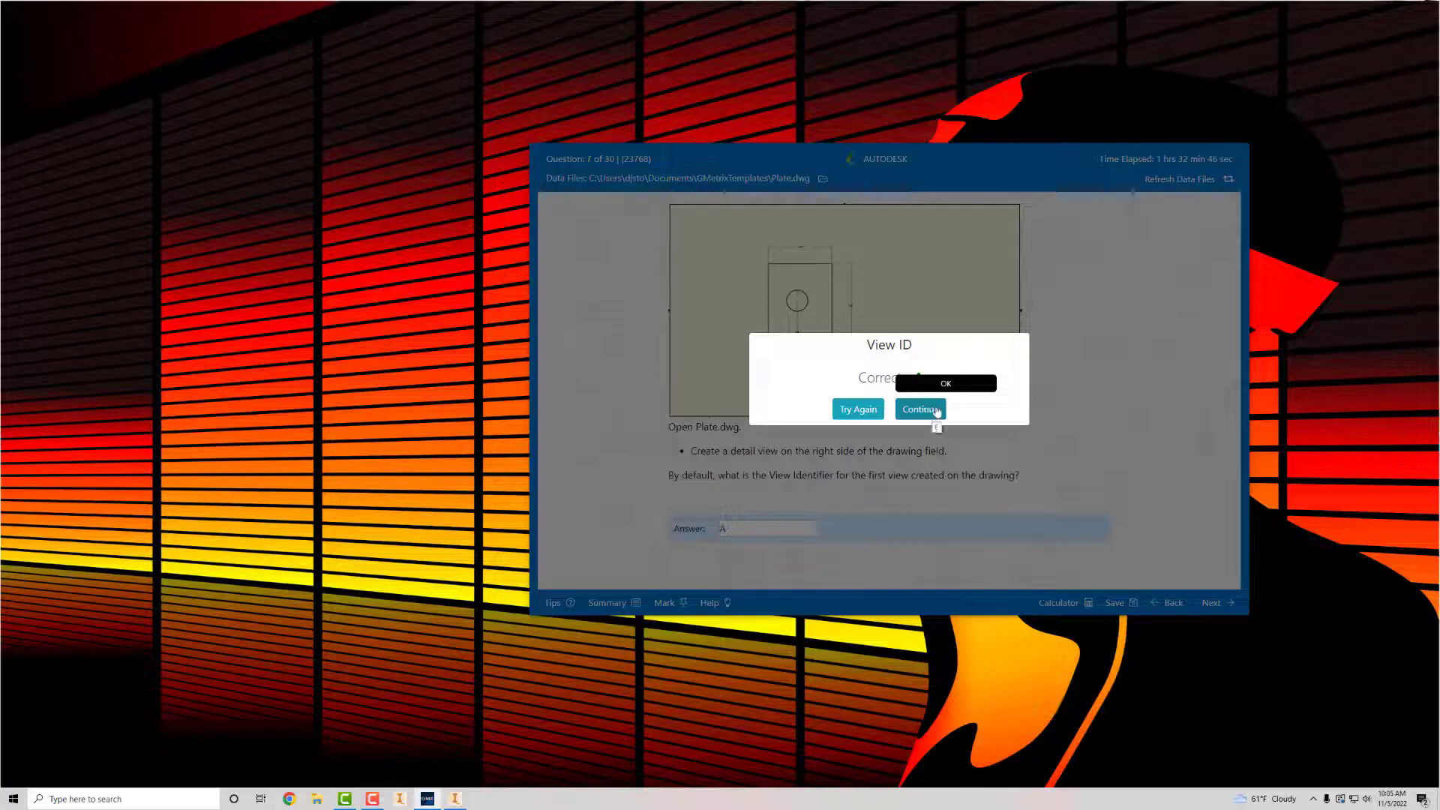
{"action": "left_click", "coordinate": [937, 412]}
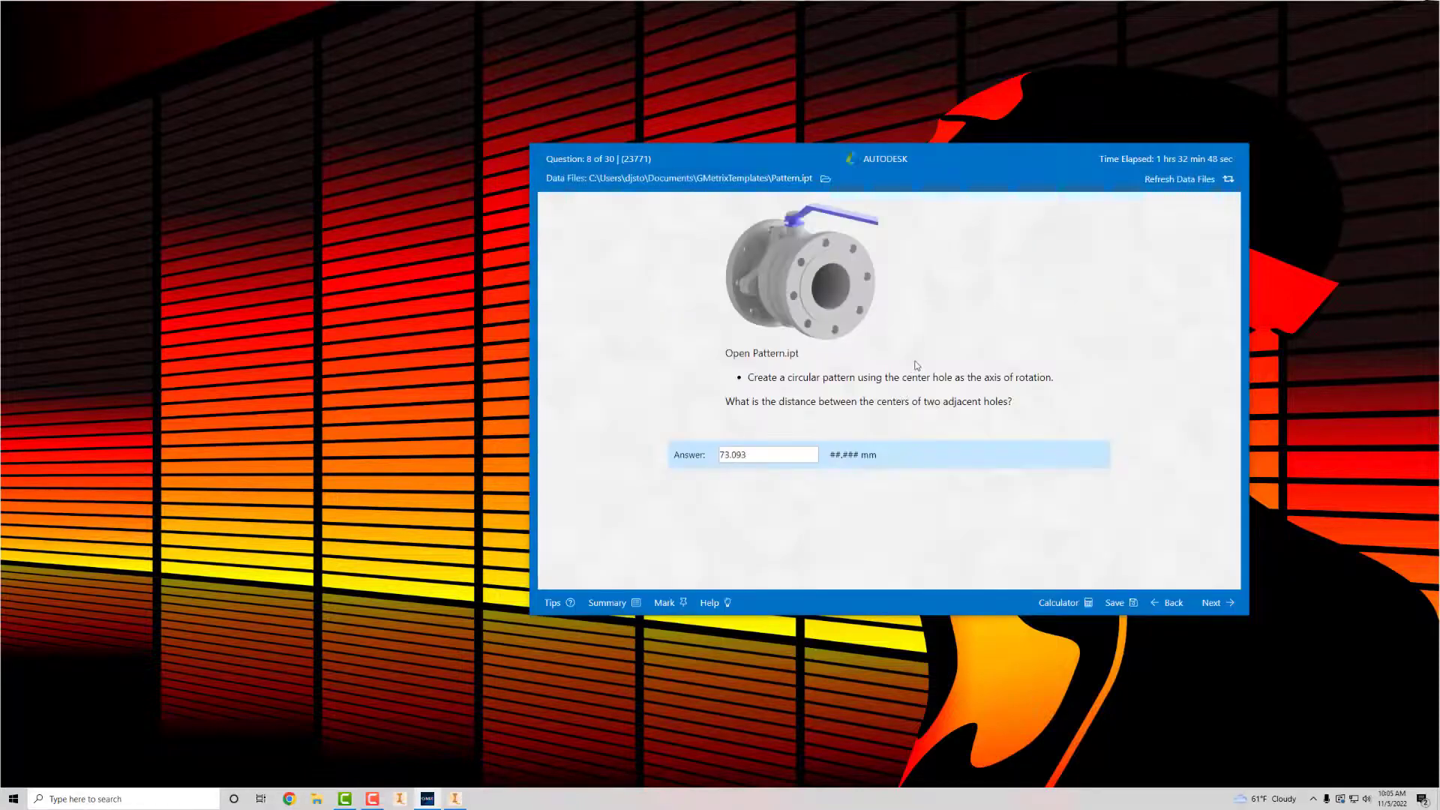
{"action": "left_click_drag", "start_coordinate": [764, 453], "coordinate": [663, 457]}
{"action": "key", "text": "BackSpace"}
Cancel the detail view in Inventor and close the Plate drawing.
{"action": "left_click", "coordinate": [454, 798]}
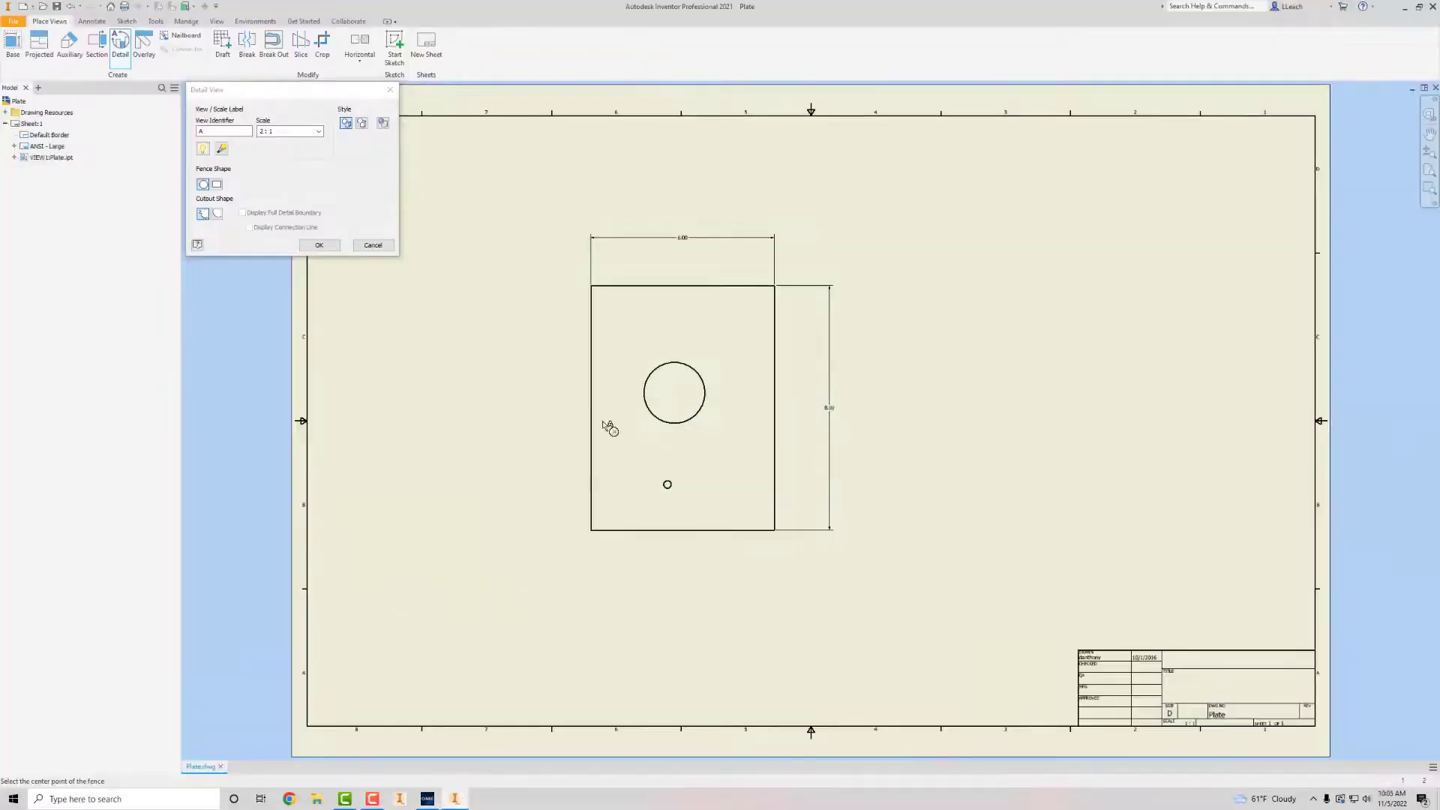
{"action": "left_click", "coordinate": [373, 245]}
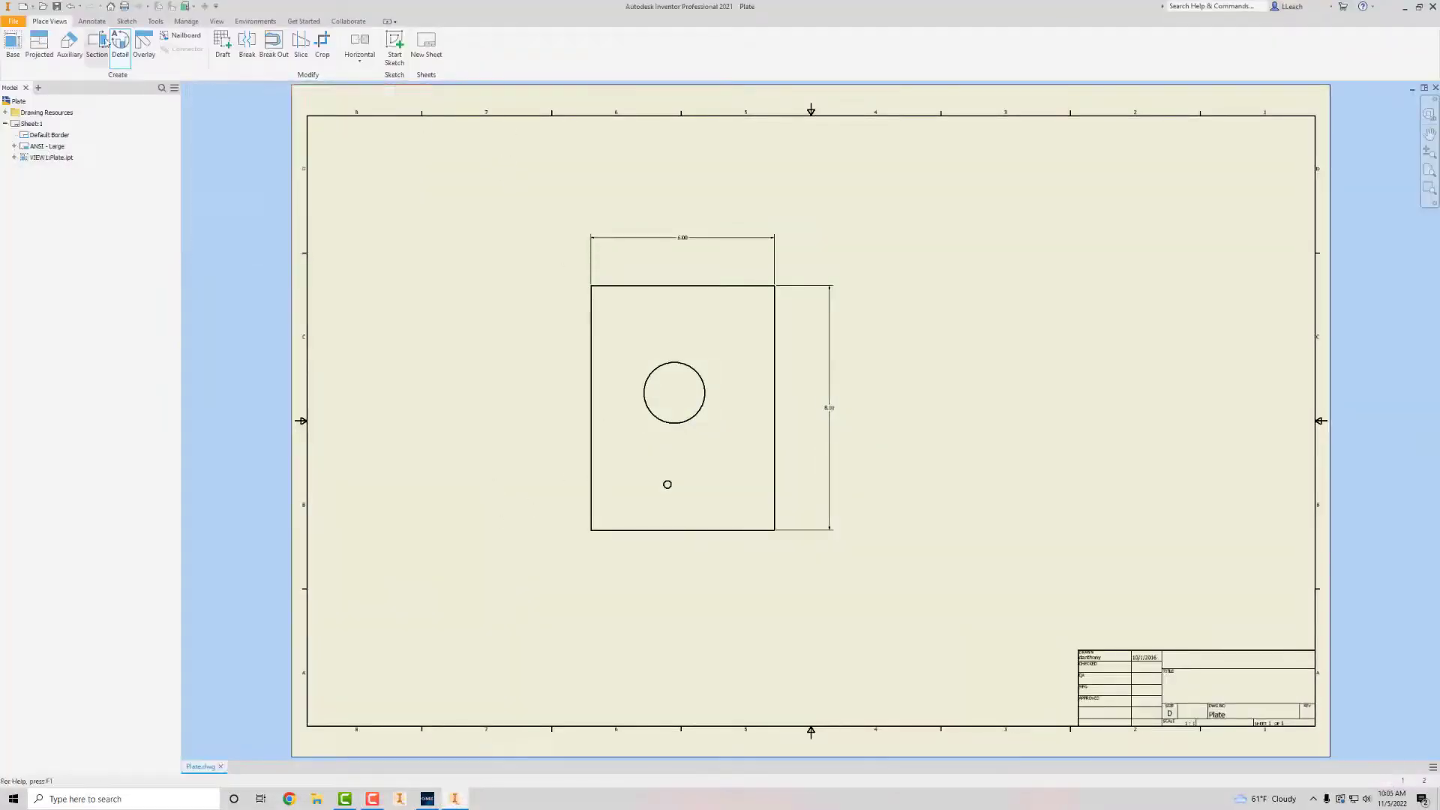
{"action": "left_click", "coordinate": [11, 23]}
{"action": "left_click", "coordinate": [38, 304]}
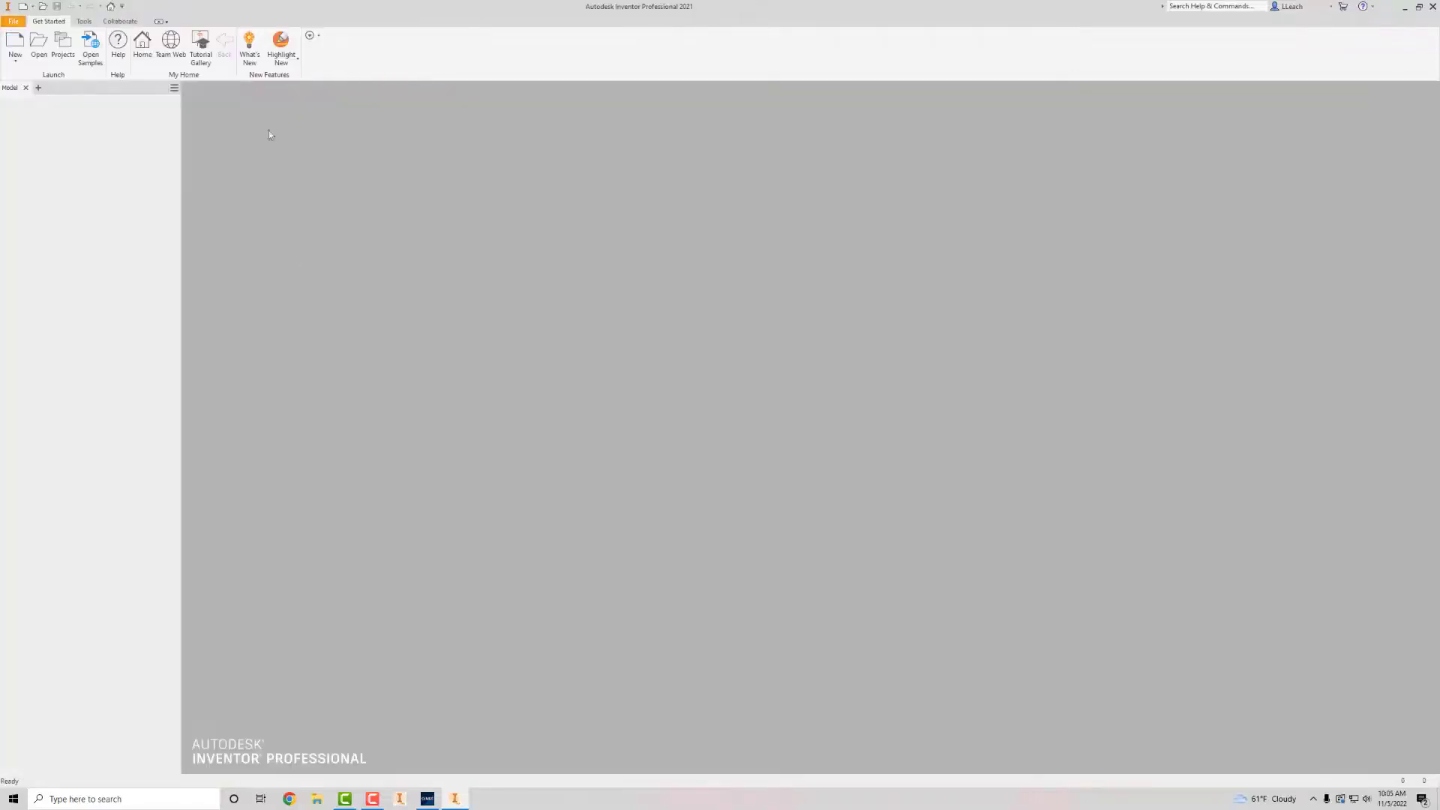
Check the data file for question 8 in GMetrix and open the Pattern part from the GMetrixTemplates folder in Inventor.
{"action": "left_click", "coordinate": [38, 44]}
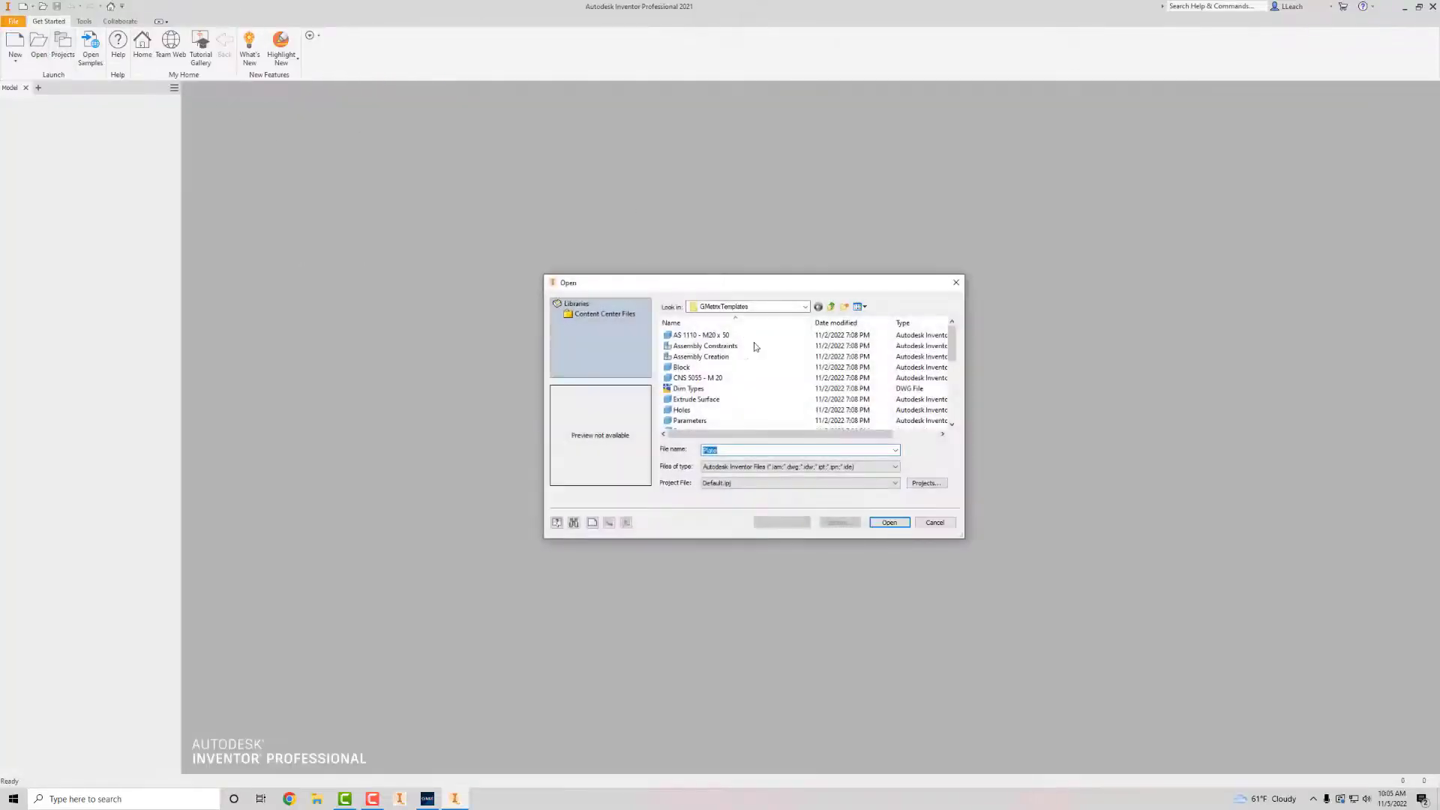
{"action": "scroll", "coordinate": [744, 388], "scroll_direction": "down", "scroll_amount": 3}
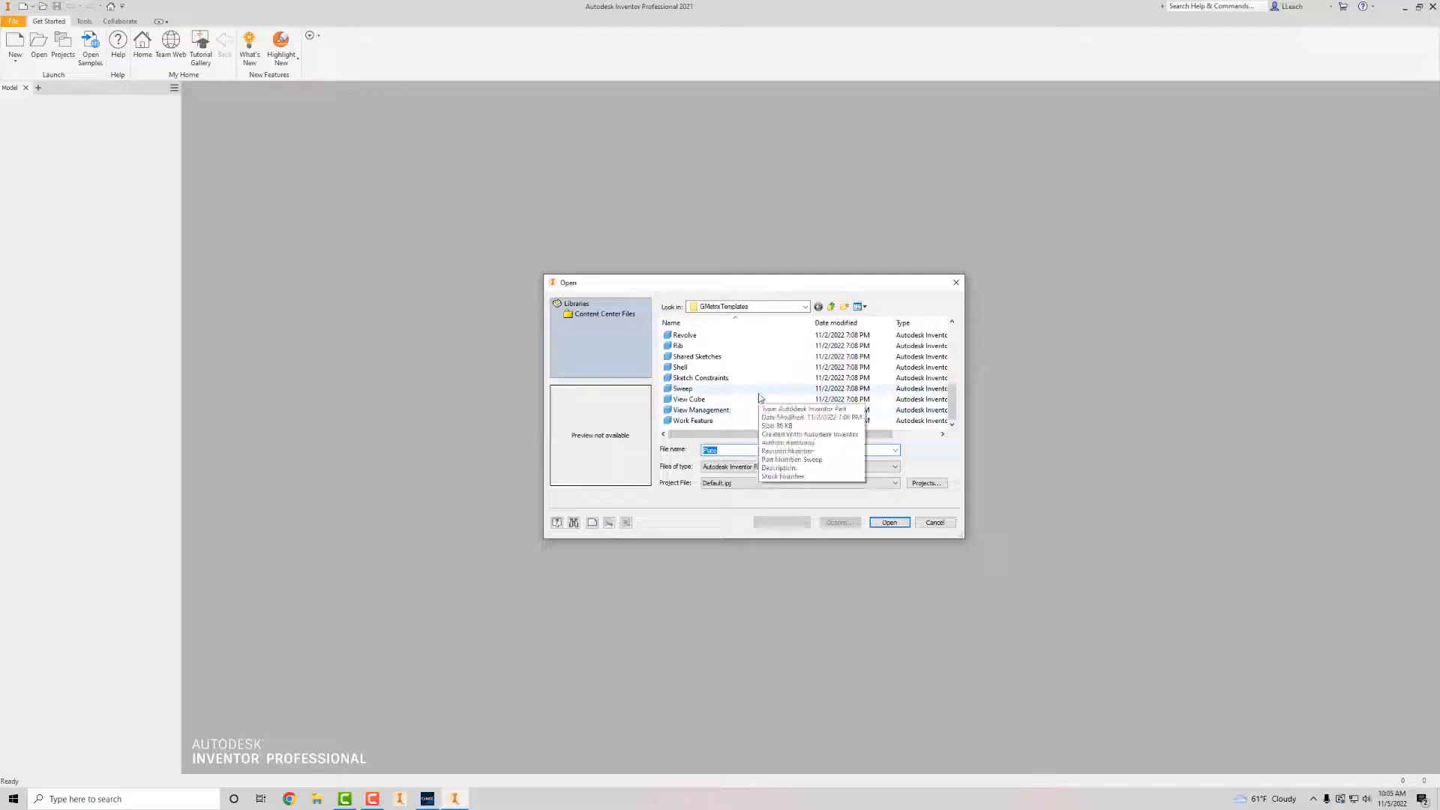
{"action": "left_click", "coordinate": [462, 800]}
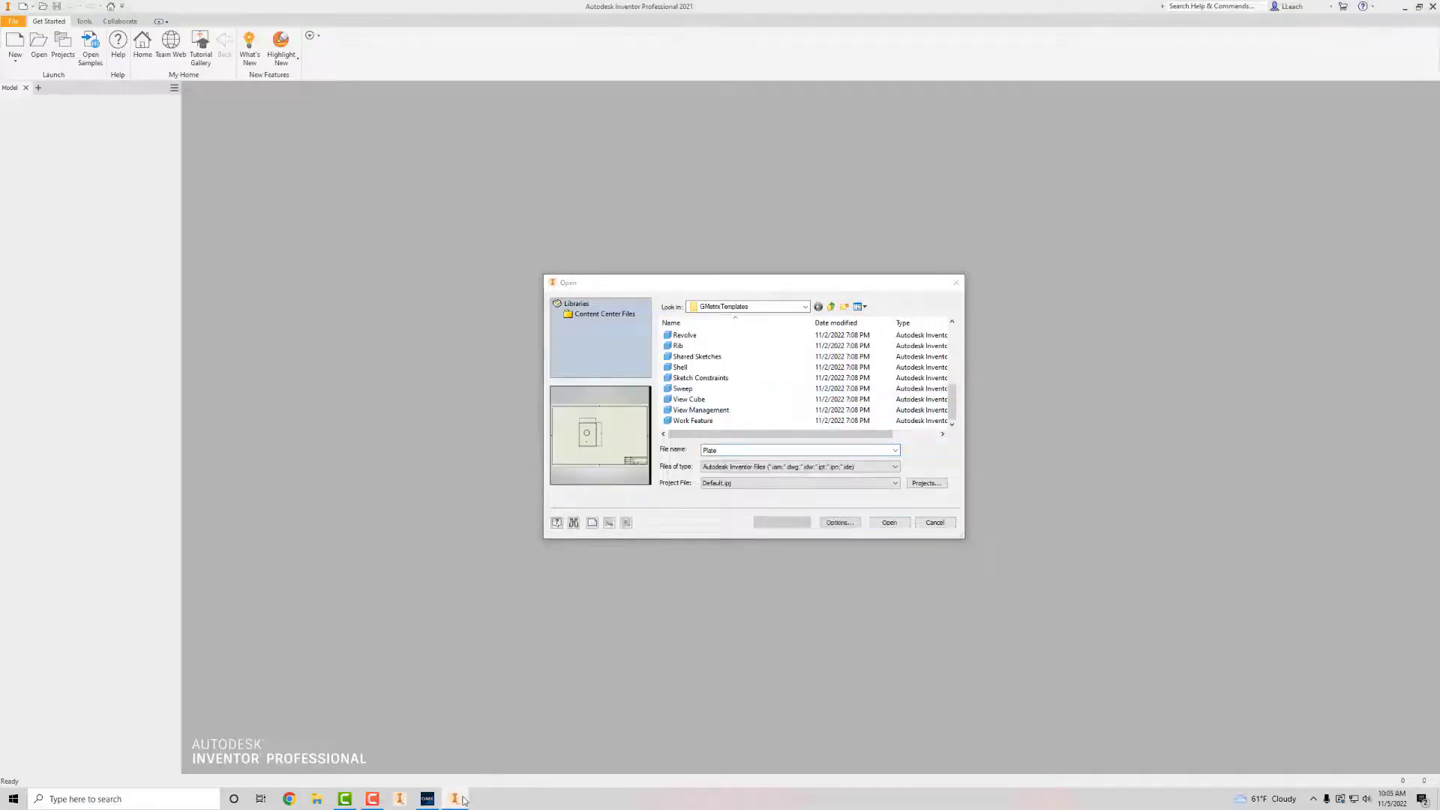
{"action": "left_click", "coordinate": [429, 801]}
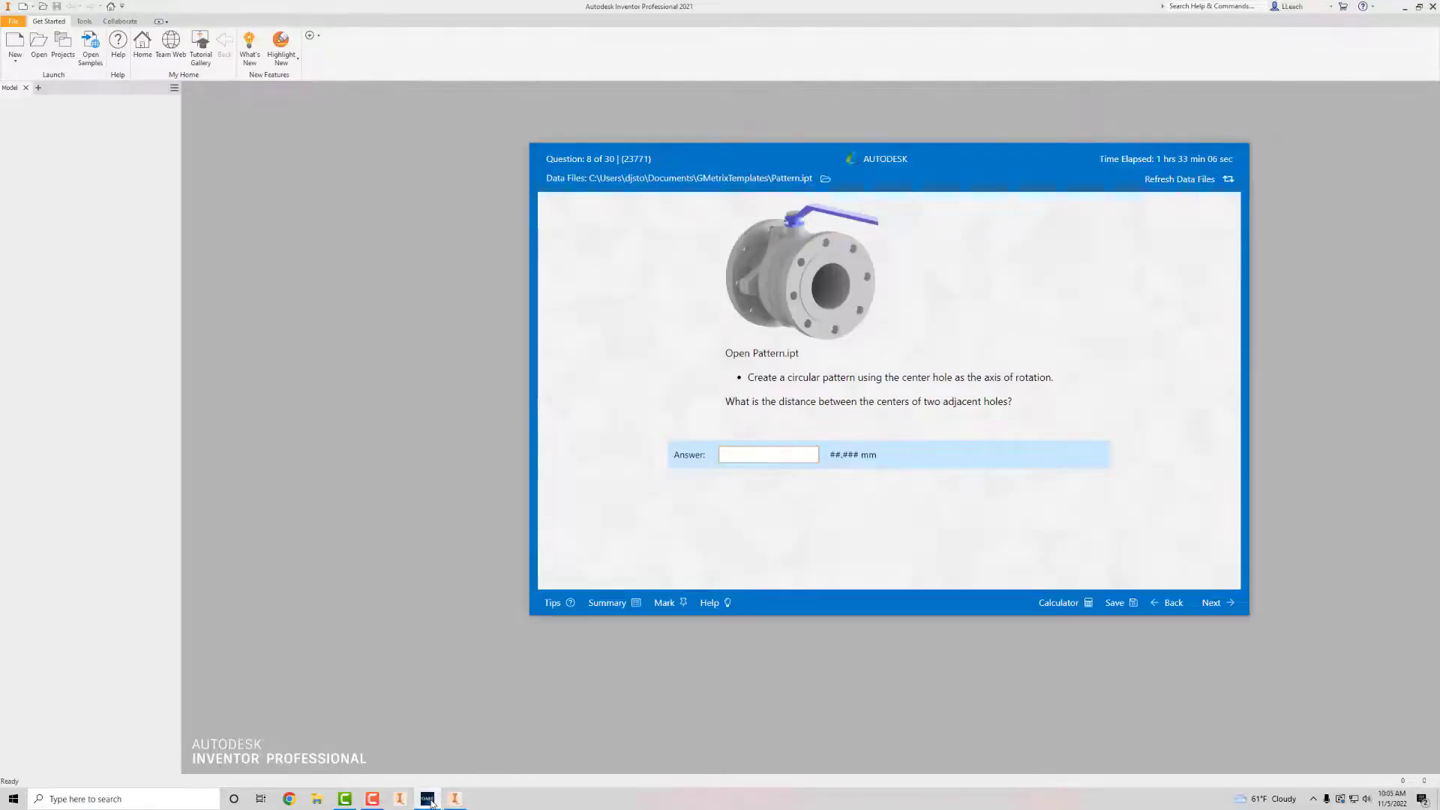
{"action": "left_click", "coordinate": [431, 801]}
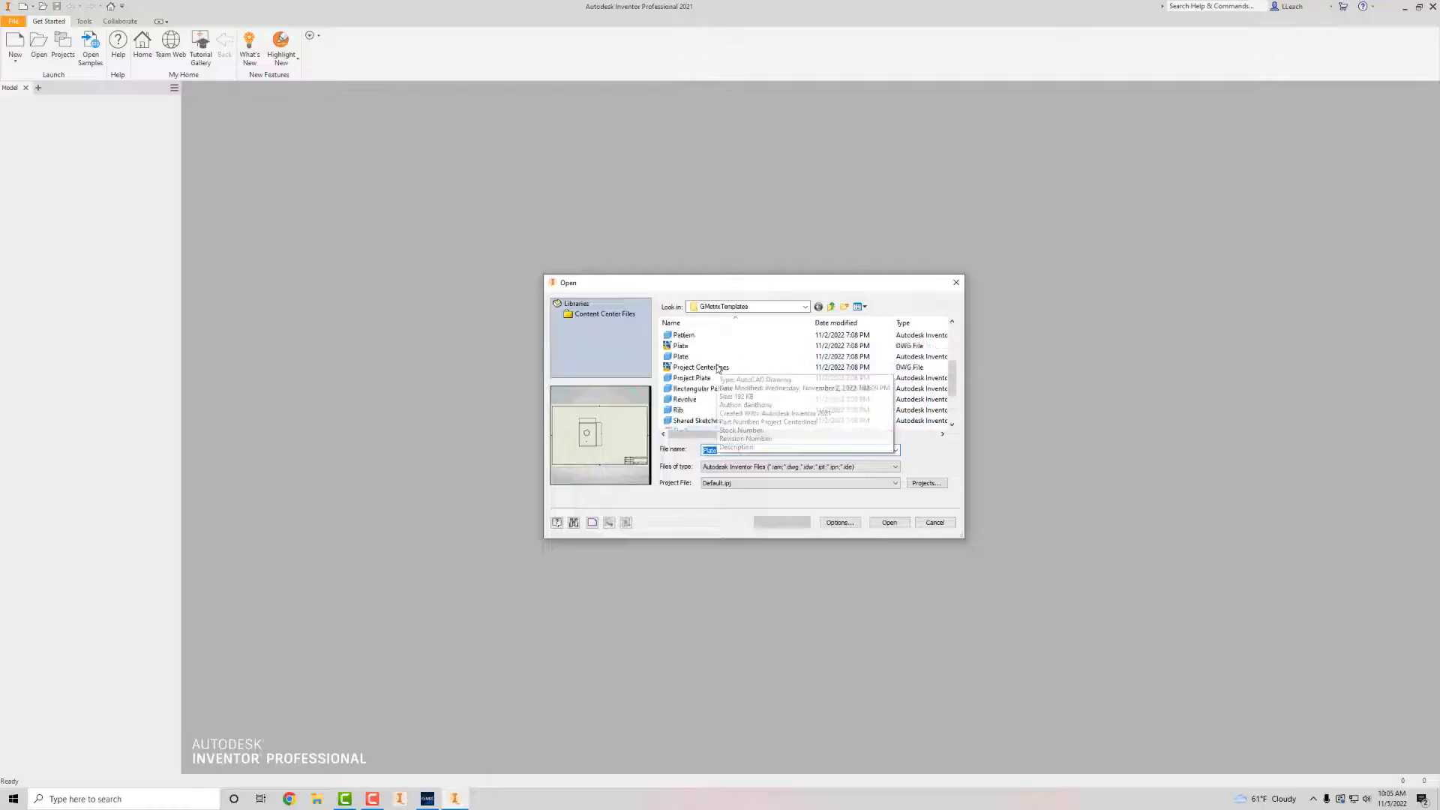
{"action": "scroll", "coordinate": [705, 386], "scroll_direction": "up", "scroll_amount": 2}
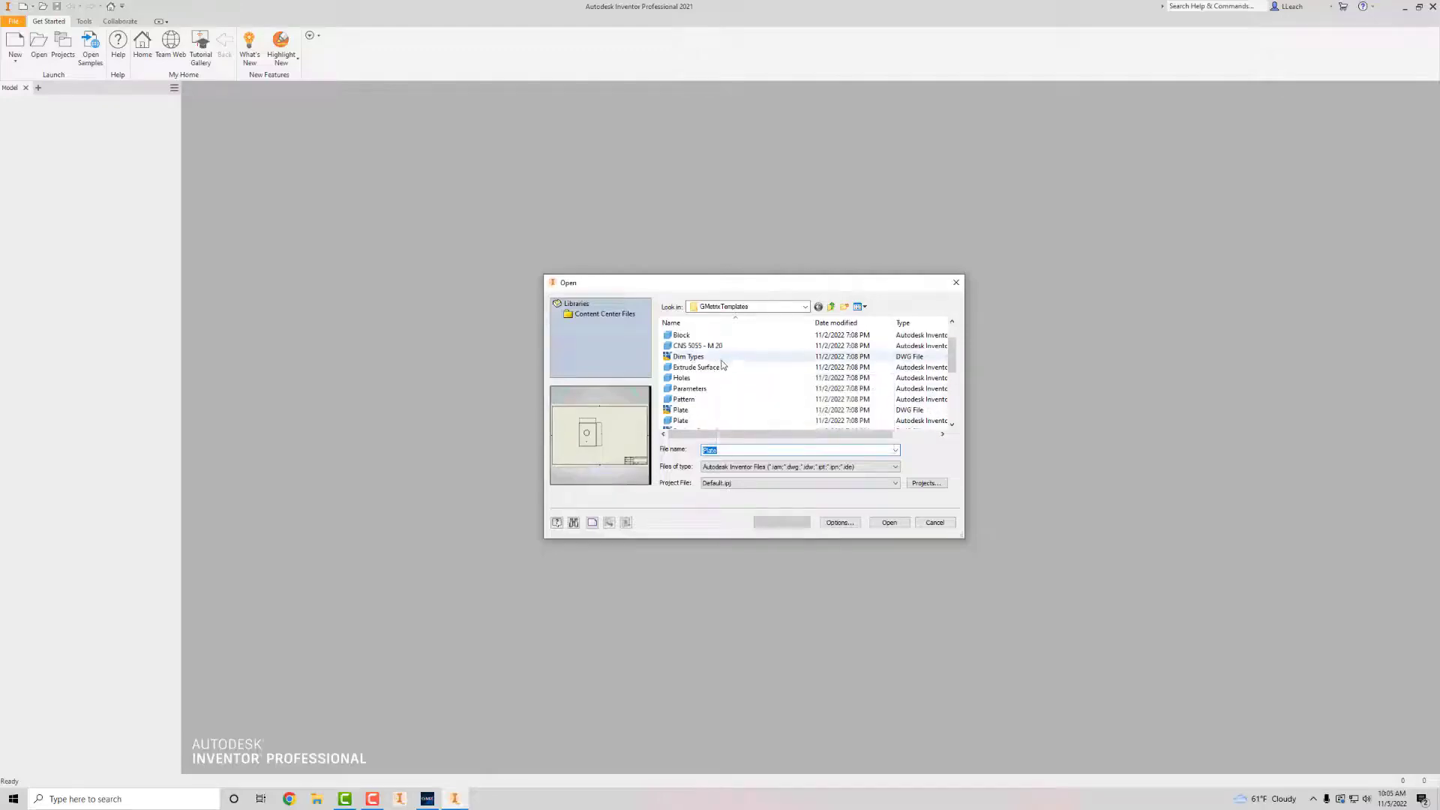
{"action": "left_click", "coordinate": [694, 403]}
{"action": "left_click", "coordinate": [889, 523]}
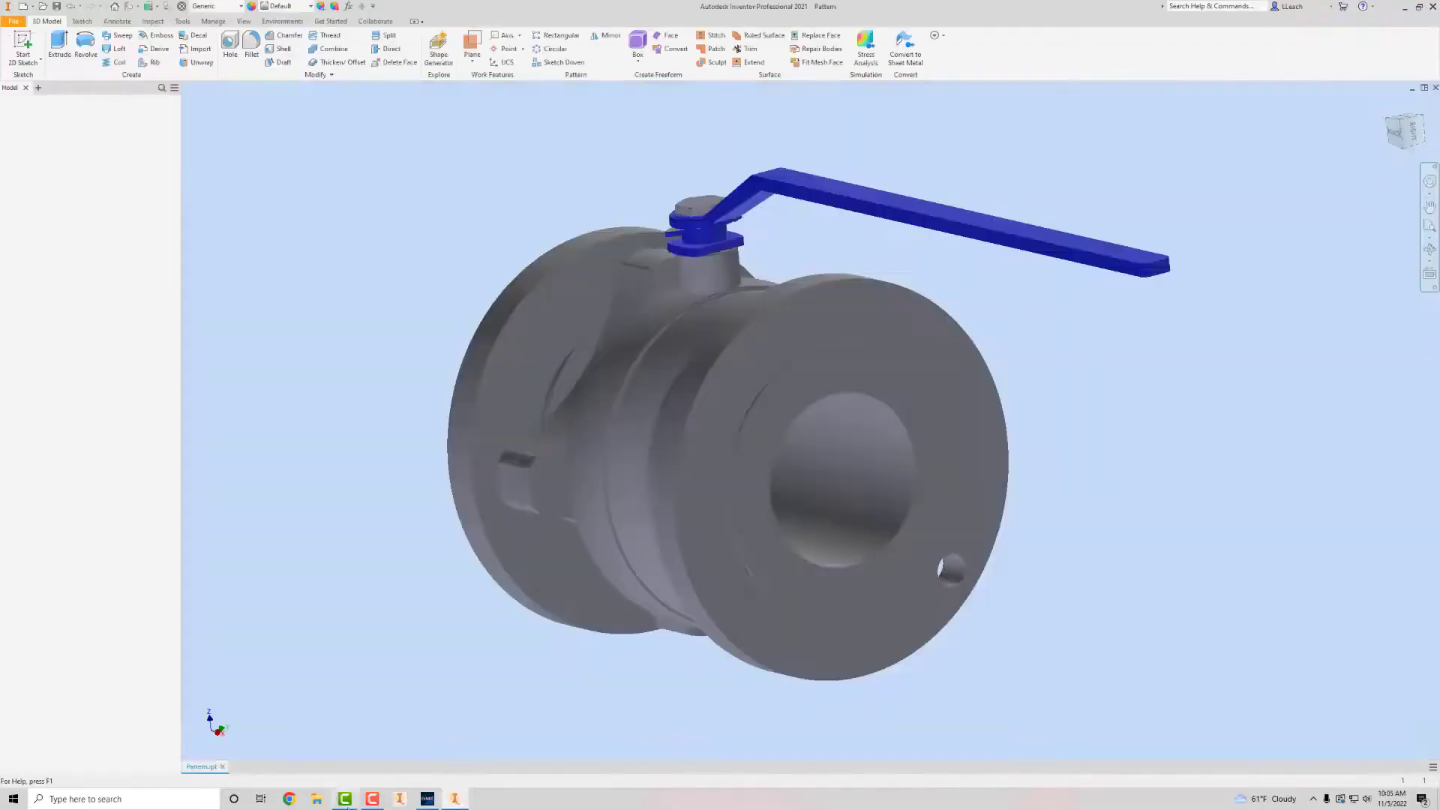
Review question 8 in GMetrix and set up a circular pattern of the small flange hole around the center hole's axis in Inventor.
{"action": "left_click", "coordinate": [466, 801]}
{"action": "left_click", "coordinate": [466, 802]}
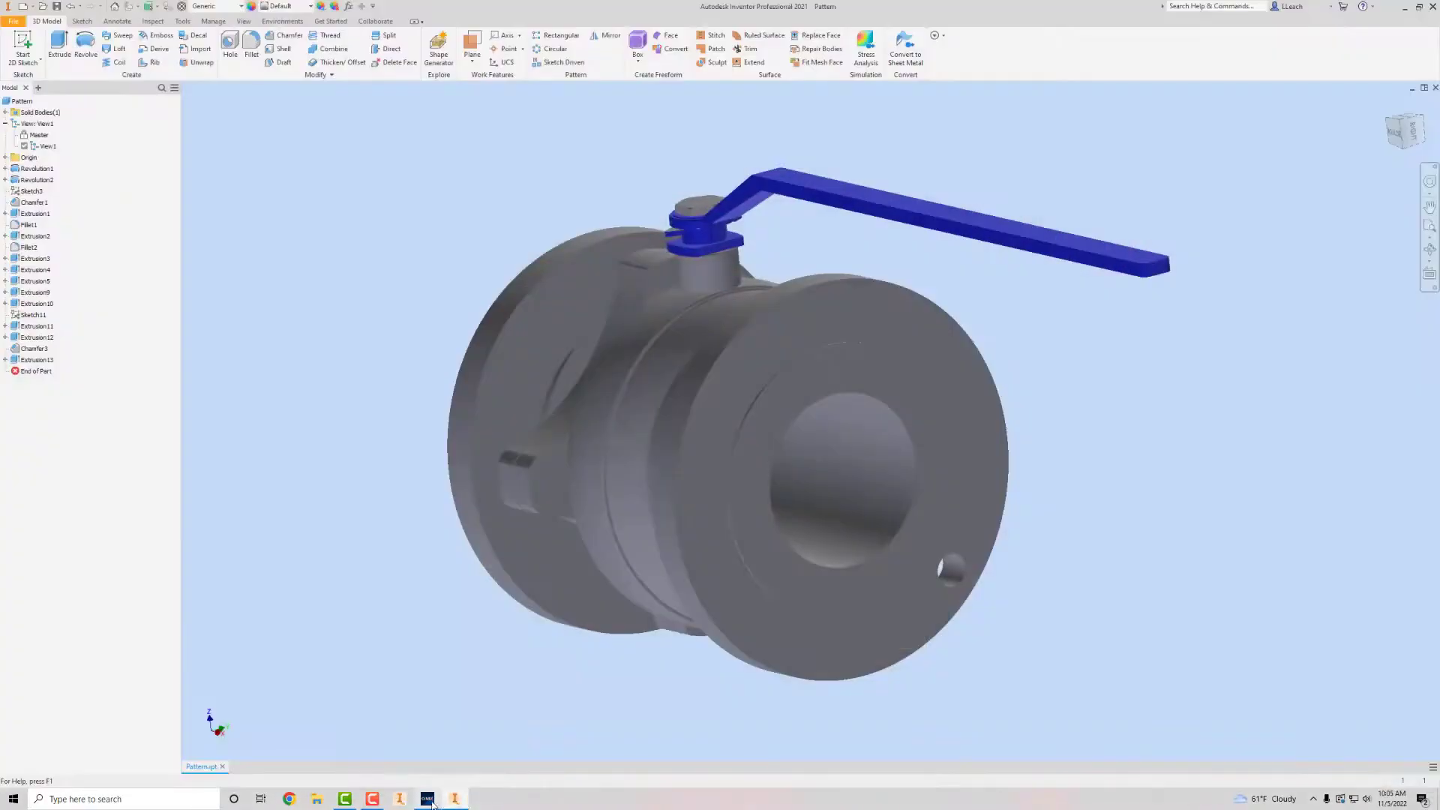
{"action": "left_click", "coordinate": [433, 804]}
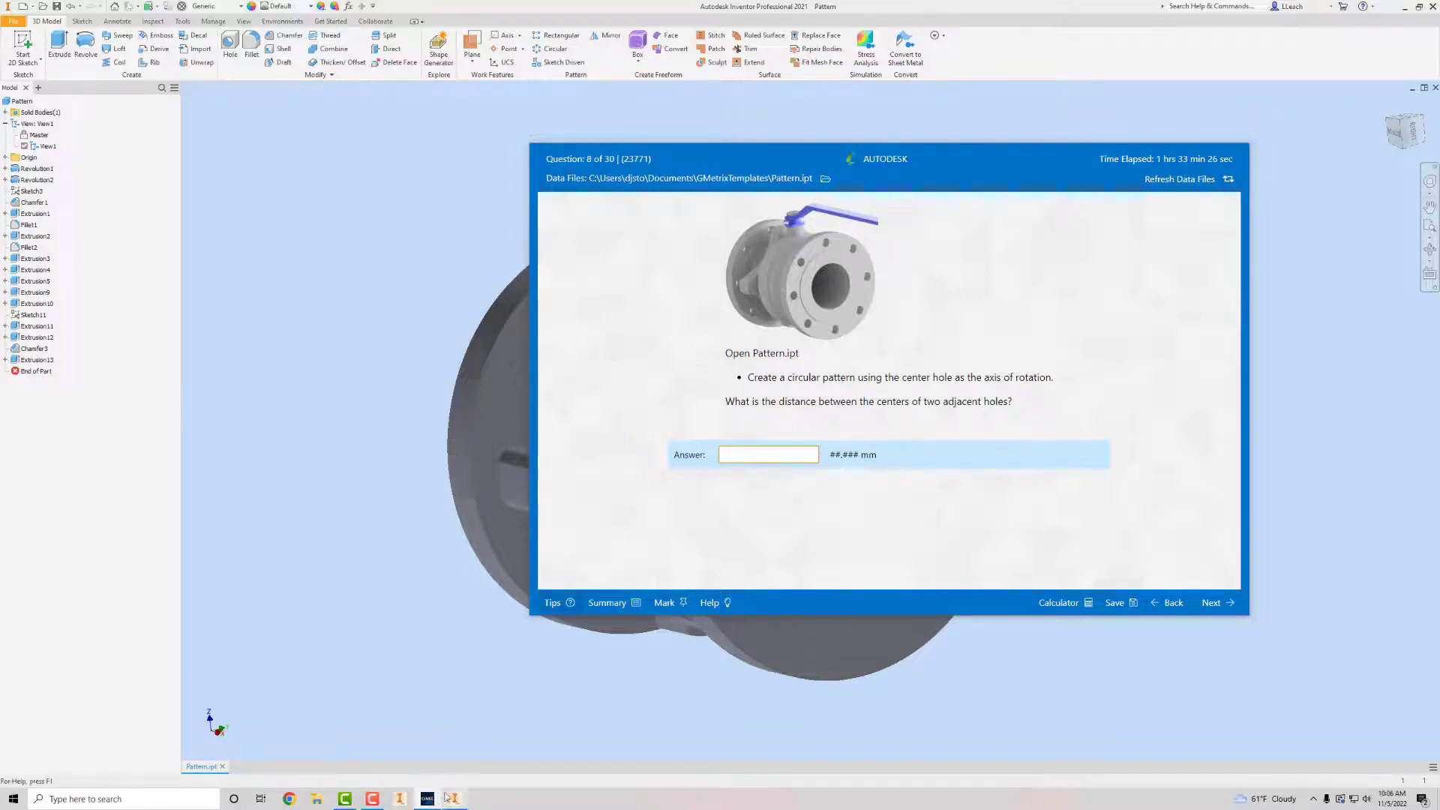
{"action": "left_click", "coordinate": [456, 798]}
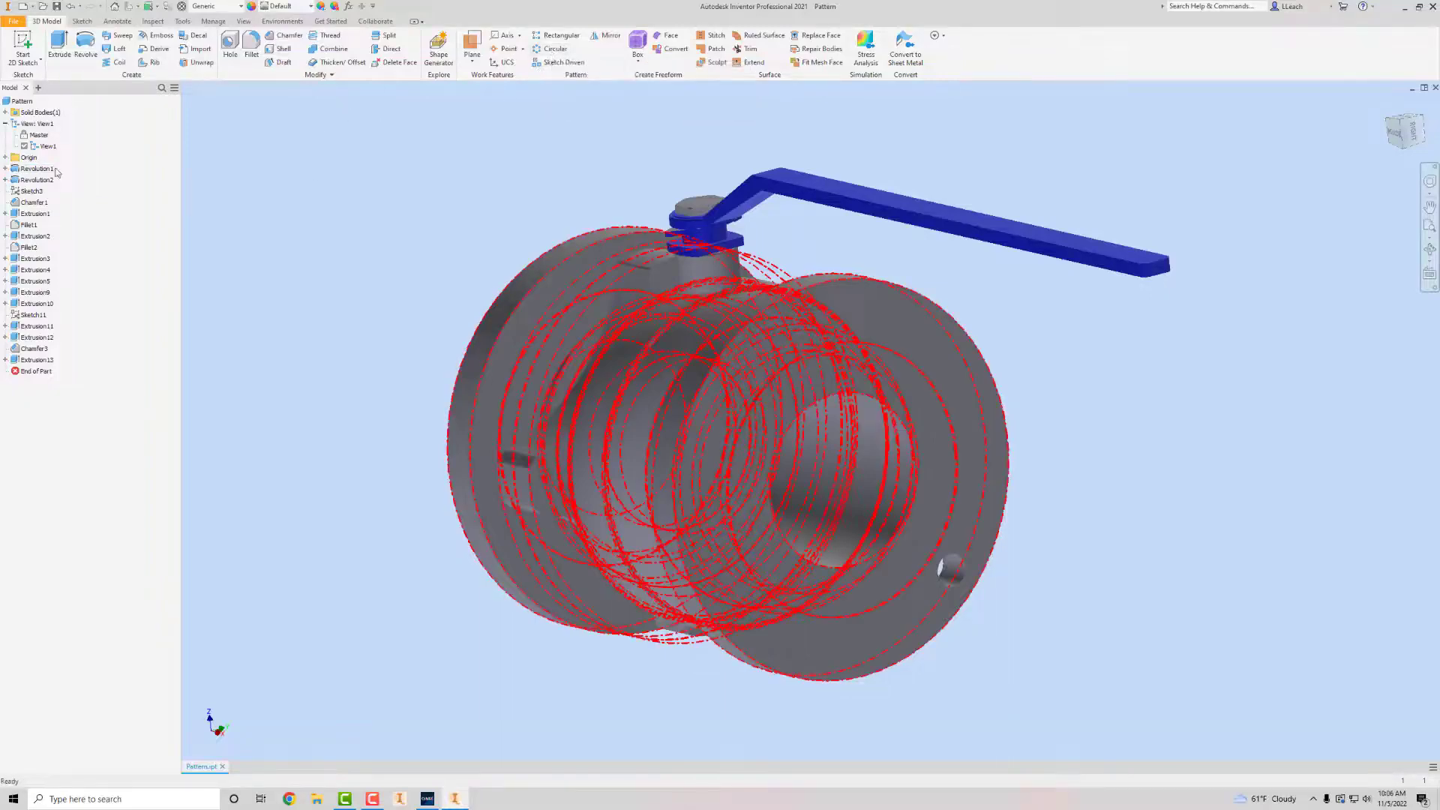
{"action": "left_click", "coordinate": [556, 49]}
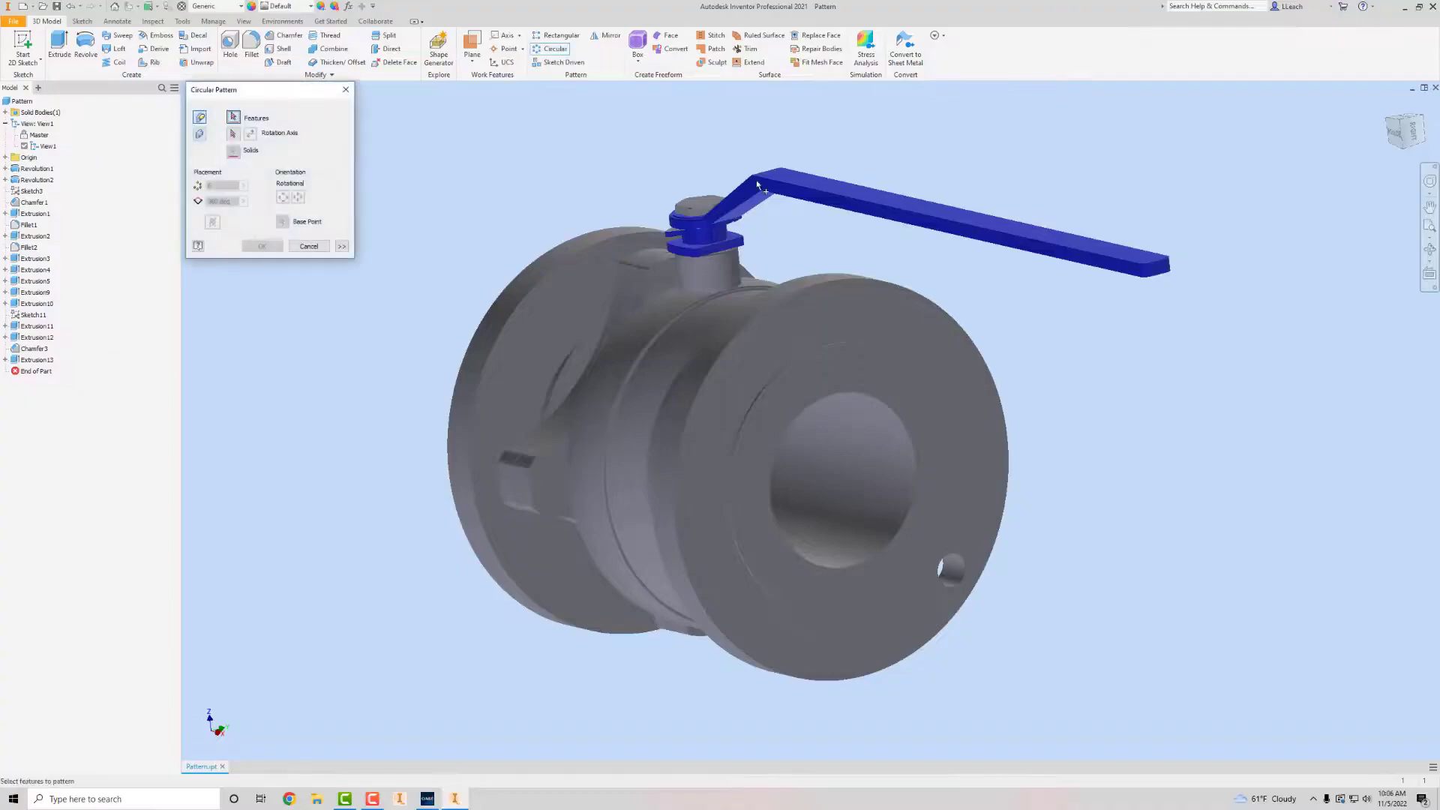
{"action": "left_click", "coordinate": [966, 568]}
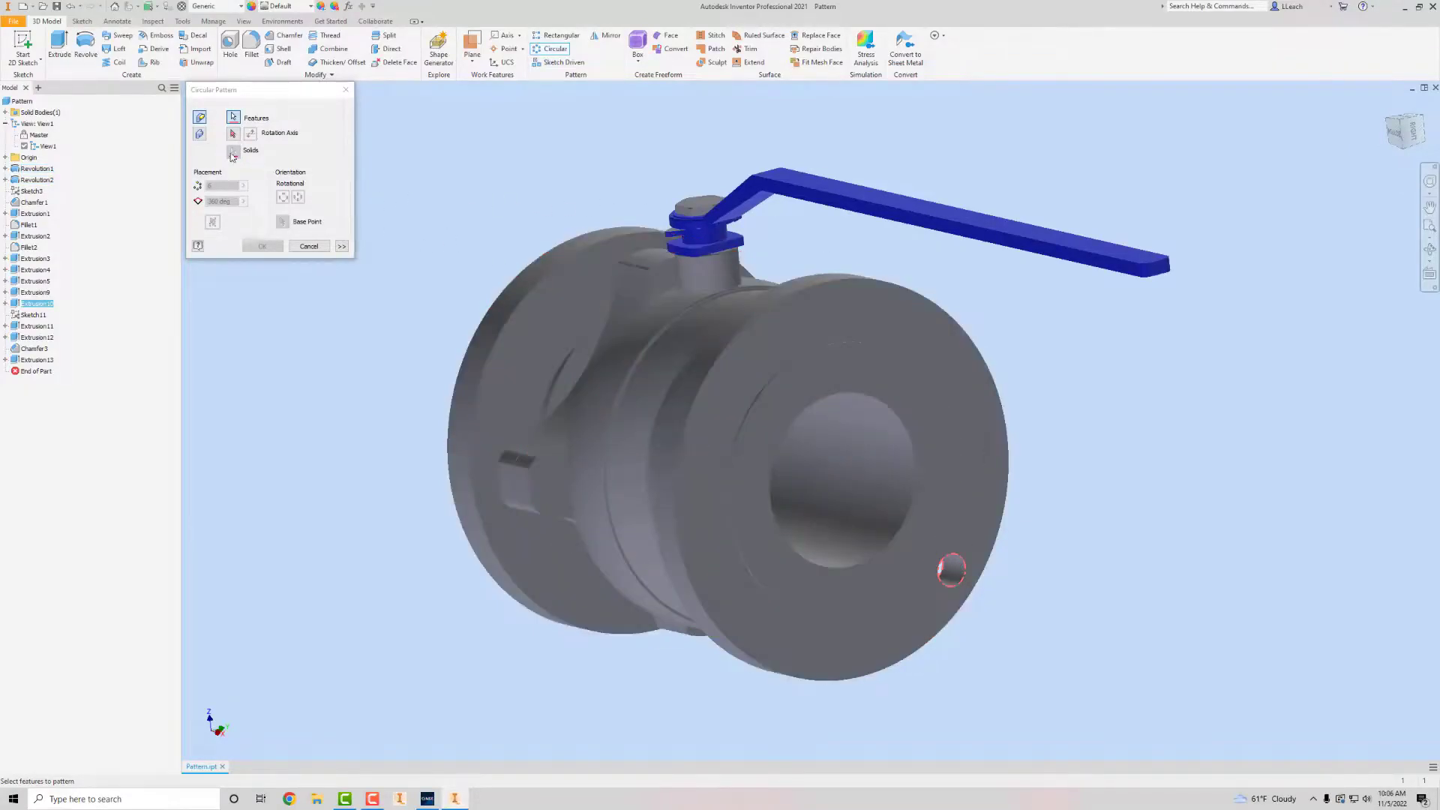
{"action": "left_click", "coordinate": [797, 386]}
{"action": "left_click", "coordinate": [853, 481]}
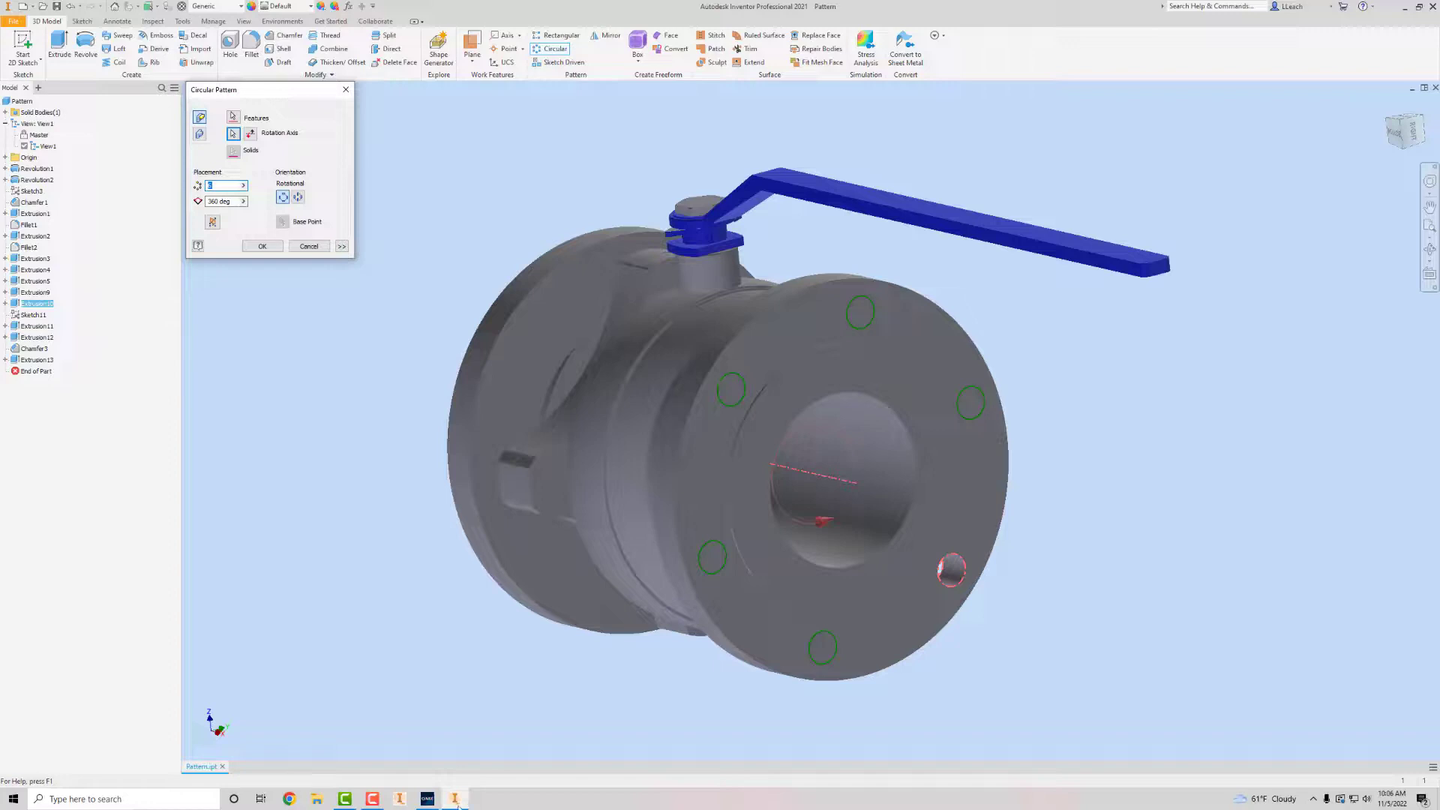
Check the hole count in the question 8 image and create the circular pattern with 8 occurrences over 360 deg.
{"action": "mouse_move", "coordinate": [457, 805]}
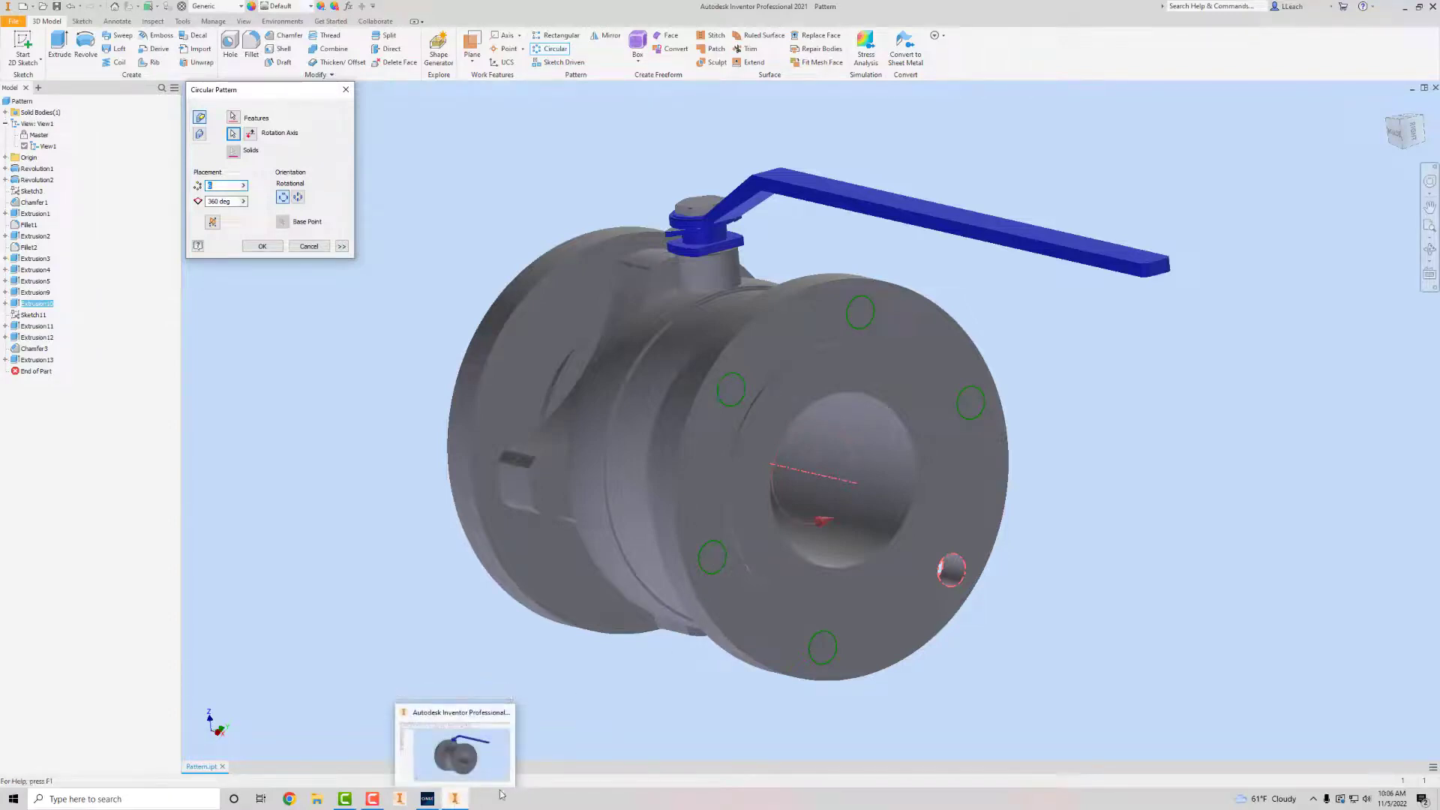
{"action": "left_click", "coordinate": [461, 801]}
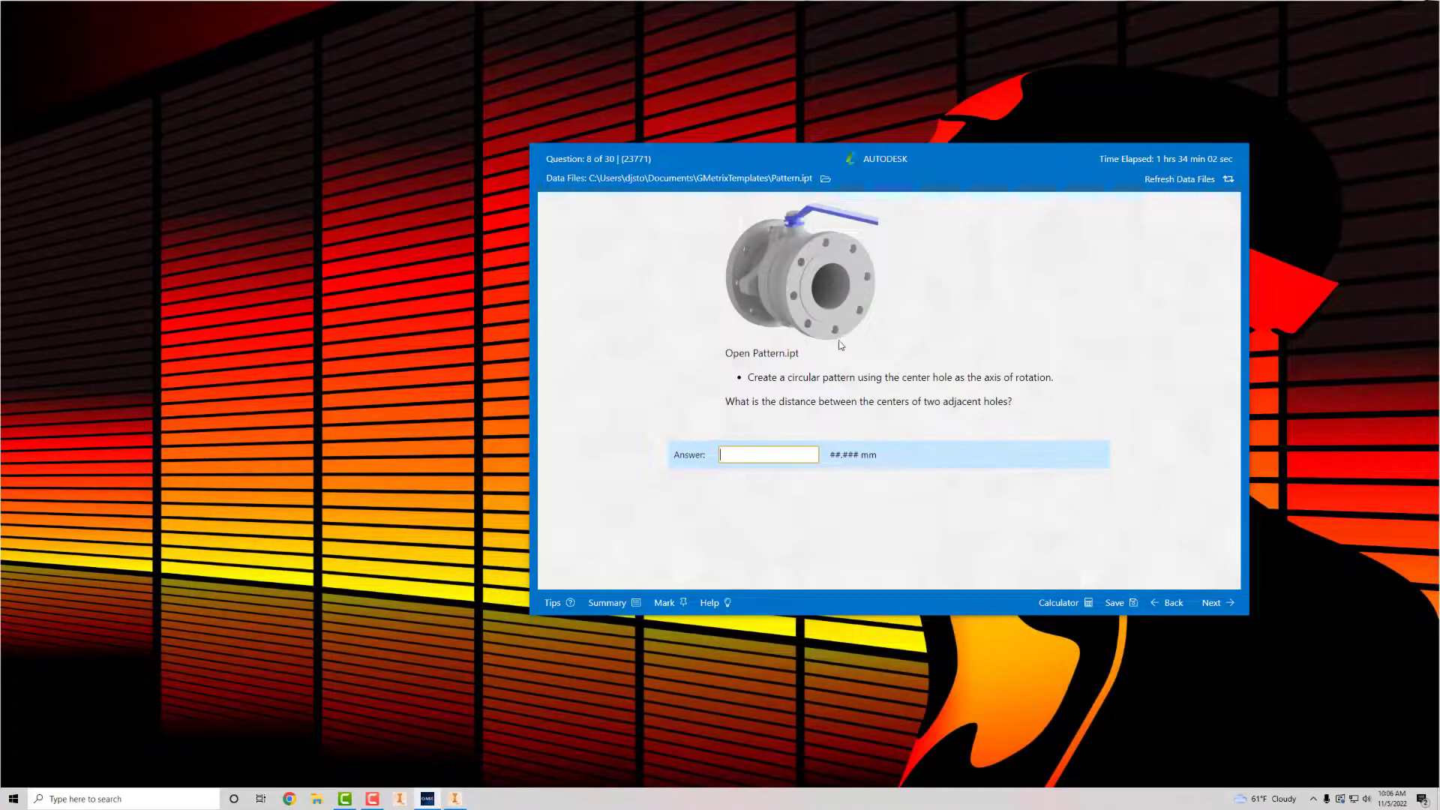
{"action": "left_click", "coordinate": [455, 799]}
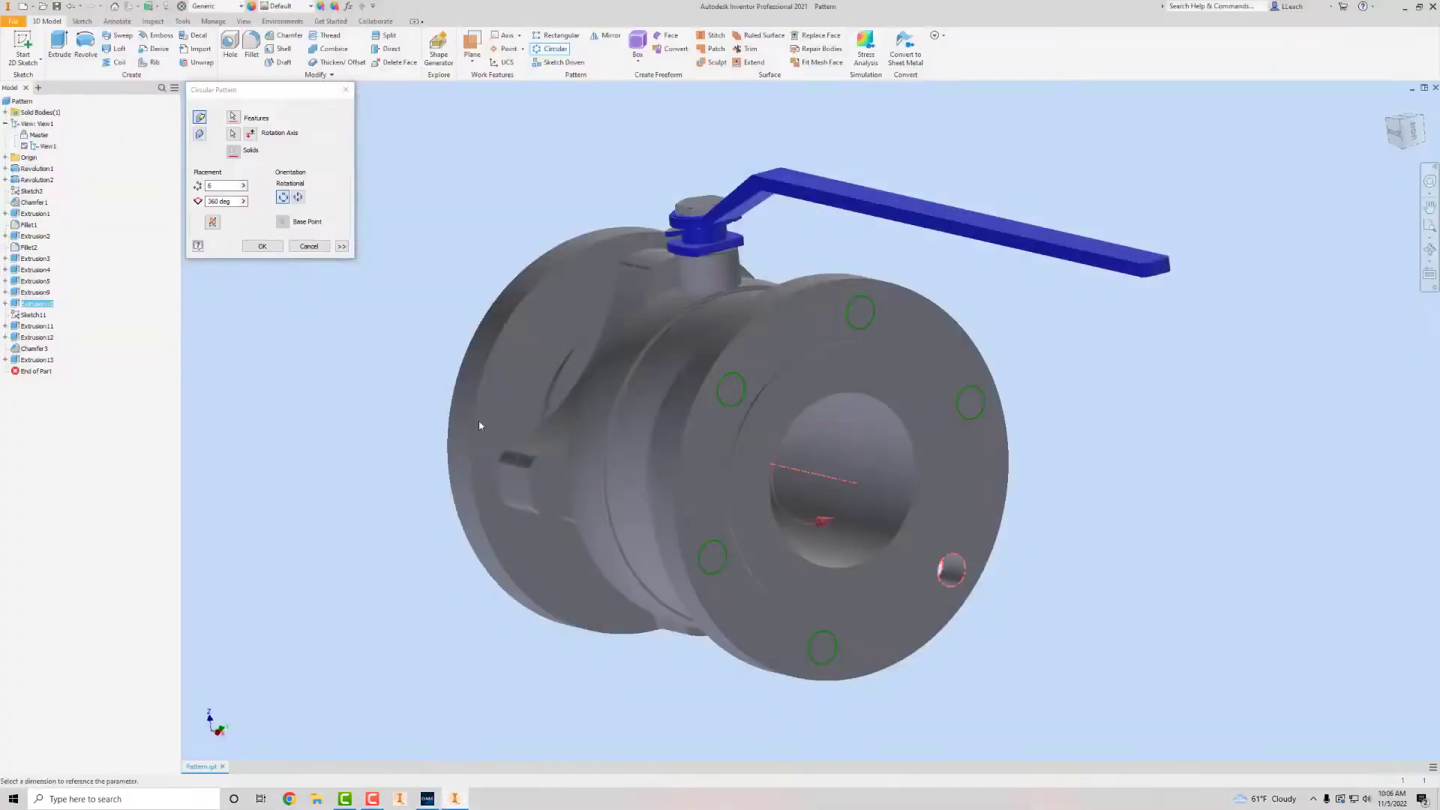
{"action": "double_click", "coordinate": [219, 188]}
{"action": "type", "text": "8"}
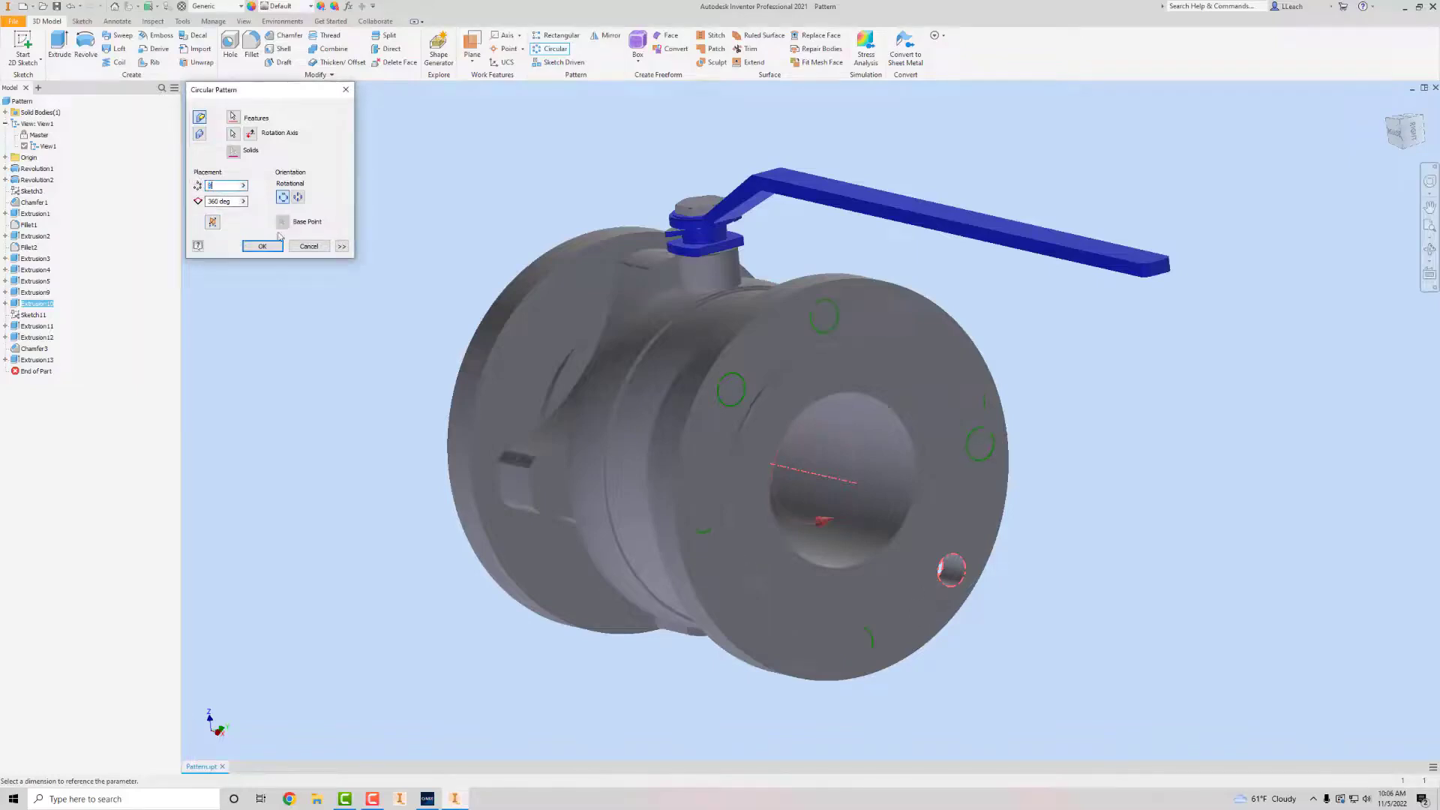
{"action": "left_click", "coordinate": [262, 246]}
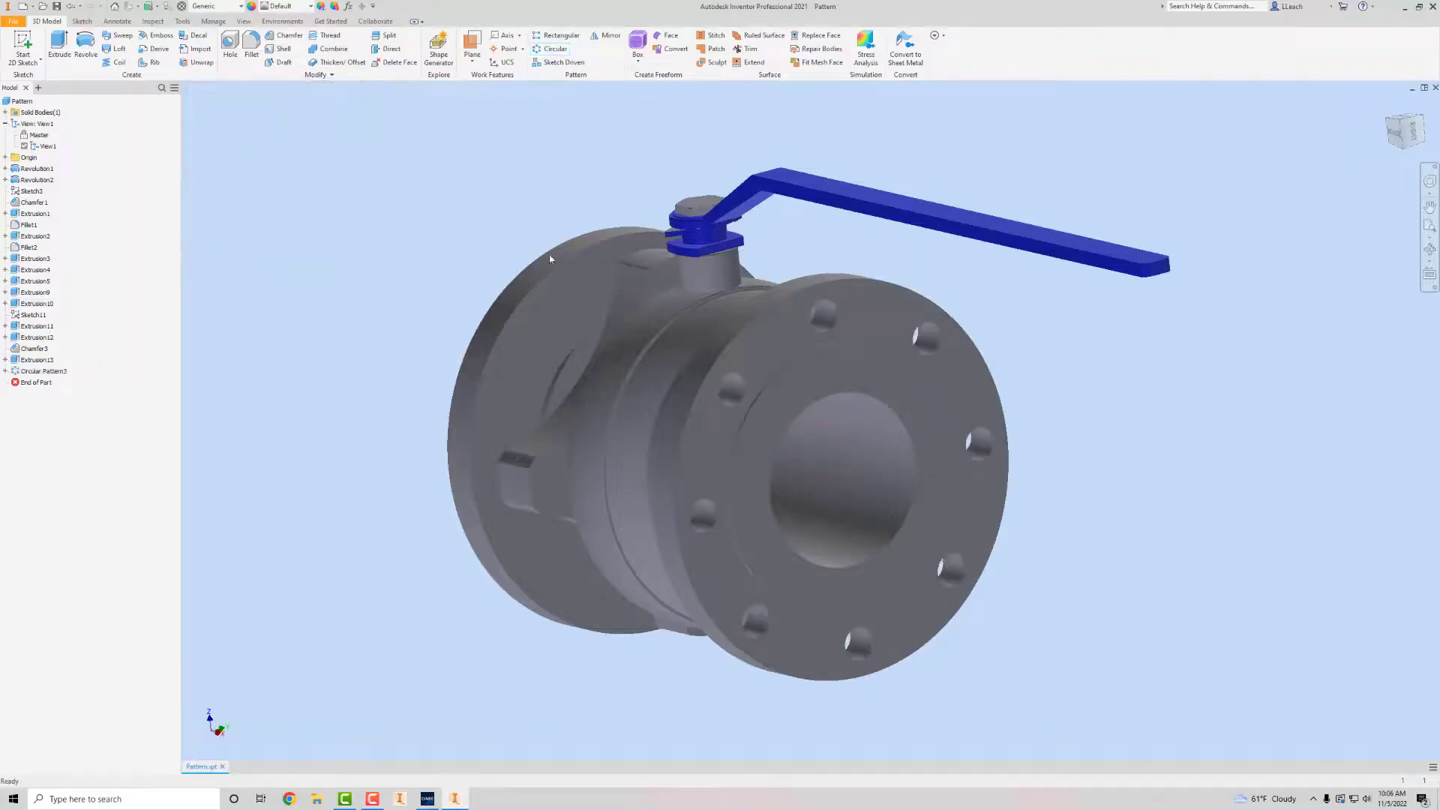
Reread question 8 in GMetrix and measure the center distance between two adjacent flange holes in Inventor.
{"action": "left_click", "coordinate": [457, 799]}
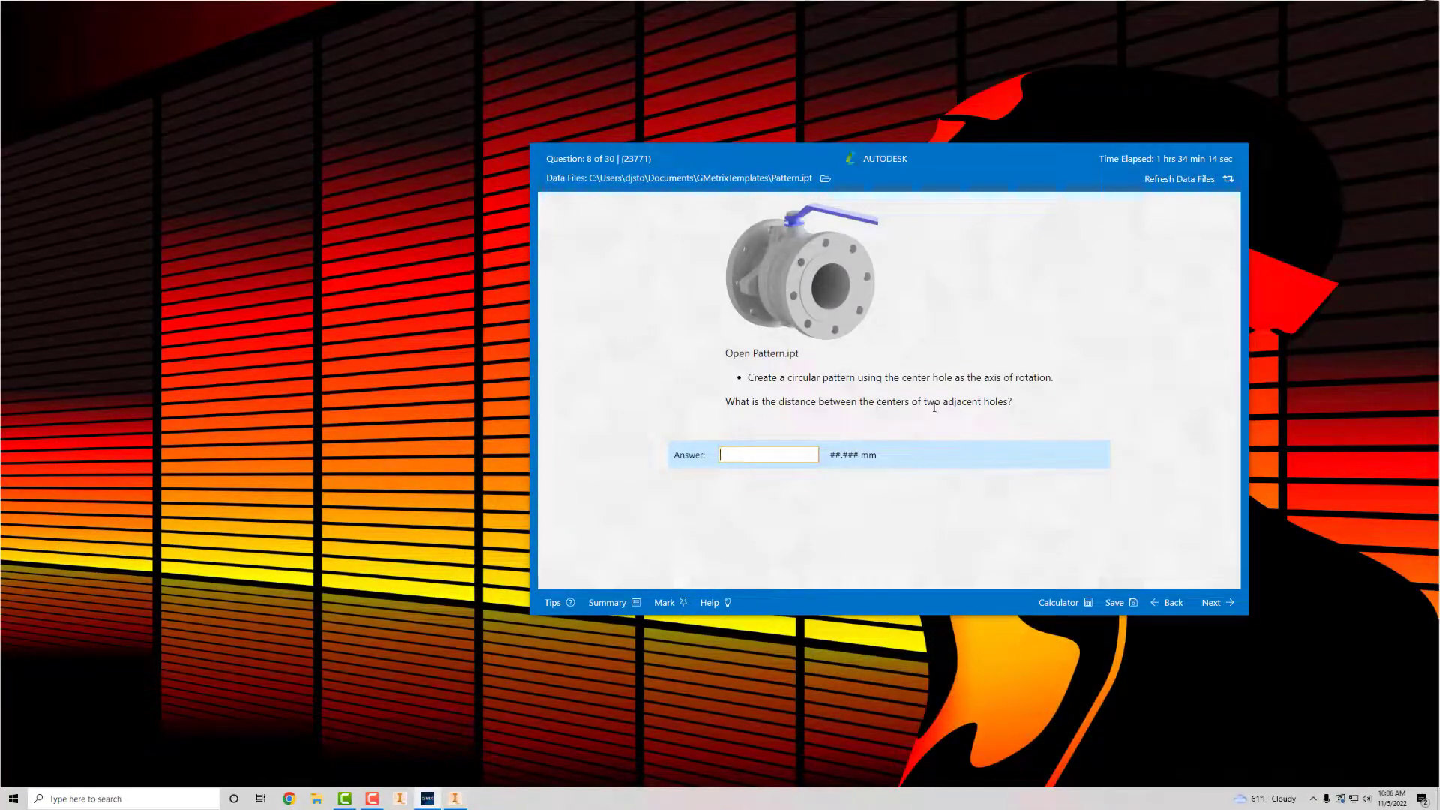
{"action": "left_click", "coordinate": [454, 798]}
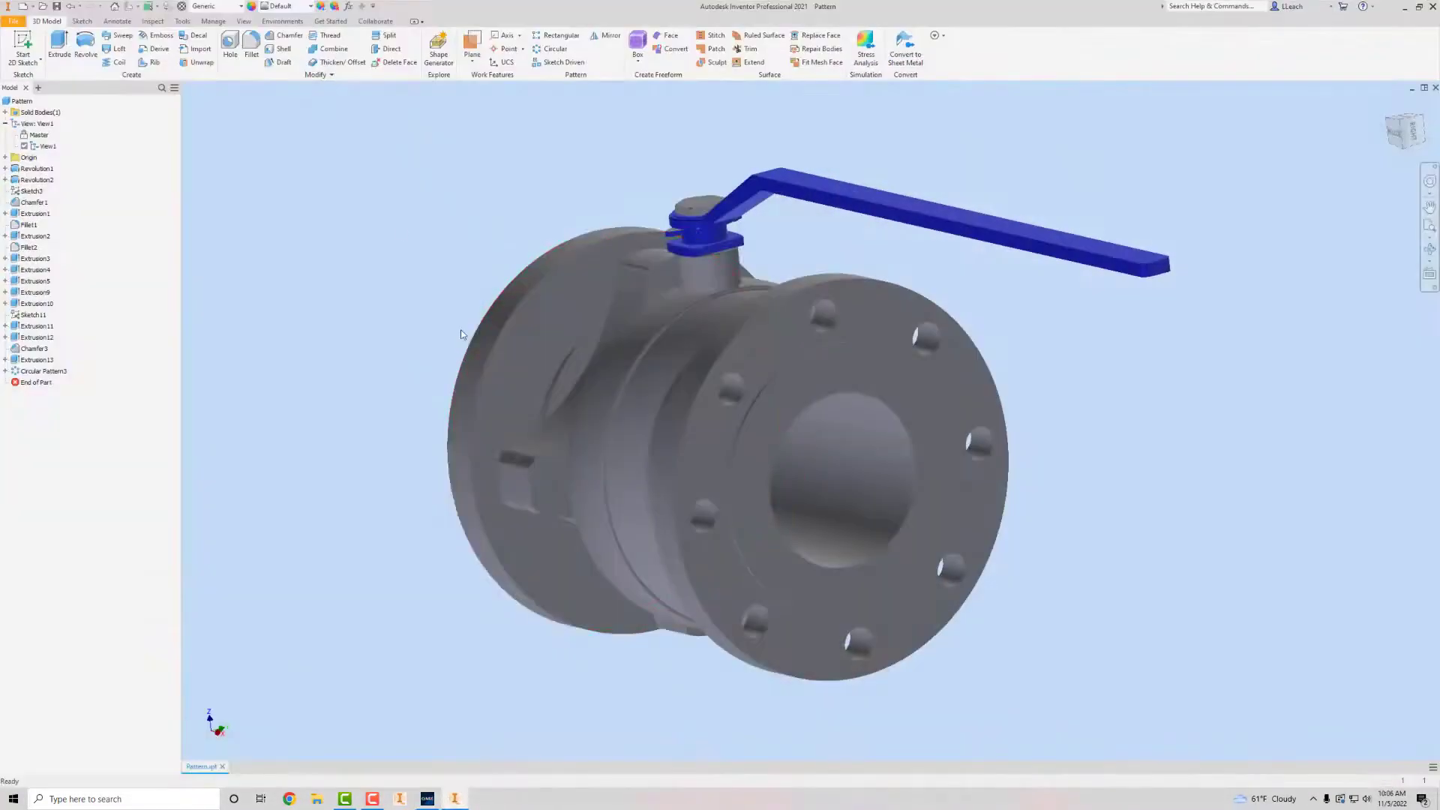
{"action": "left_click", "coordinate": [183, 22]}
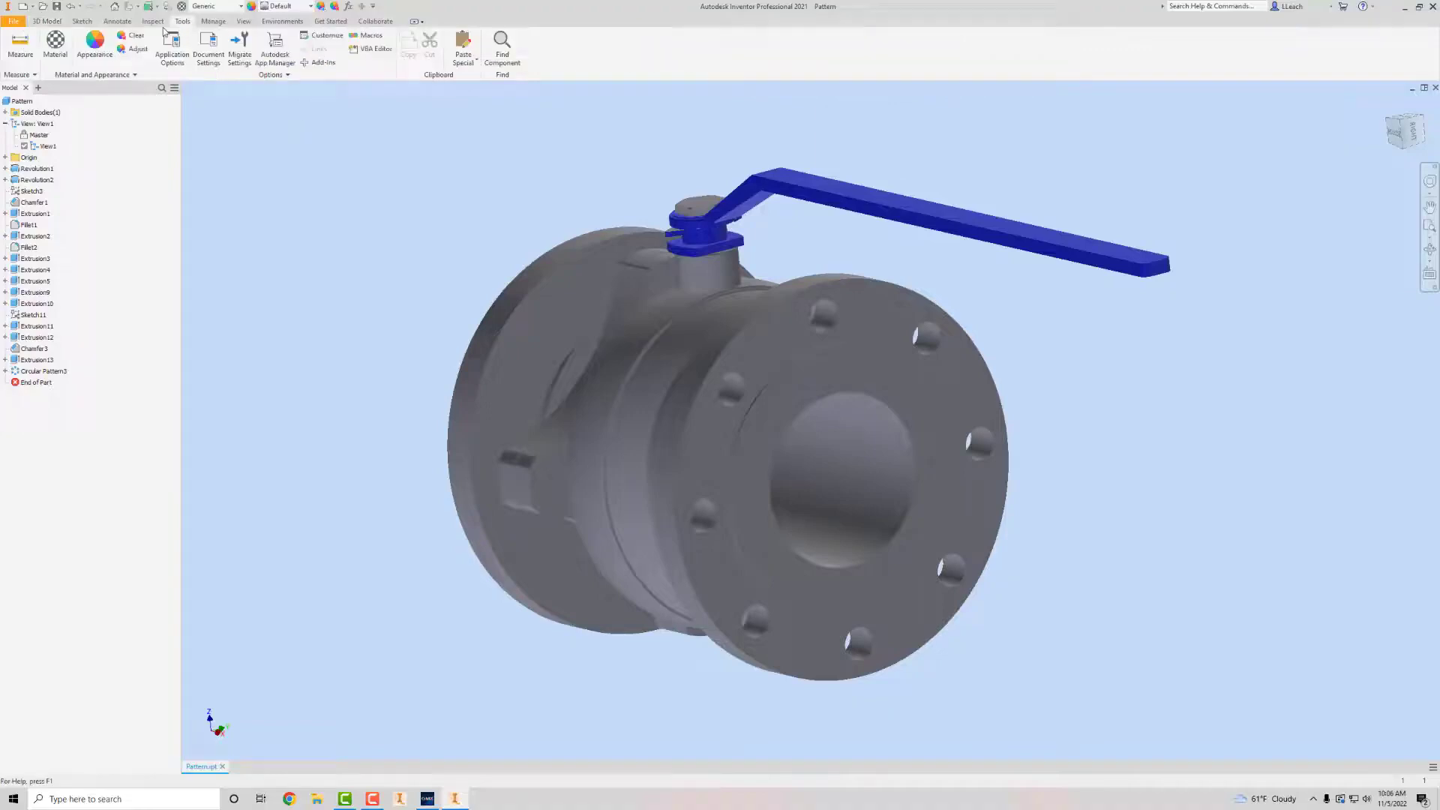
{"action": "left_click", "coordinate": [21, 43]}
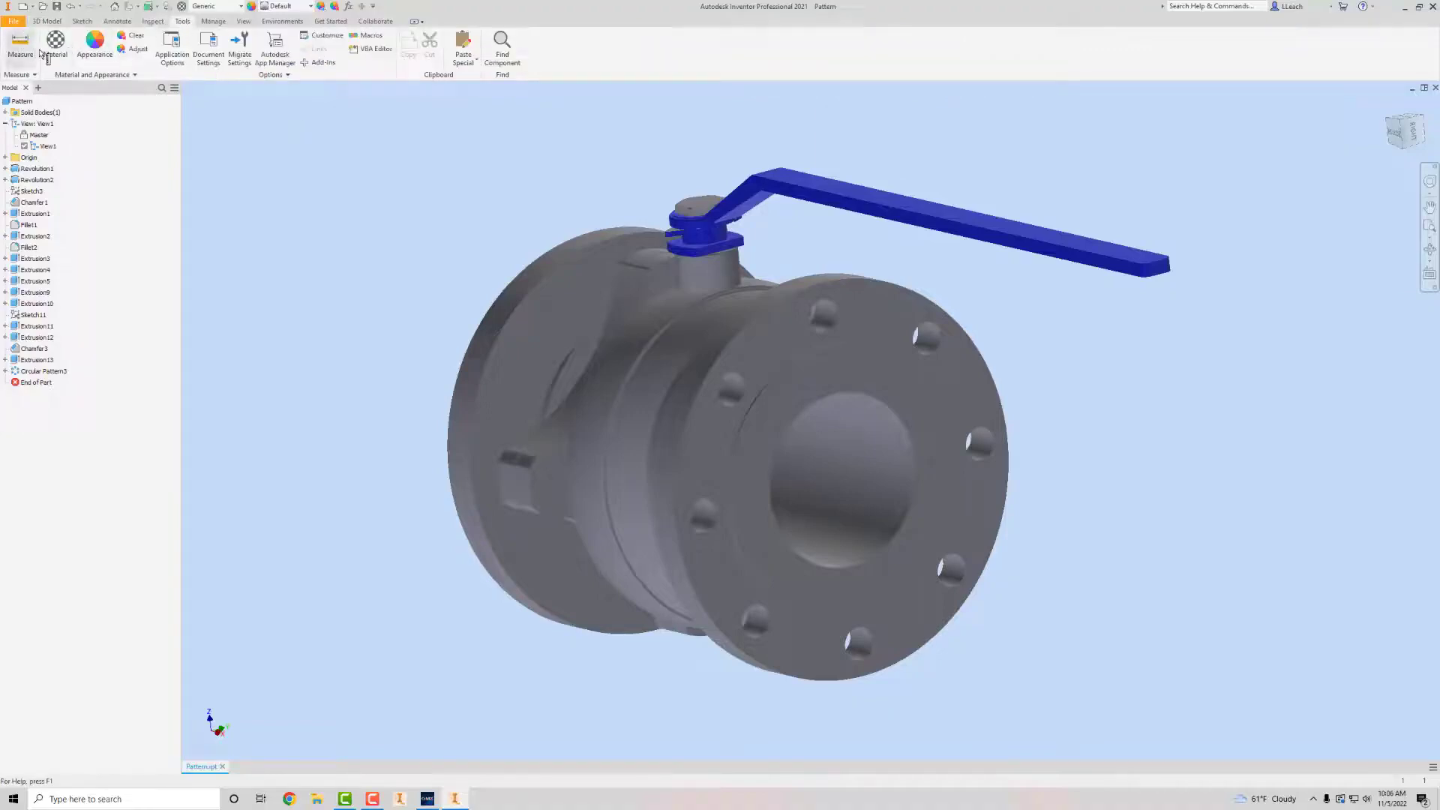
{"action": "left_click", "coordinate": [737, 379]}
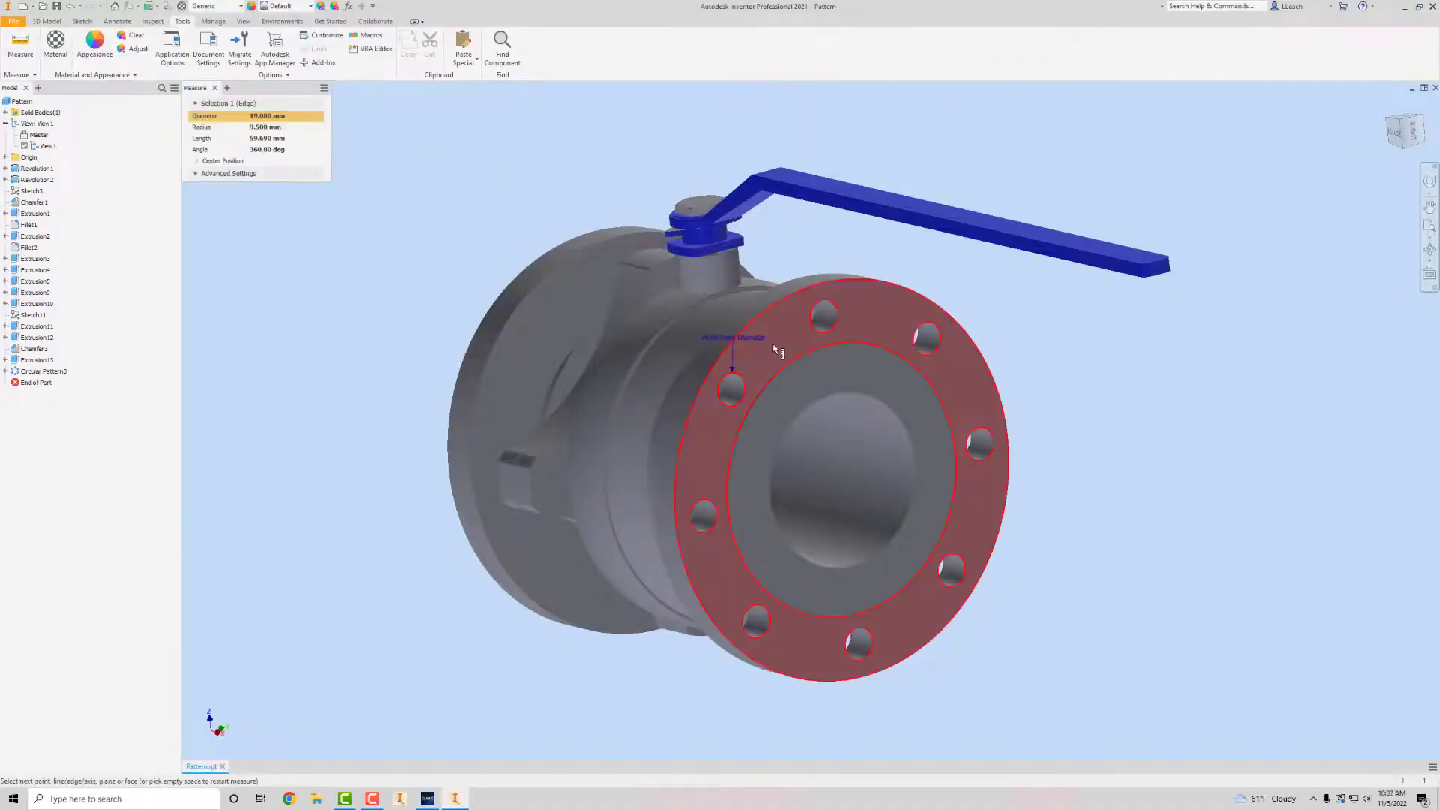
{"action": "left_click", "coordinate": [823, 325]}
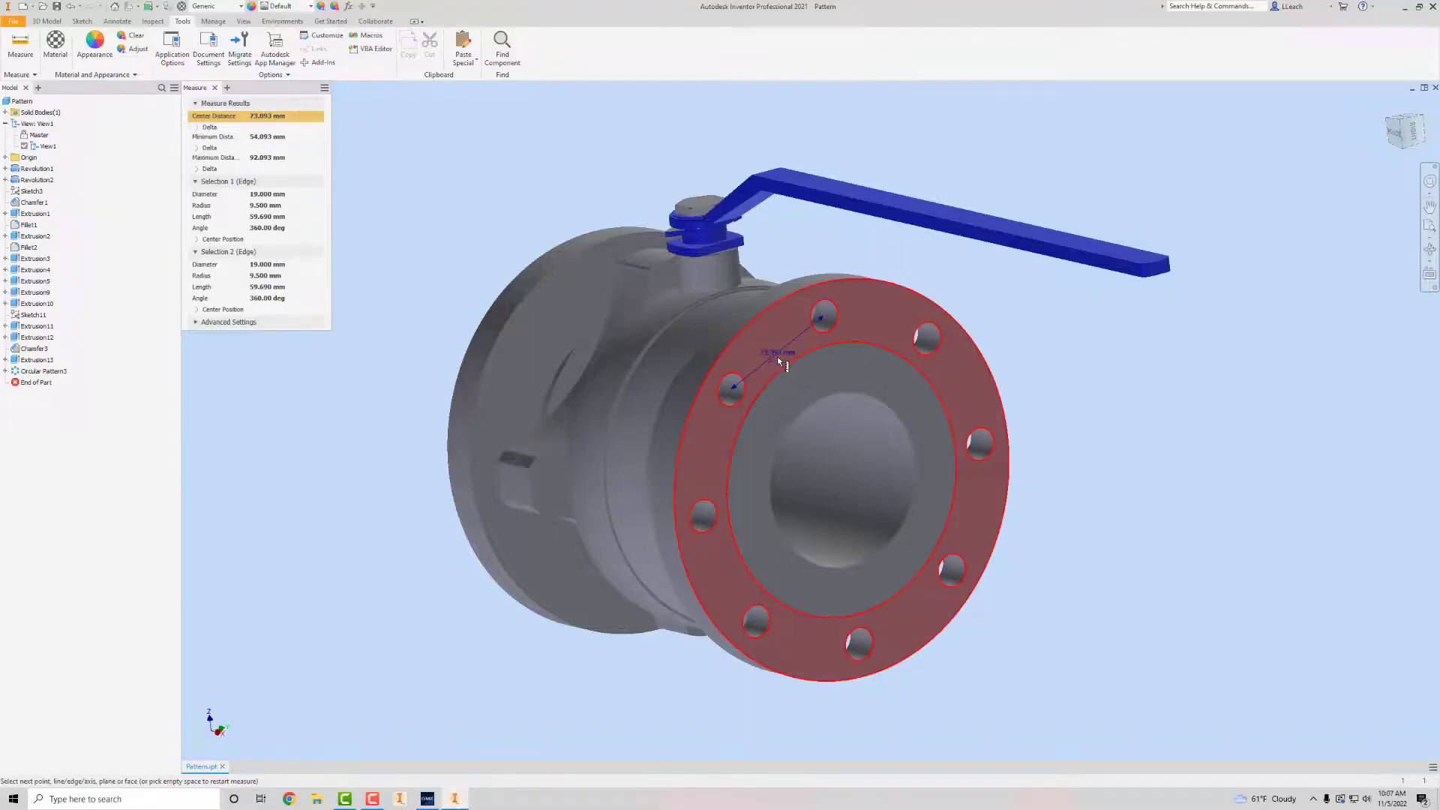
Submit 73.093 as the answer to question 8 in GMetrix and clear the stored answer to question 9.
{"action": "left_click", "coordinate": [454, 800]}
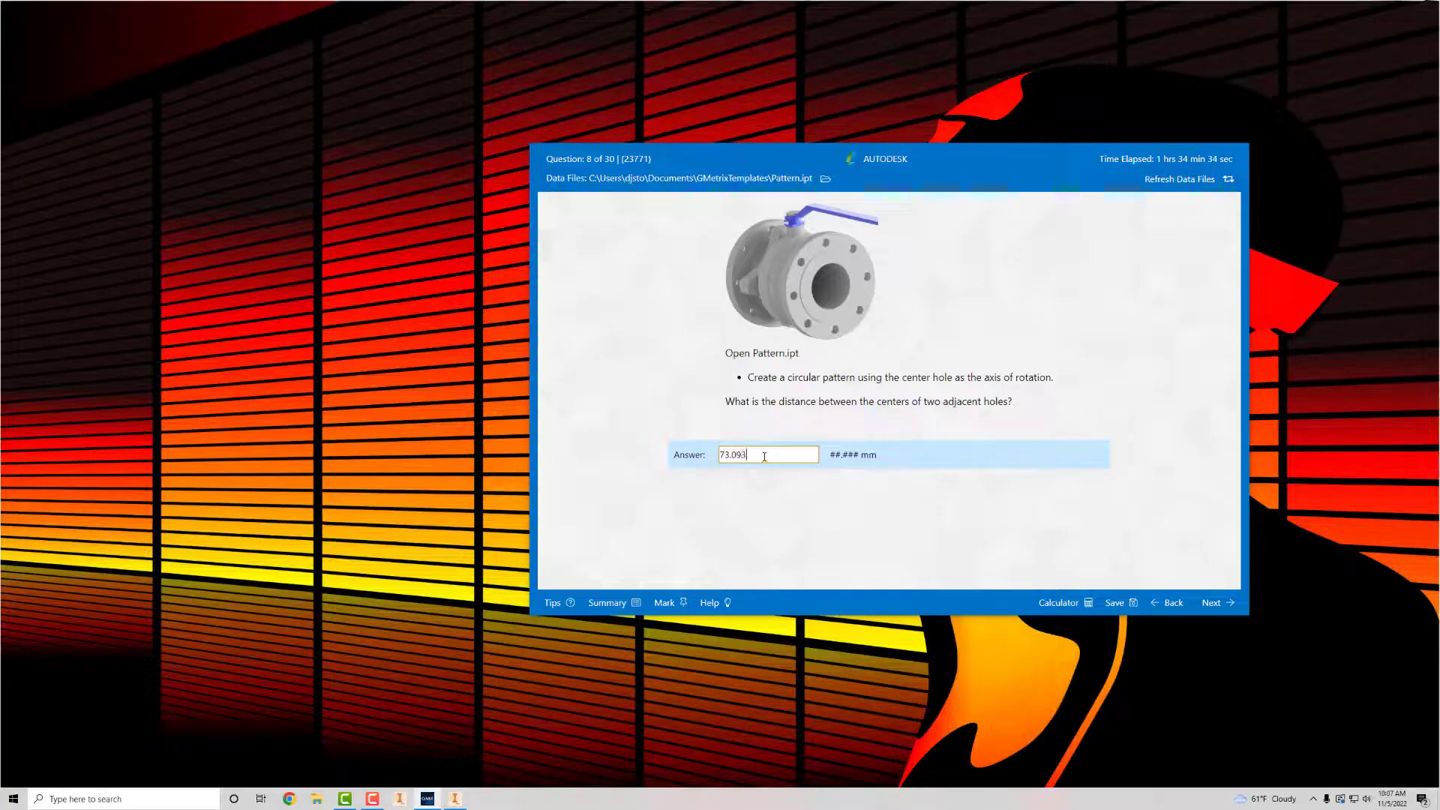
{"action": "left_click", "coordinate": [1214, 604]}
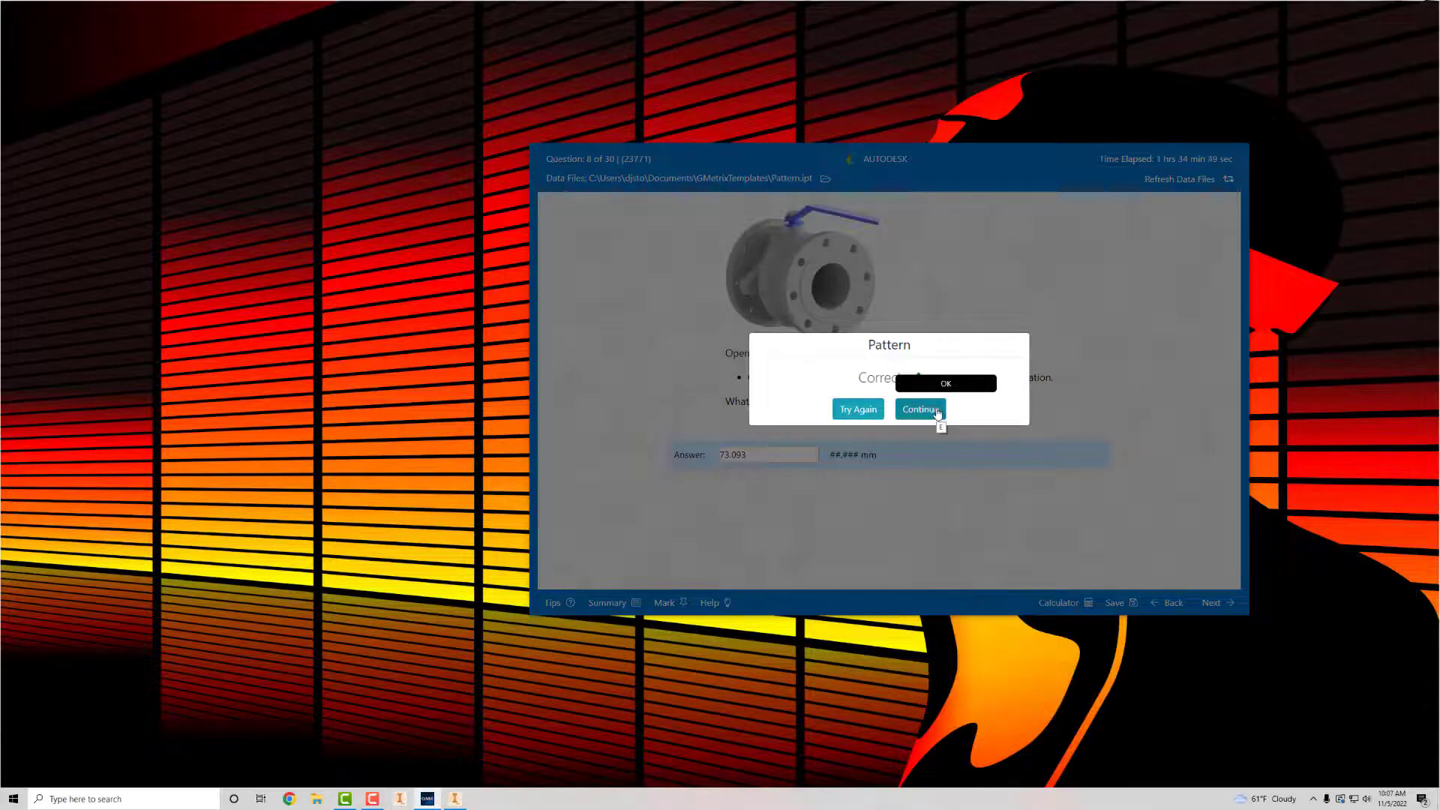
{"action": "left_click", "coordinate": [937, 411]}
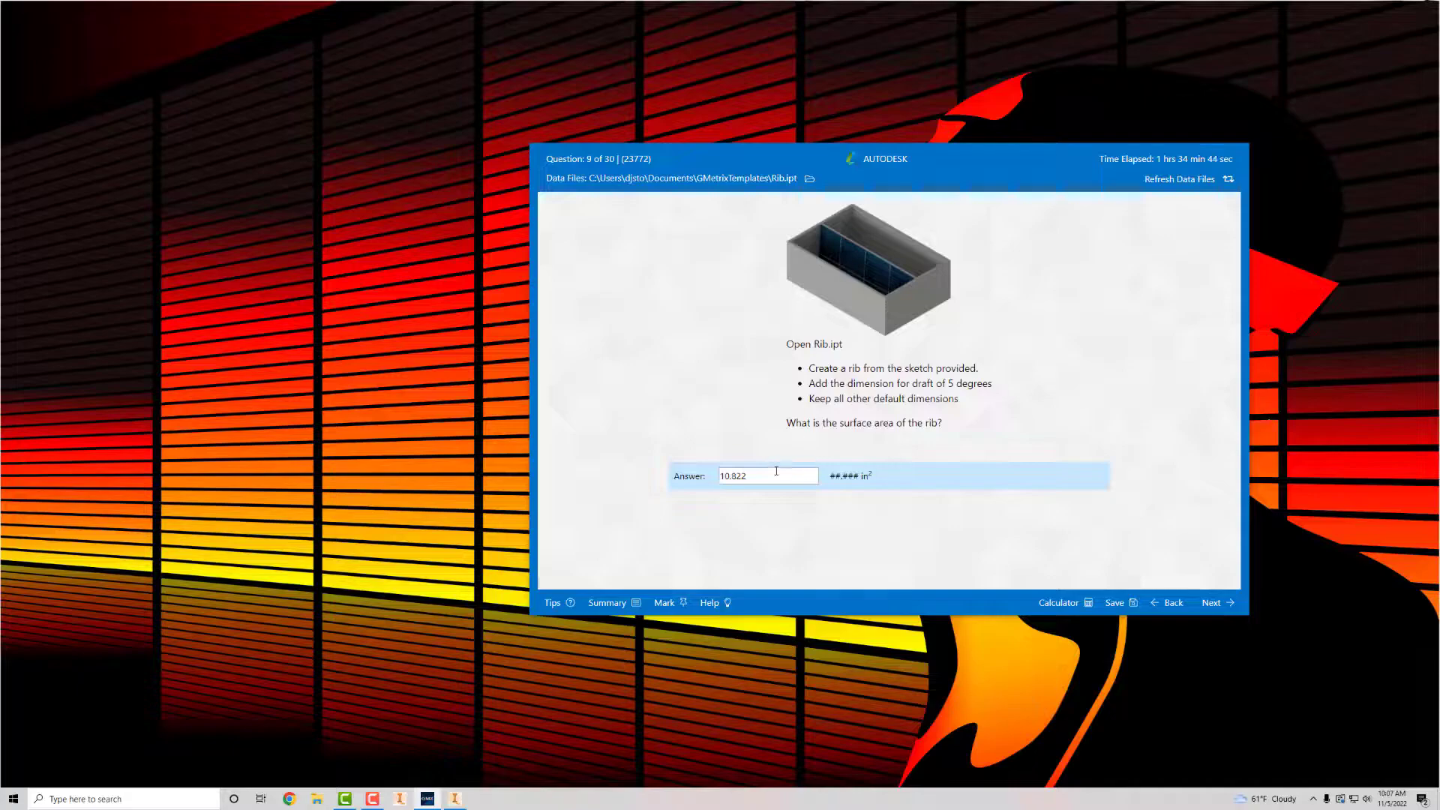
{"action": "left_click_drag", "start_coordinate": [752, 477], "coordinate": [663, 480]}
{"action": "key", "text": "BackSpace"}
Close the Pattern part in Inventor without saving the changes.
{"action": "left_click", "coordinate": [455, 798]}
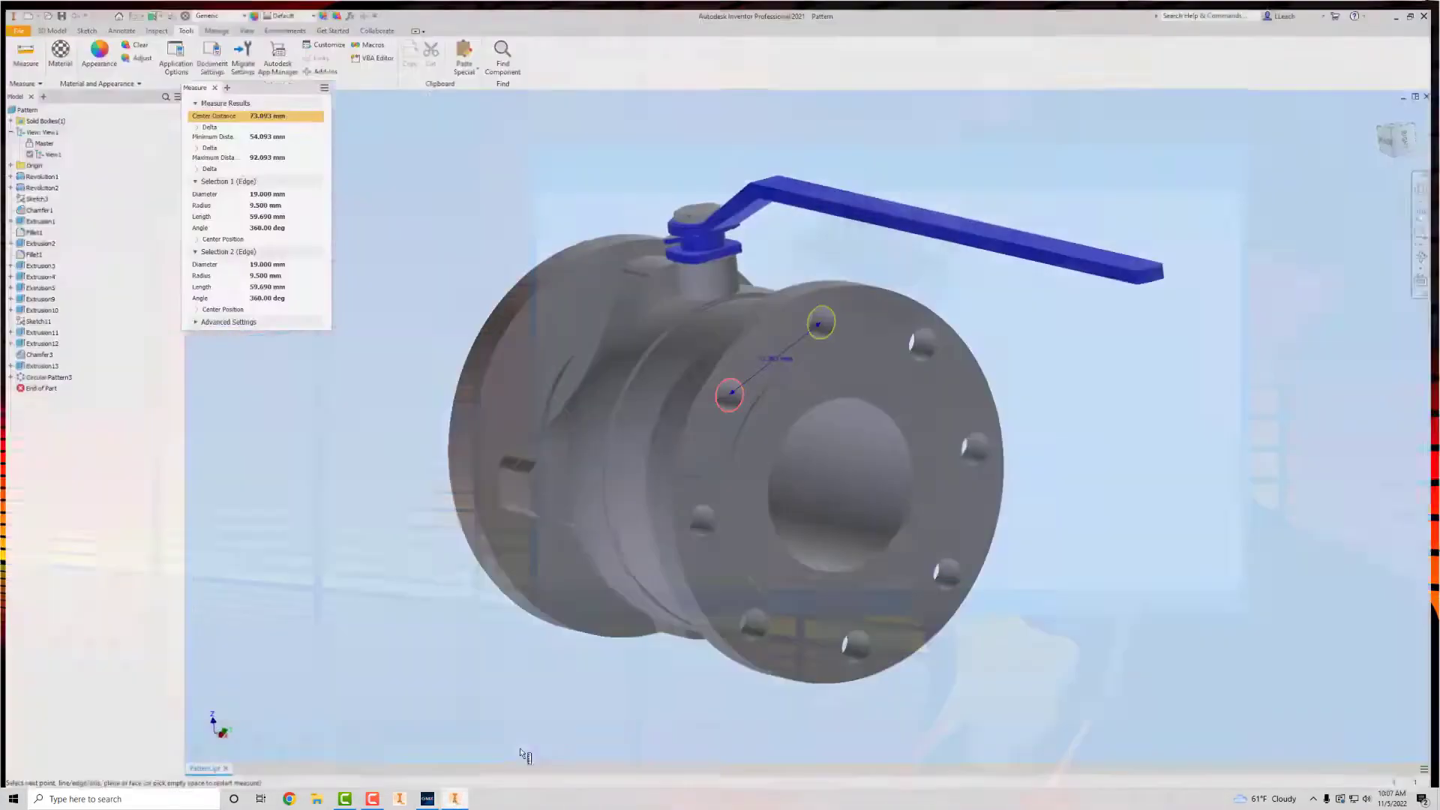
{"action": "left_click", "coordinate": [14, 21]}
{"action": "left_click", "coordinate": [39, 303]}
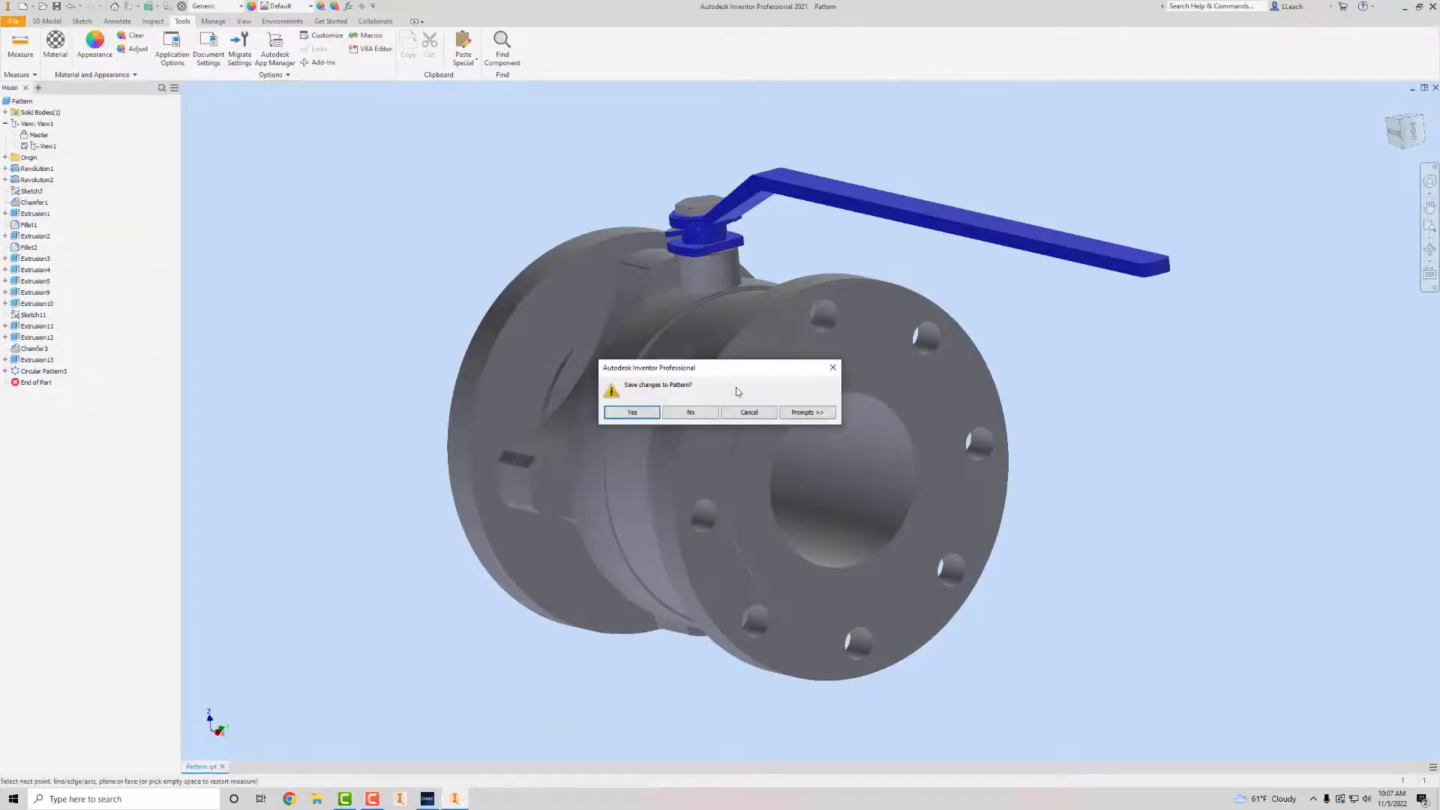
{"action": "left_click", "coordinate": [716, 413]}
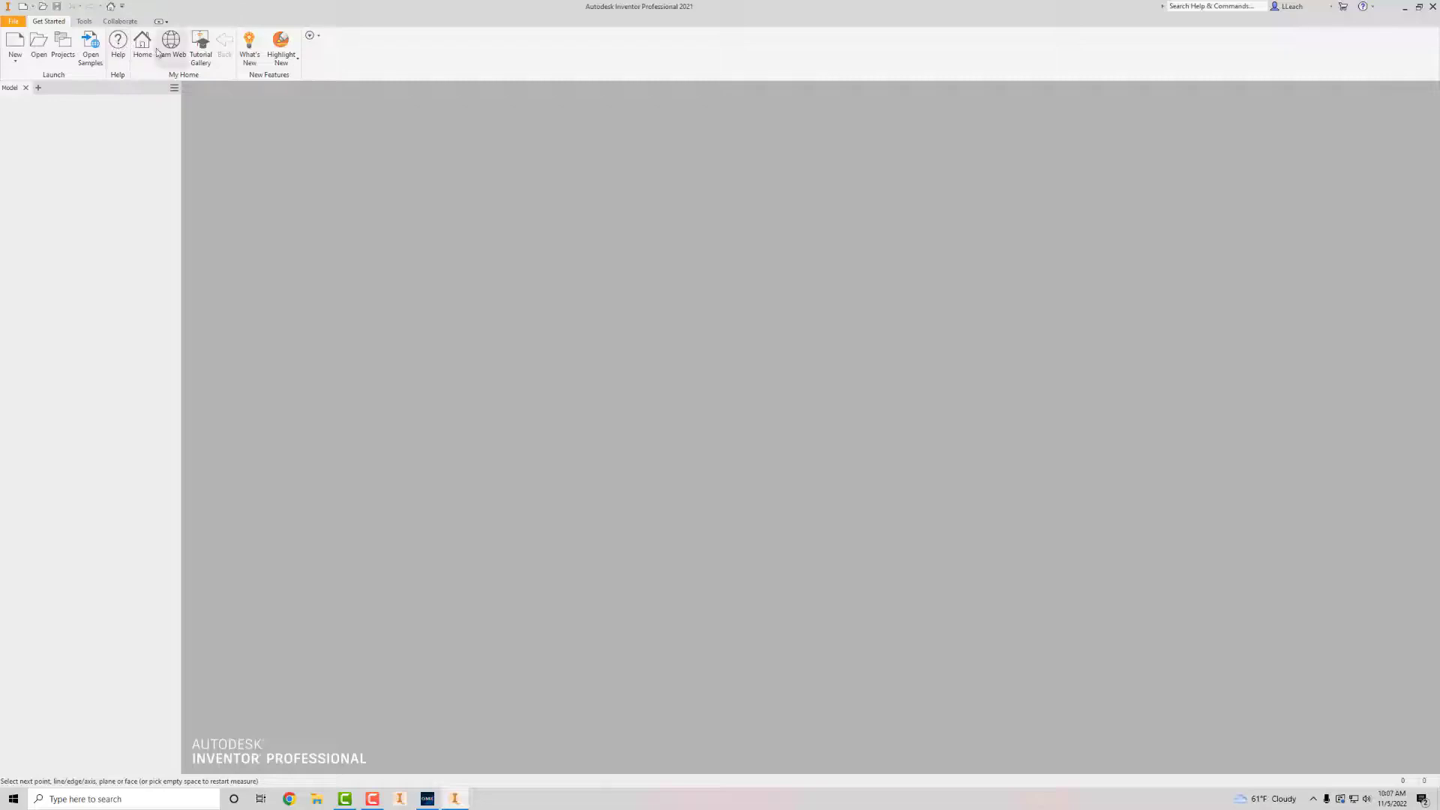
Check the data file for question 9 in GMetrix and open the Rib part from the GMetrixTemplates folder in Inventor.
{"action": "left_click", "coordinate": [39, 45]}
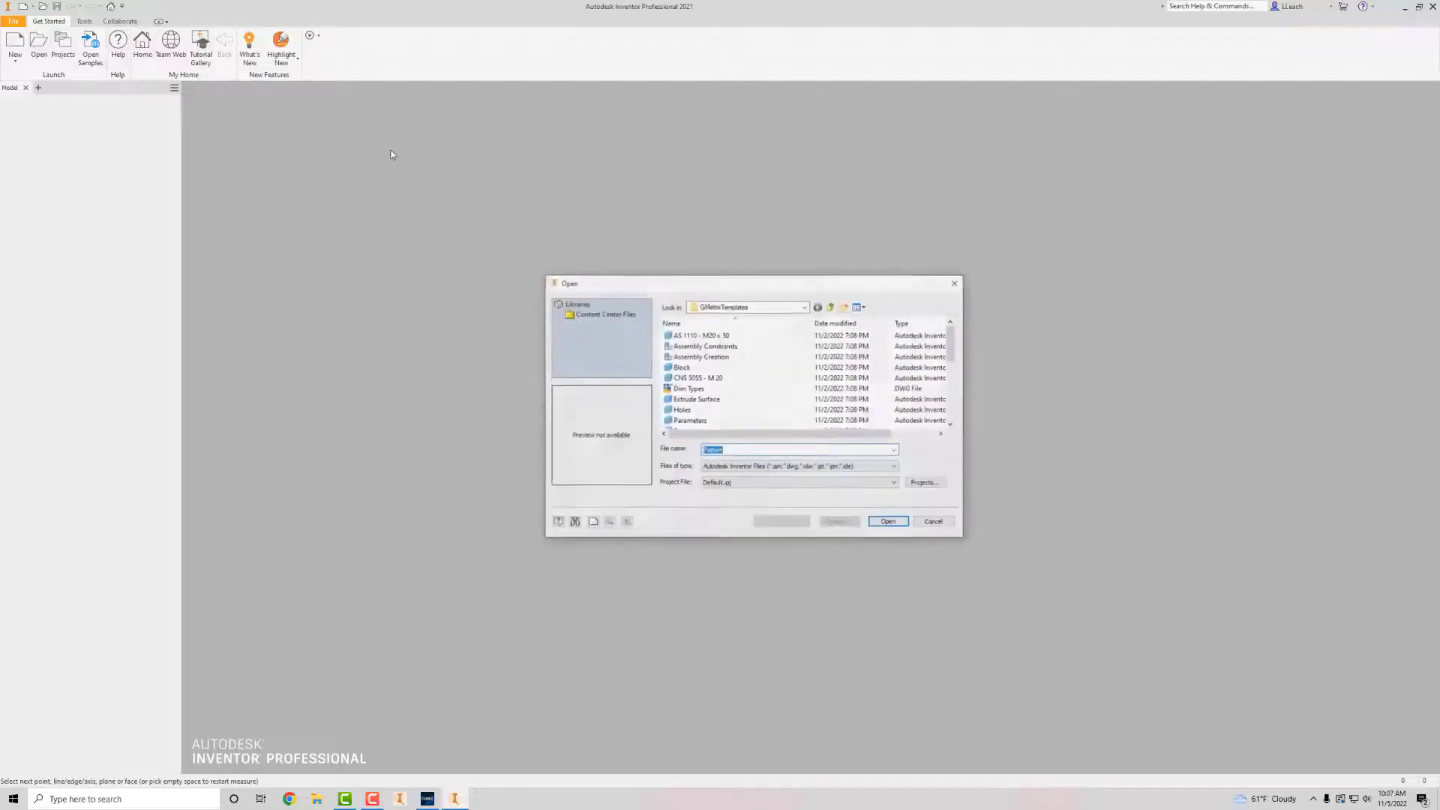
{"action": "left_click_drag", "start_coordinate": [808, 278], "coordinate": [808, 242]}
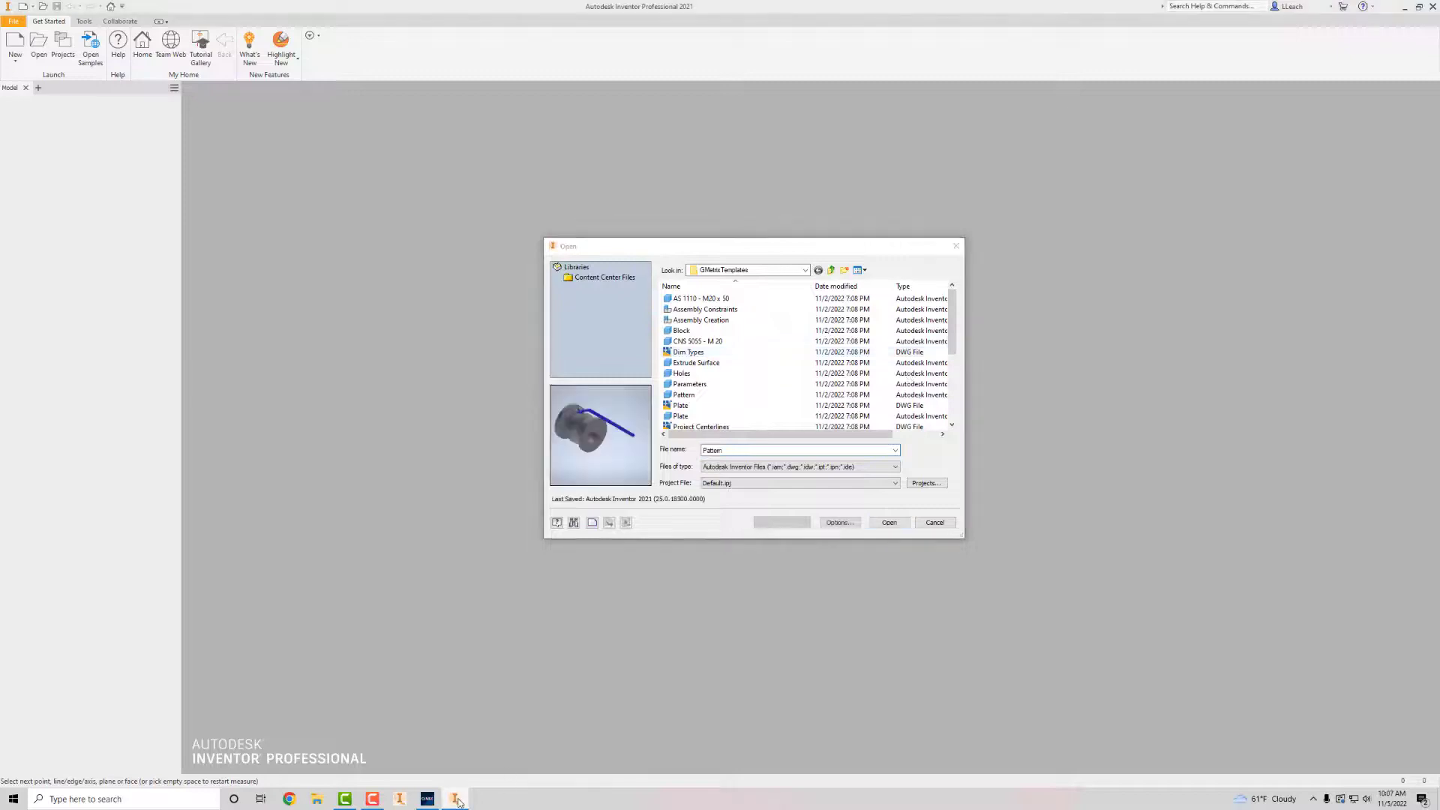
{"action": "left_click", "coordinate": [429, 800]}
{"action": "left_click", "coordinate": [429, 800]}
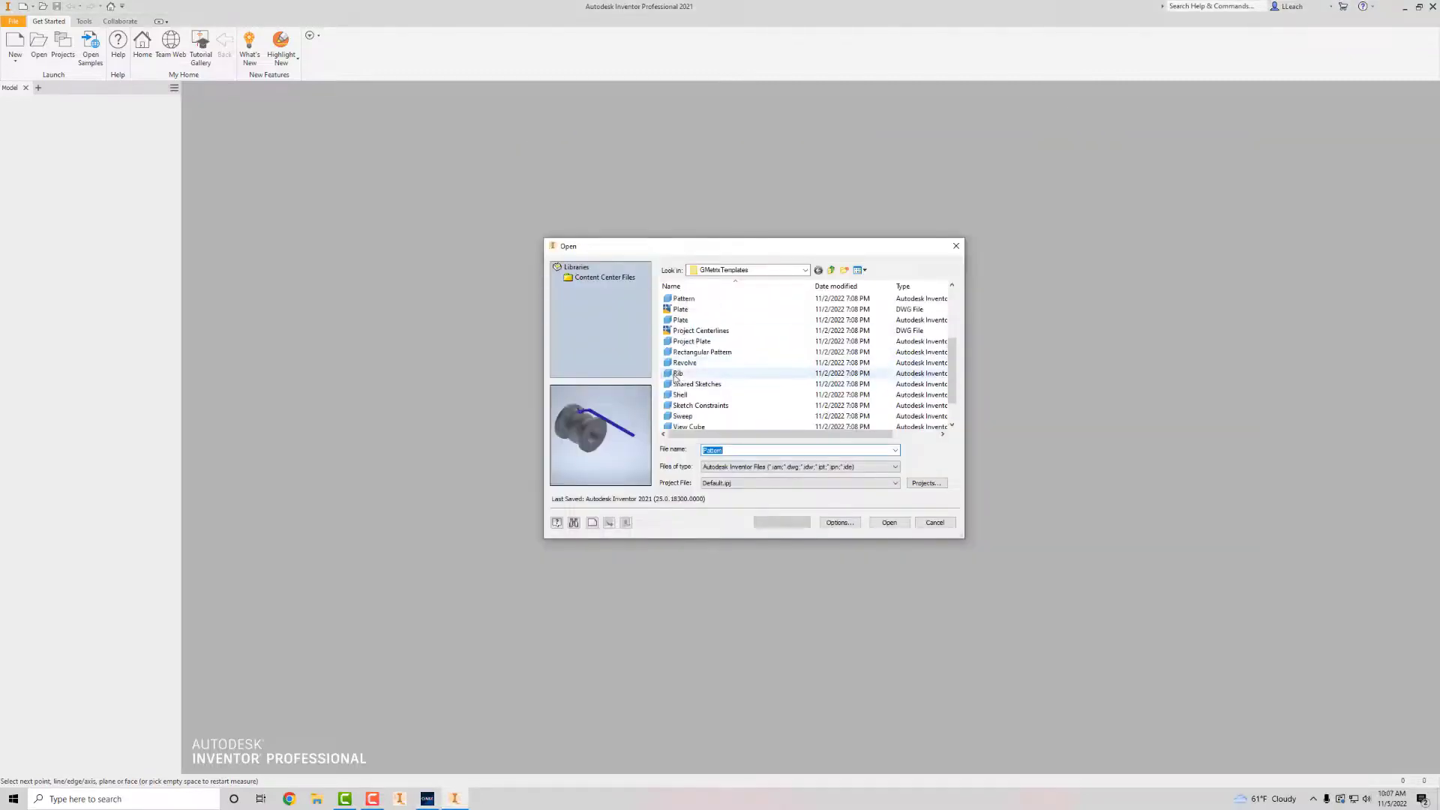
{"action": "left_click", "coordinate": [677, 374]}
{"action": "left_click", "coordinate": [888, 522]}
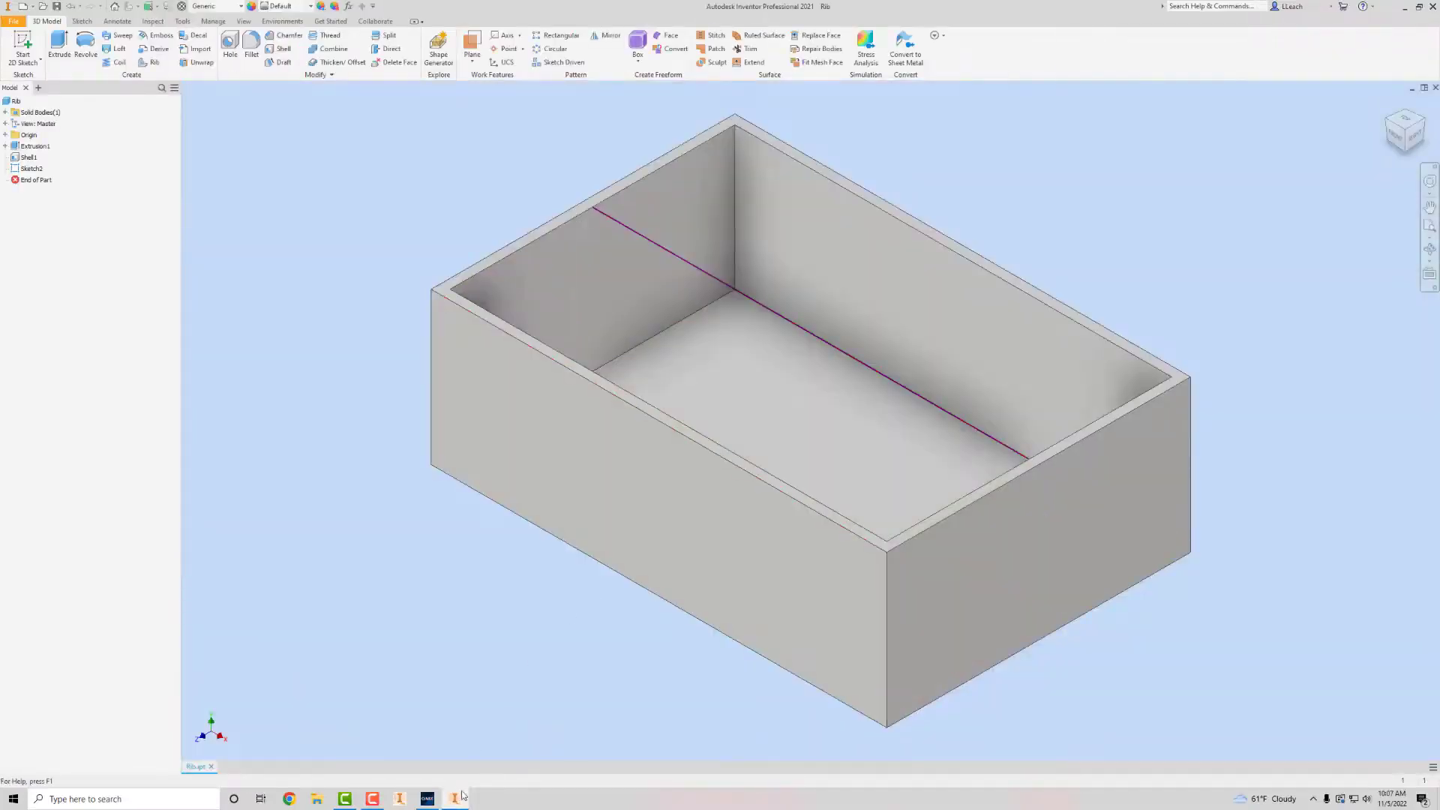
{"action": "left_click", "coordinate": [455, 797]}
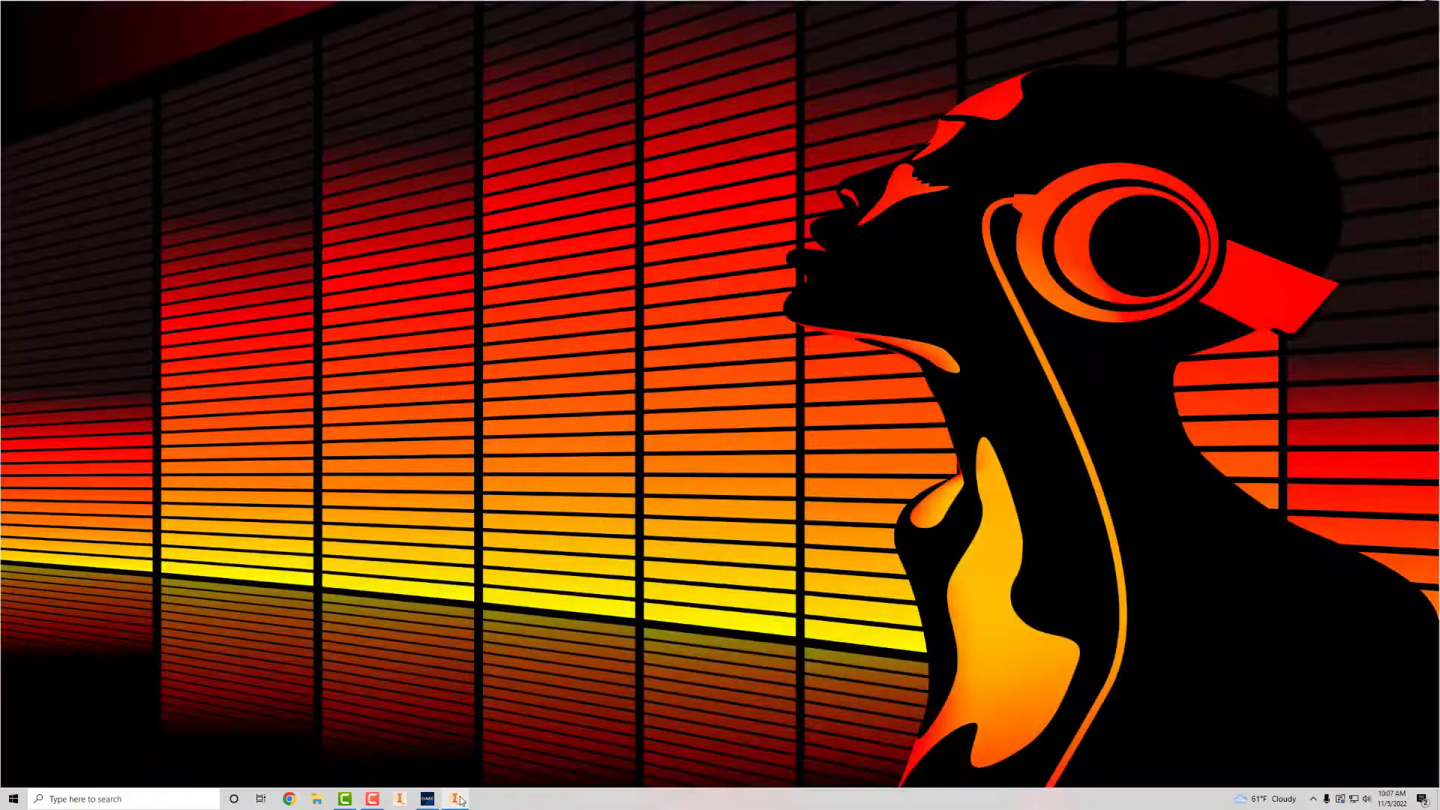
Read question 9 in GMetrix alongside the Rib part in Inventor to see which rib and which surface are asked for.
{"action": "left_click", "coordinate": [456, 798]}
{"action": "left_click", "coordinate": [429, 799]}
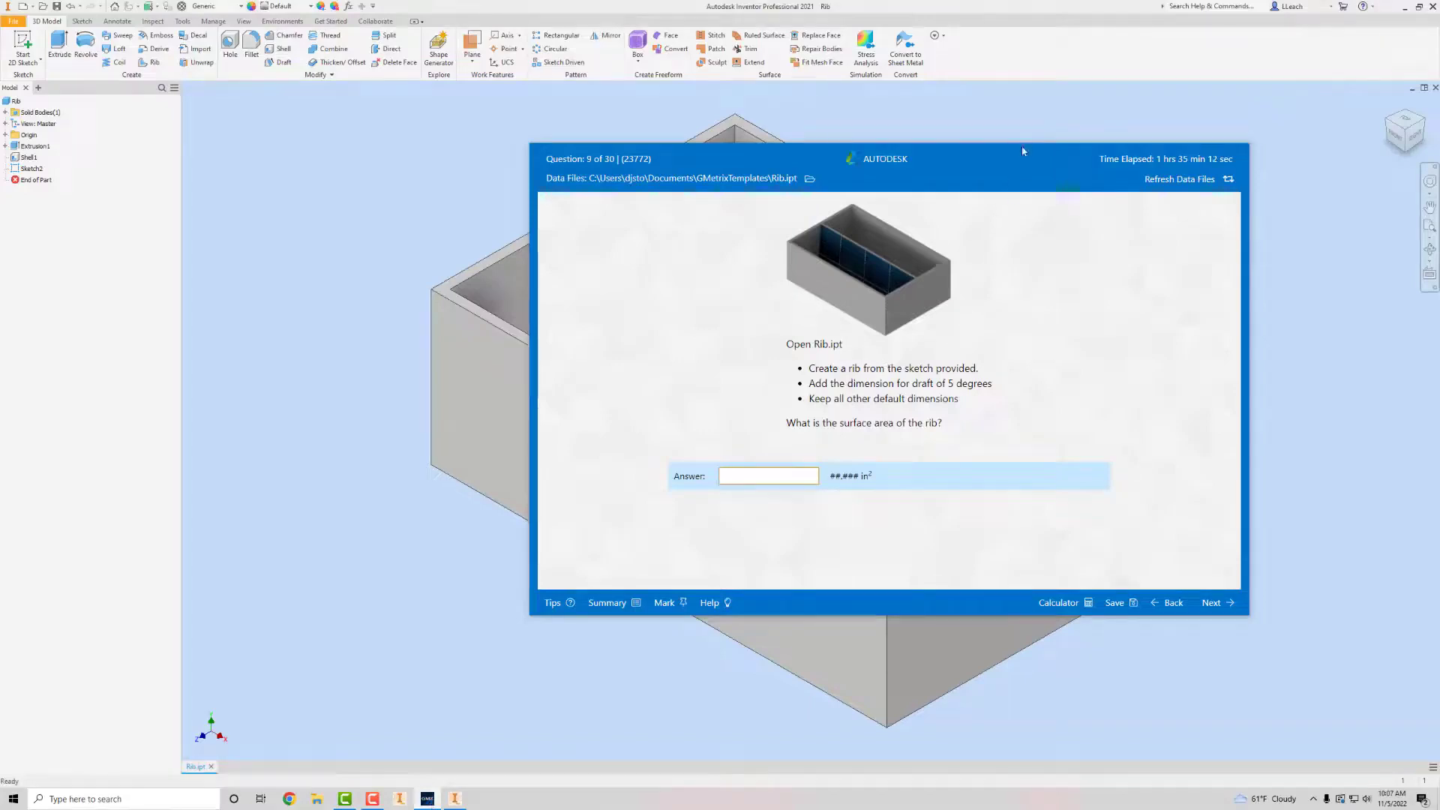
{"action": "left_click_drag", "start_coordinate": [1022, 151], "coordinate": [526, 333]}
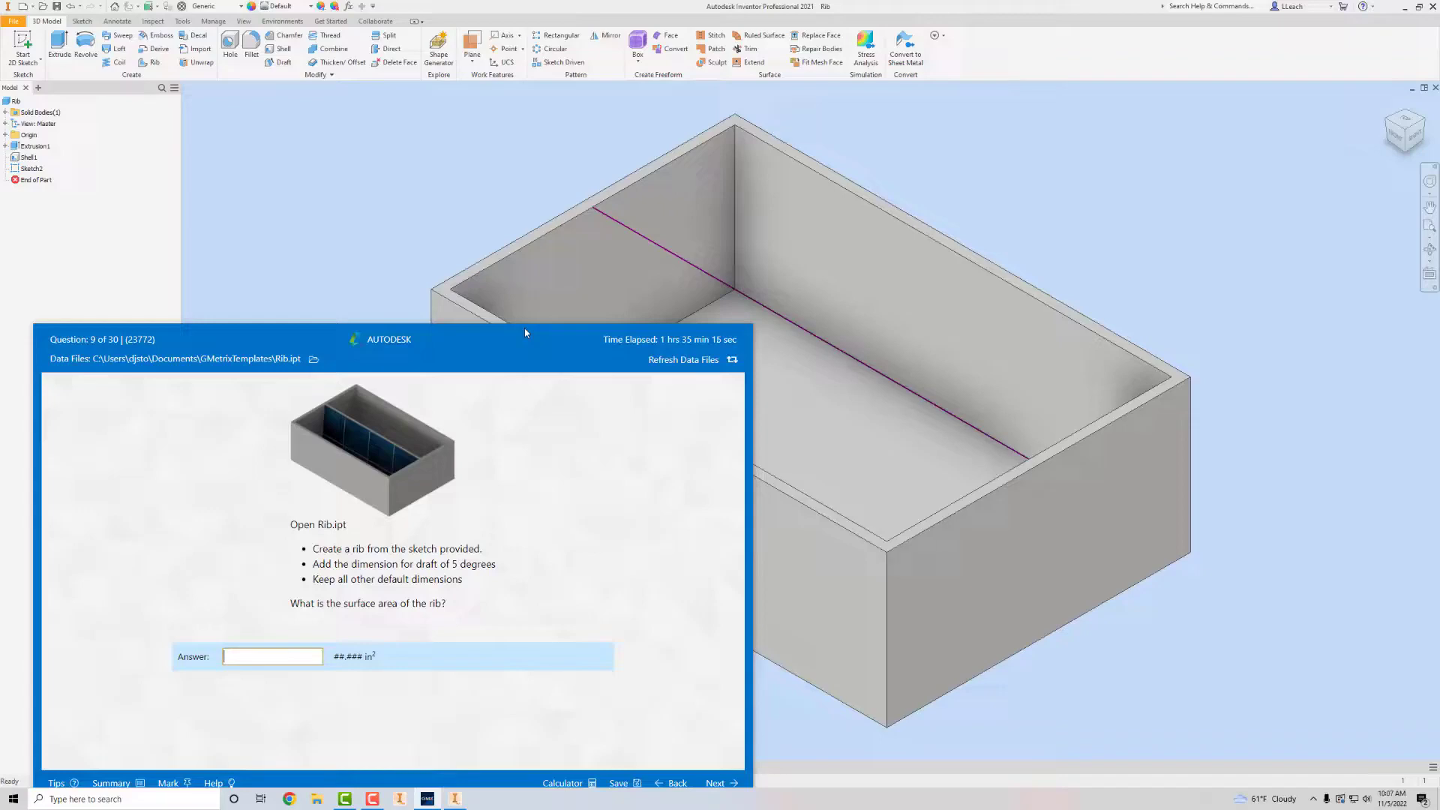
{"action": "left_click_drag", "start_coordinate": [525, 332], "coordinate": [527, 344]}
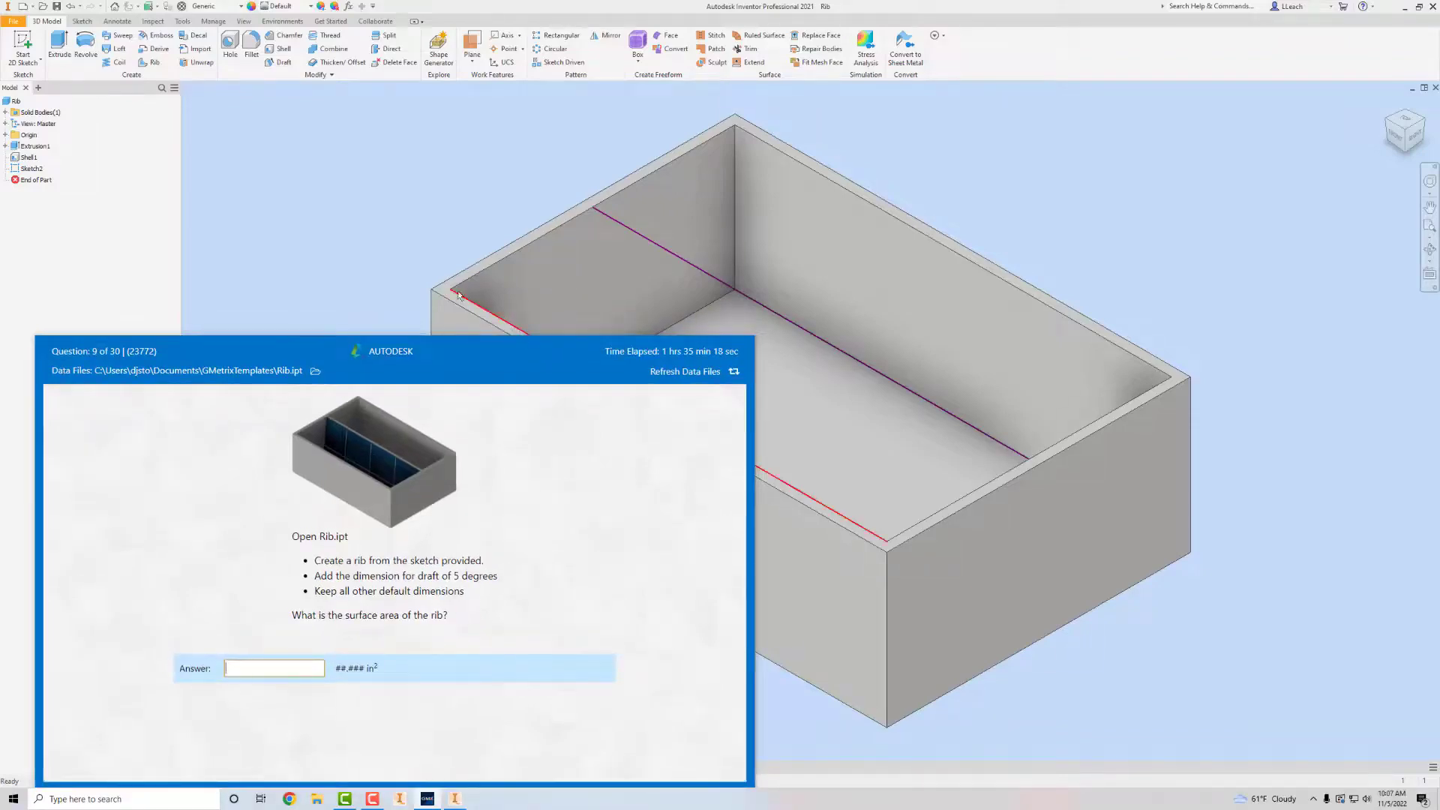
{"action": "left_click", "coordinate": [384, 227]}
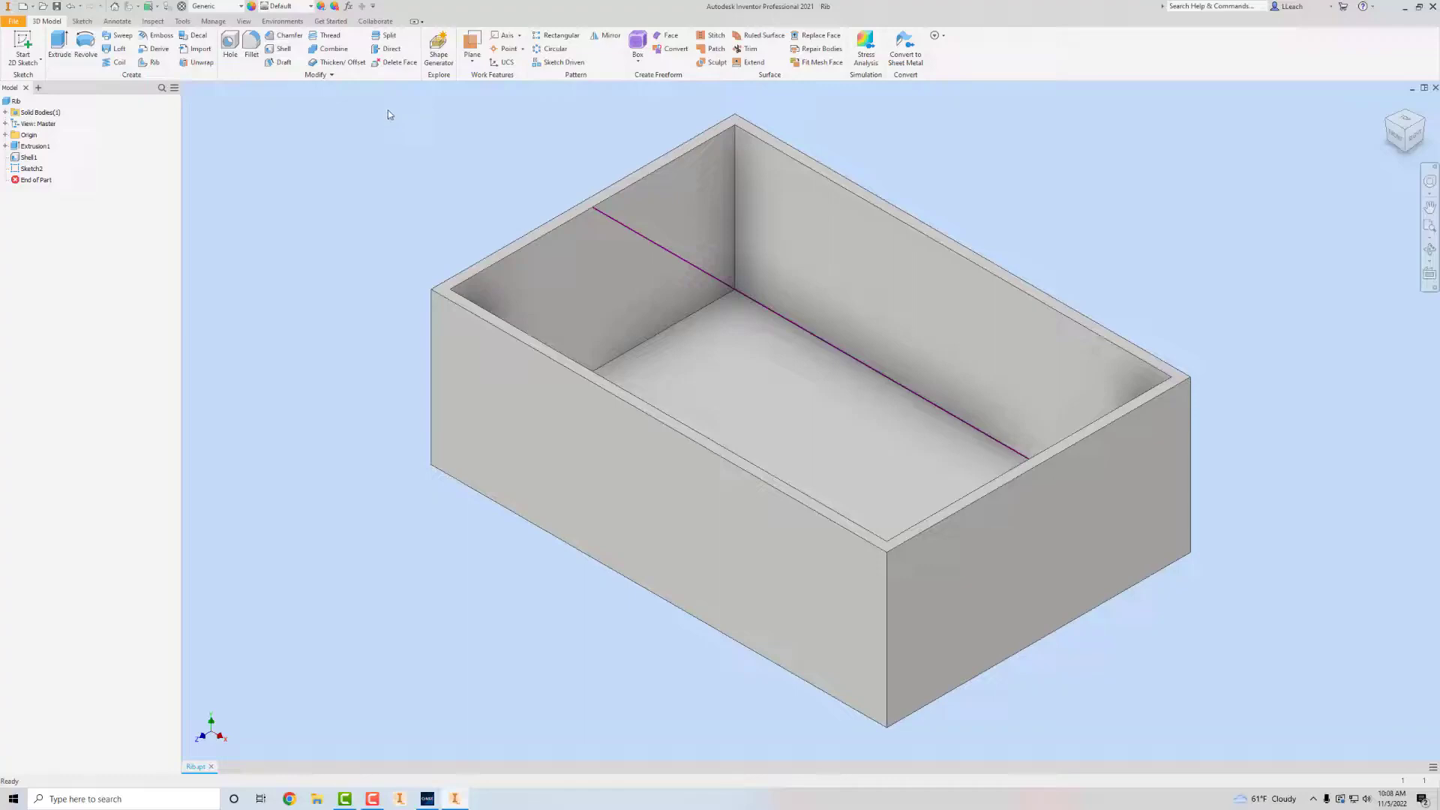
Create a rib in Inventor from the provided sketch line with a 5 degree draft angle, keeping the other defaults.
{"action": "left_click", "coordinate": [153, 63]}
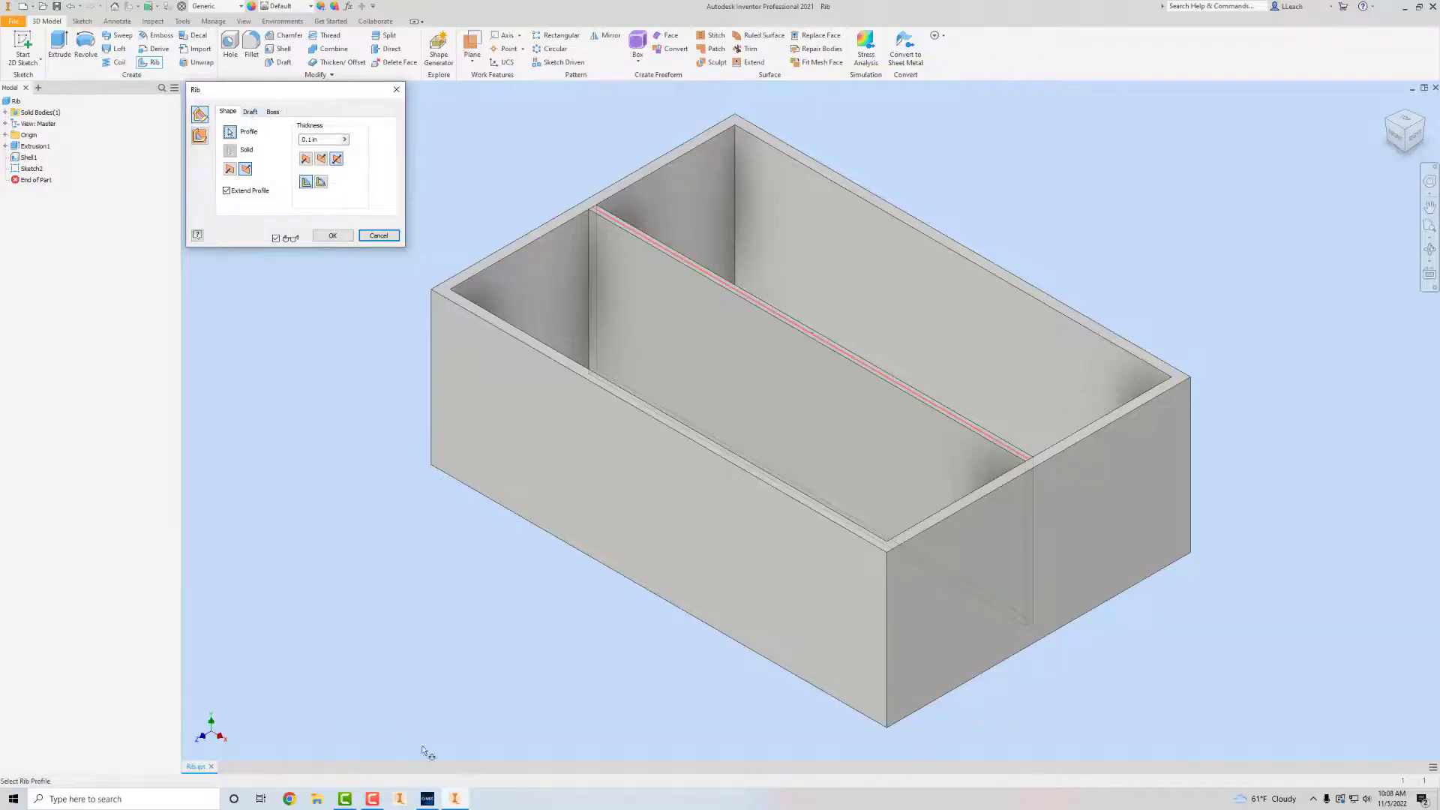
{"action": "left_click", "coordinate": [461, 801]}
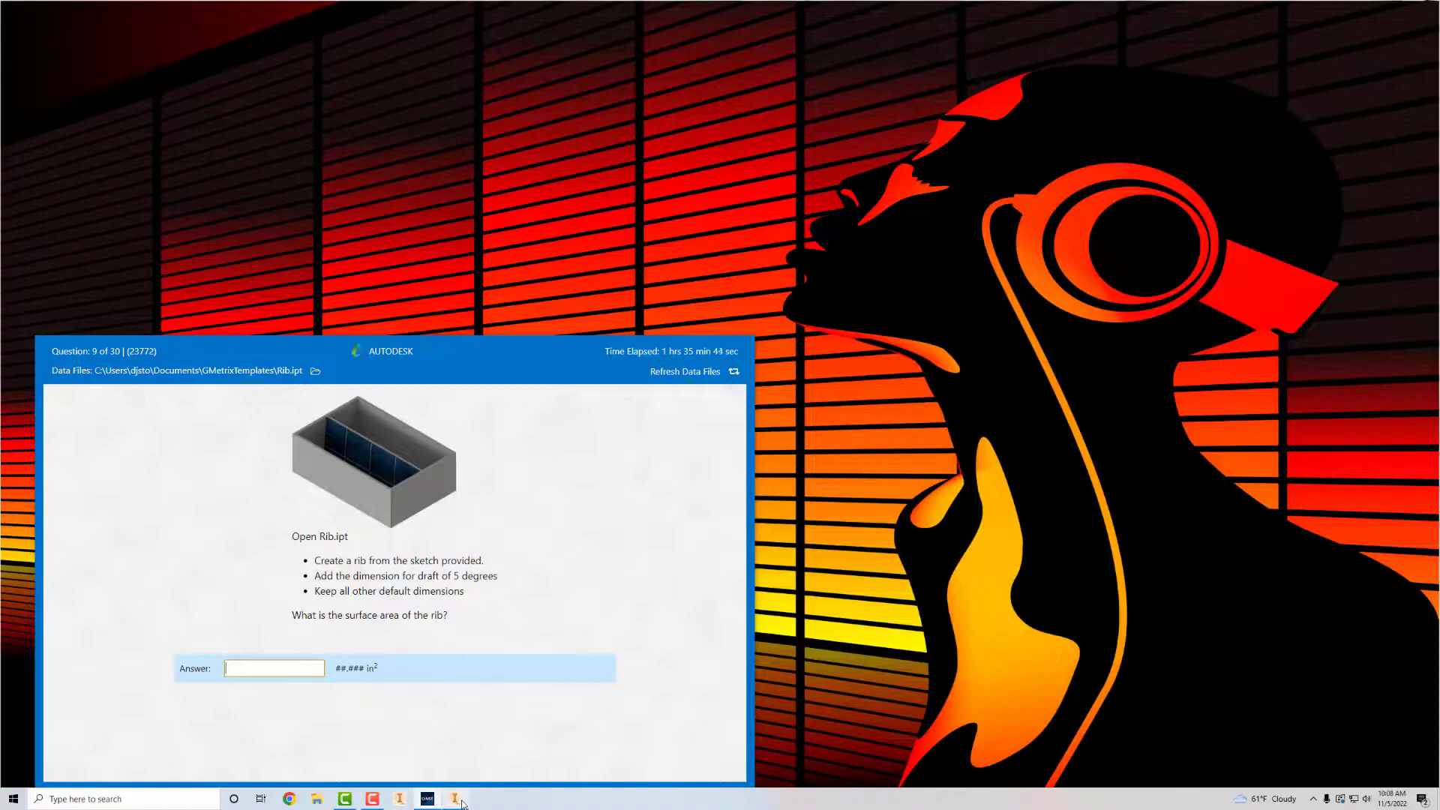
{"action": "left_click", "coordinate": [461, 802]}
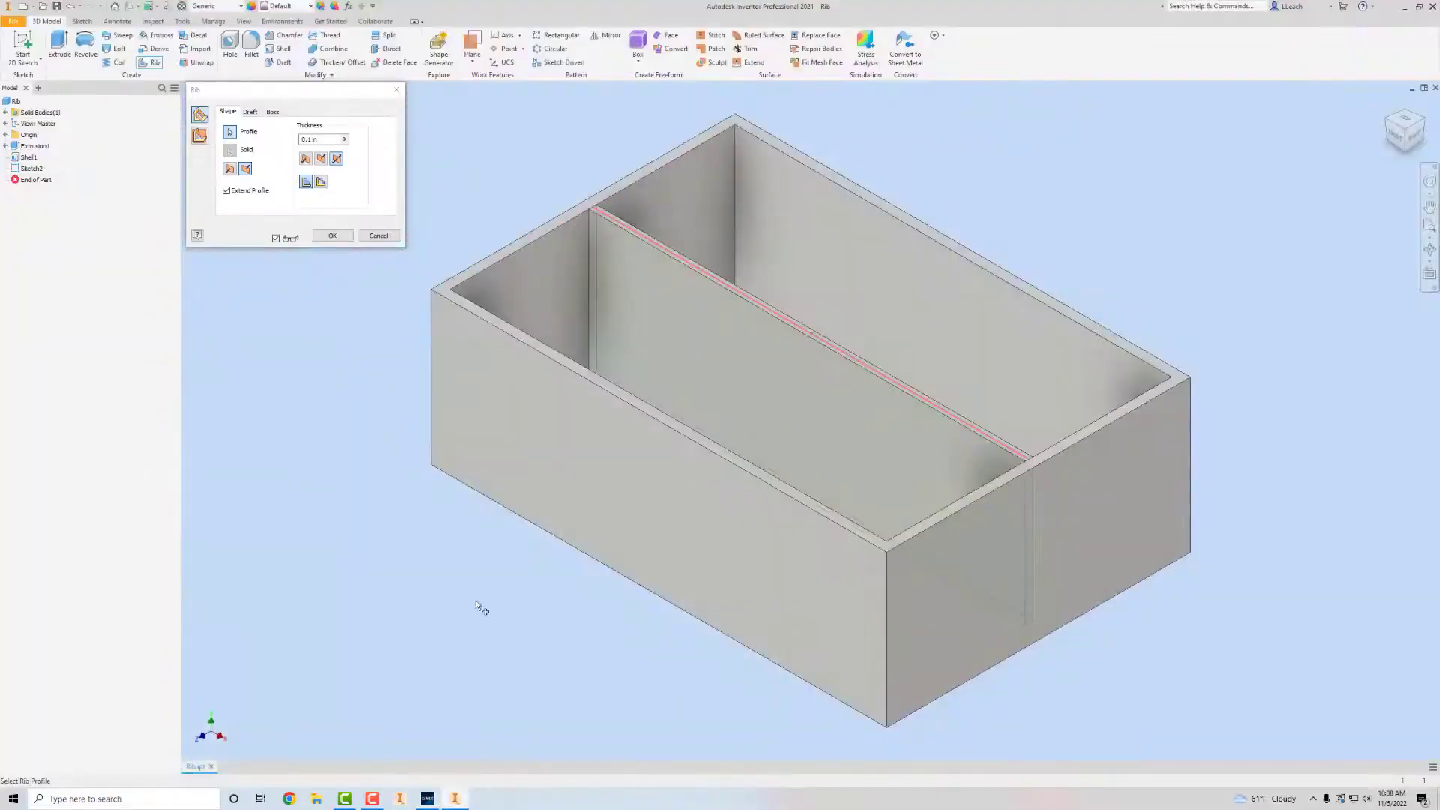
{"action": "left_click", "coordinate": [250, 112]}
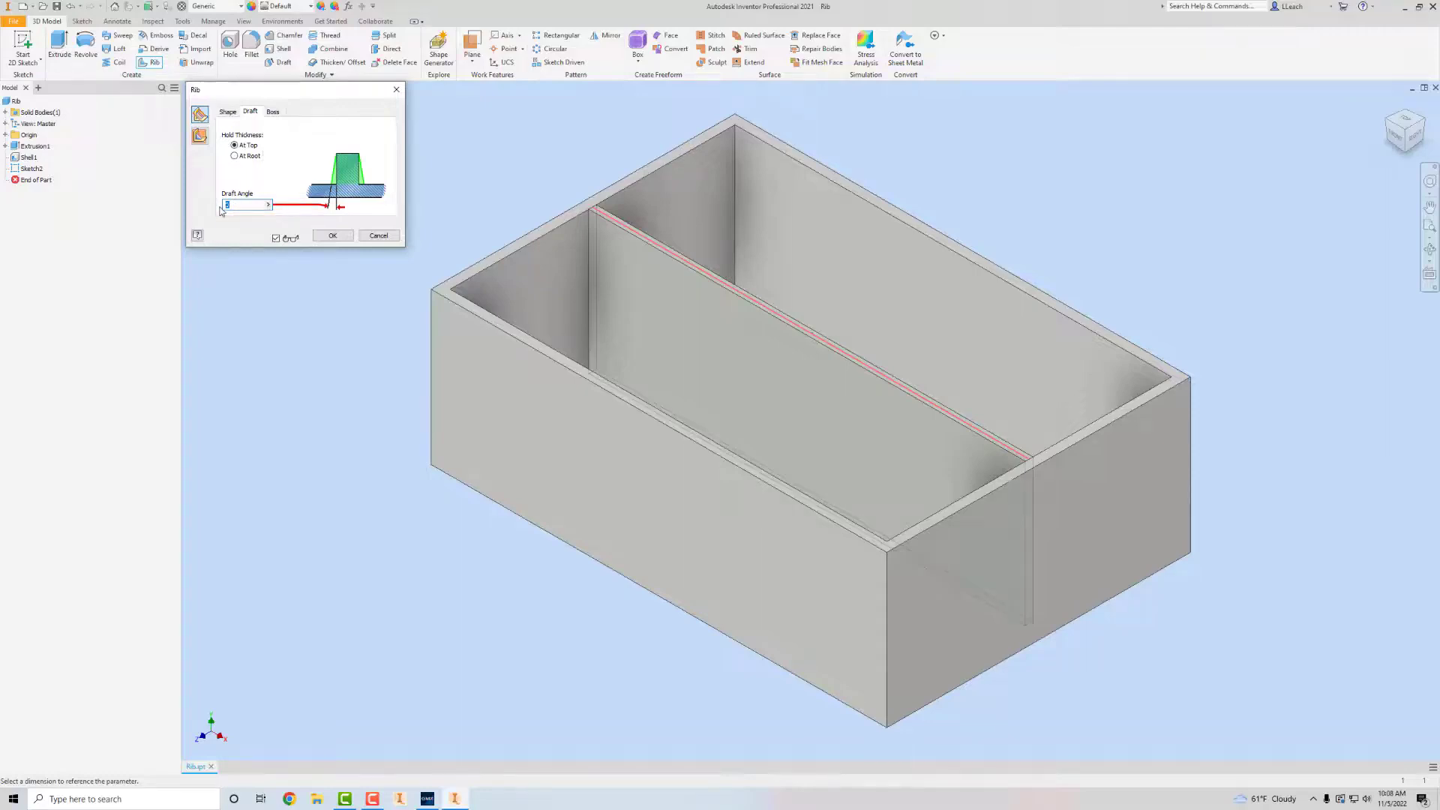
{"action": "type", "text": "5"}
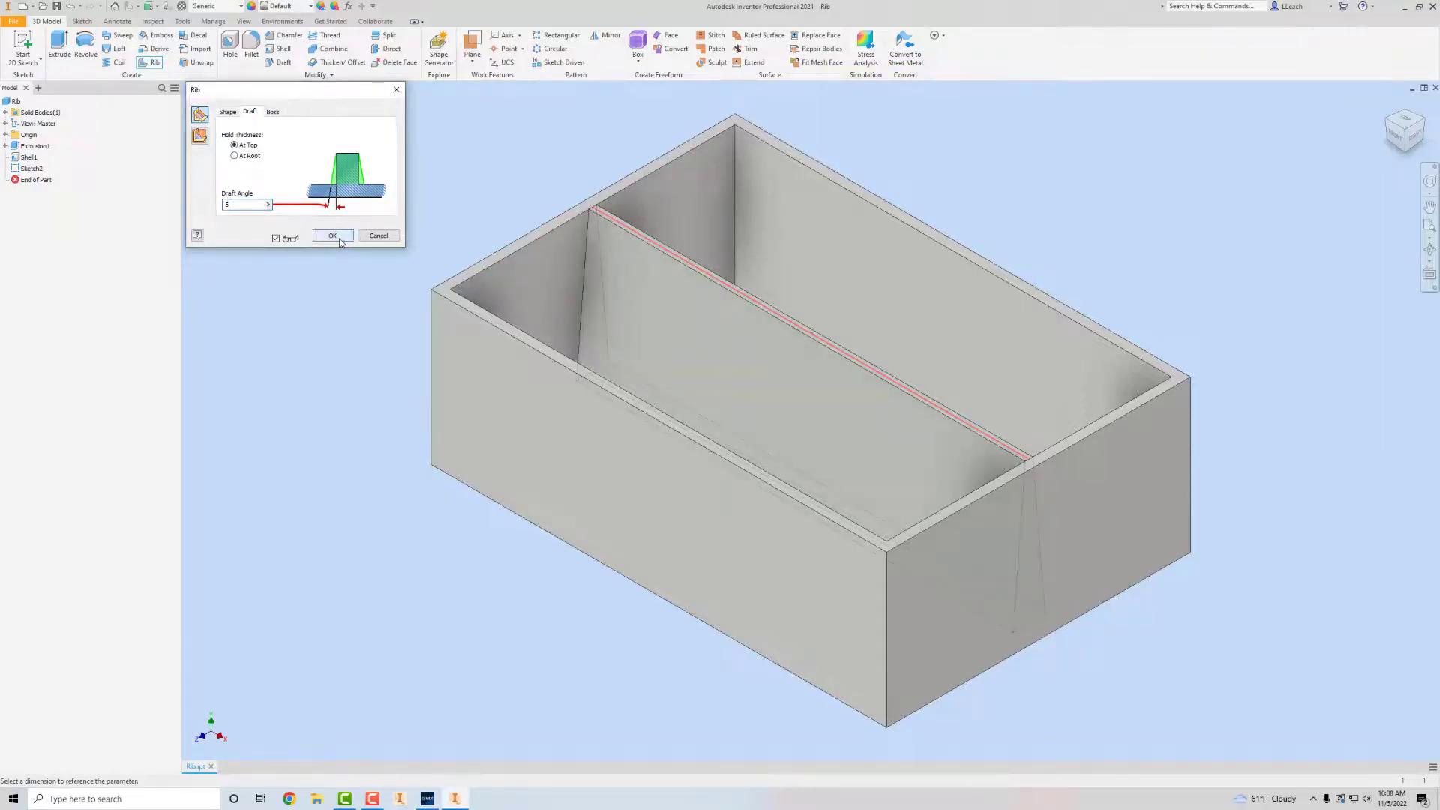
{"action": "left_click", "coordinate": [333, 236]}
Recheck question 9 in GMetrix and measure the area of the rib's large front side face in Inventor.
{"action": "left_click", "coordinate": [455, 800]}
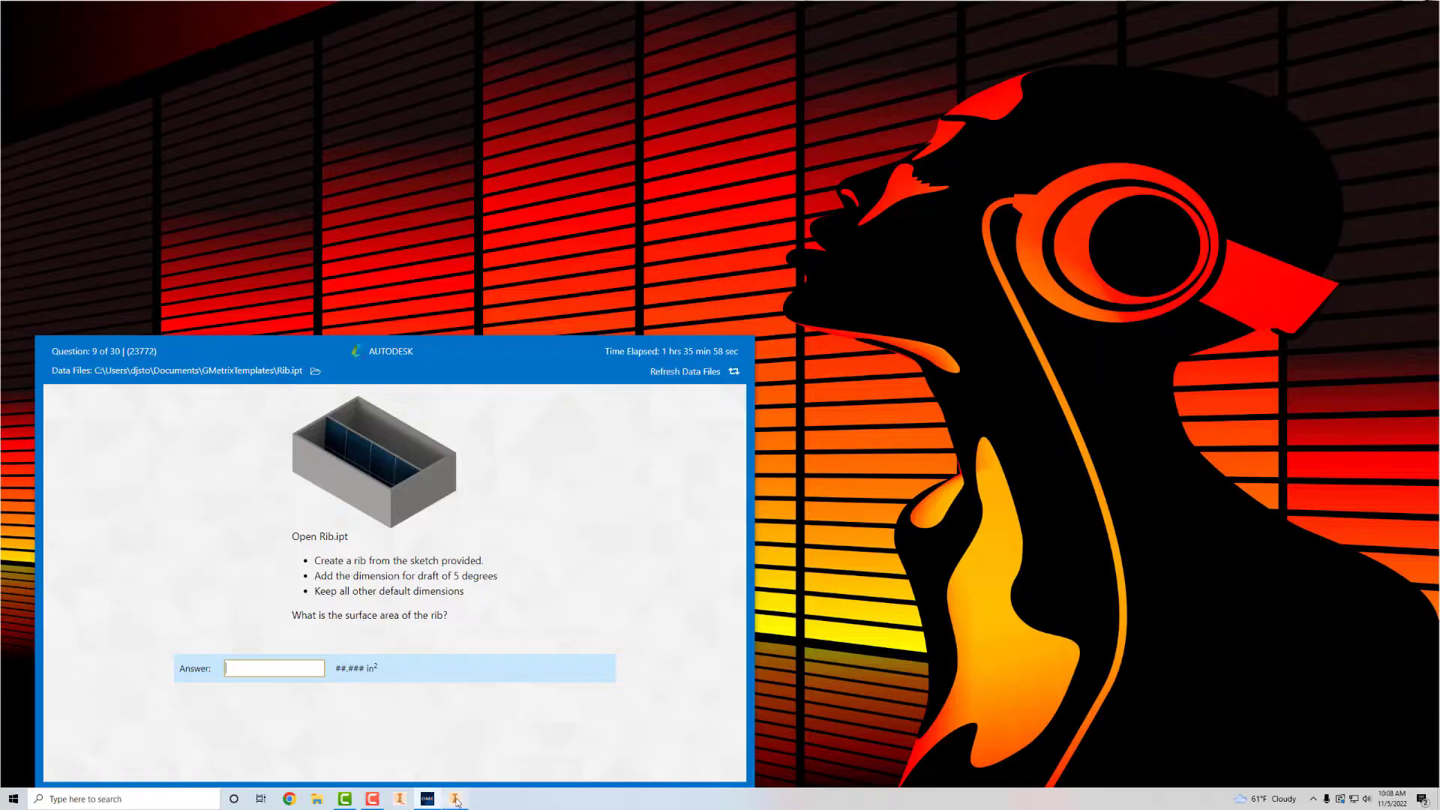
{"action": "left_click", "coordinate": [455, 799]}
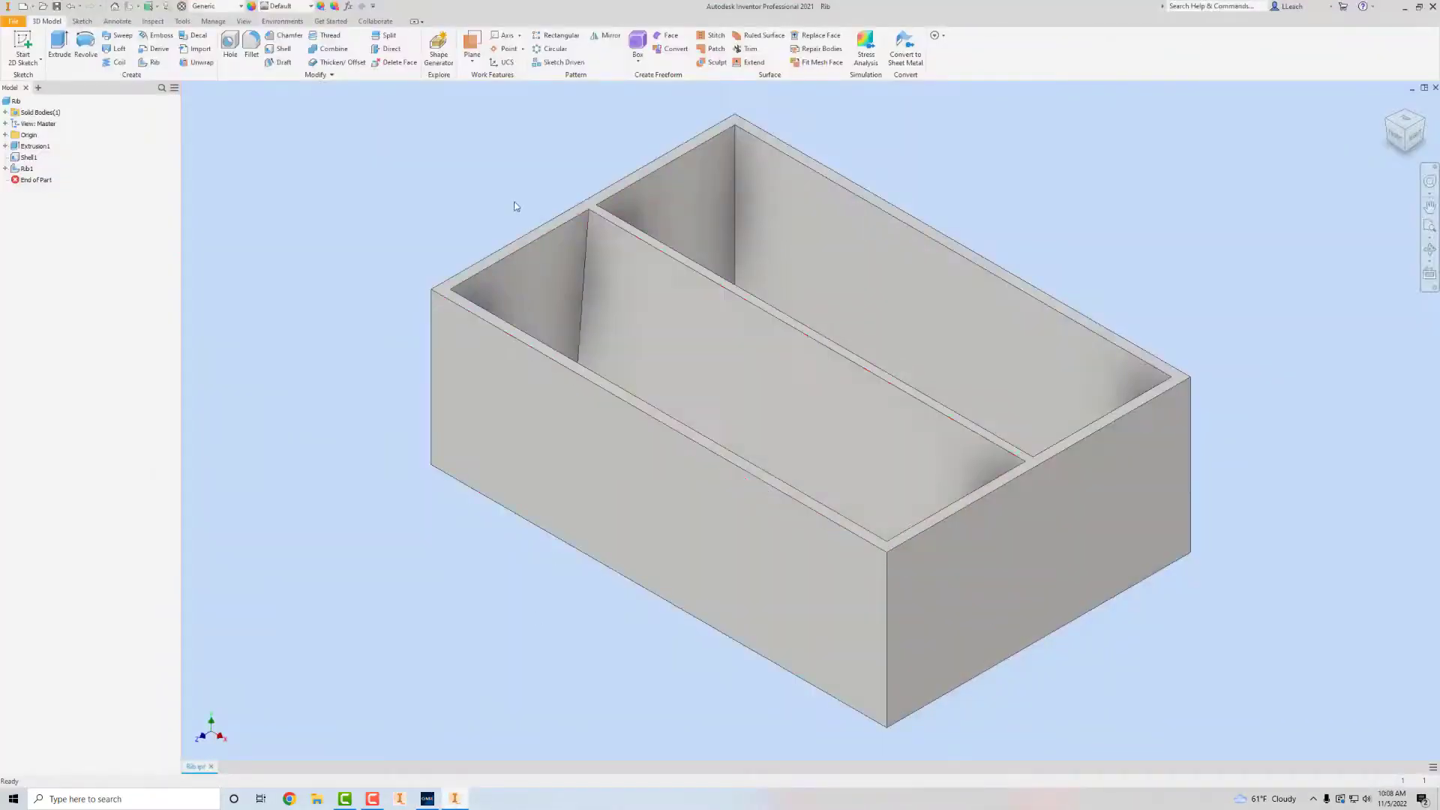
{"action": "left_click", "coordinate": [643, 291]}
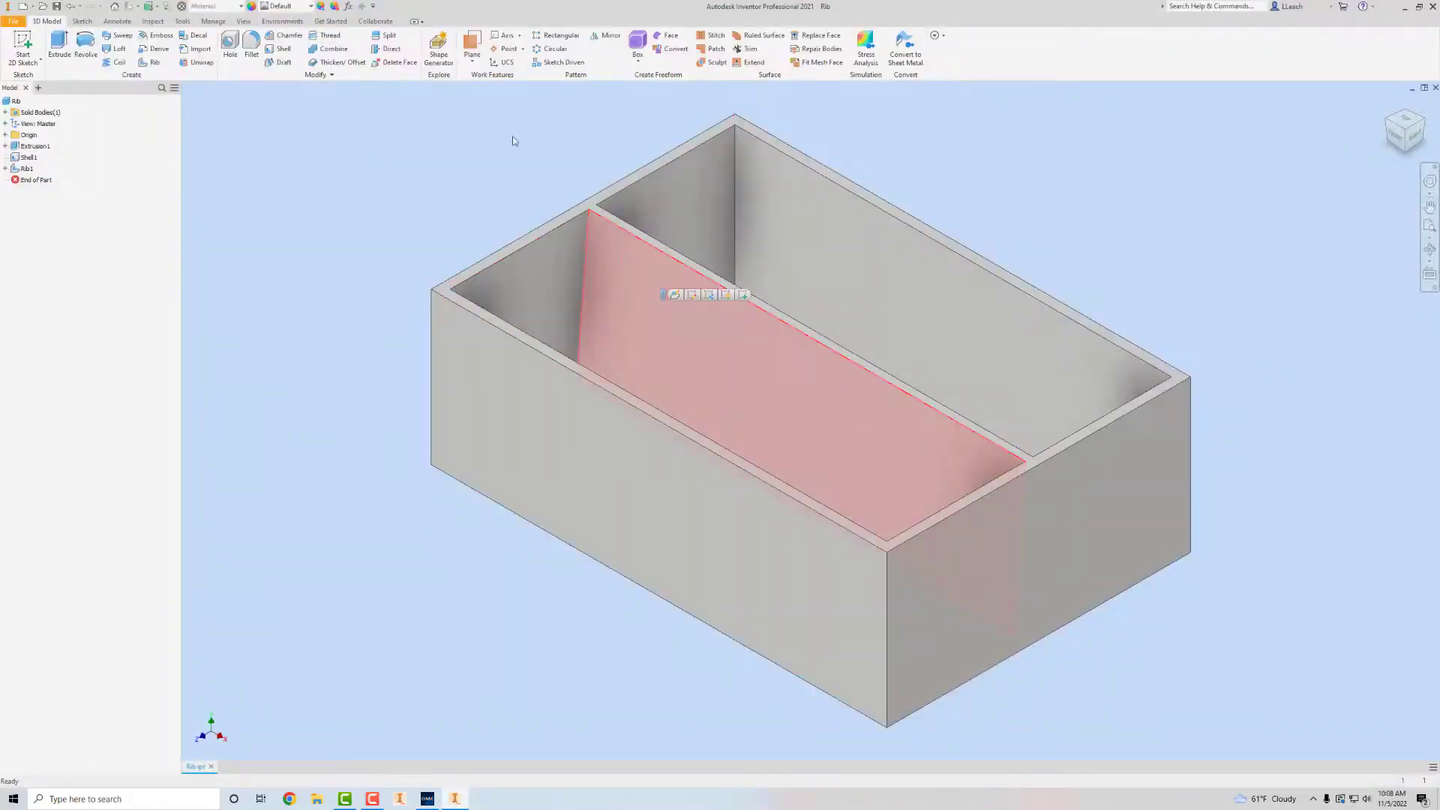
{"action": "left_click", "coordinate": [246, 22]}
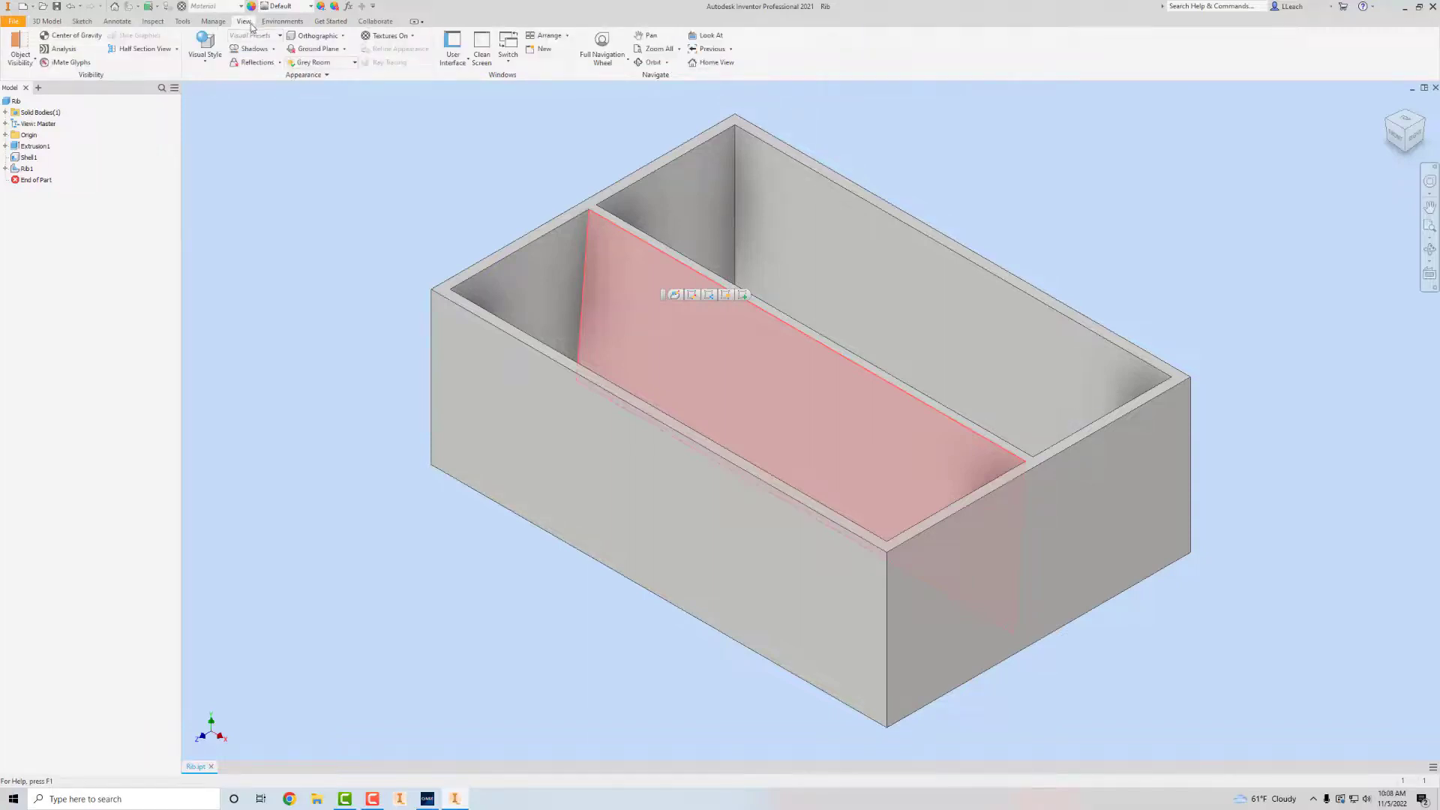
{"action": "left_click", "coordinate": [182, 21]}
{"action": "left_click", "coordinate": [20, 43]}
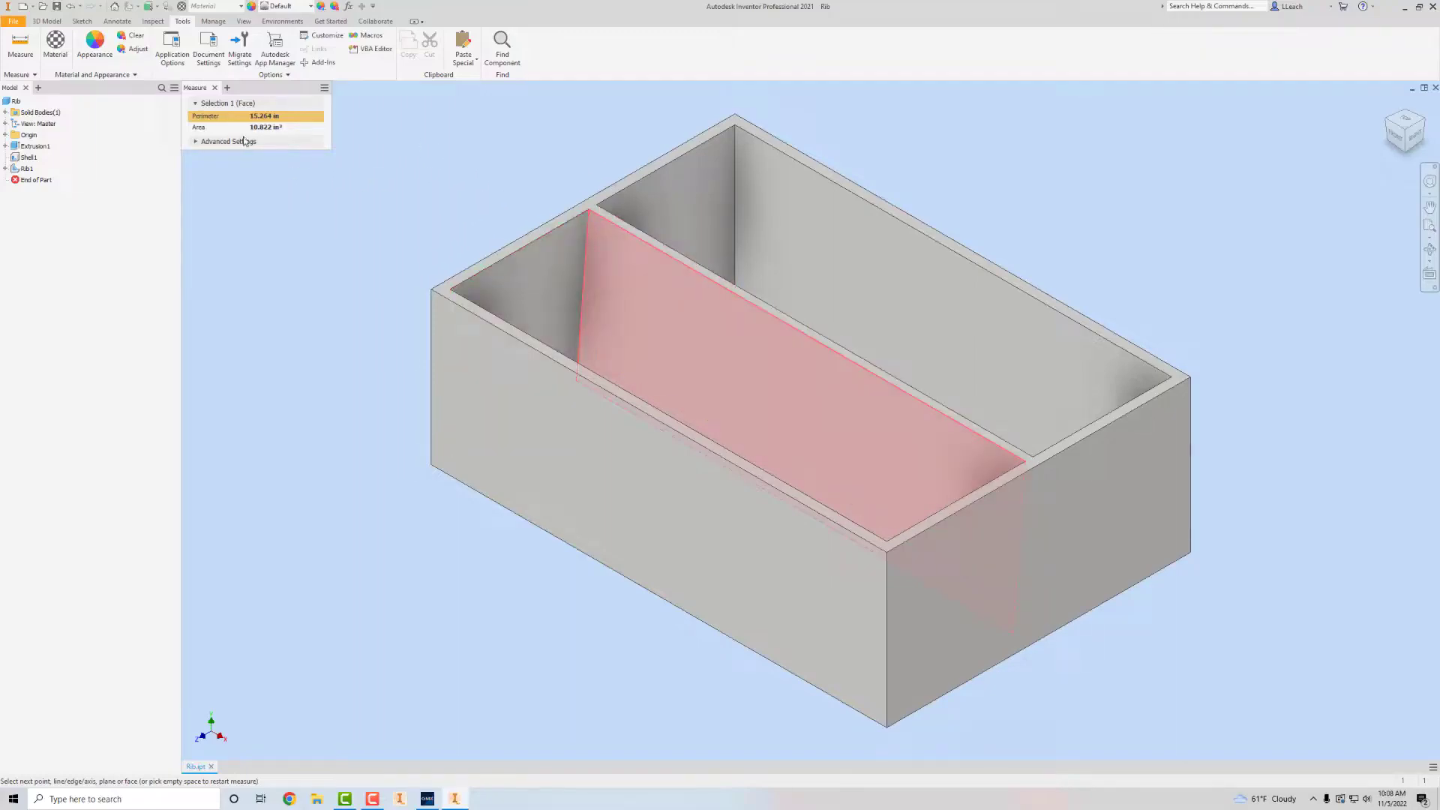
{"action": "left_click", "coordinate": [456, 798]}
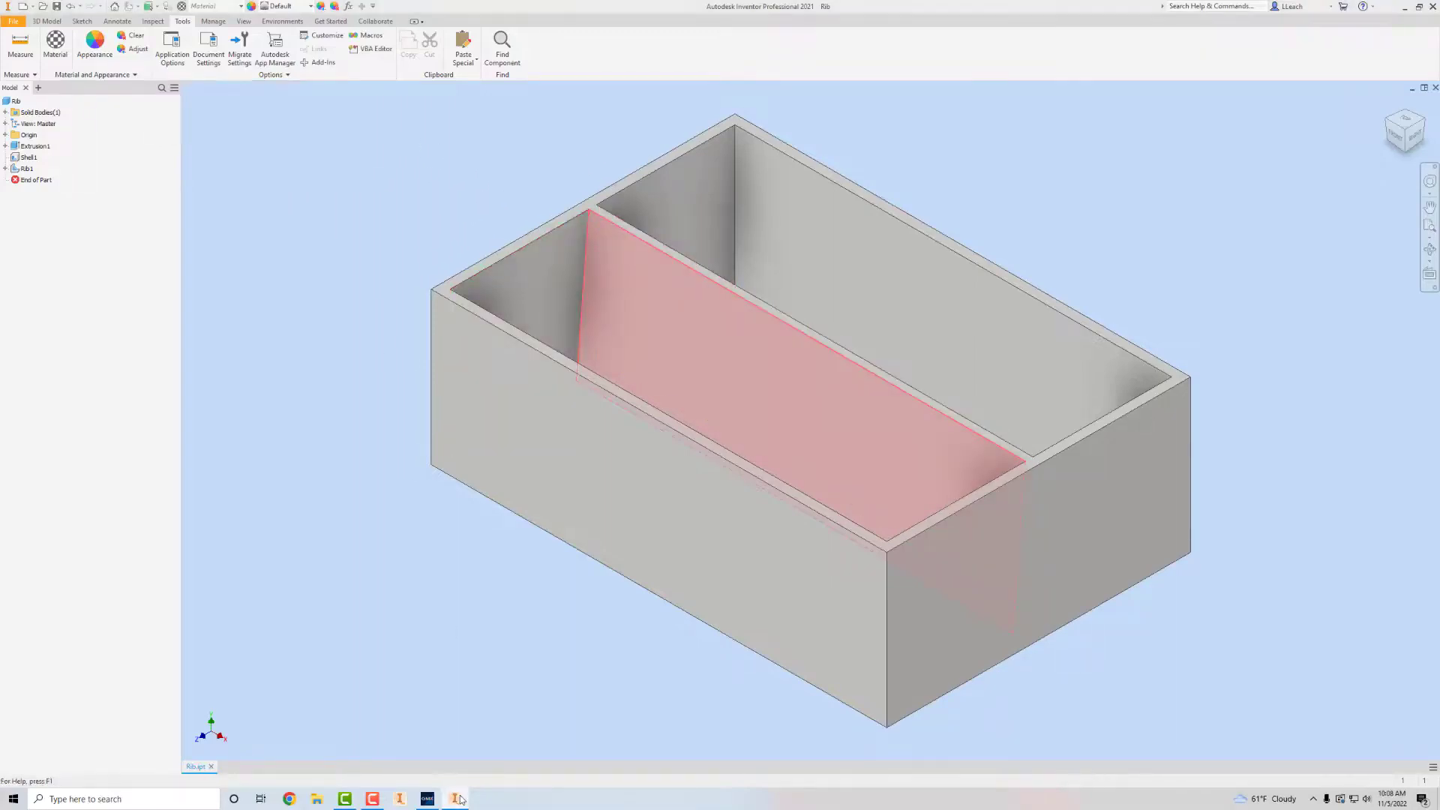
{"action": "left_click", "coordinate": [457, 799]}
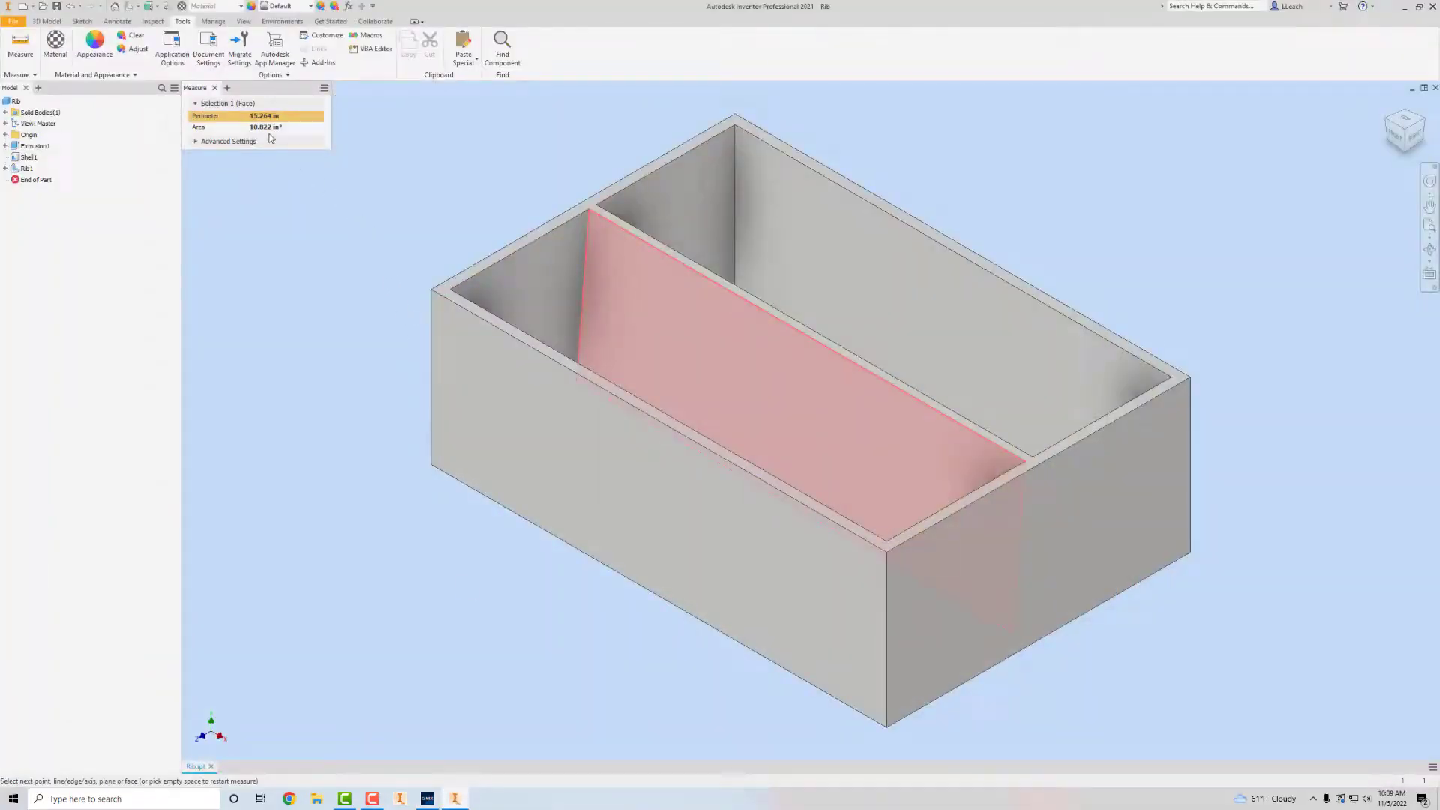
Submit 10.822 as the answer to question 9 in GMetrix and clear the stored answer to question 10.
{"action": "left_click", "coordinate": [456, 799]}
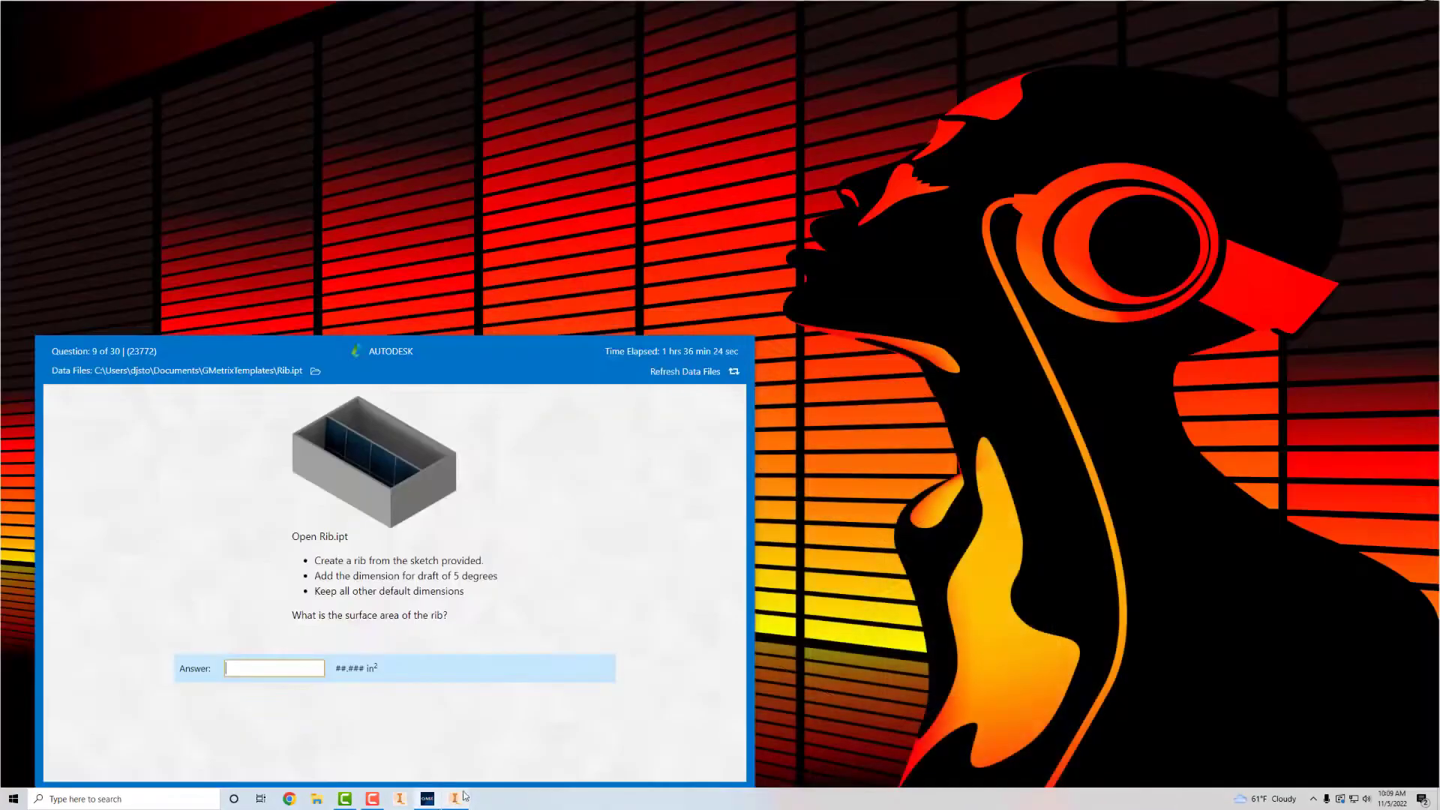
{"action": "left_click", "coordinate": [285, 665]}
{"action": "type", "text": "10.822"}
{"action": "left_click_drag", "start_coordinate": [582, 347], "coordinate": [670, 185]}
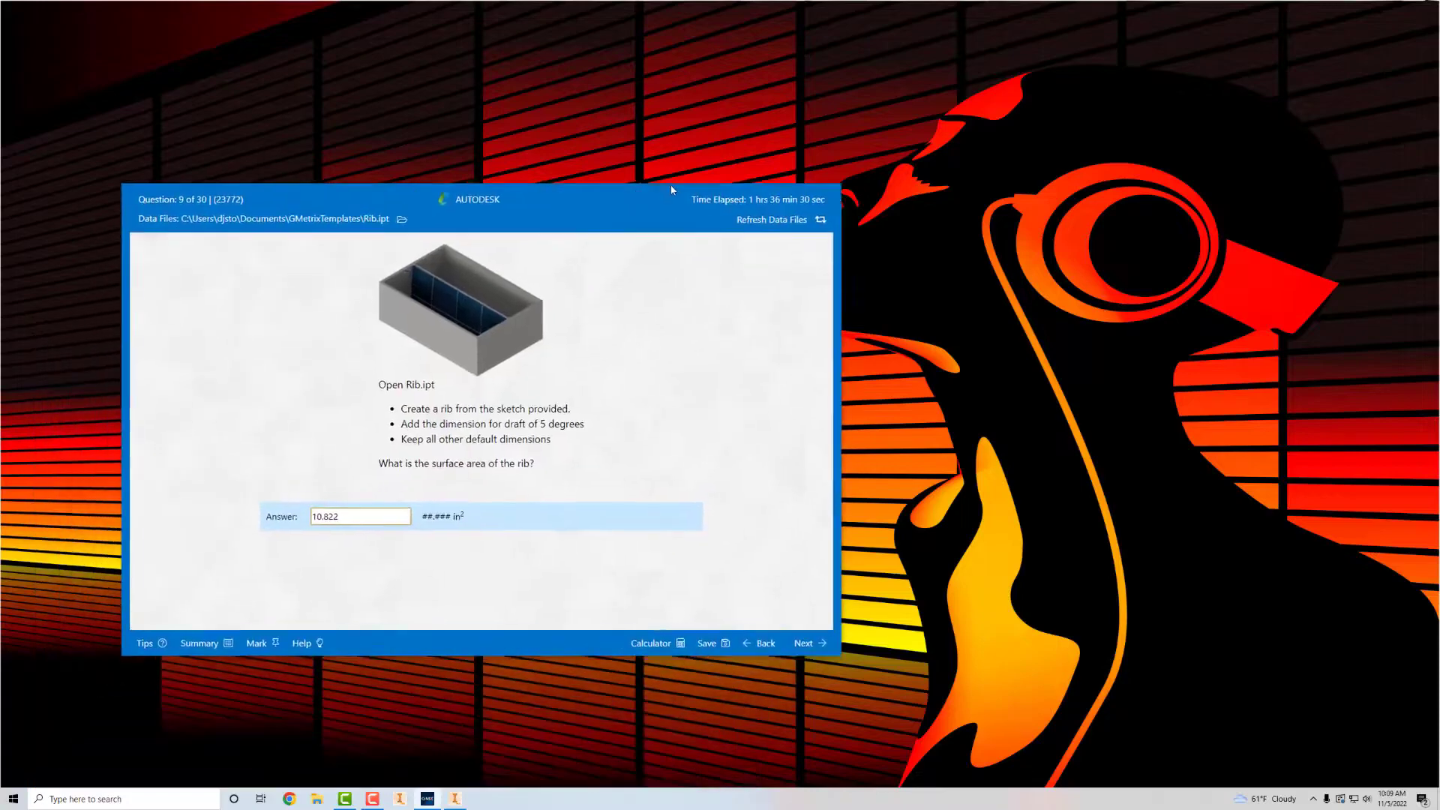
{"action": "left_click", "coordinate": [805, 636]}
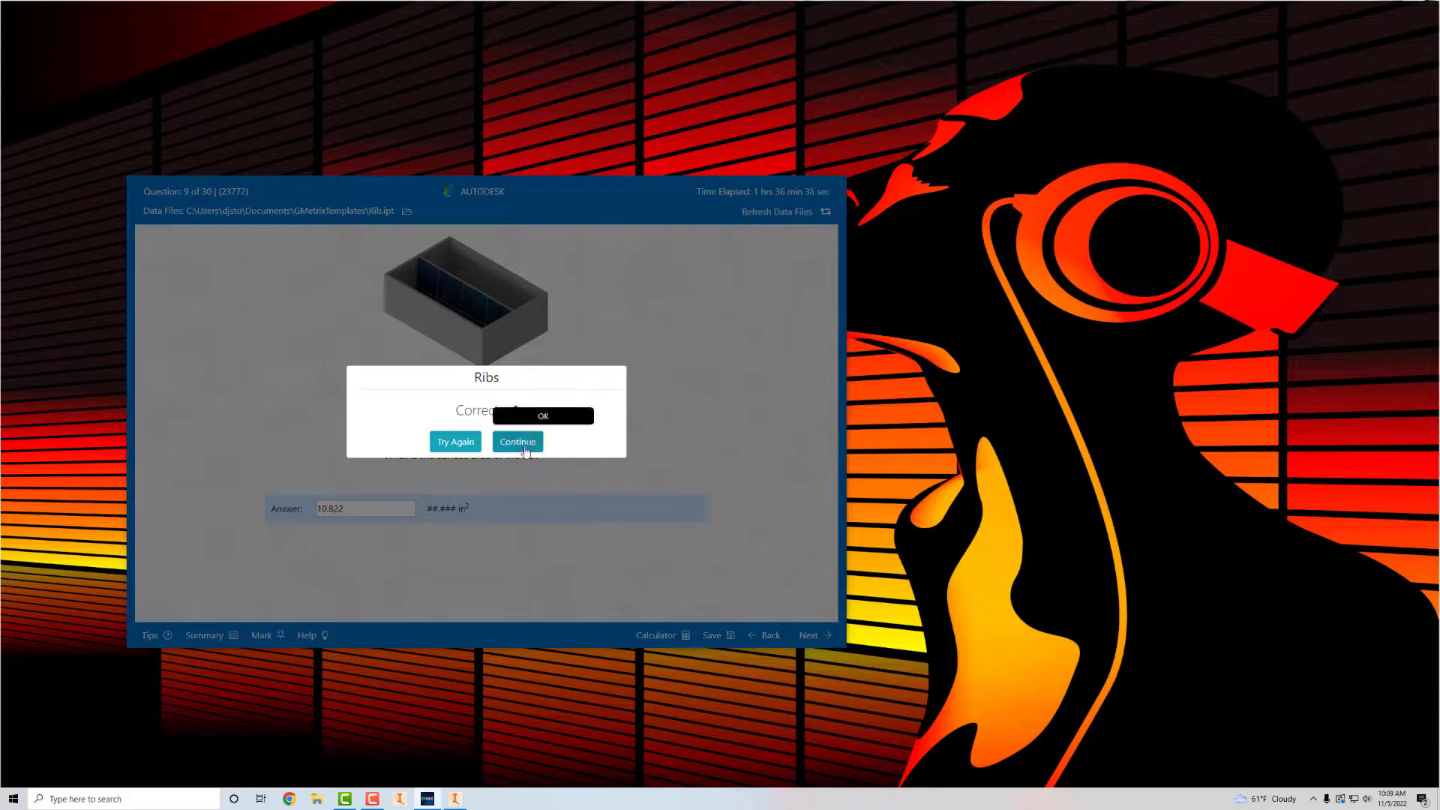
{"action": "left_click", "coordinate": [528, 443]}
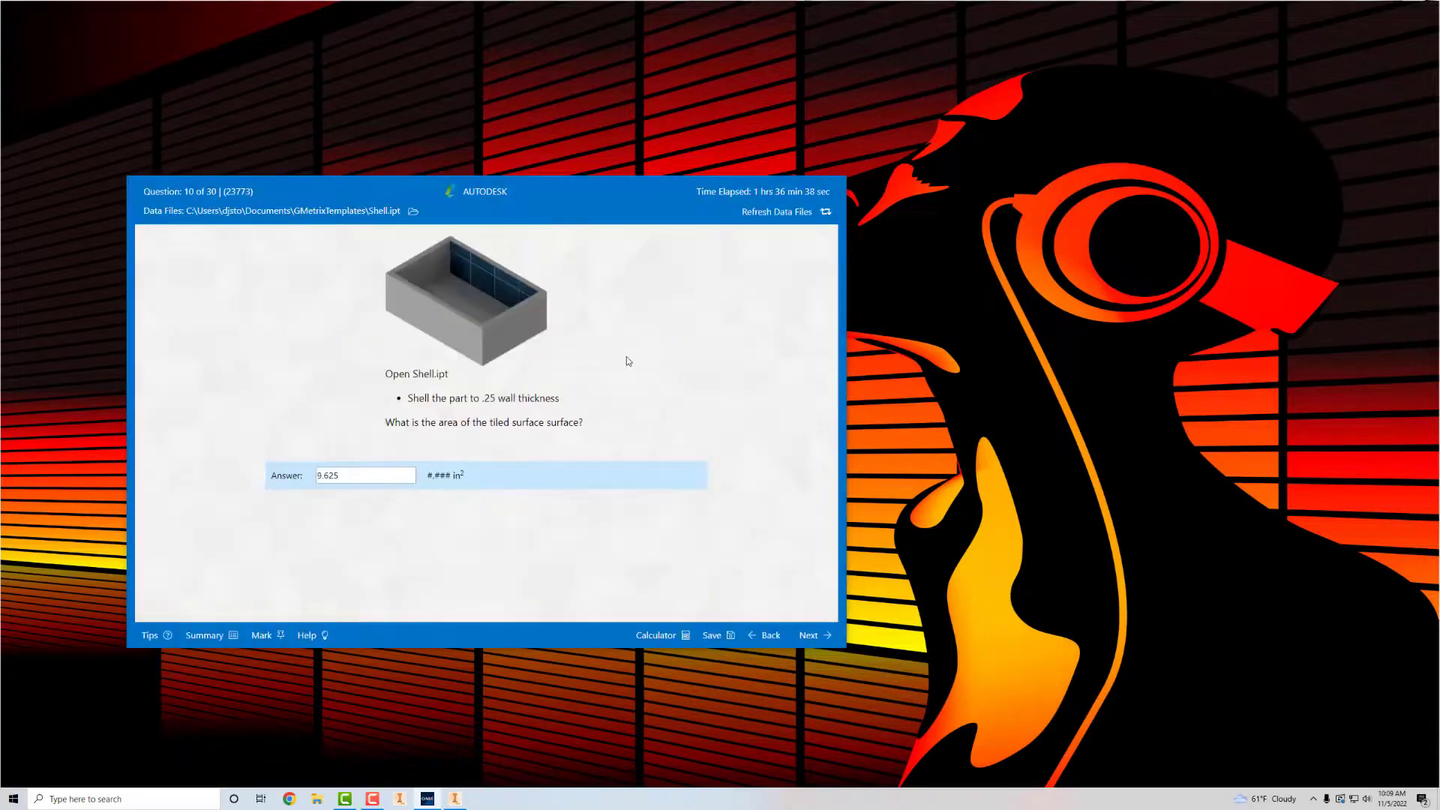
{"action": "left_click_drag", "start_coordinate": [370, 478], "coordinate": [293, 490]}
{"action": "key", "text": "BackSpace"}
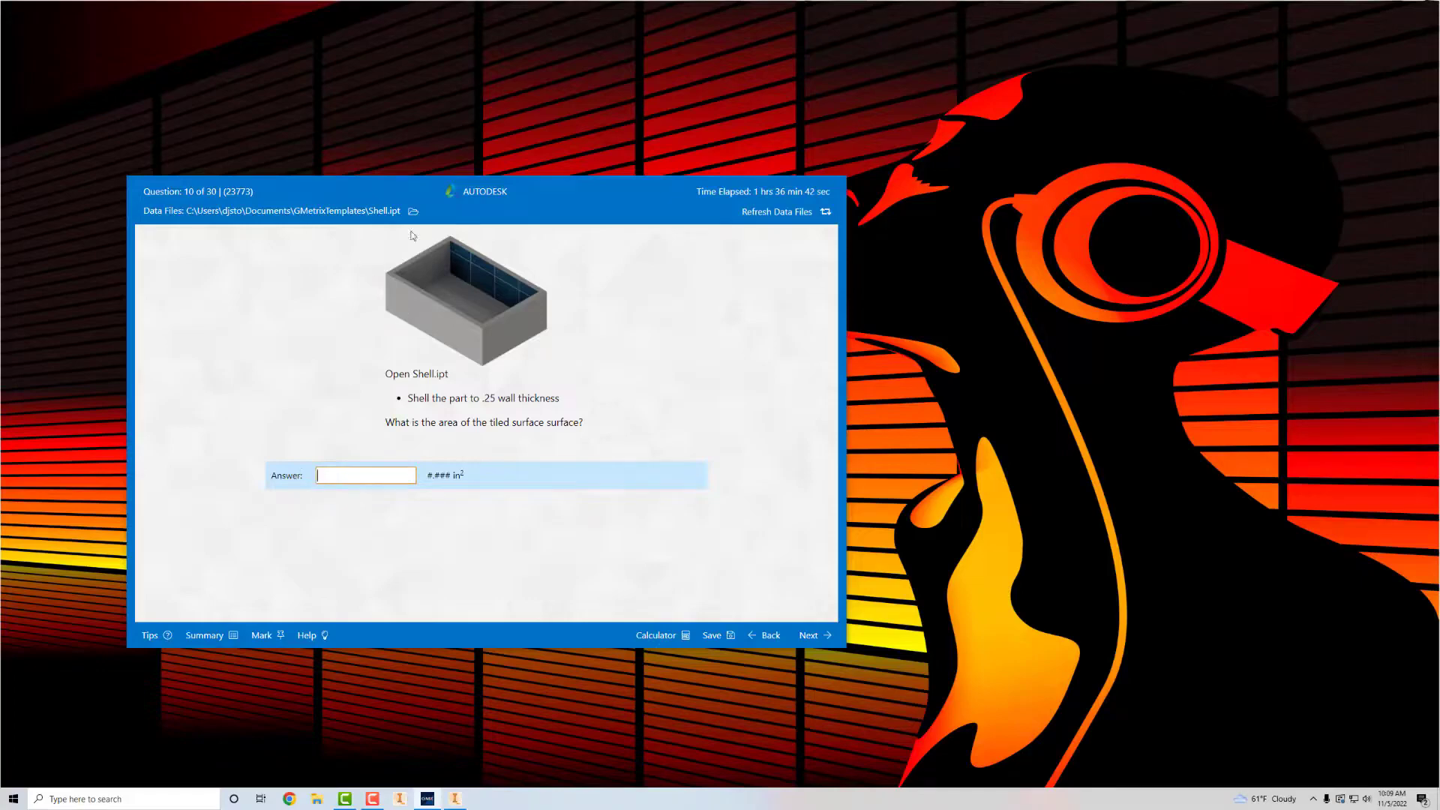
Close the Rib part in Inventor without saving the changes.
{"action": "left_click", "coordinate": [399, 799]}
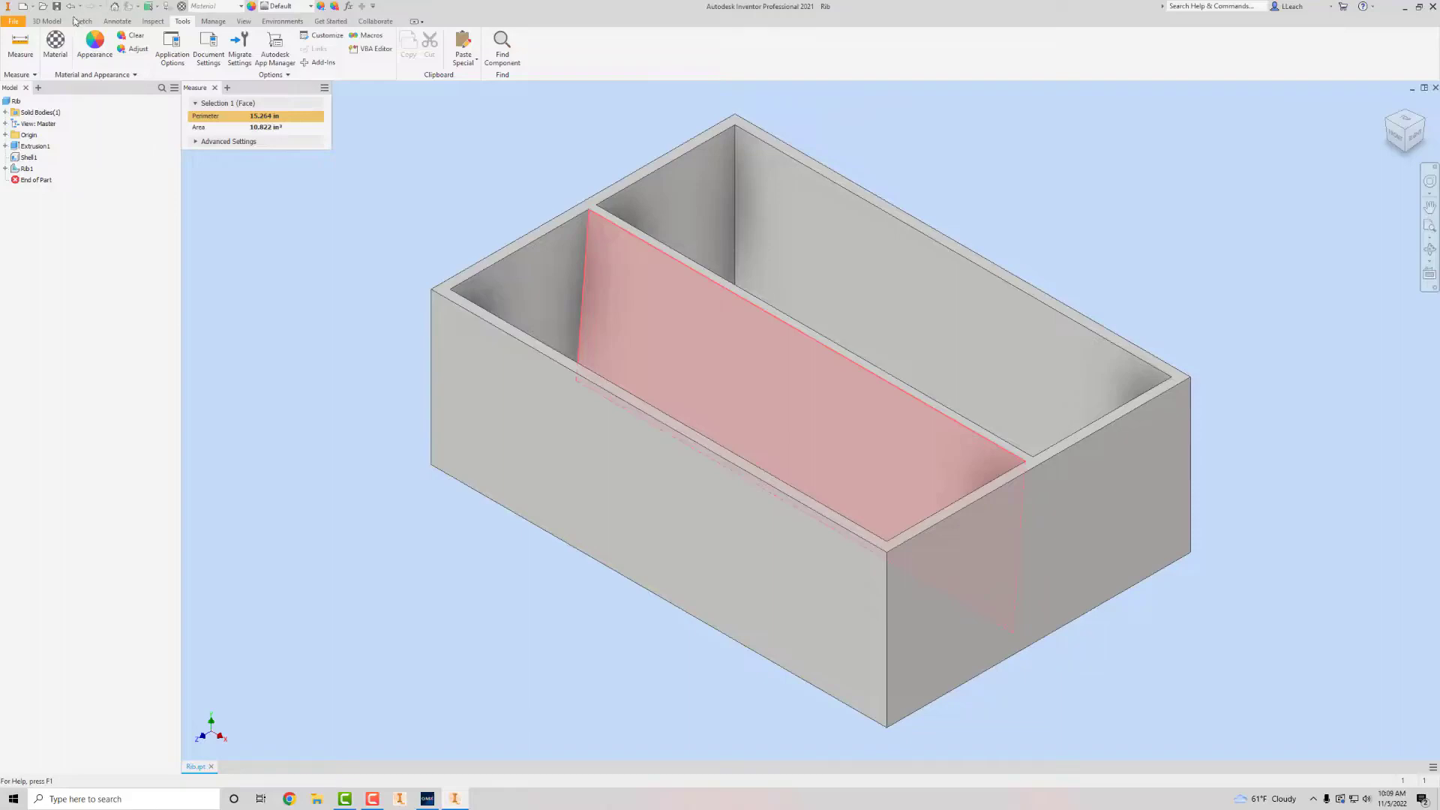
{"action": "left_click", "coordinate": [13, 22]}
{"action": "left_click", "coordinate": [36, 304]}
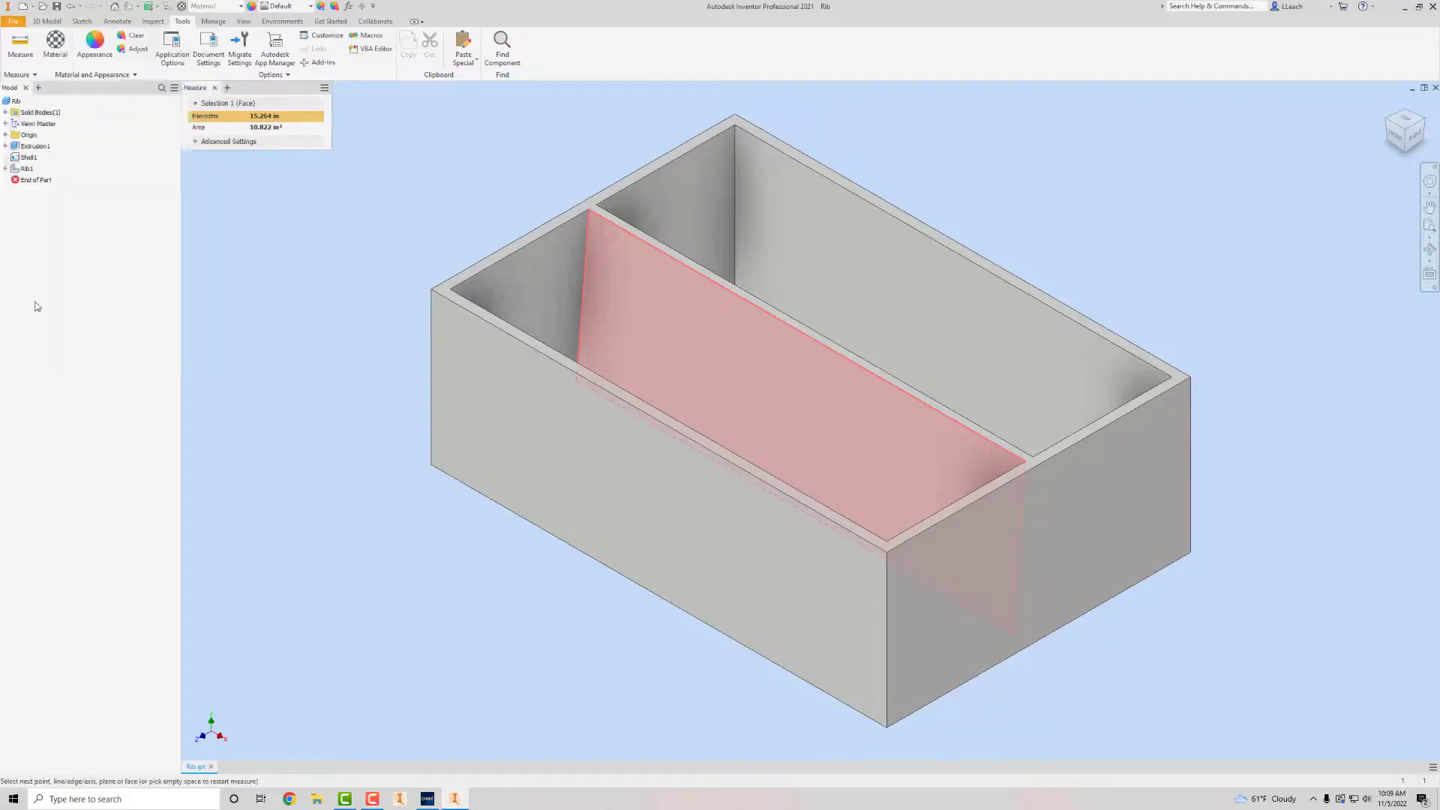
{"action": "left_click", "coordinate": [692, 411]}
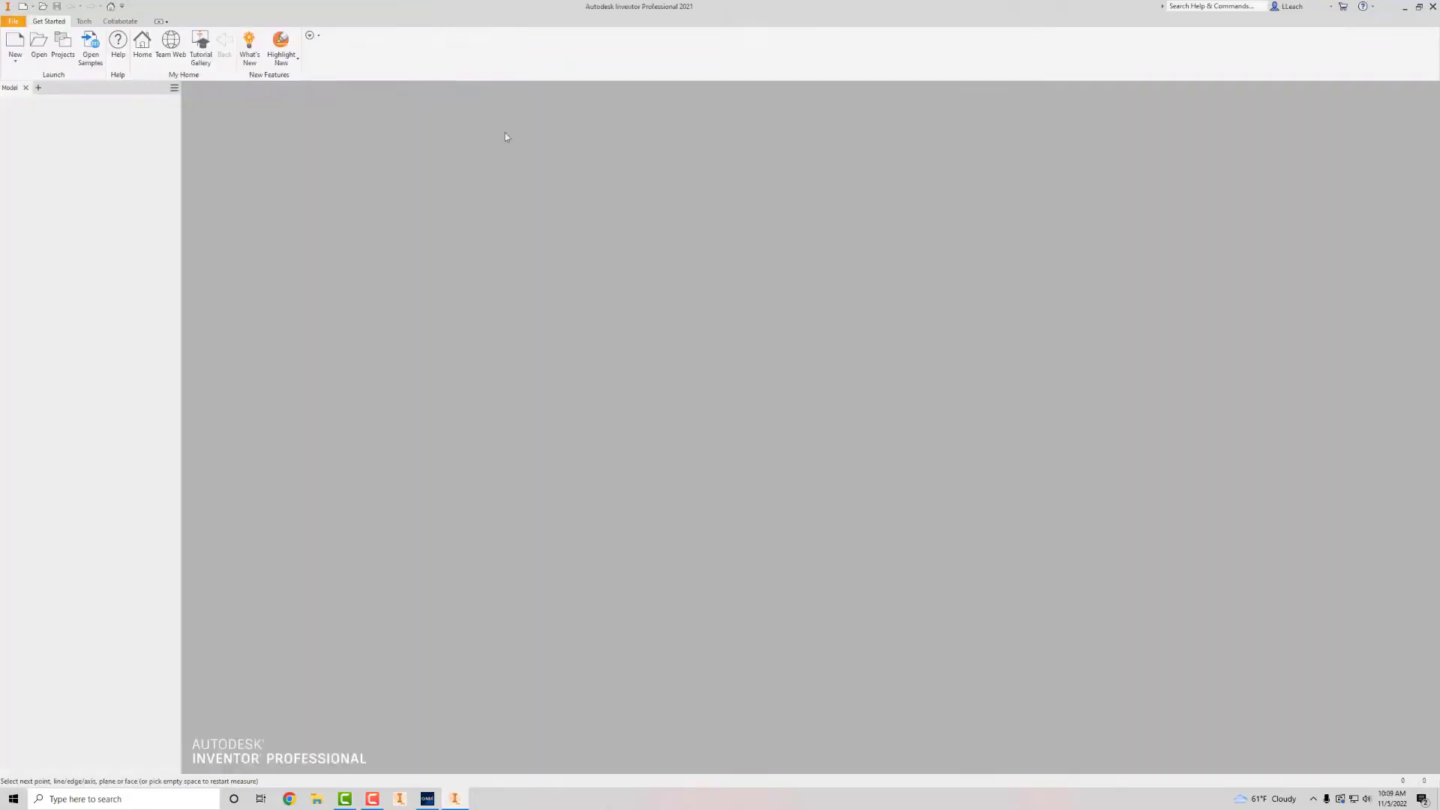
Open the Shell part from the GMetrixTemplates folder in Inventor.
{"action": "left_click", "coordinate": [38, 43]}
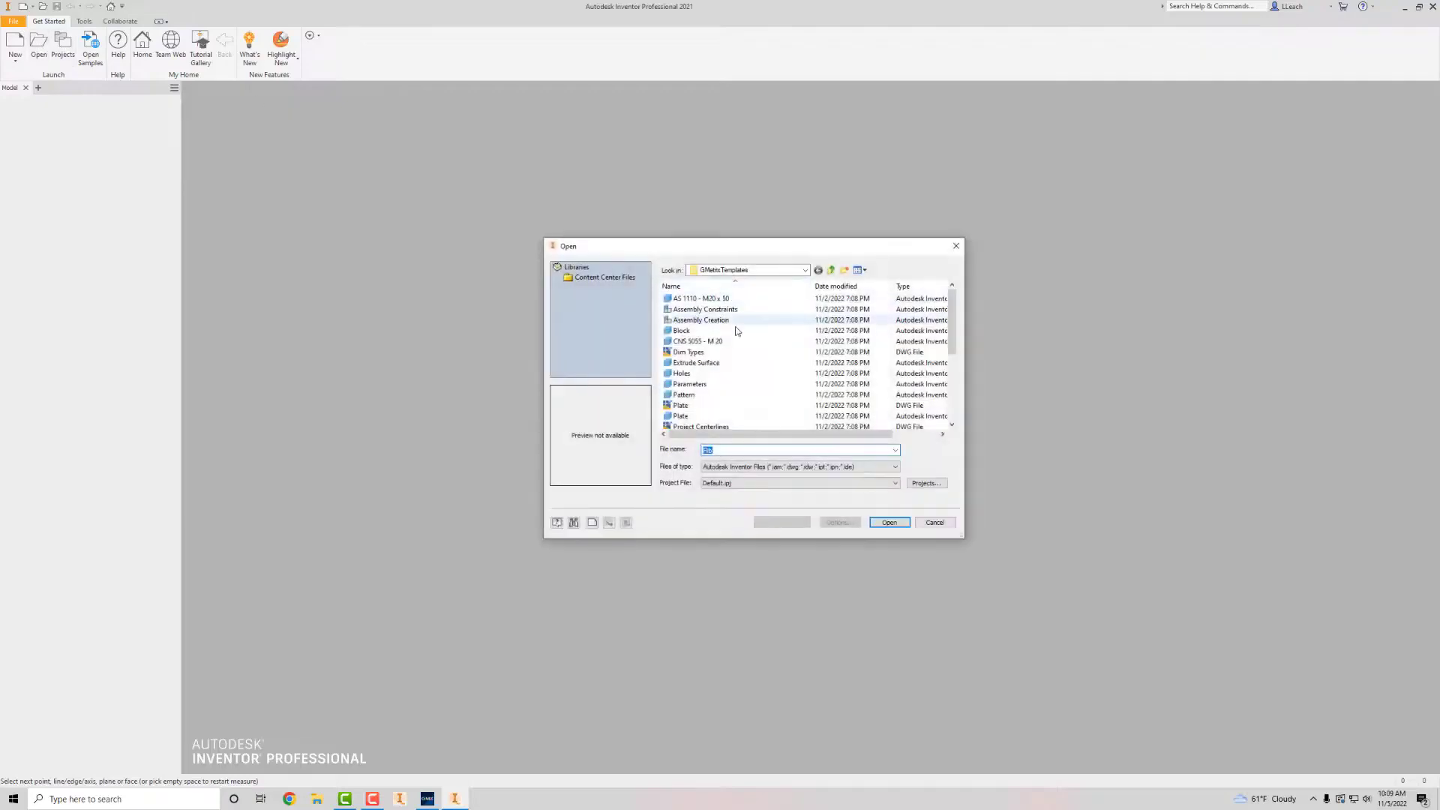
{"action": "scroll", "coordinate": [720, 379], "scroll_direction": "down", "scroll_amount": 3}
{"action": "left_click", "coordinate": [684, 395]}
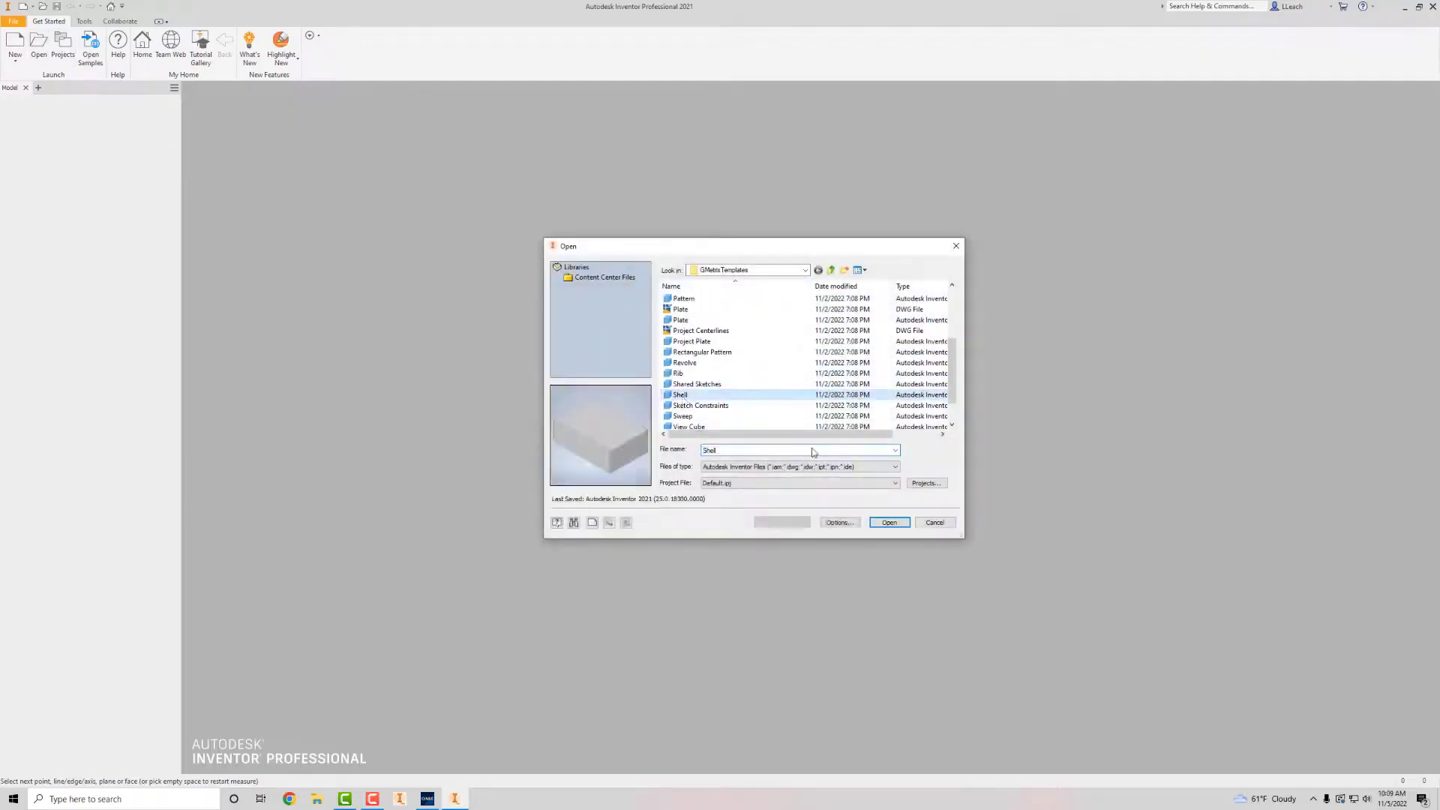
{"action": "left_click", "coordinate": [890, 522]}
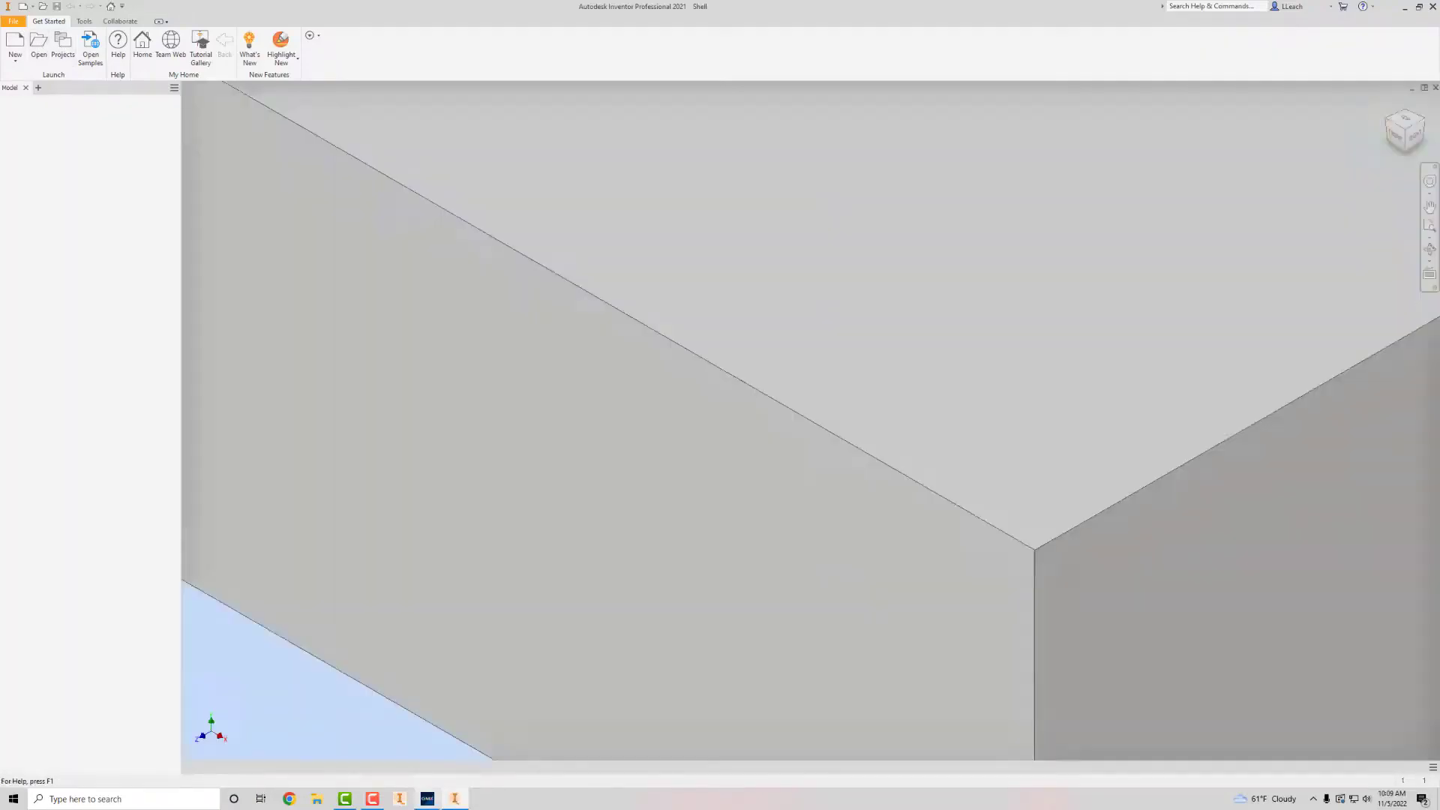
Reread question 10 in GMetrix and shell the block in Inventor to a .25 in wall thickness, removing its top face.
{"action": "left_click", "coordinate": [455, 798]}
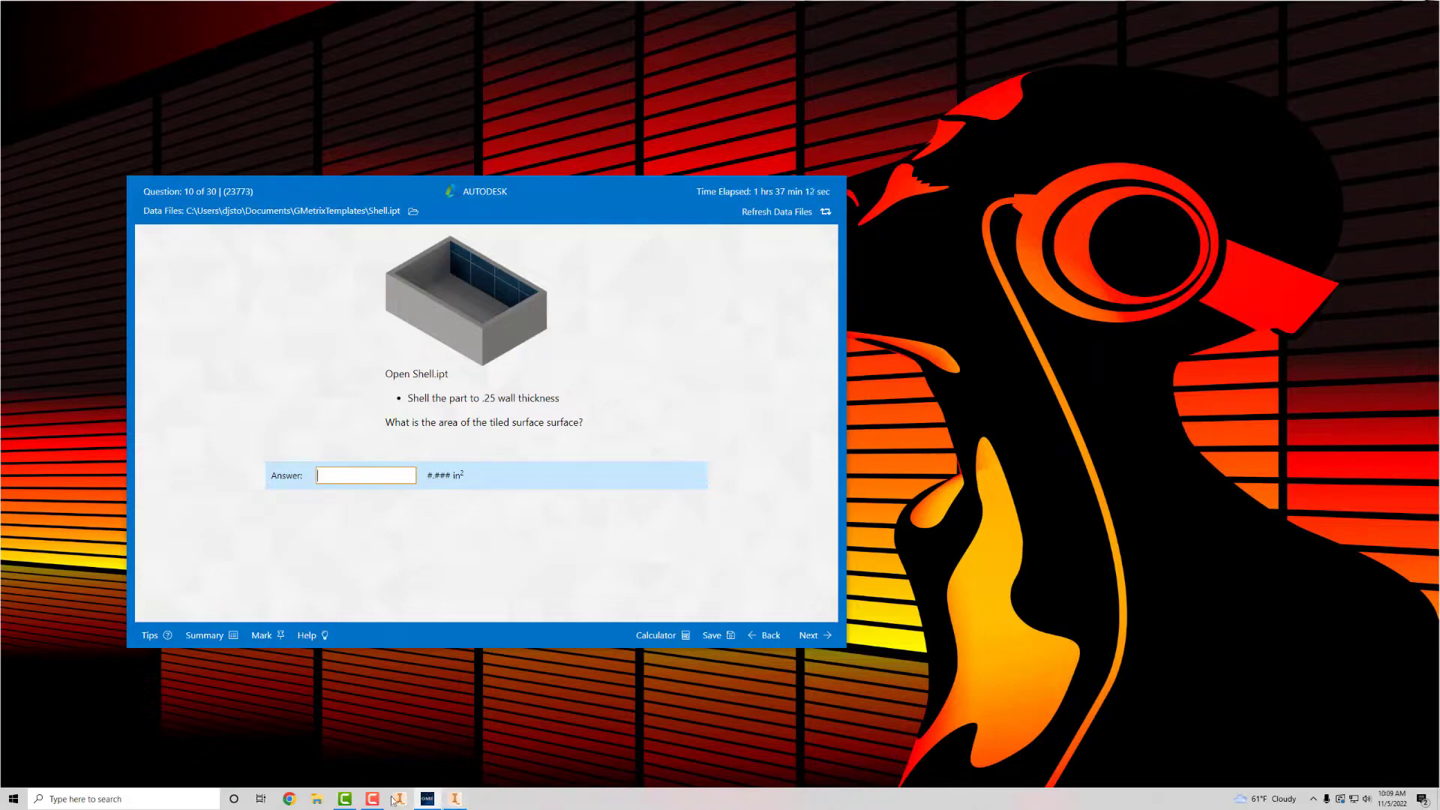
{"action": "left_click", "coordinate": [464, 798]}
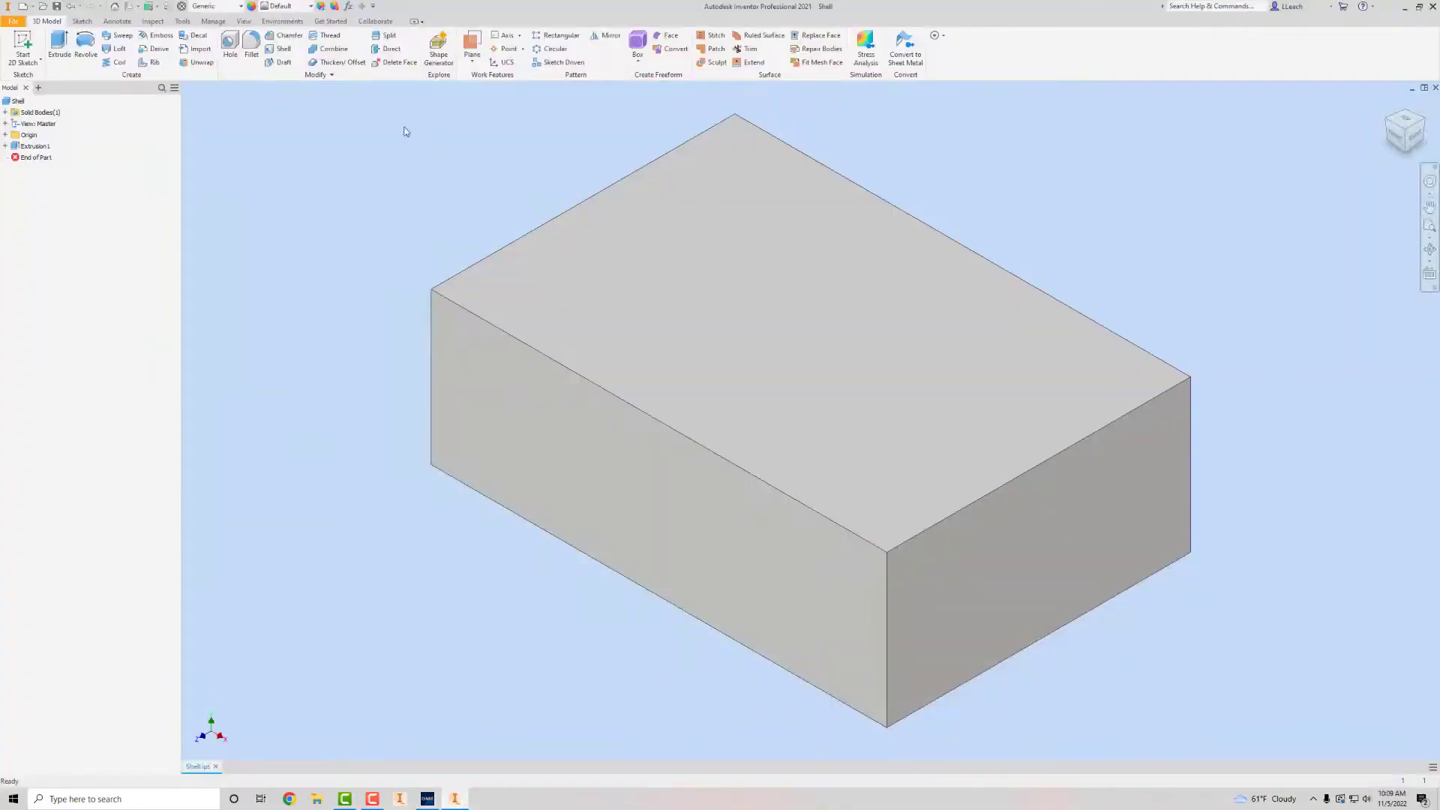
{"action": "left_click", "coordinate": [284, 50]}
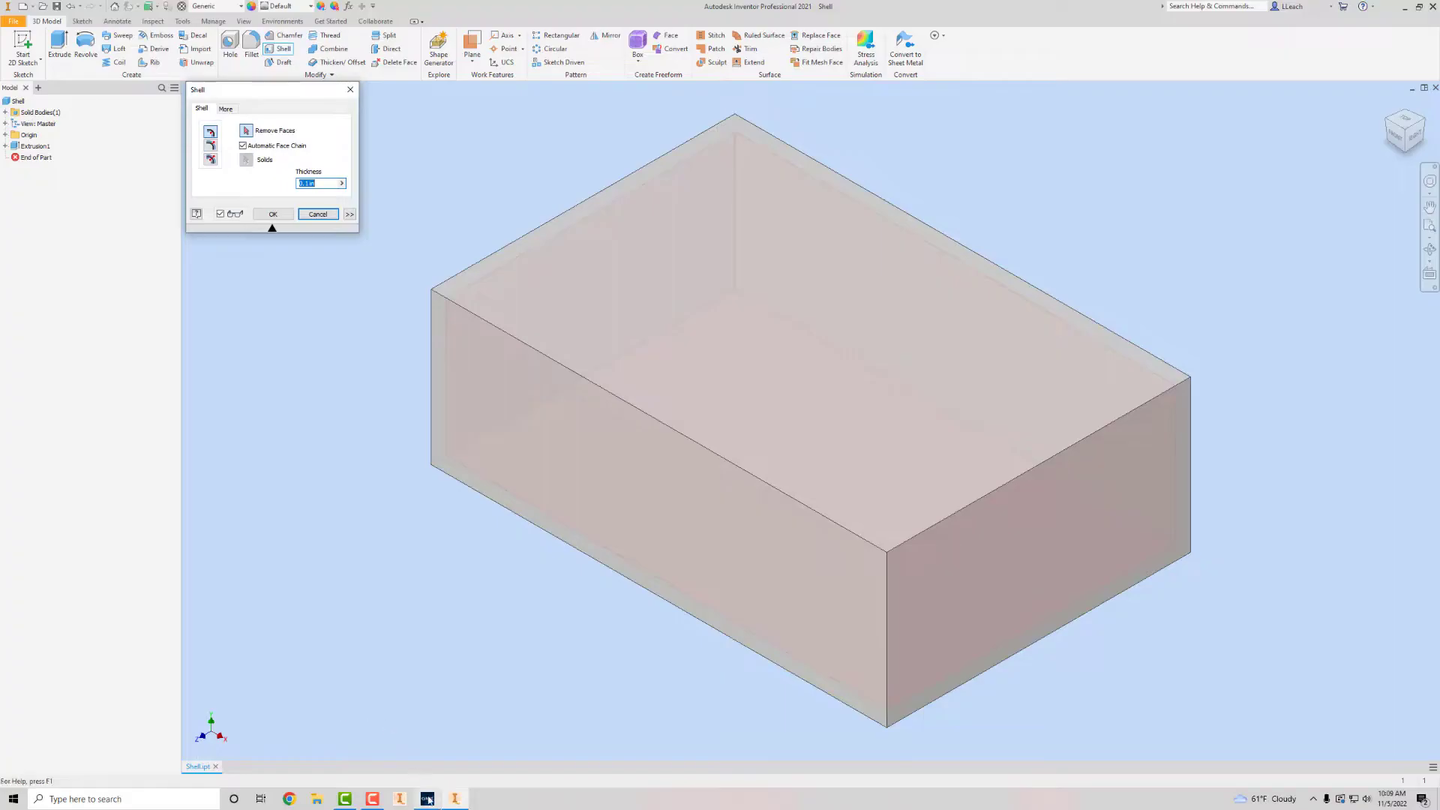
{"action": "left_click", "coordinate": [459, 800]}
{"action": "left_click", "coordinate": [456, 800]}
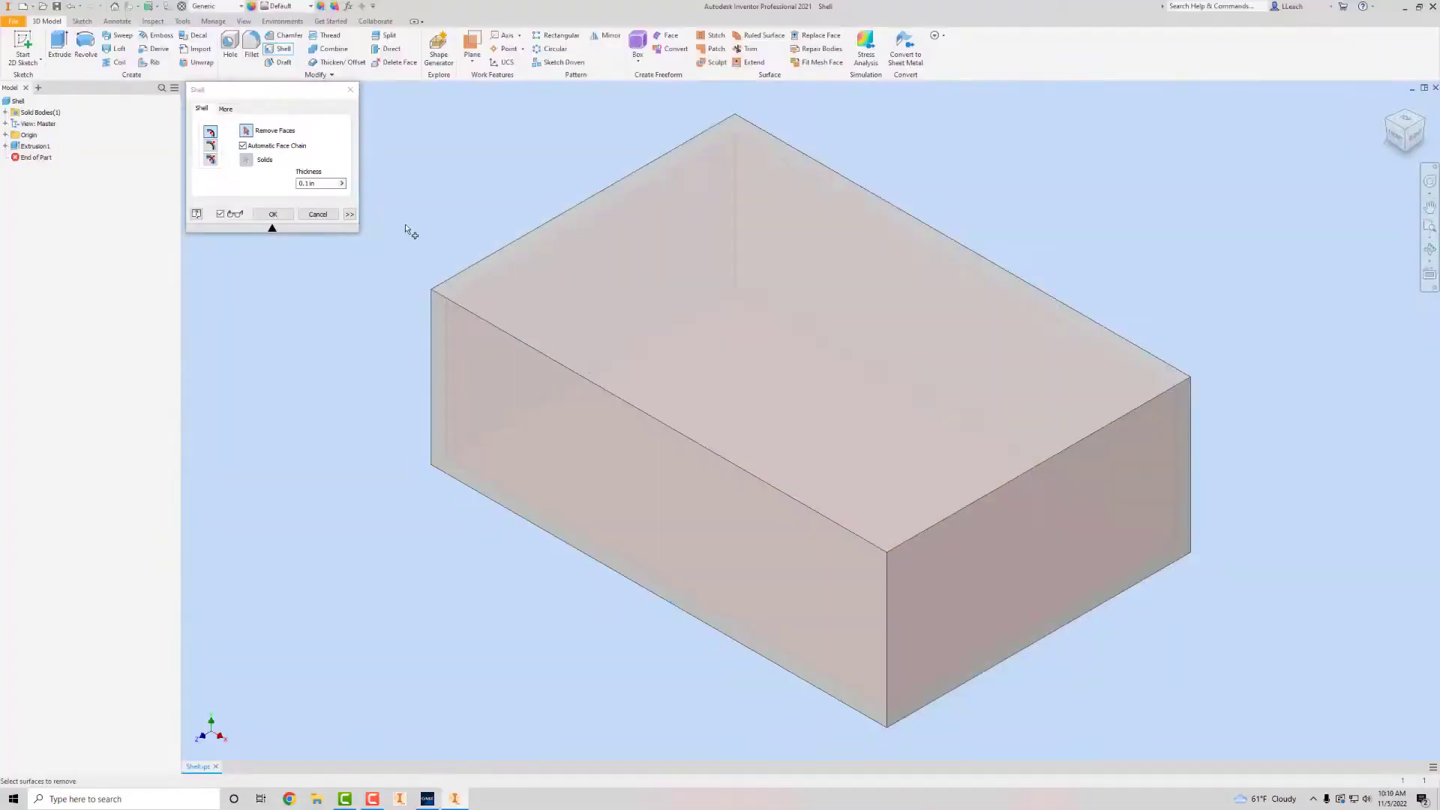
{"action": "double_click", "coordinate": [318, 185]}
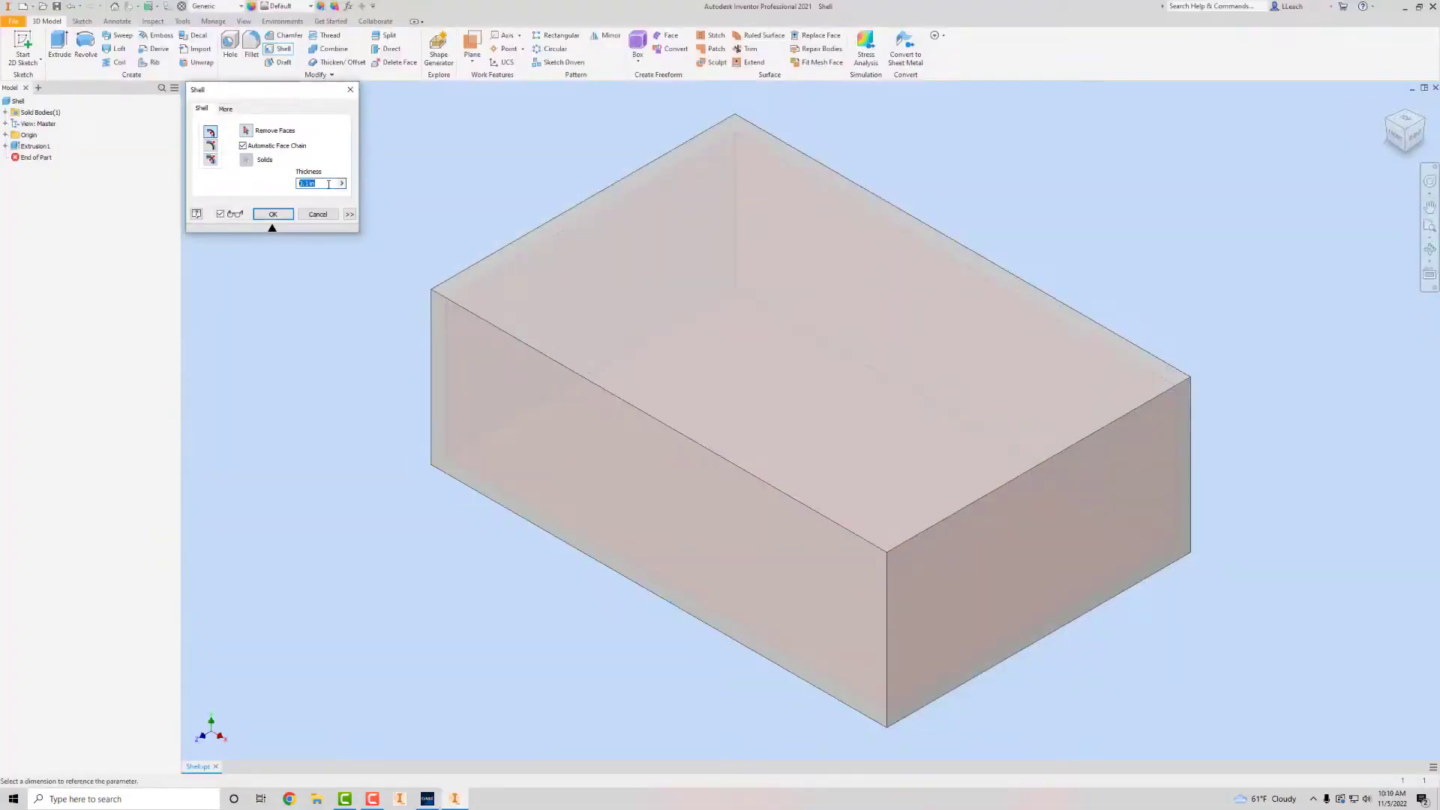
{"action": "key", "text": "BackSpace"}
{"action": "type", "text": ".25"}
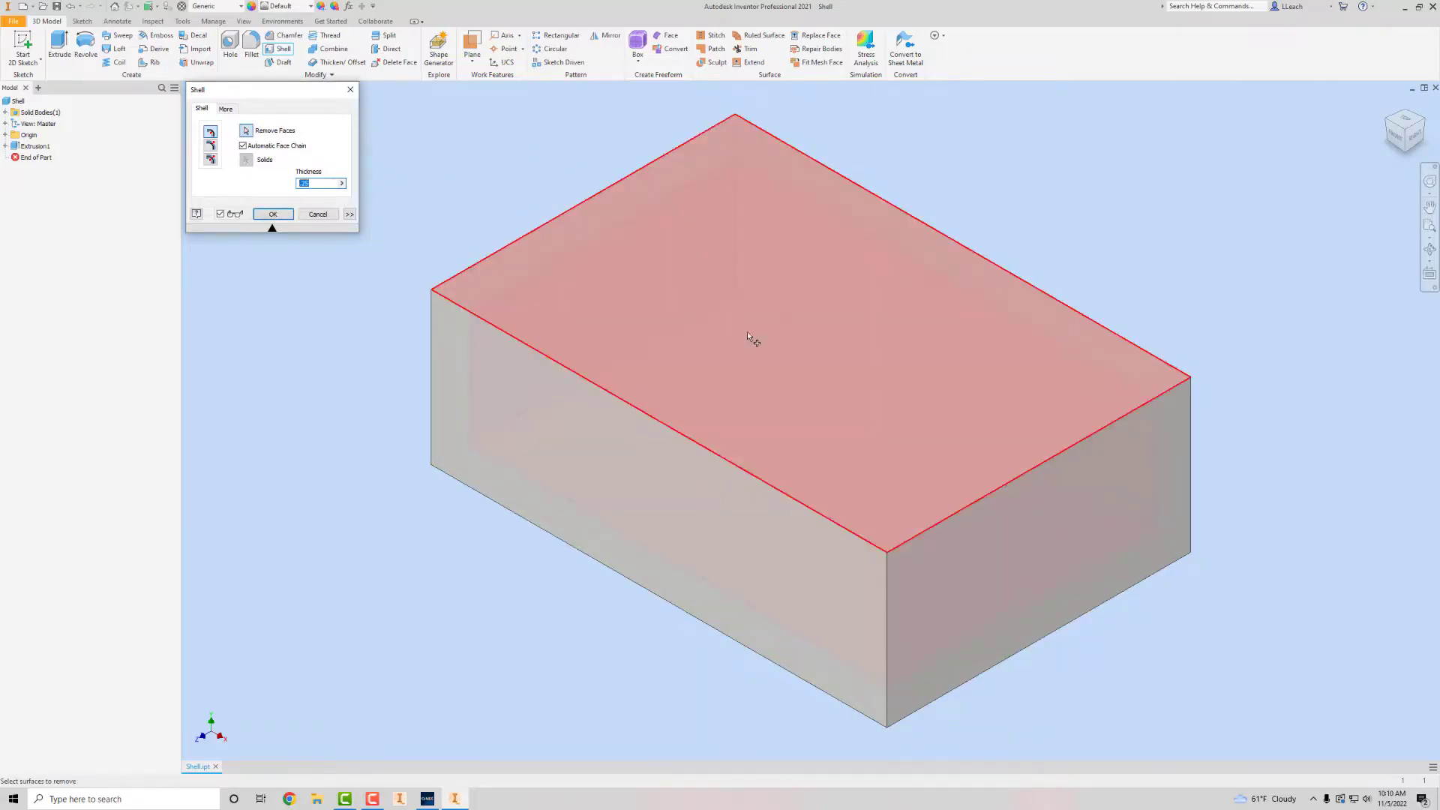
{"action": "left_click", "coordinate": [747, 330]}
{"action": "left_click", "coordinate": [273, 213]}
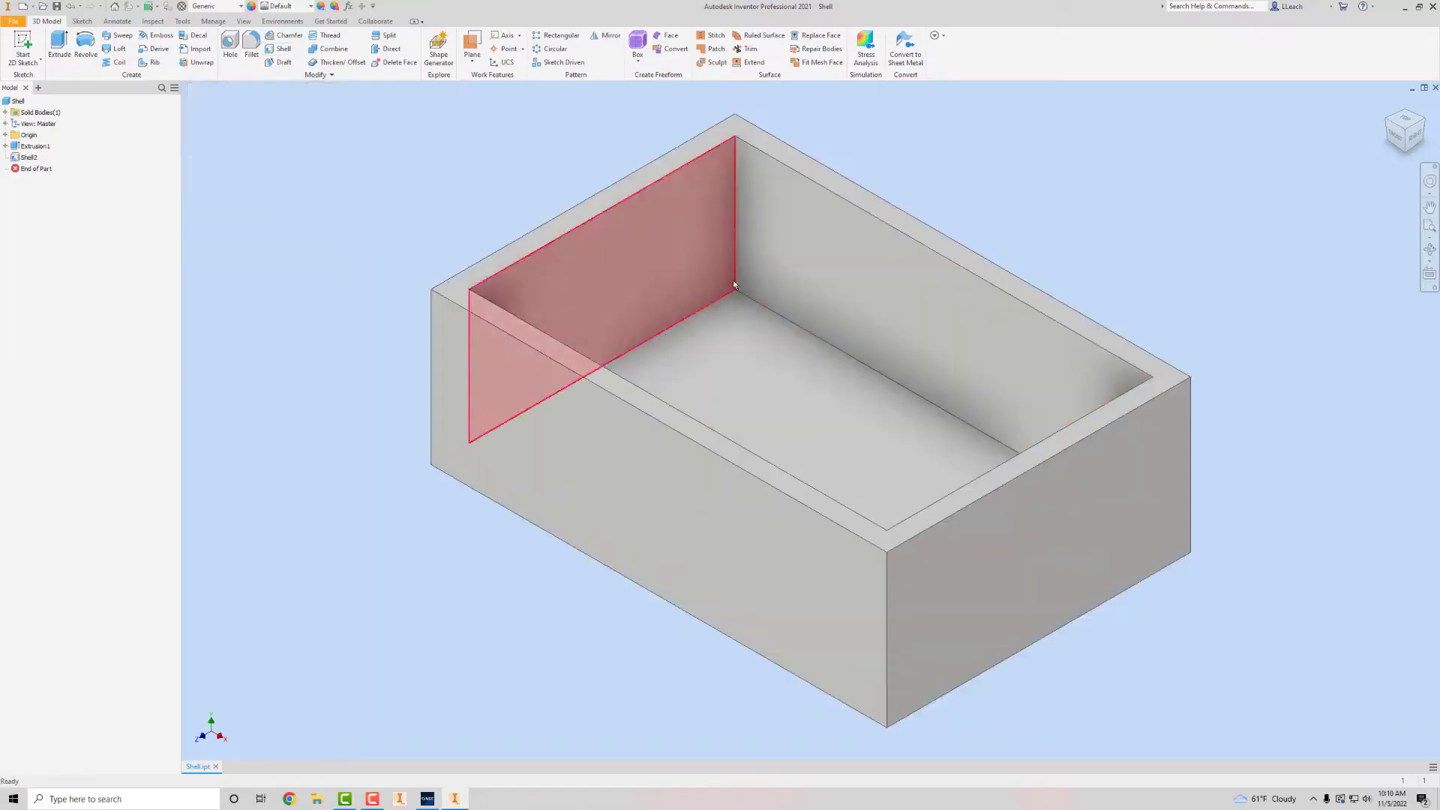
Check in GMetrix which surface is tiled and measure the area of the matching long inner back wall of the shelled box in Inventor.
{"action": "left_click", "coordinate": [456, 798]}
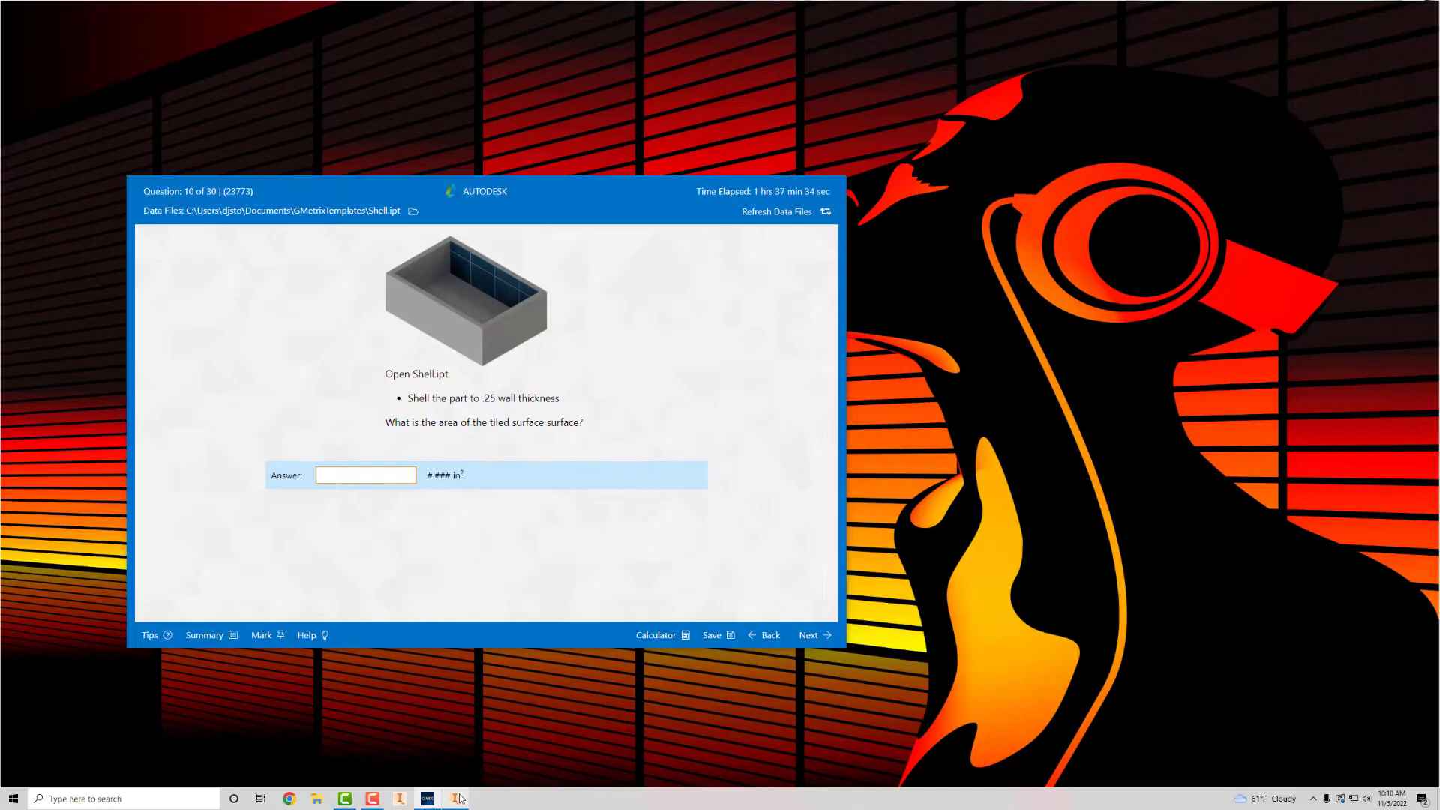
{"action": "left_click", "coordinate": [456, 798]}
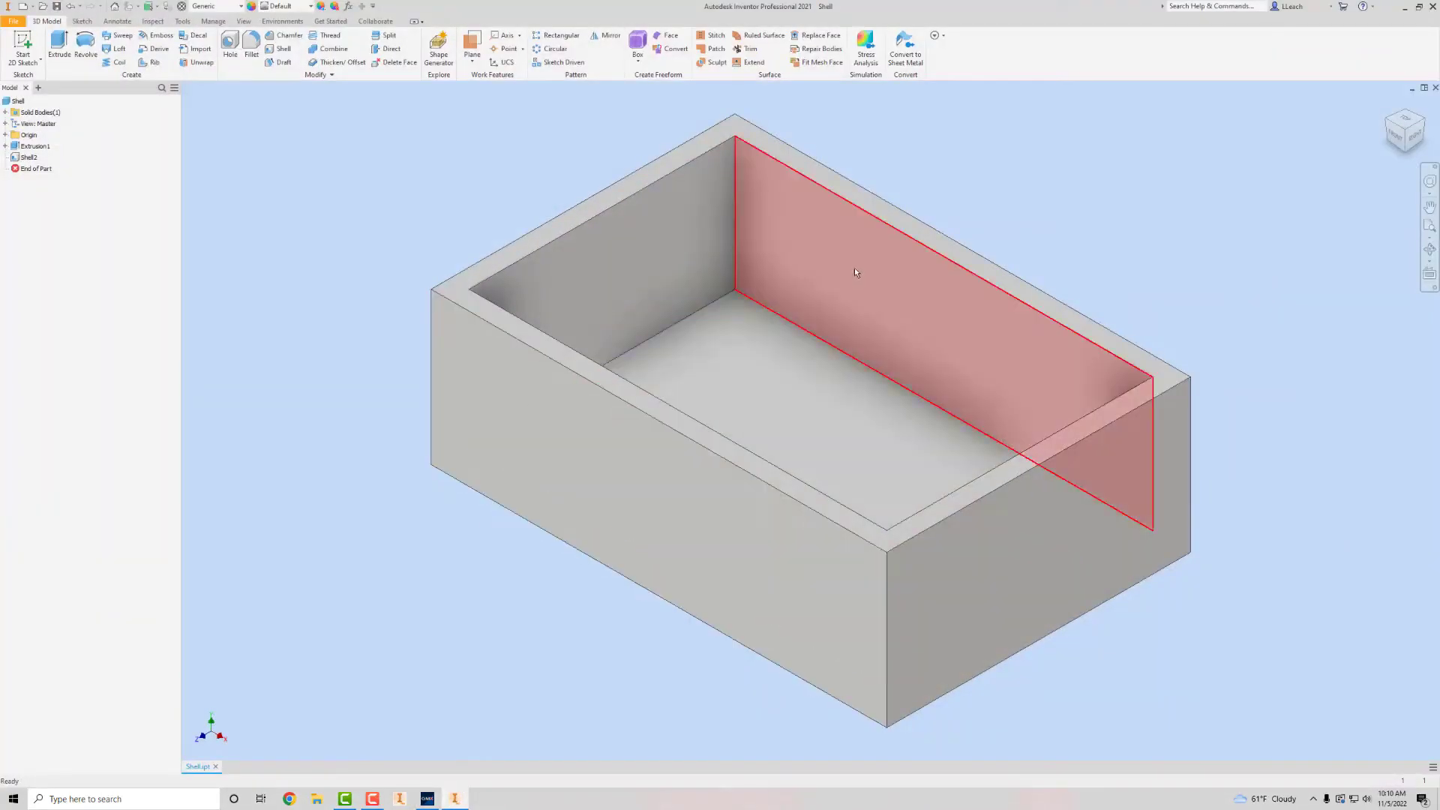
{"action": "left_click", "coordinate": [183, 21]}
{"action": "left_click", "coordinate": [21, 43]}
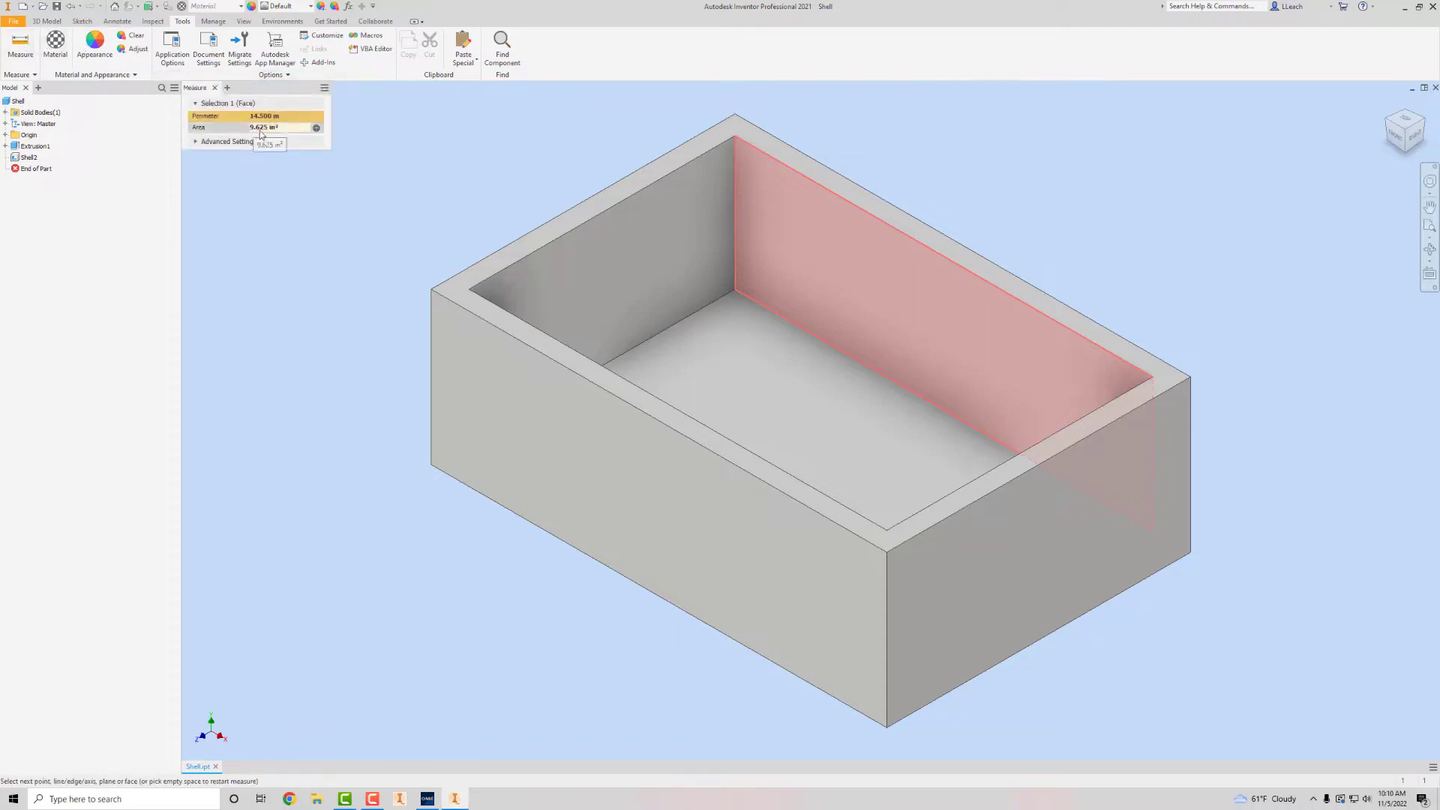
Submit 9.625 as the answer to question 10 in GMetrix and clear the stored answer to question 11.
{"action": "left_click", "coordinate": [427, 799]}
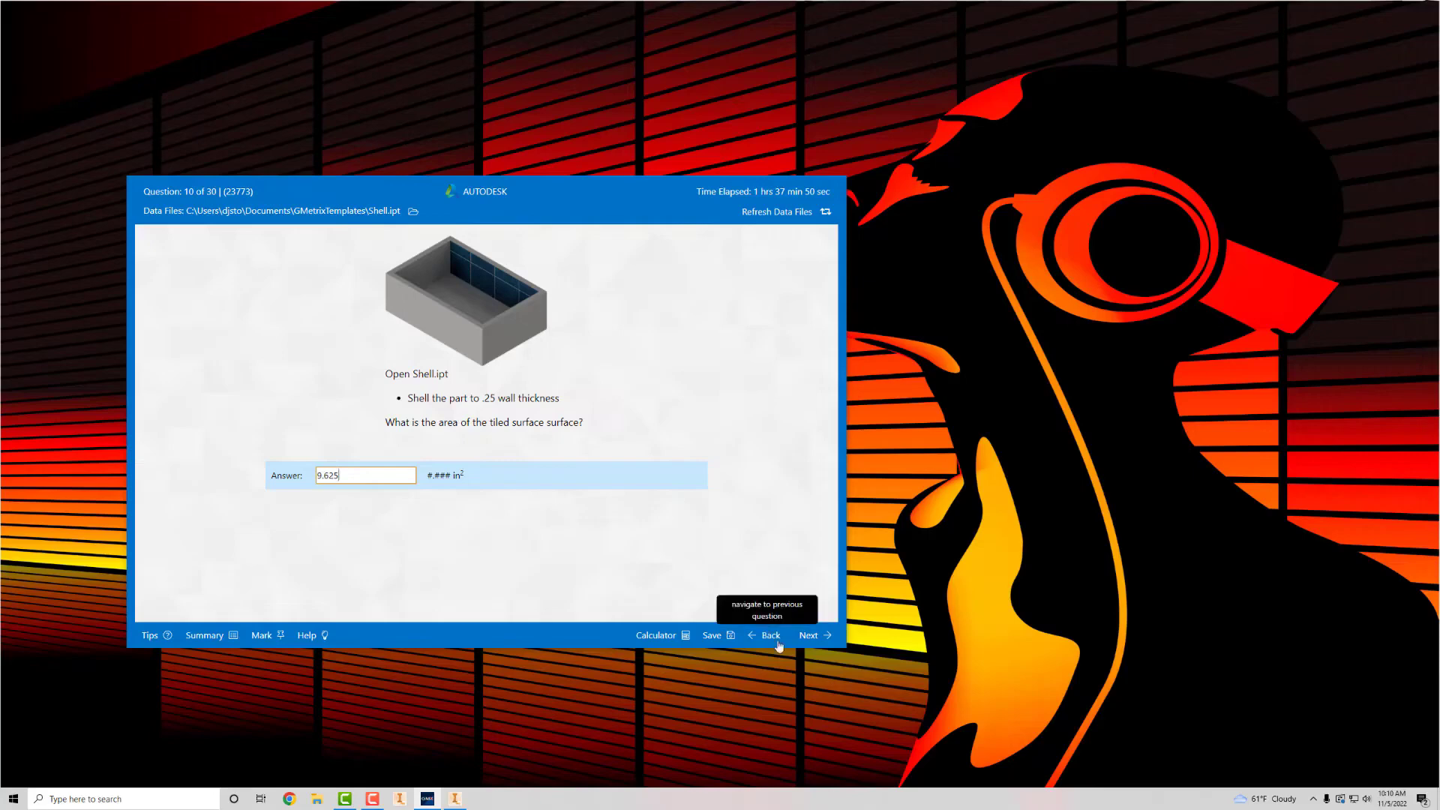
{"action": "left_click", "coordinate": [810, 637]}
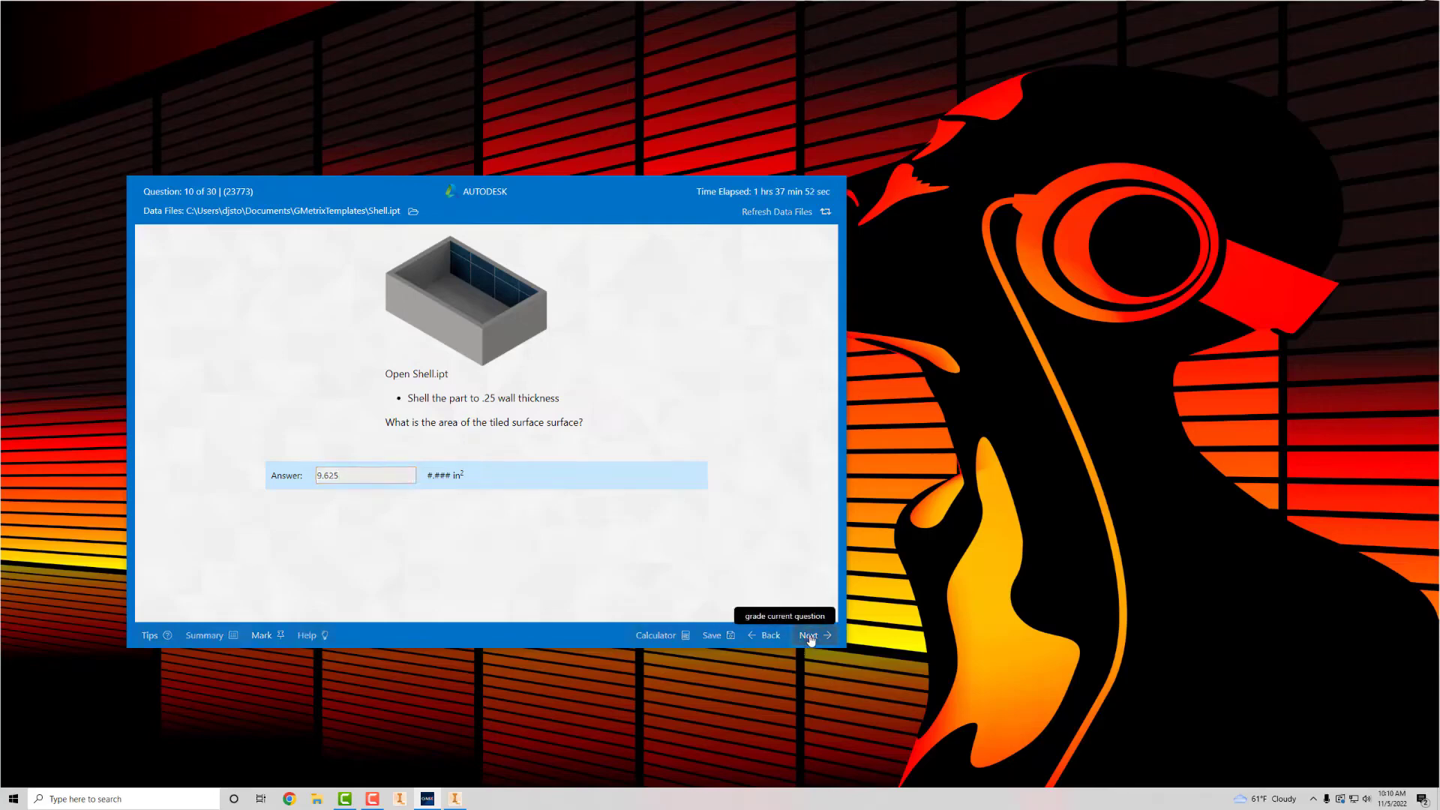
{"action": "left_click", "coordinate": [517, 442]}
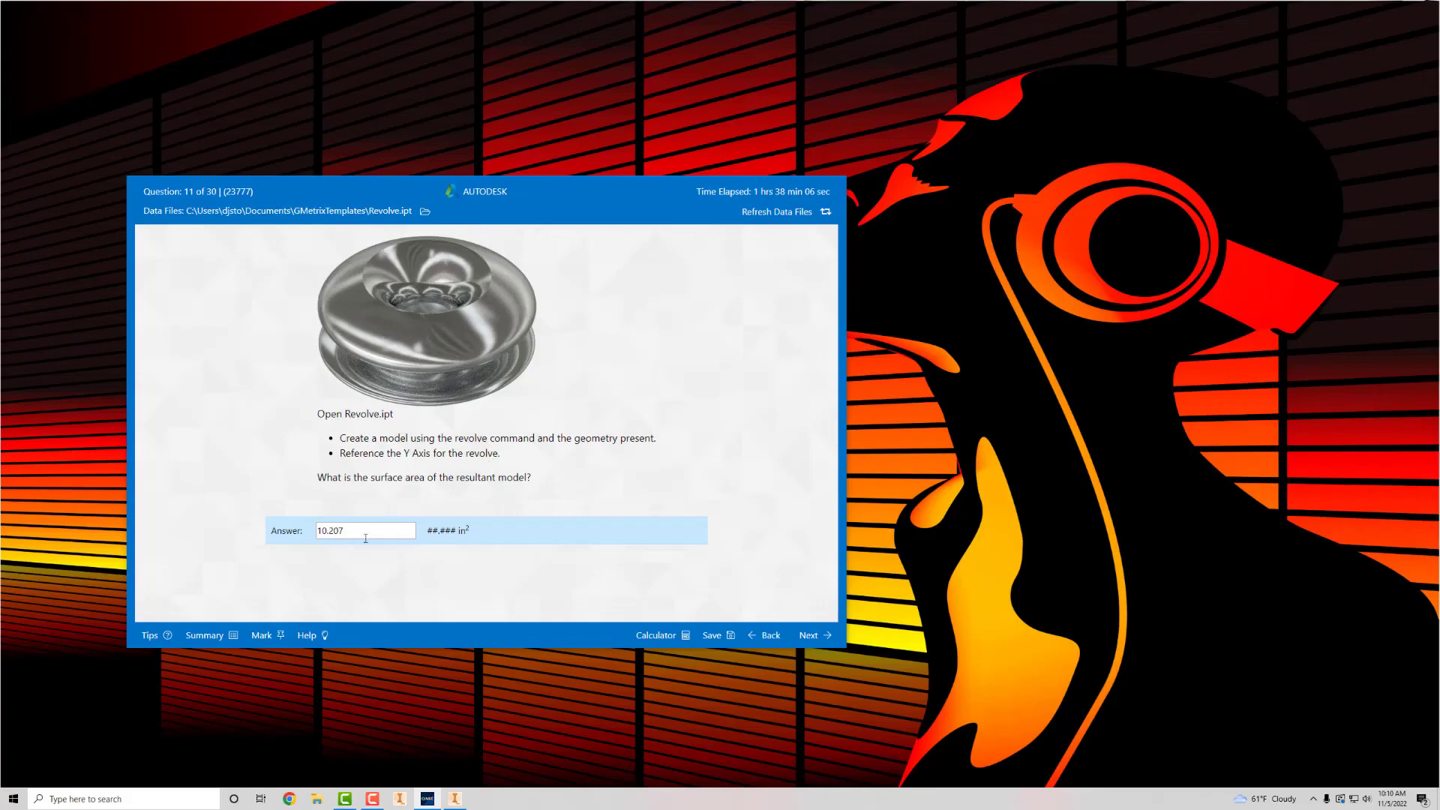
{"action": "left_click_drag", "start_coordinate": [365, 537], "coordinate": [360, 508]}
{"action": "key", "text": "BackSpace"}
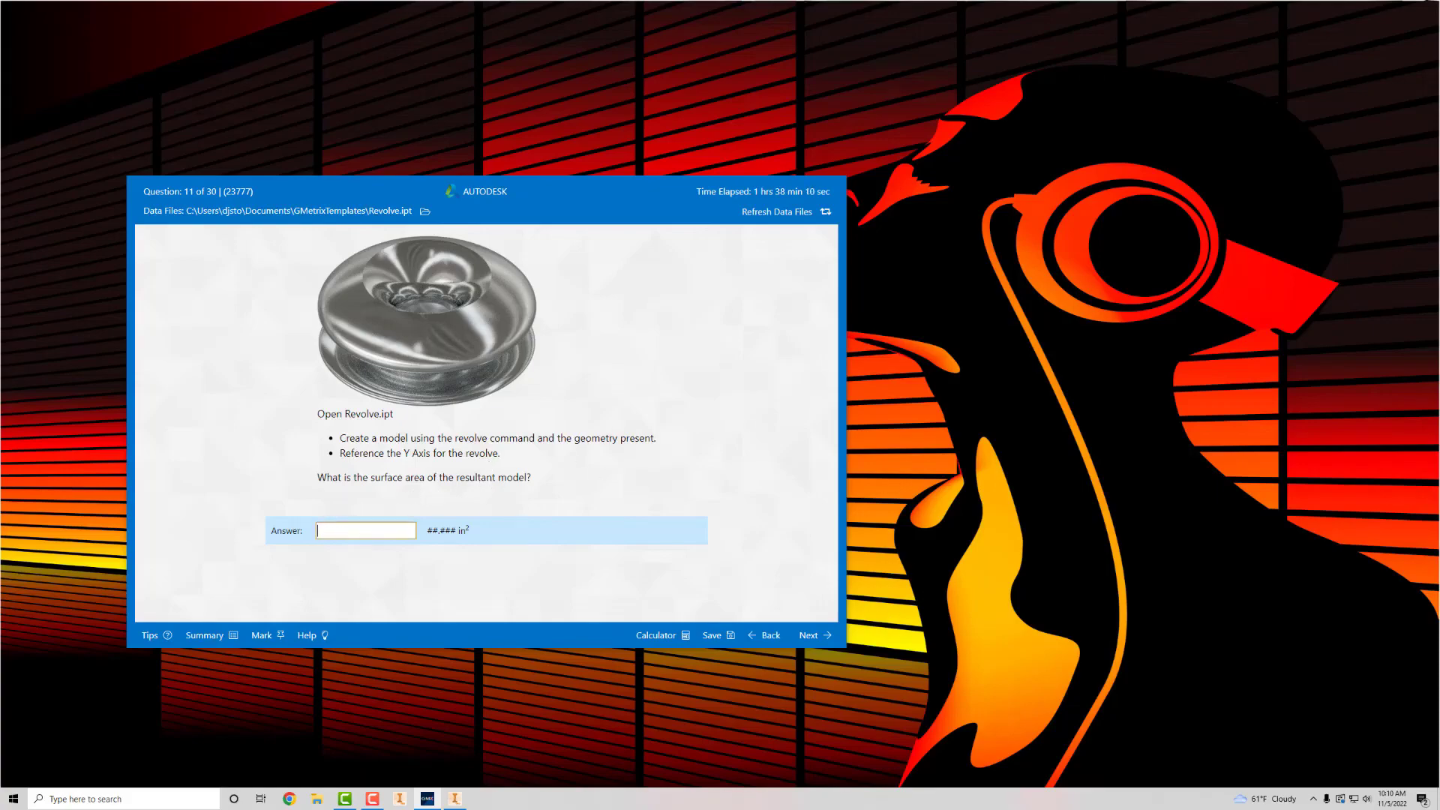